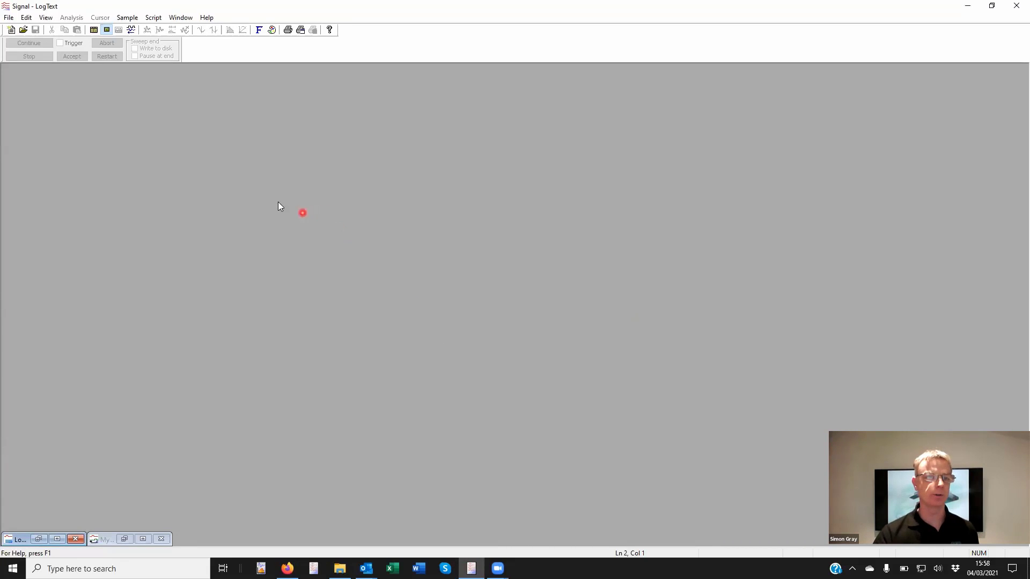
- Add an arbitrary waveform item to DAC 0 at 3200 ms in the pulses configuration and accept the sampling parameters
click(128, 21)
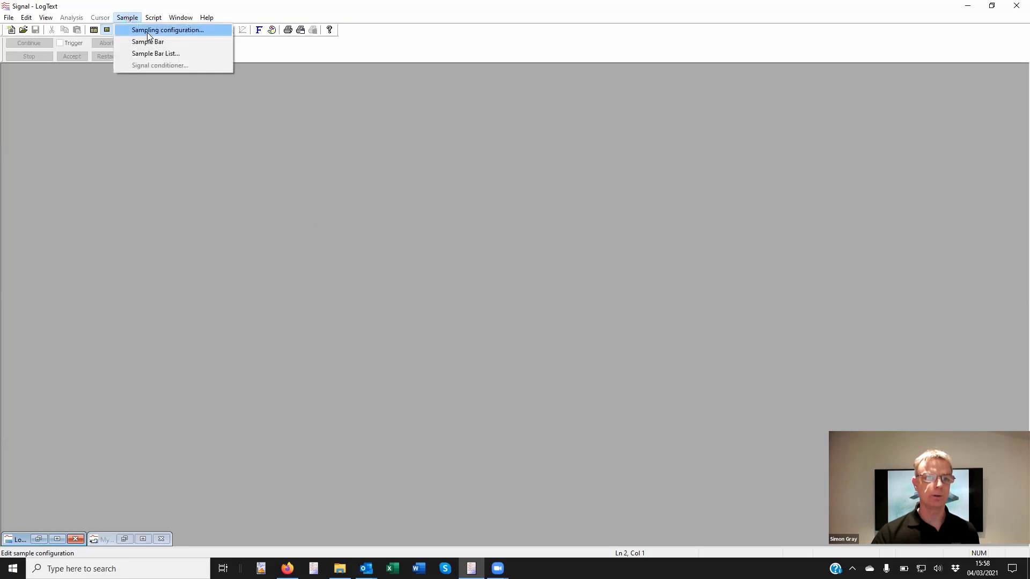
click(144, 29)
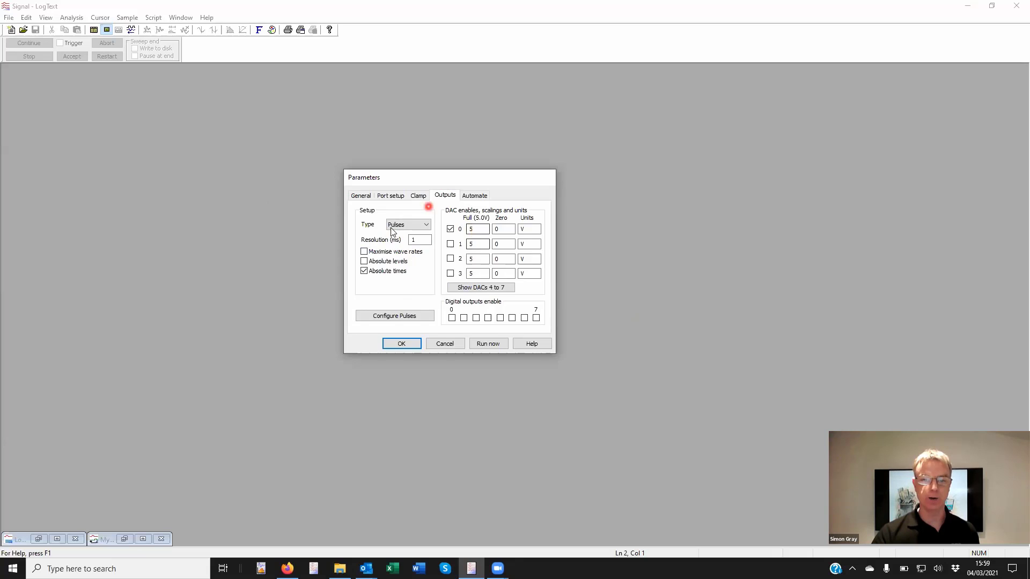
click(403, 317)
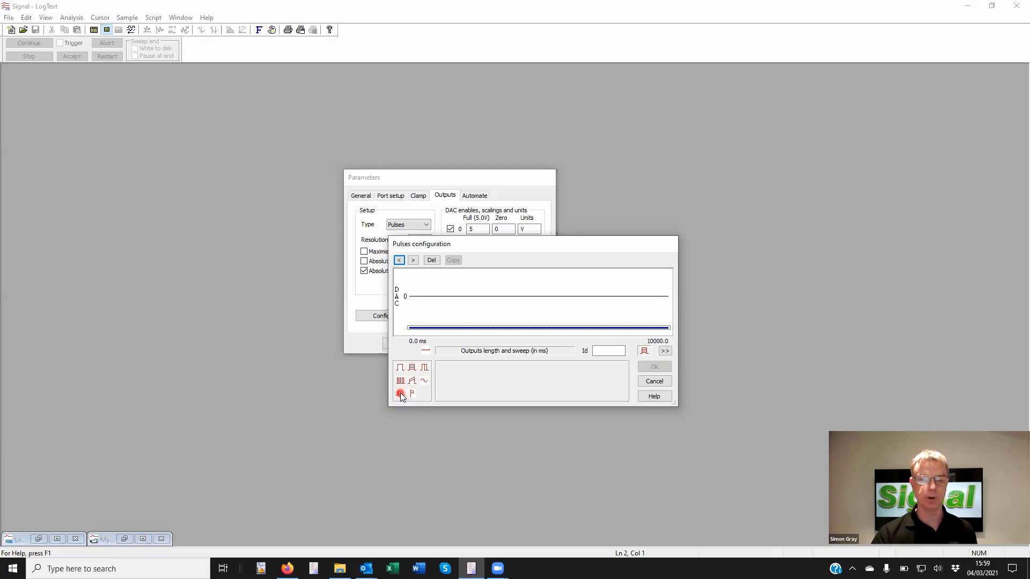
mouse_move(401, 393)
mouse_down()
mouse_move(467, 298)
mouse_move(534, 299)
mouse_move(477, 298)
mouse_move(493, 299)
mouse_up()
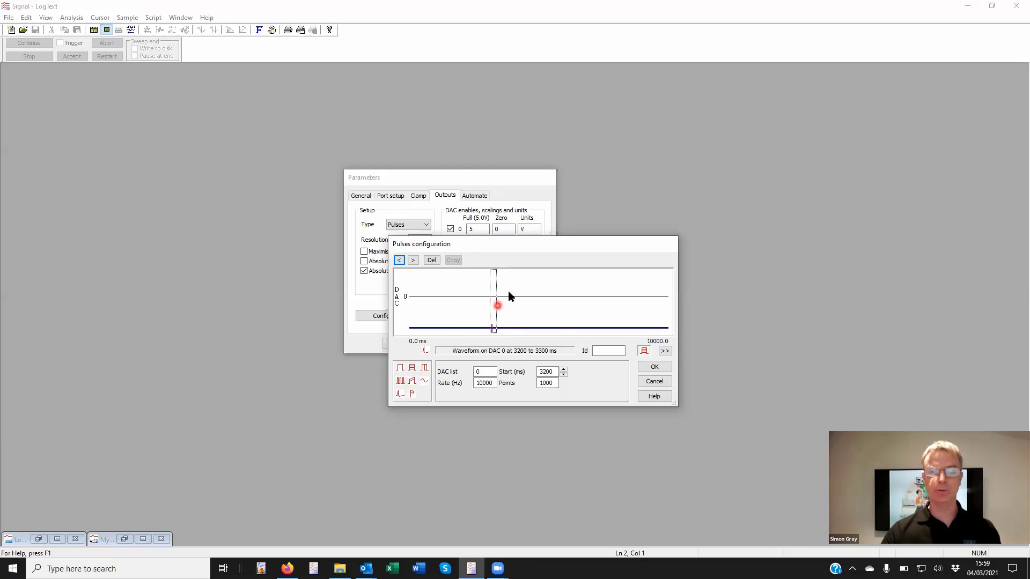
click(657, 368)
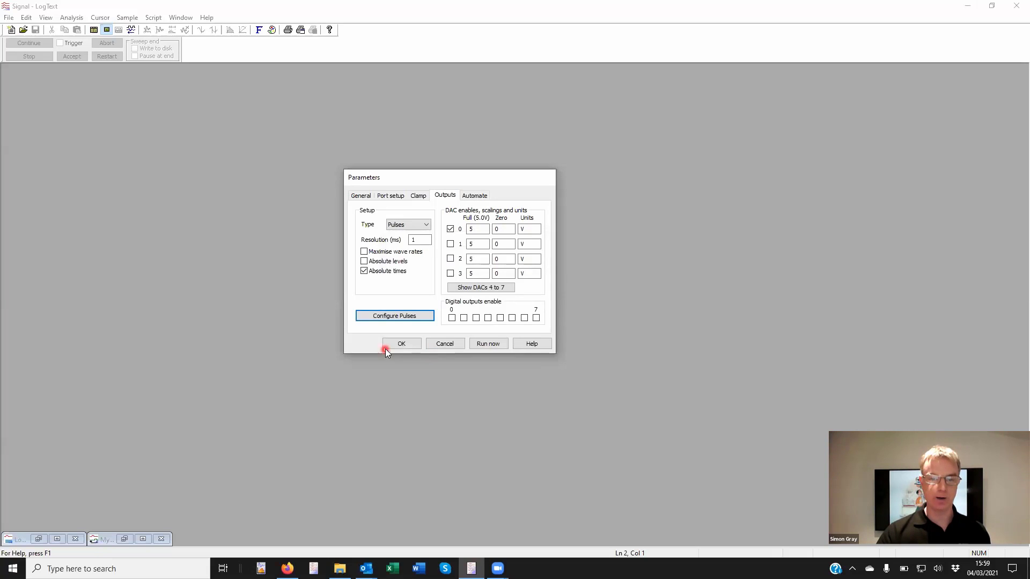
click(400, 346)
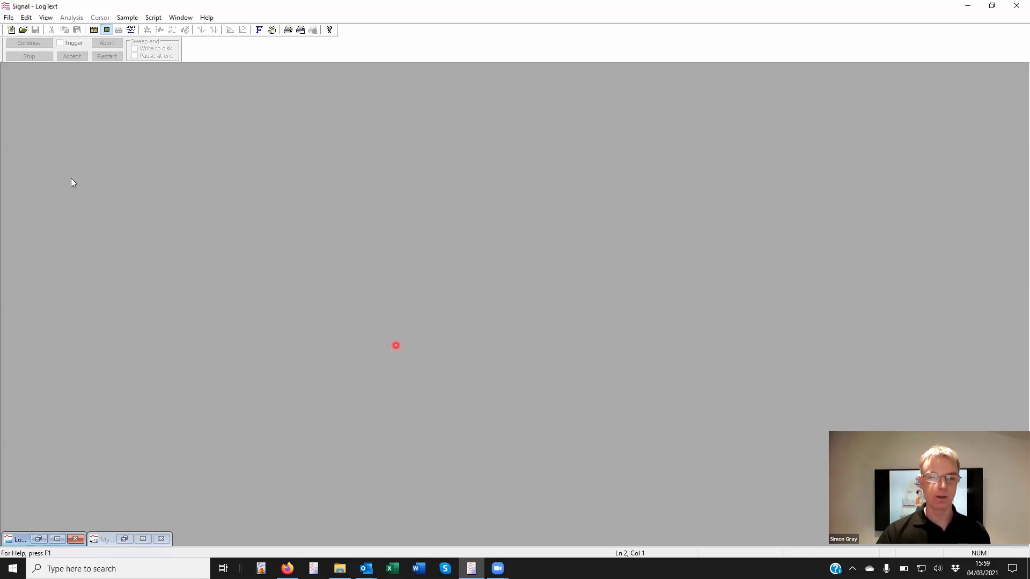
- Open the data file Actions.CFS from the Documents\Signal7\data folder, listing Data Files (*.cfs) instead of sequencer files
click(8, 17)
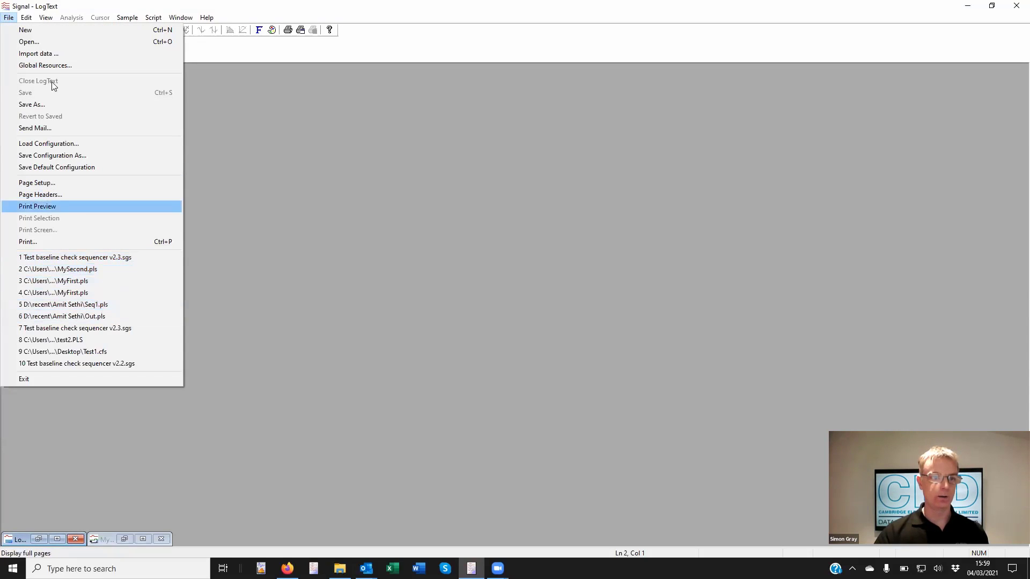
click(43, 46)
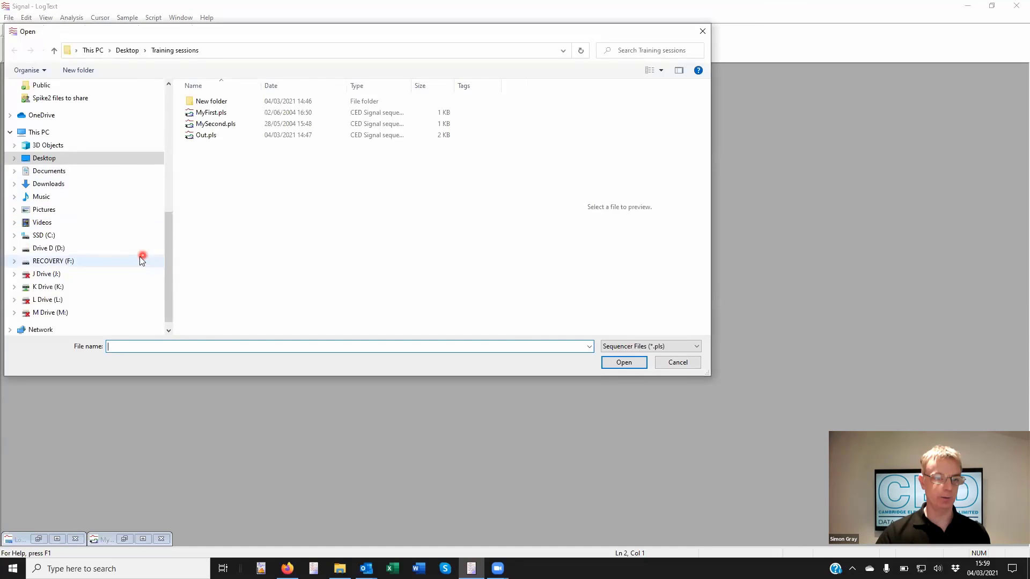
click(59, 174)
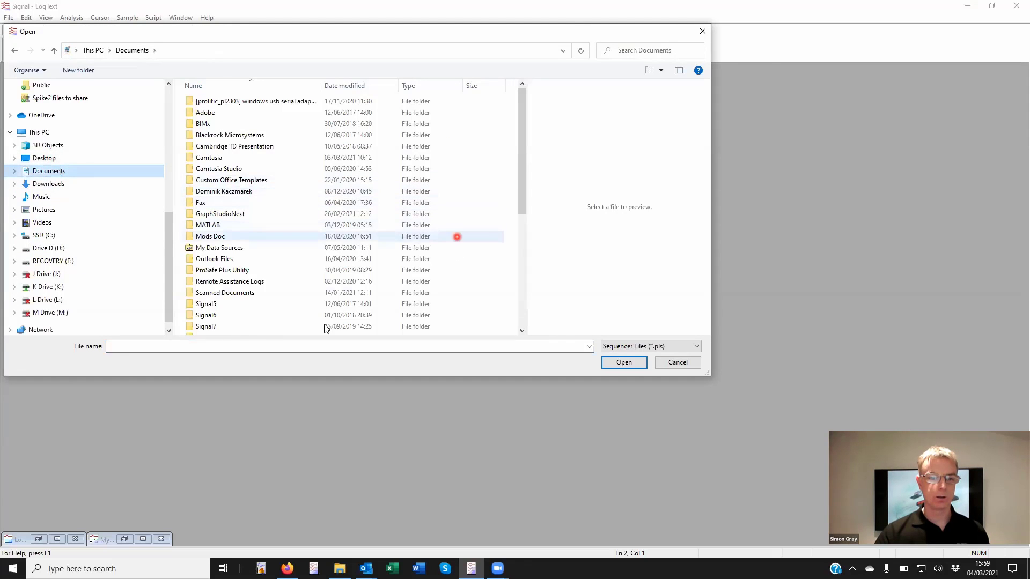
click(203, 328)
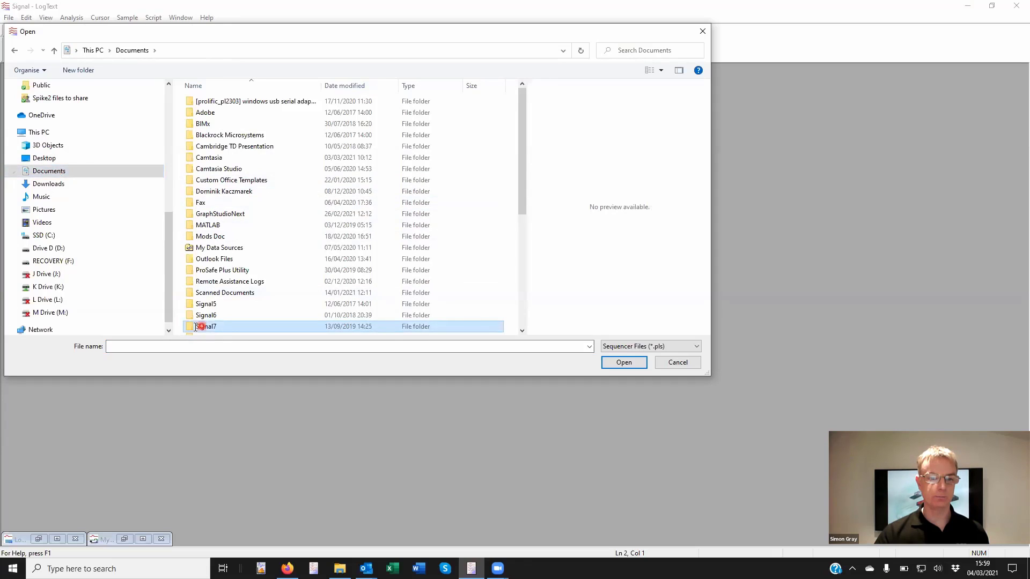
click(196, 327)
double_click(191, 327)
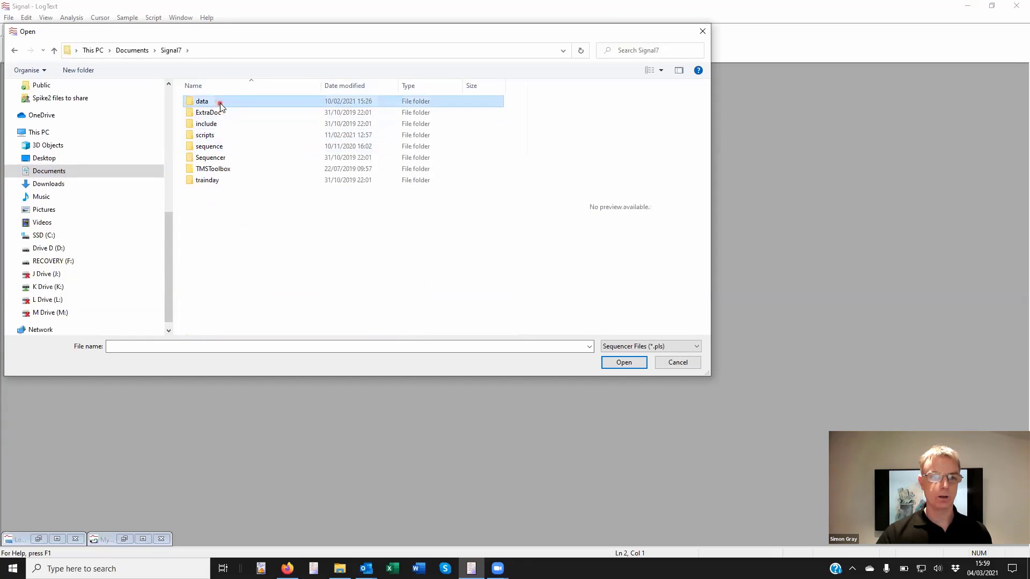
double_click(219, 104)
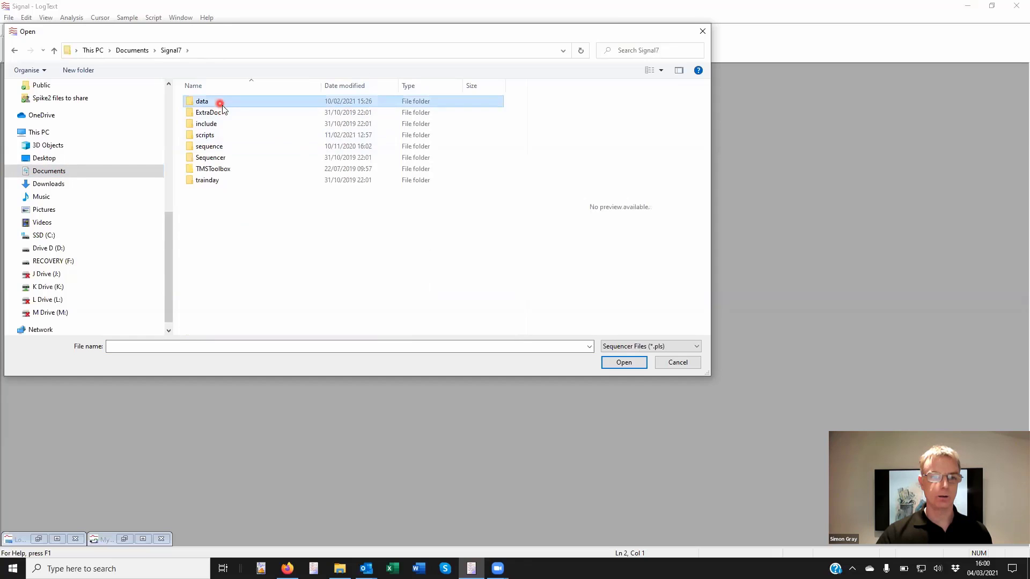
click(648, 347)
click(646, 357)
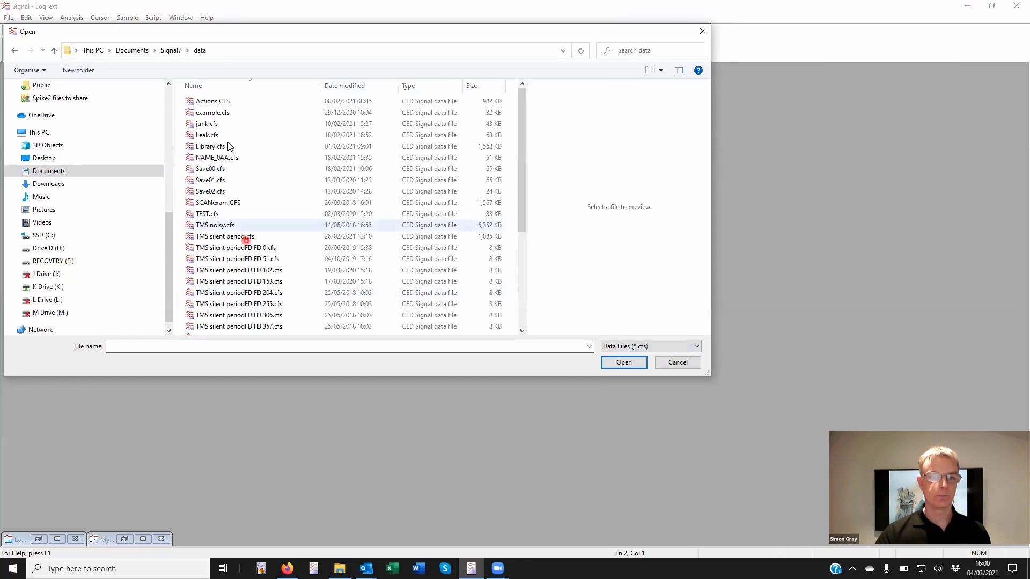
click(228, 101)
double_click(227, 101)
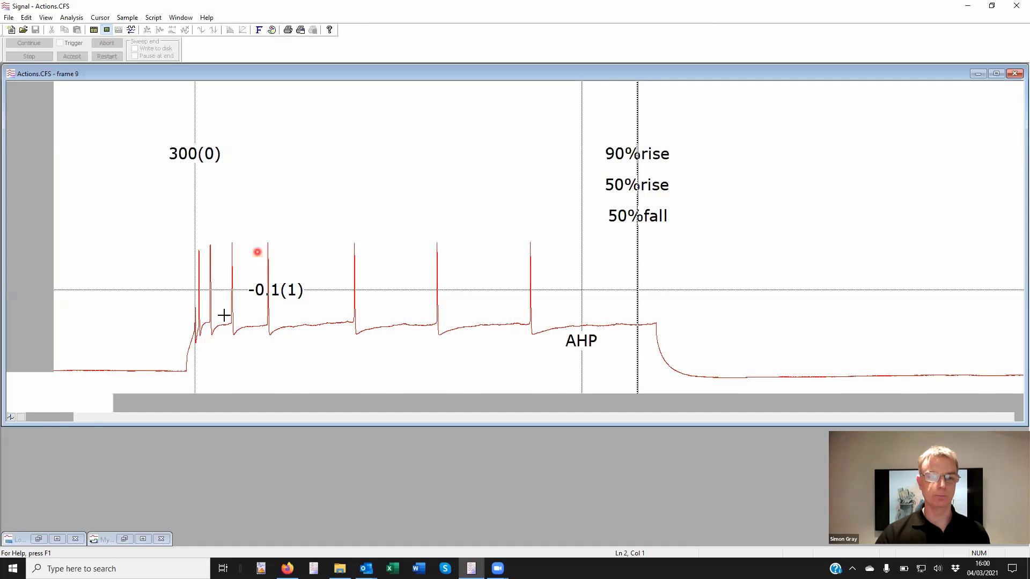
- Reset Actions.CFS to the standard display and hide the Mem marker and Virtual waveform channels
click(47, 19)
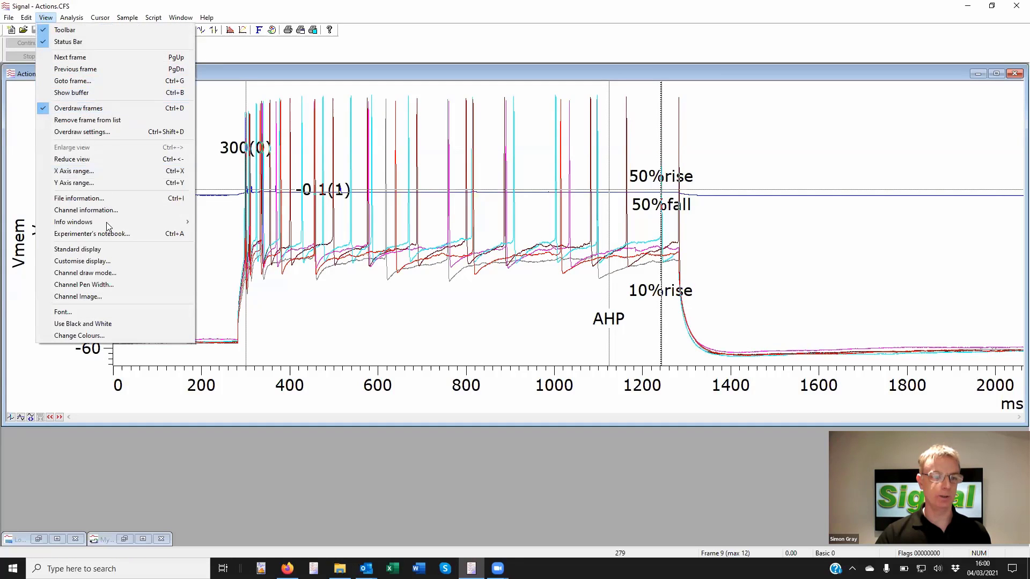
click(102, 250)
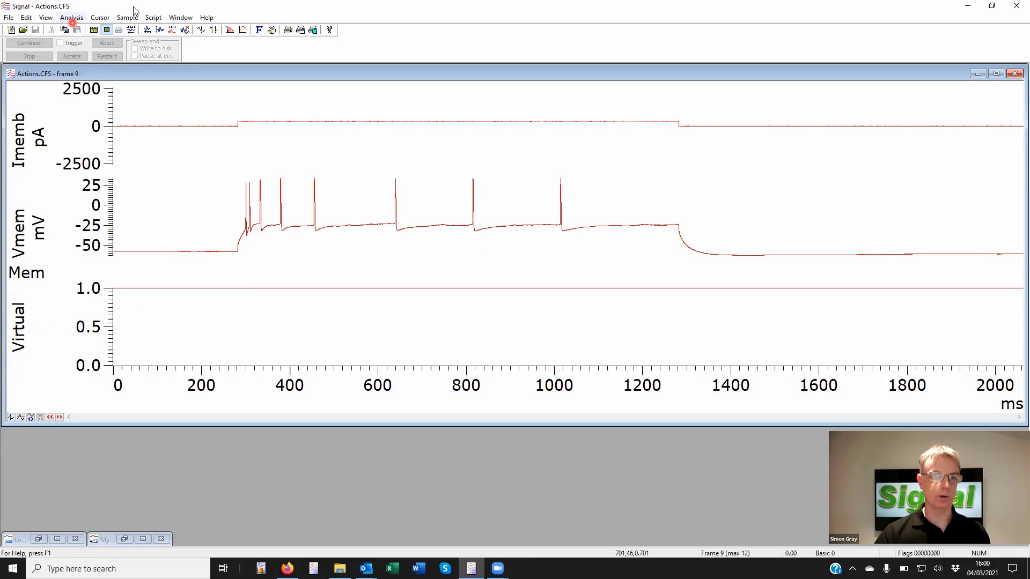
click(188, 30)
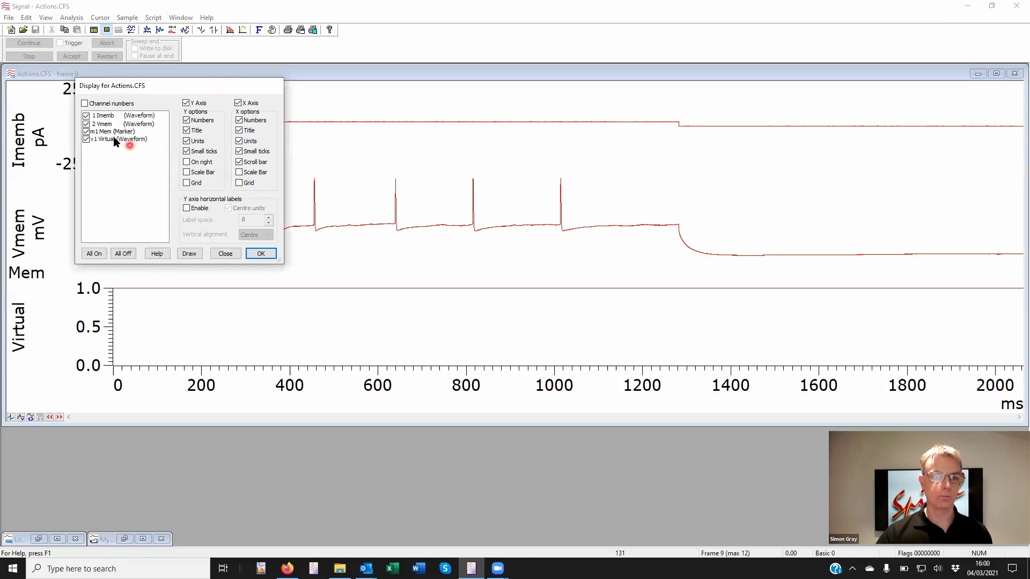
click(87, 132)
click(87, 139)
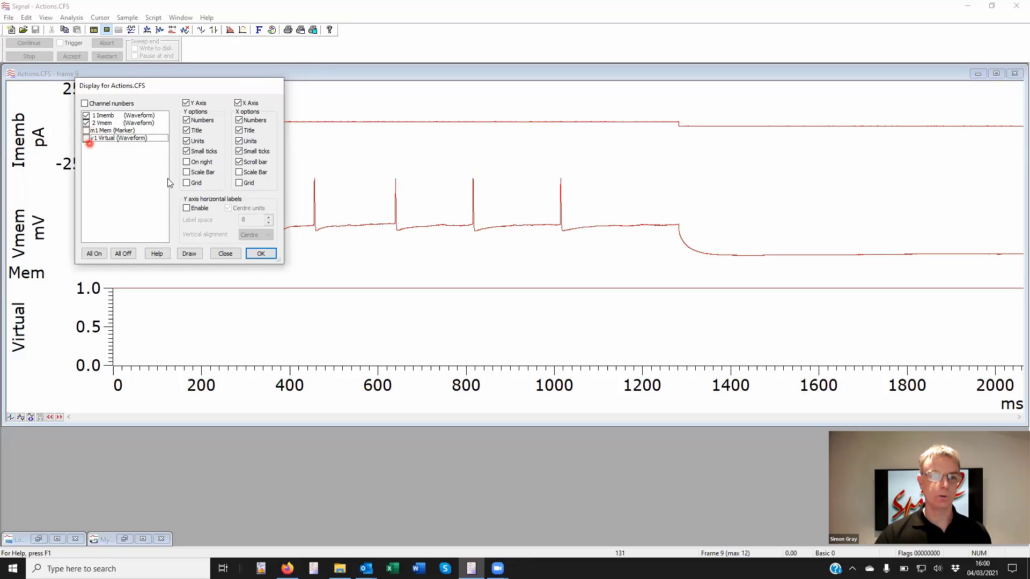
click(271, 256)
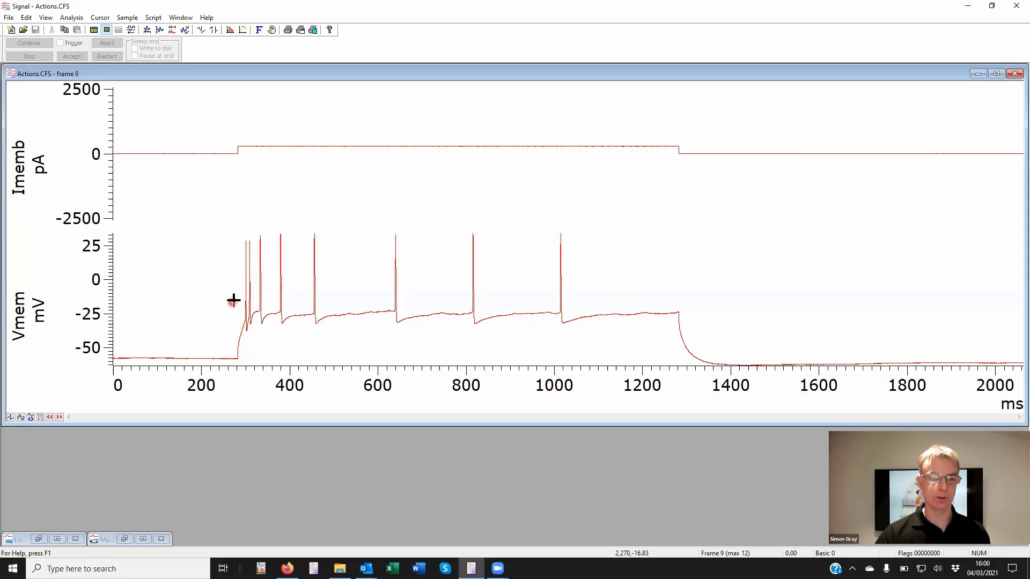
- Copy the Vmem trace from about 275 to 1395 ms, shown alone with a widened Y range
mouse_move(234, 293)
mouse_down()
mouse_move(536, 283)
mouse_move(729, 290)
mouse_up()
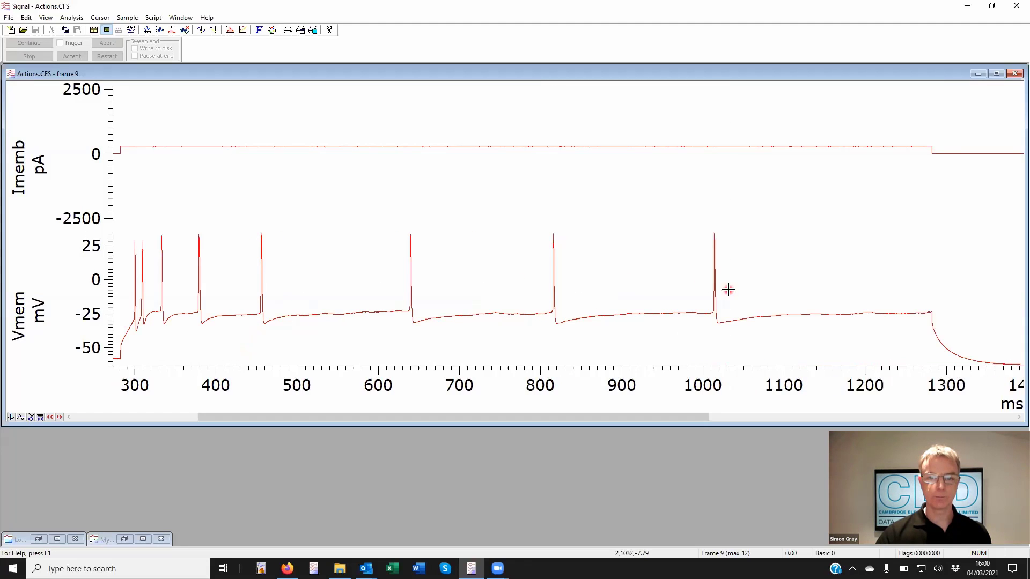
double_click(473, 299)
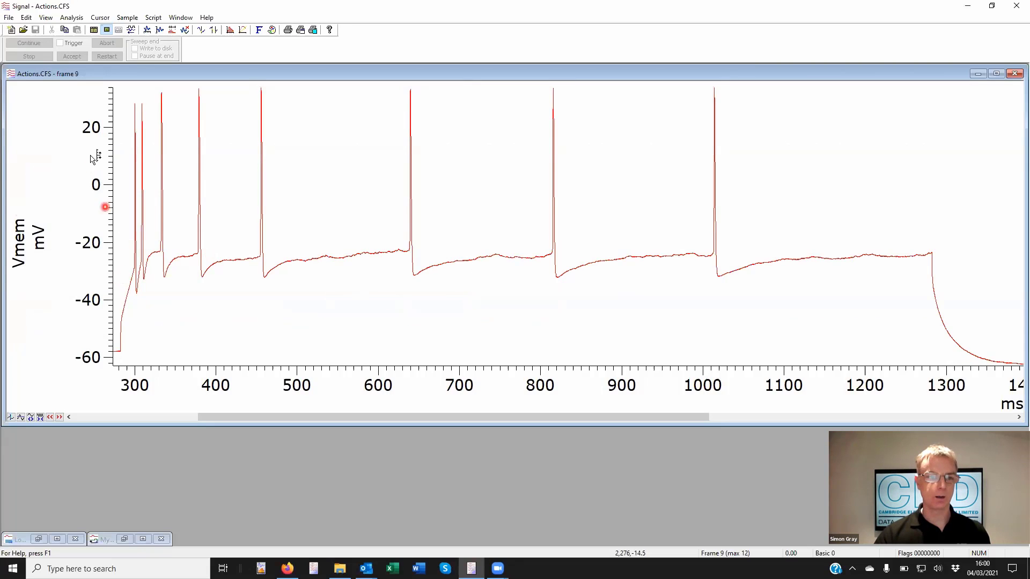
drag(95, 152, 114, 183)
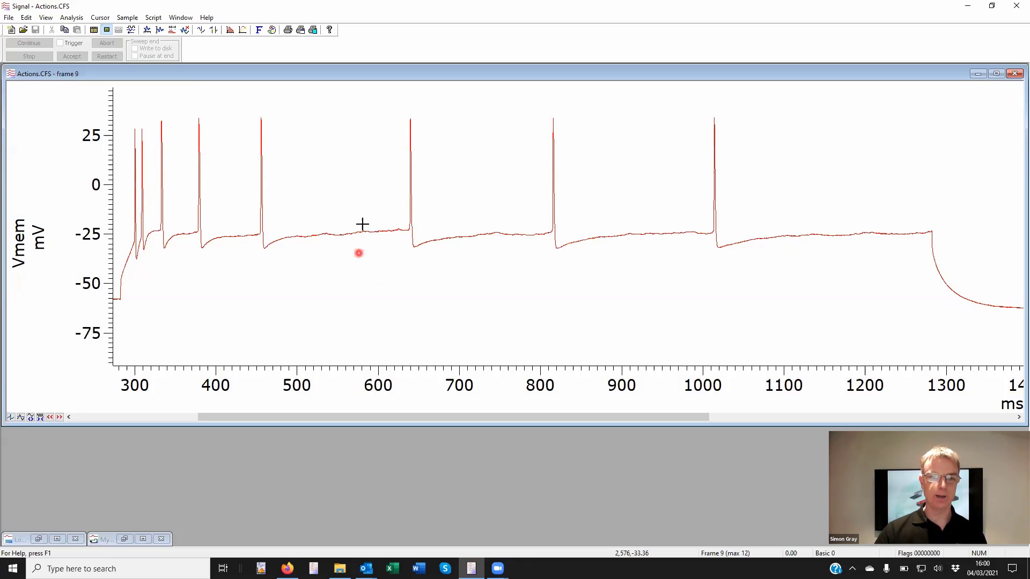
right_click(367, 198)
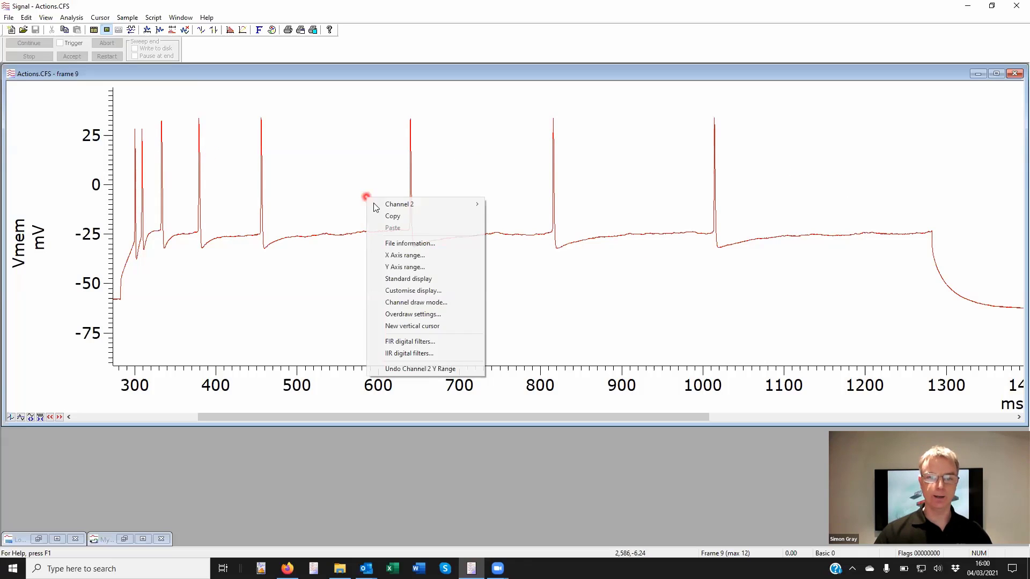
click(405, 215)
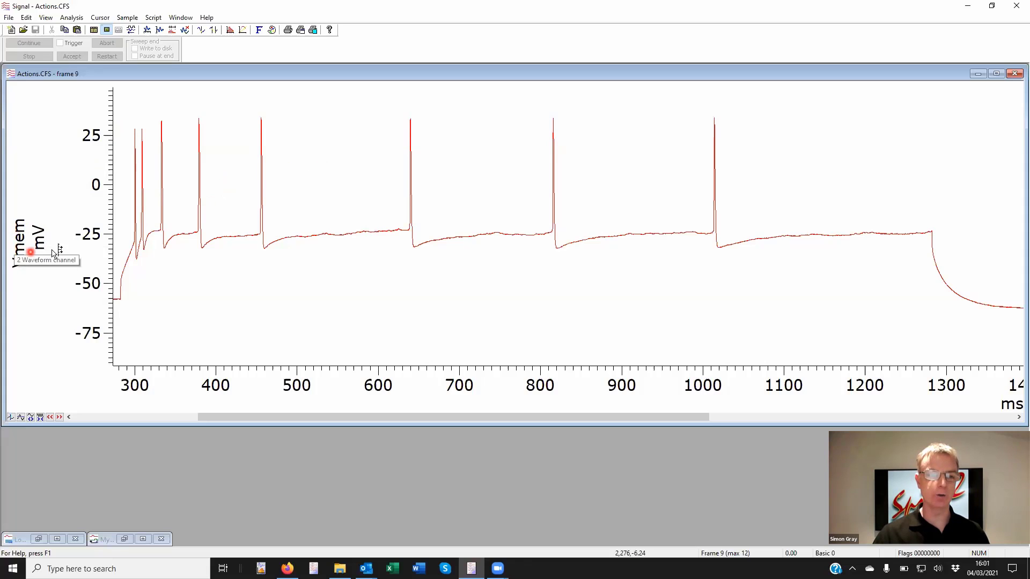
- Set the DAC 0 output scaling in the sampling configuration to a full-scale value of 50 with units mV
click(127, 17)
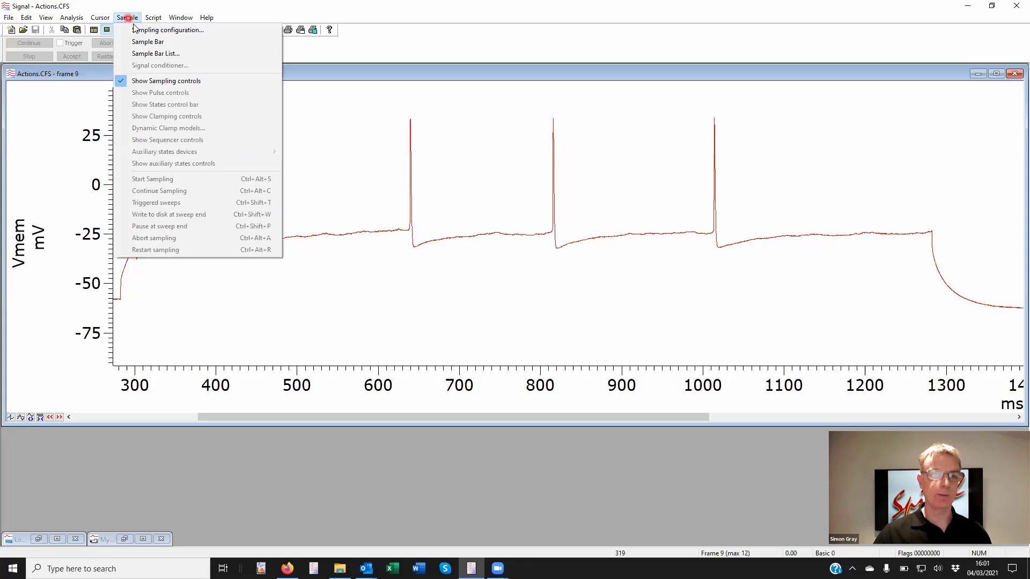
click(139, 33)
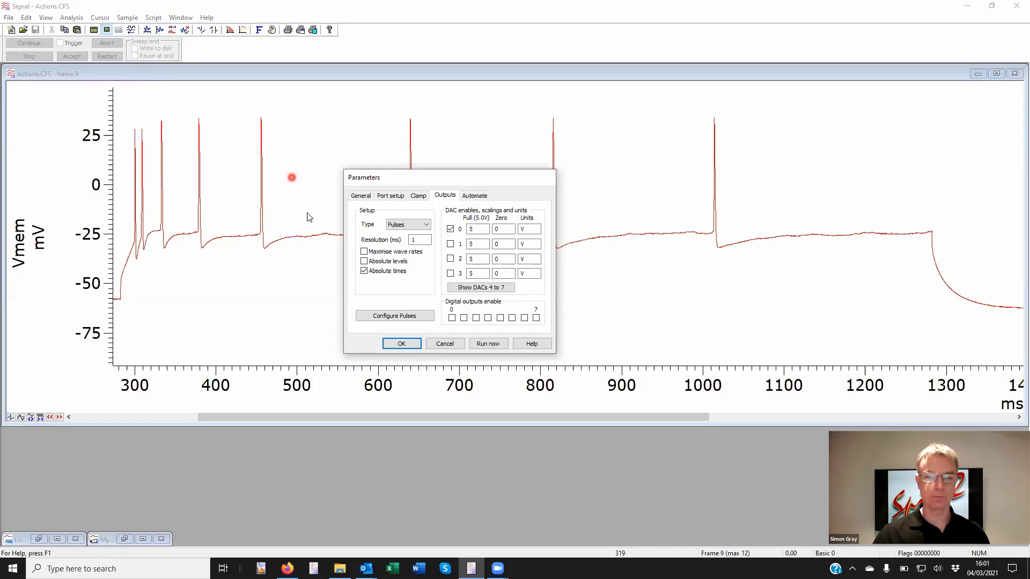
click(474, 231)
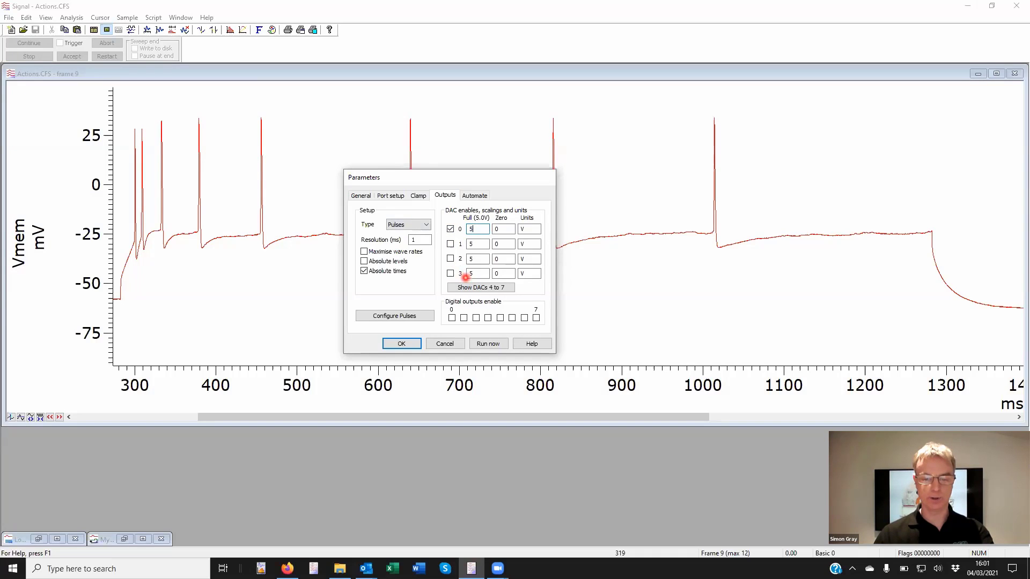
click(524, 228)
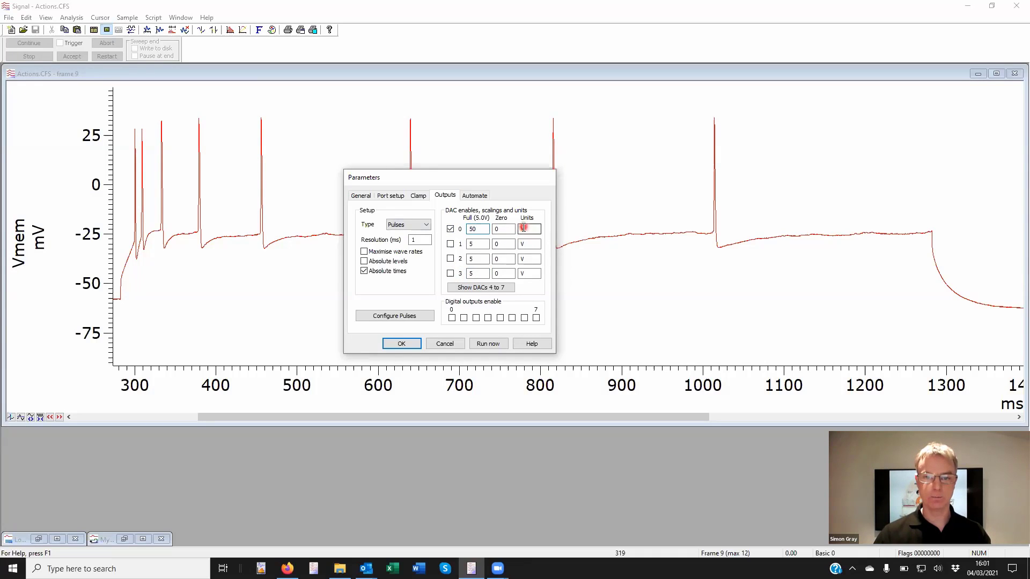
click(522, 229)
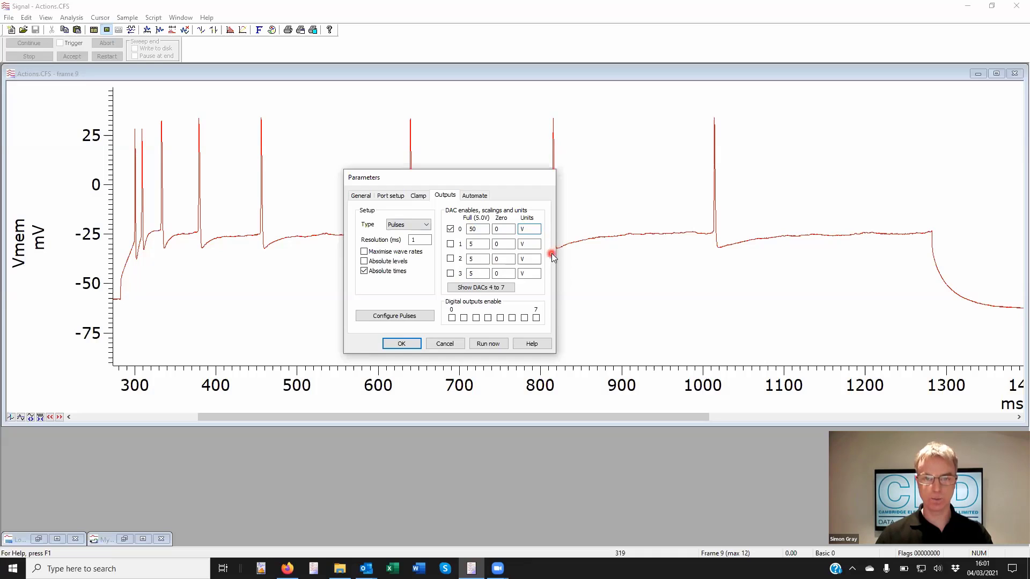
- Paste the copied trace into the DAC 0 waveform item at 3200 ms, taking output length and frequency from the pasted data
click(405, 318)
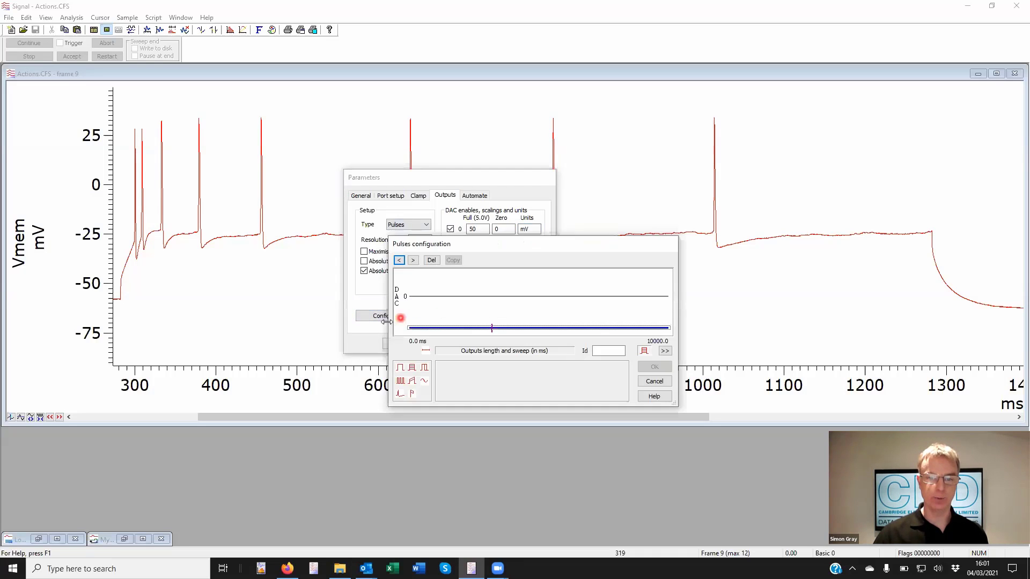
click(492, 301)
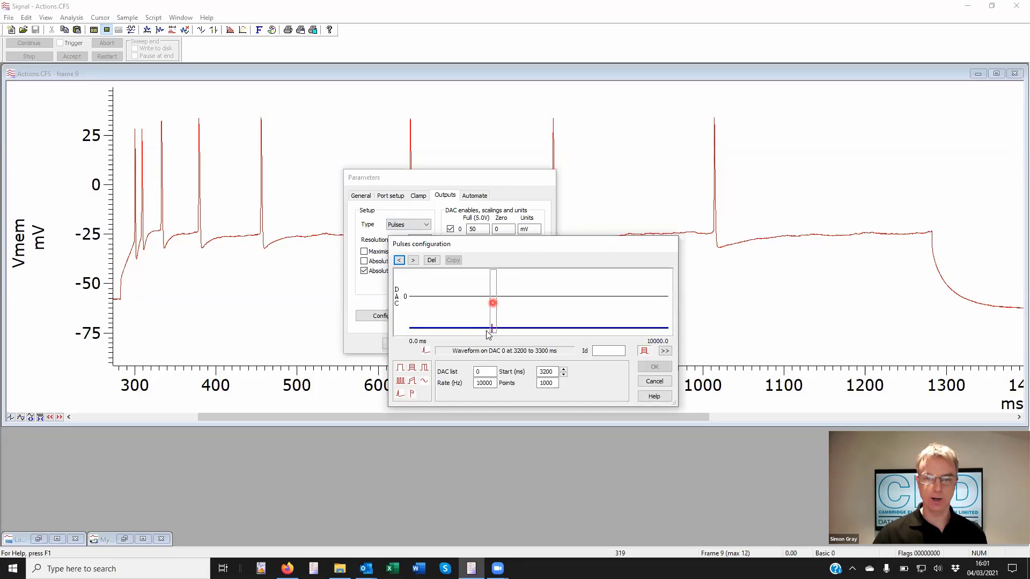
right_click(493, 288)
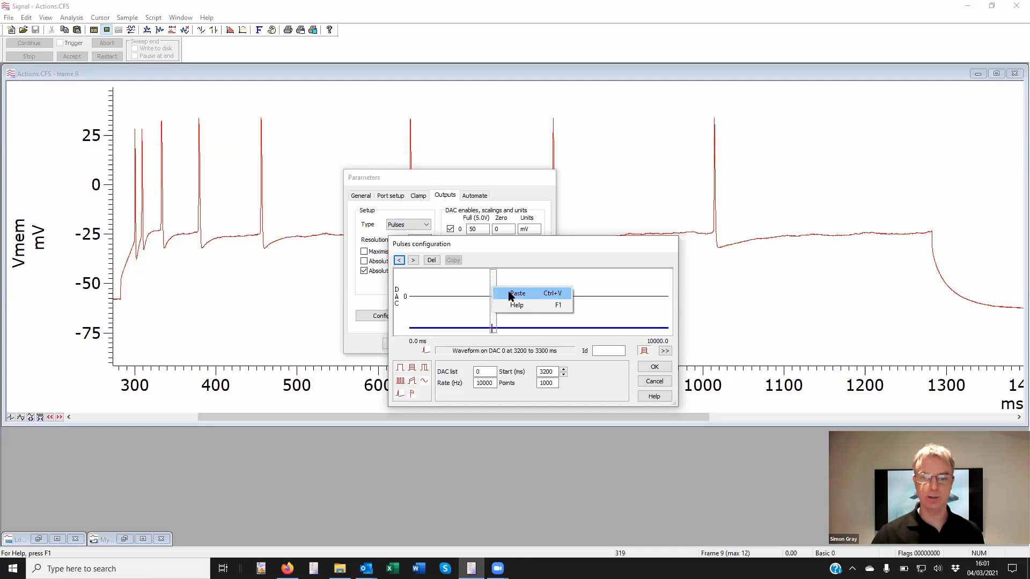
click(513, 294)
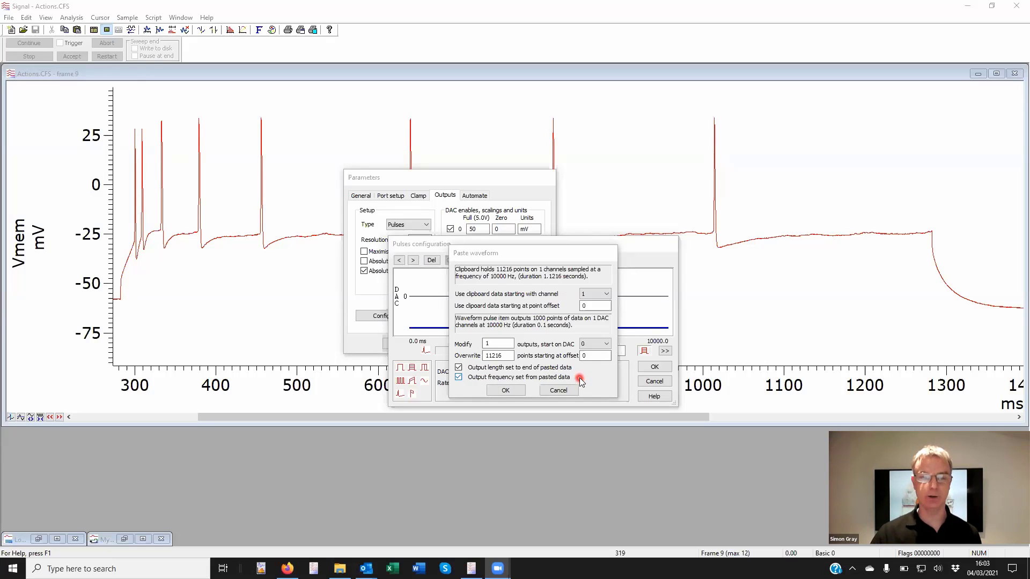
click(516, 393)
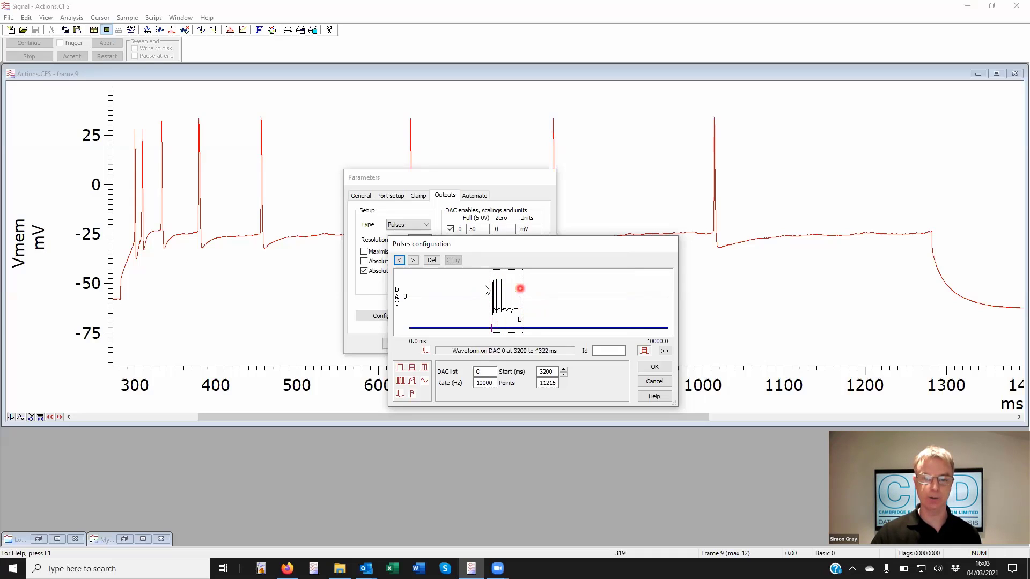
click(655, 368)
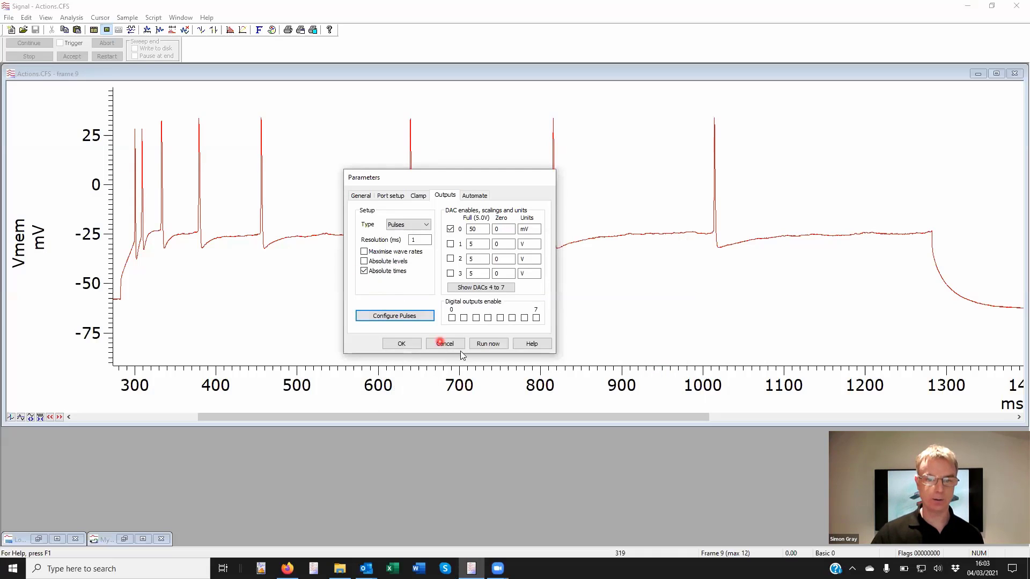
- Check the general sampling parameters and ADC ports, run a test sweep with the trigger option switched off, and abort the sampling
click(361, 196)
click(419, 319)
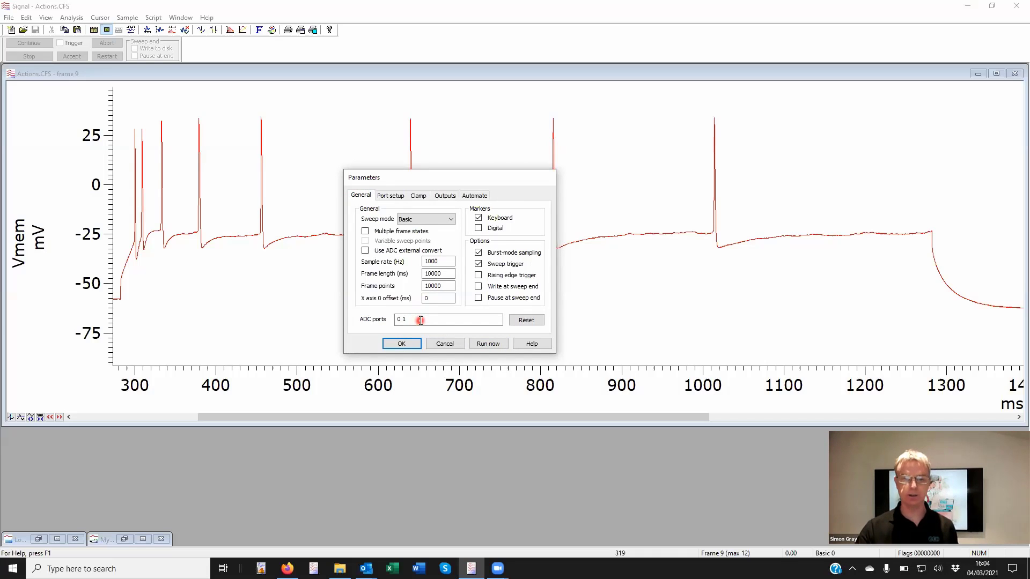
click(489, 343)
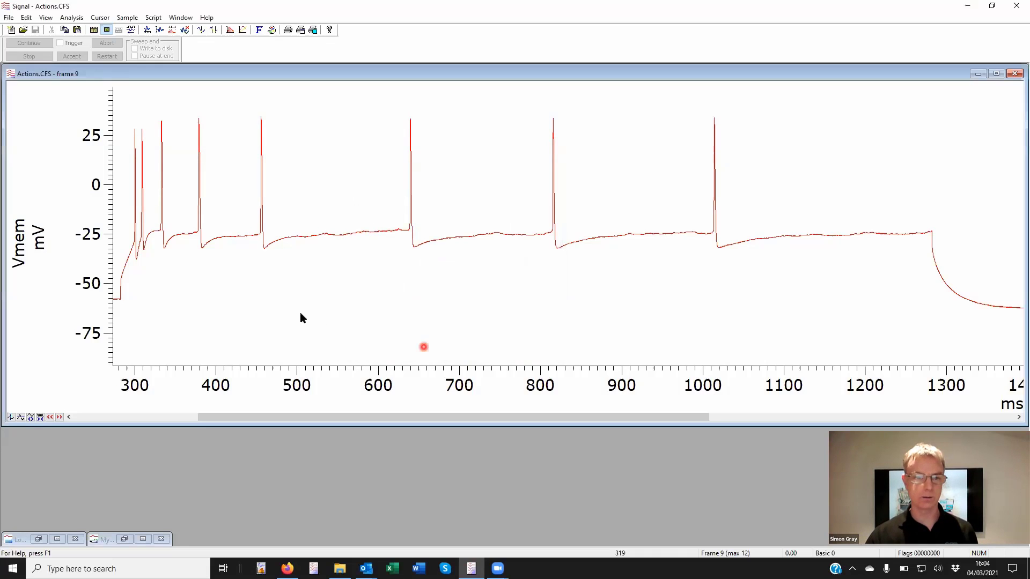
click(36, 47)
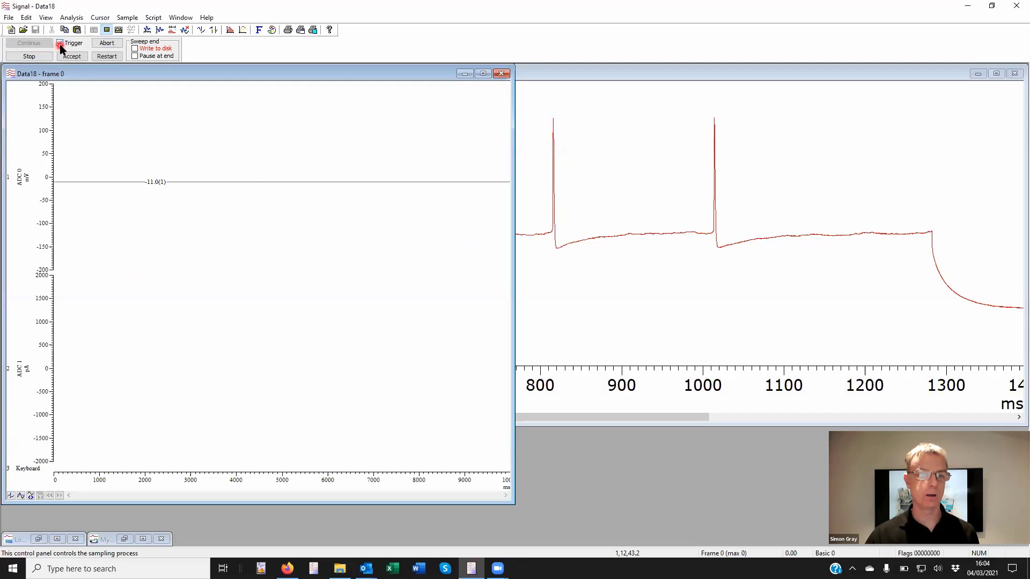
click(61, 43)
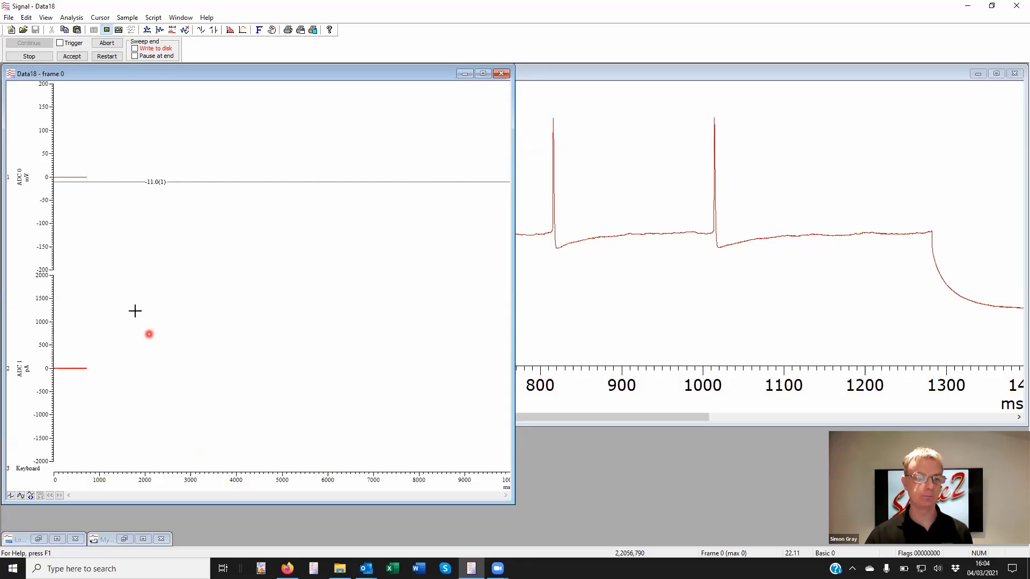
click(107, 42)
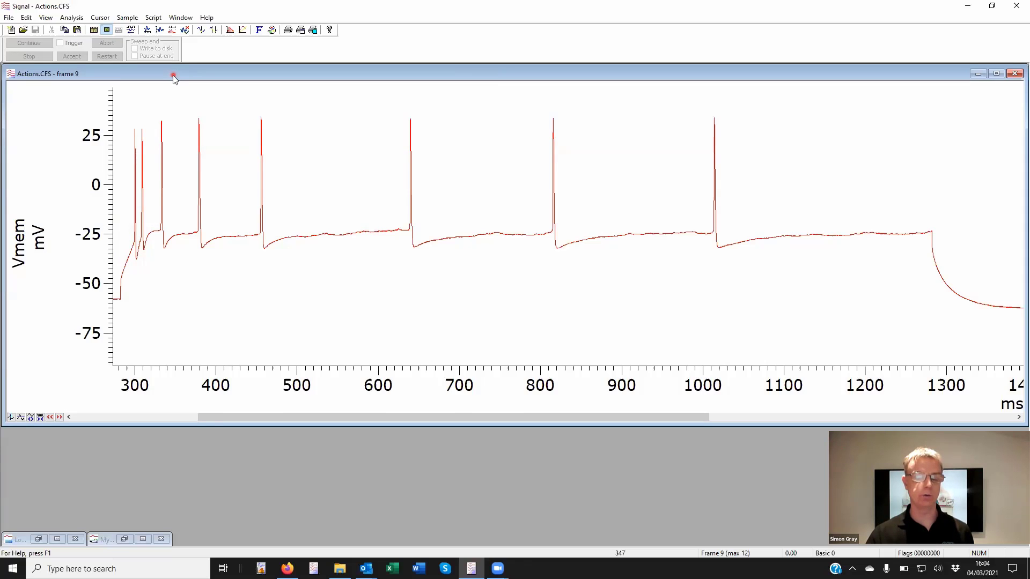
- Create a new virtual channel for Actions.CFS and position its settings away from the start of the traces
drag(172, 76, 171, 111)
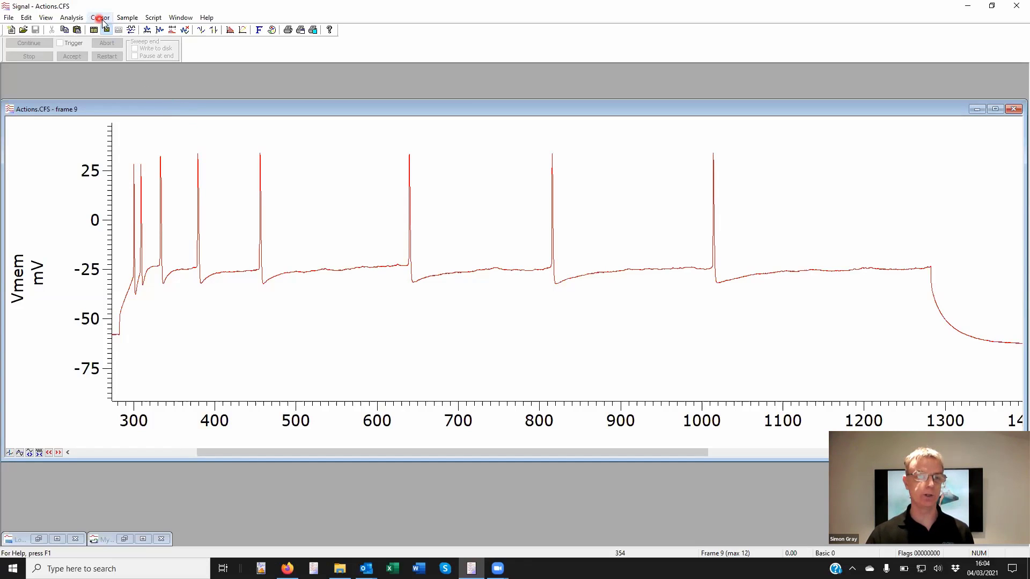
click(72, 17)
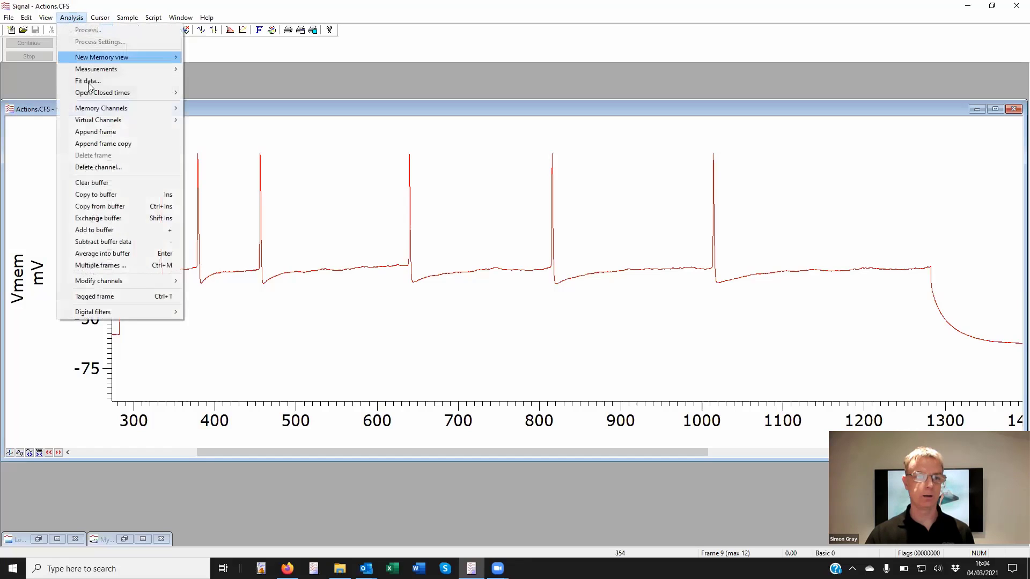
mouse_move(106, 119)
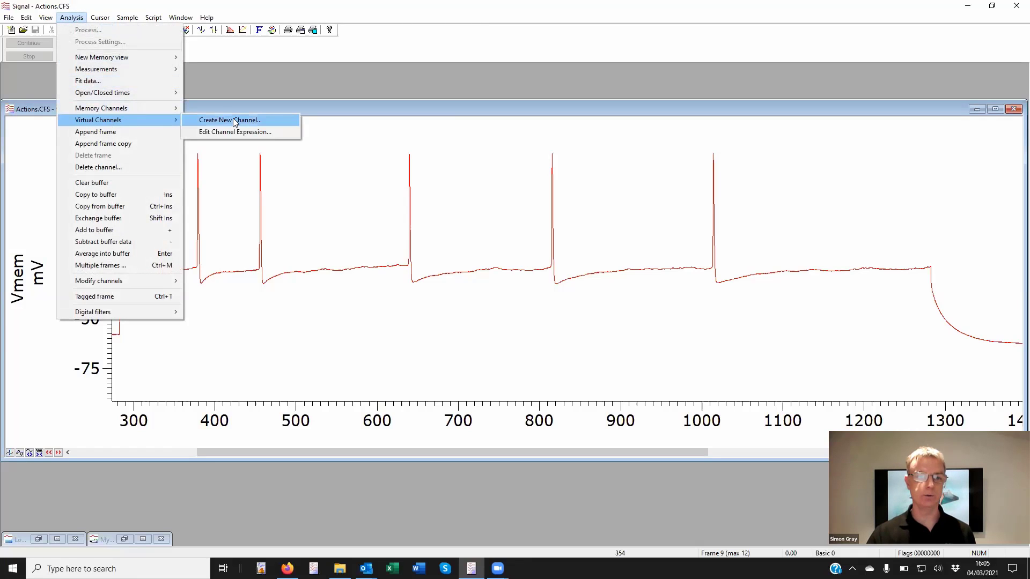
click(233, 120)
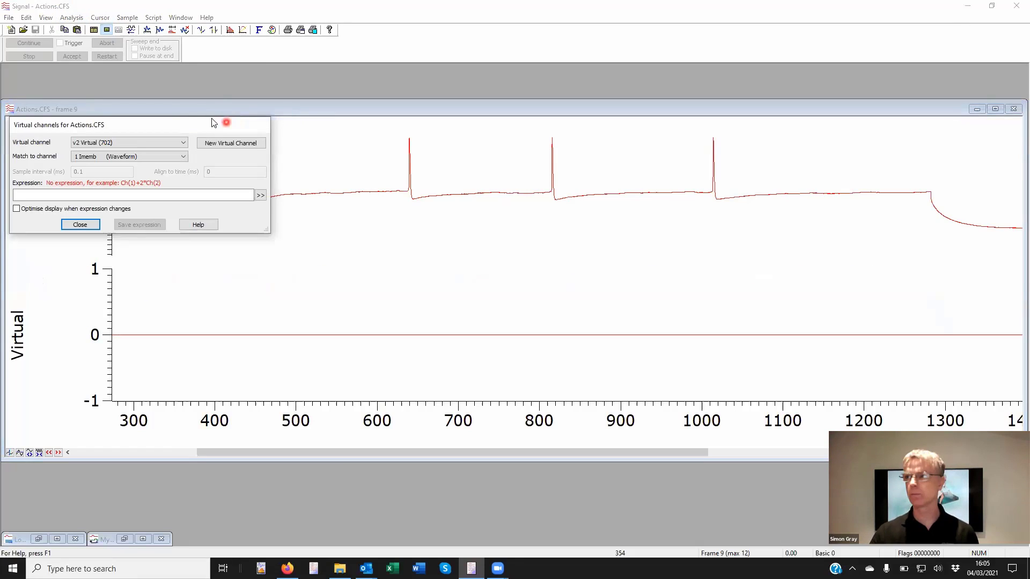
click(167, 196)
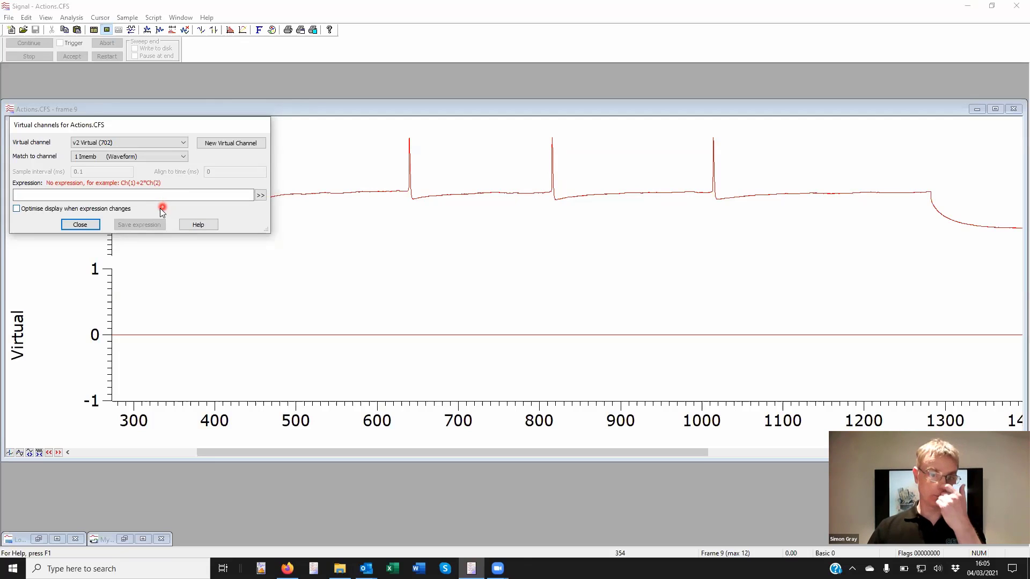
click(165, 195)
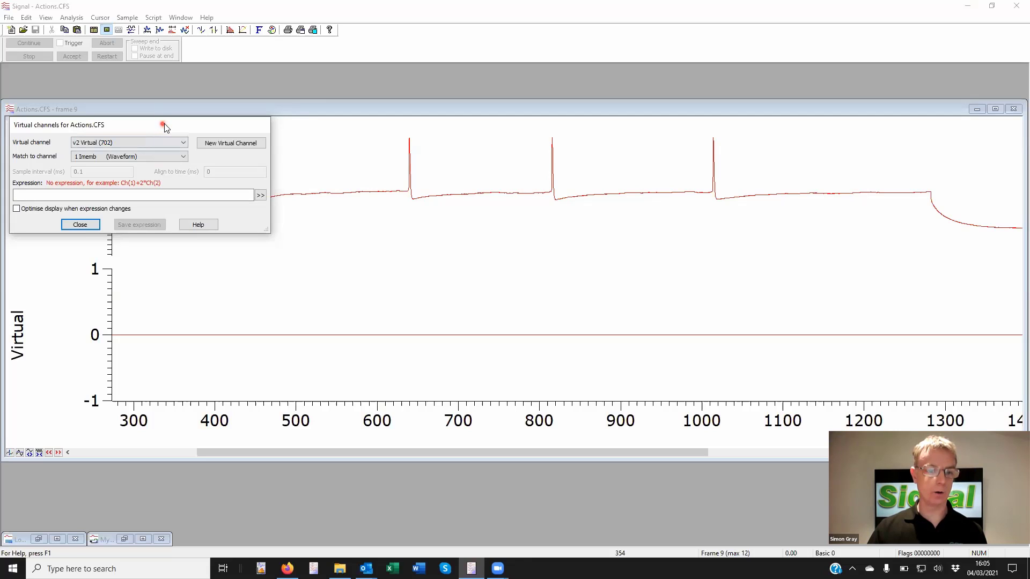
drag(163, 124, 422, 137)
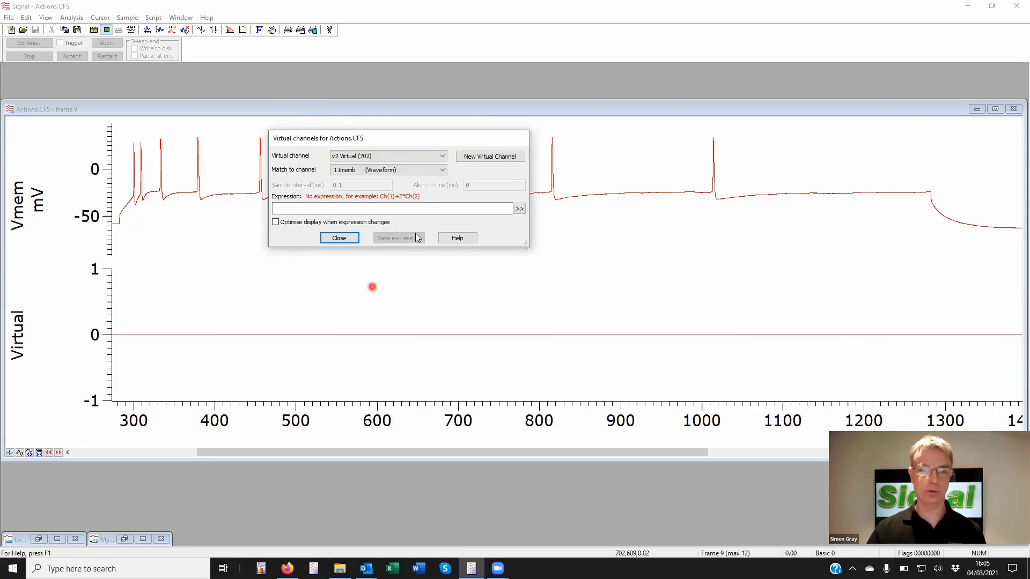
- Generate a sinusoid expression for the virtual channel with a frequency of 10 cycles per second, rising through zero at 0.0 ms
click(520, 210)
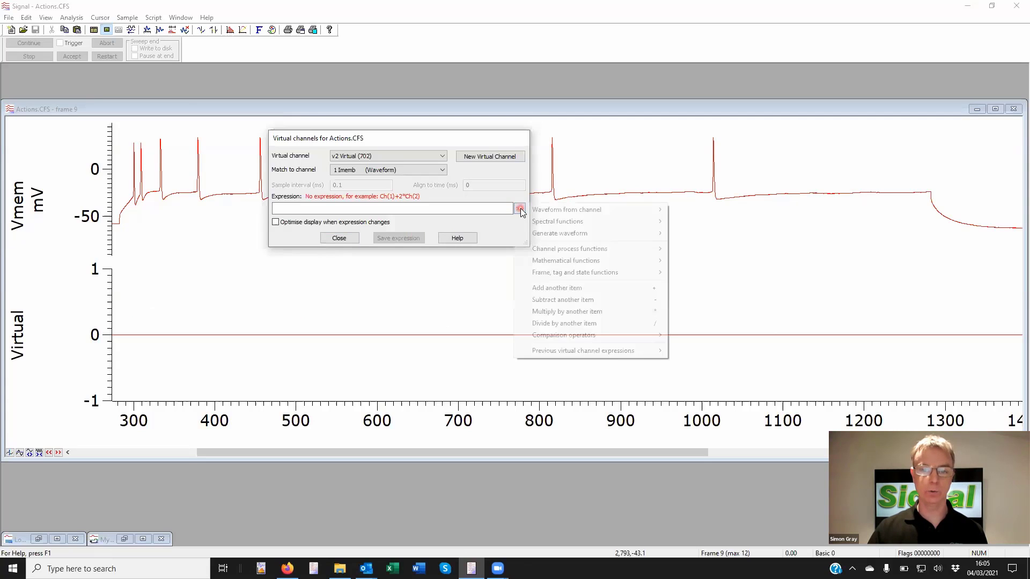
mouse_move(523, 213)
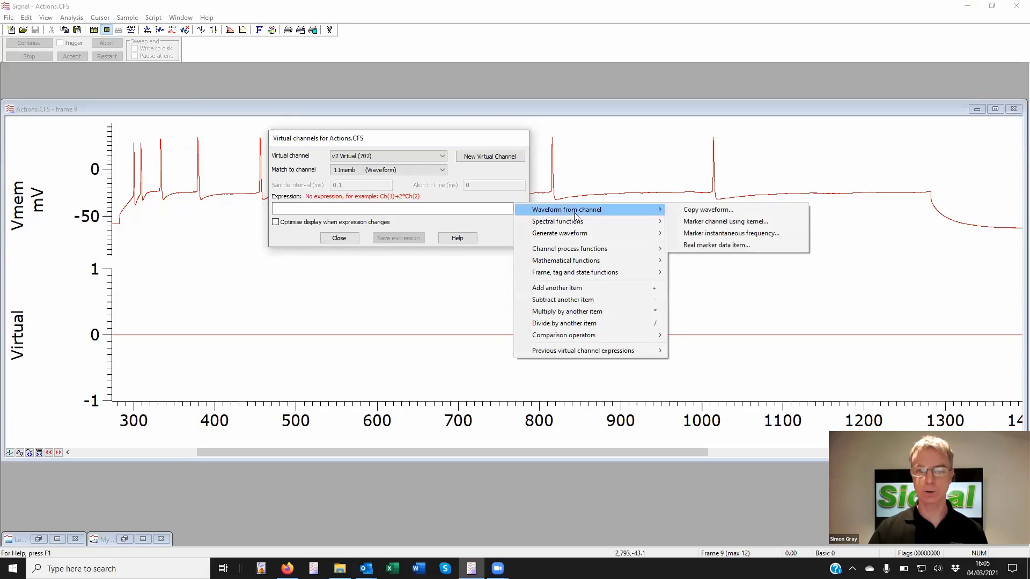
mouse_move(595, 235)
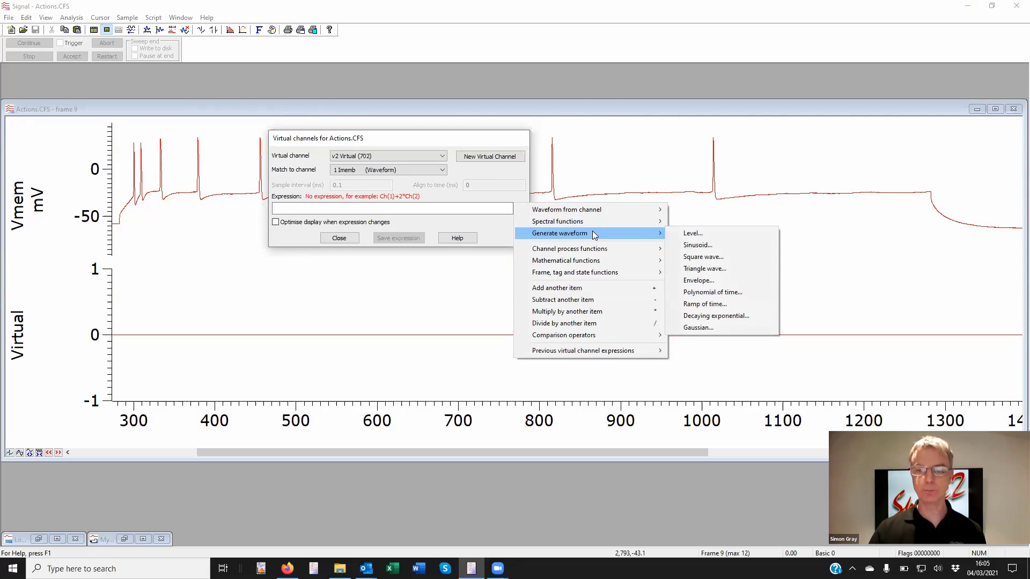
click(699, 246)
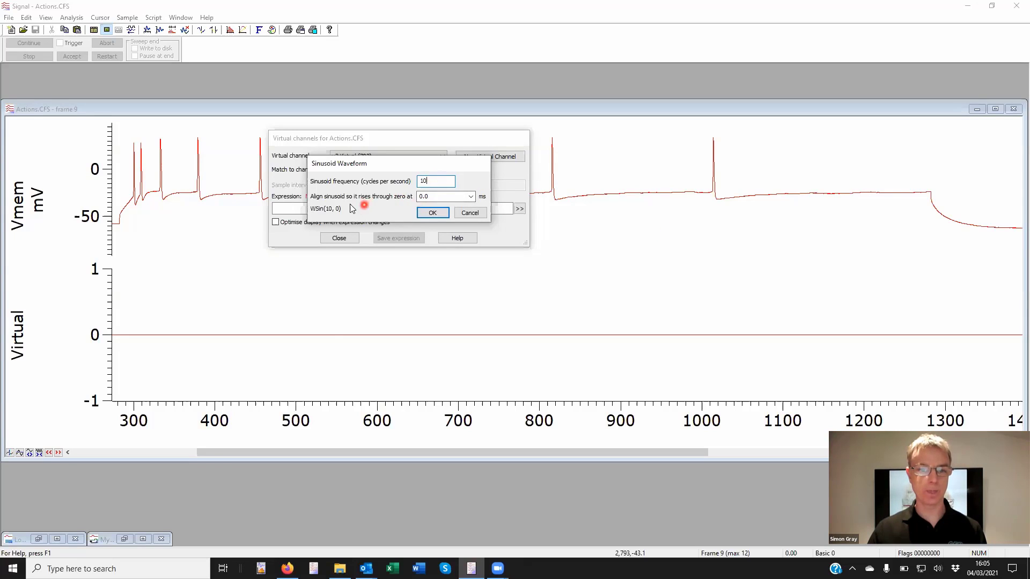
click(434, 213)
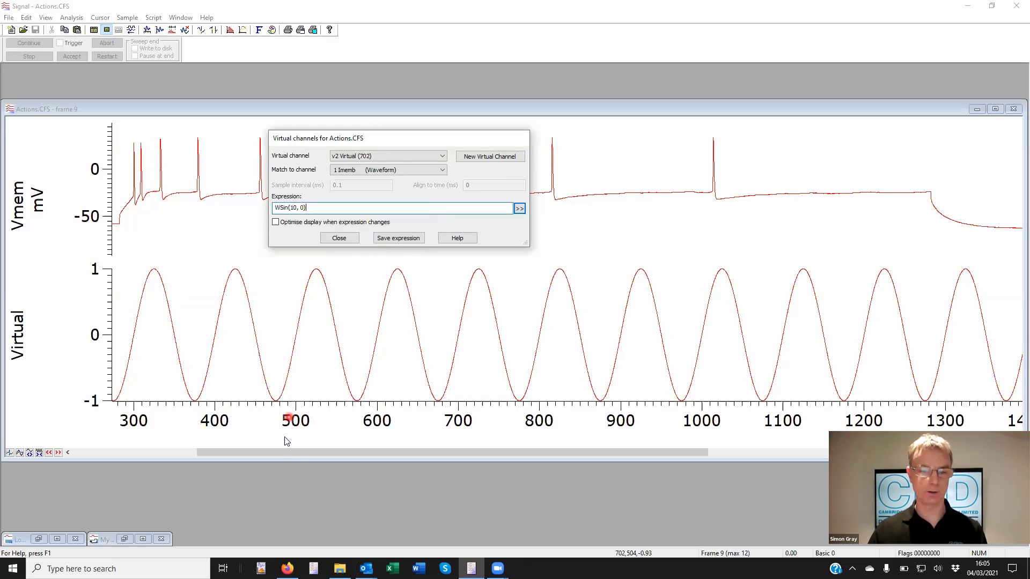
- Show the full X axis range of Actions.CFS and move the virtual channel settings clear of the sine wave
drag(294, 454, 207, 455)
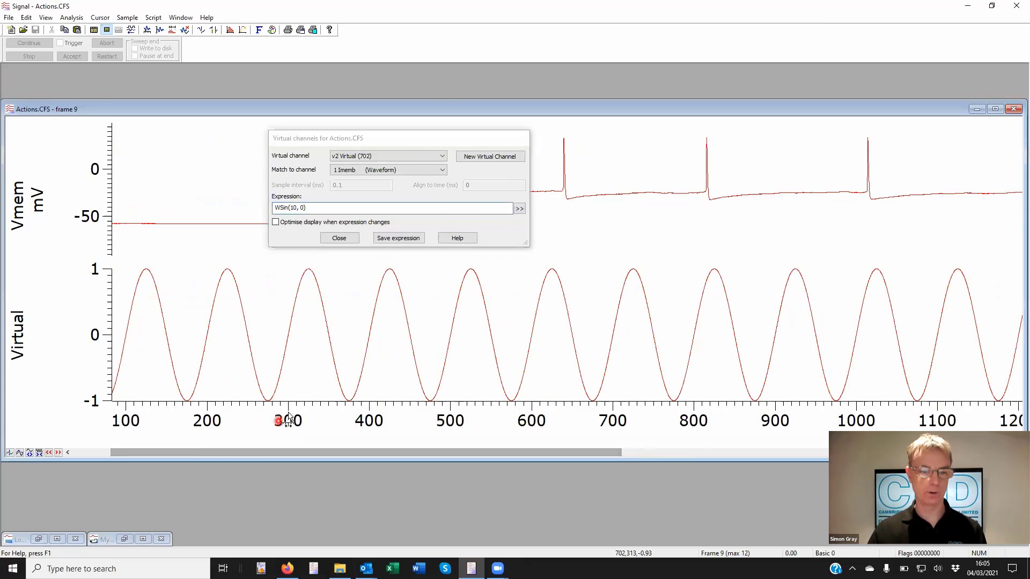
double_click(270, 420)
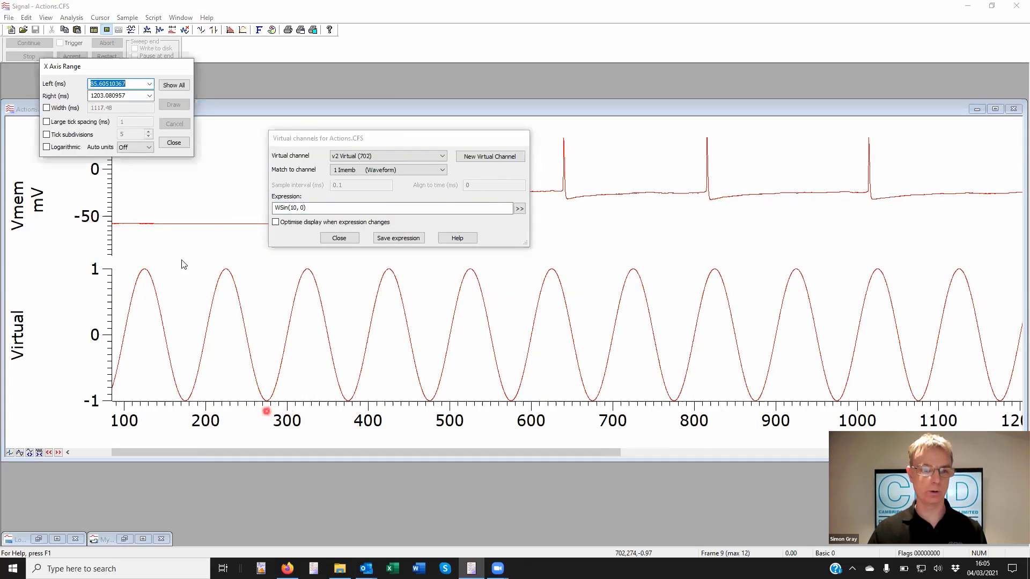
click(174, 85)
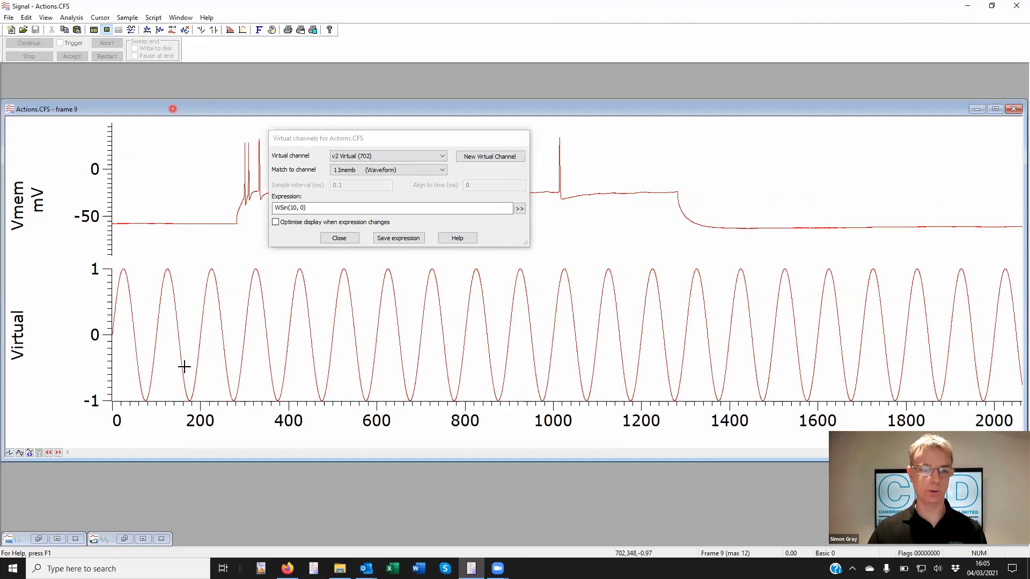
click(450, 137)
drag(451, 136, 535, 40)
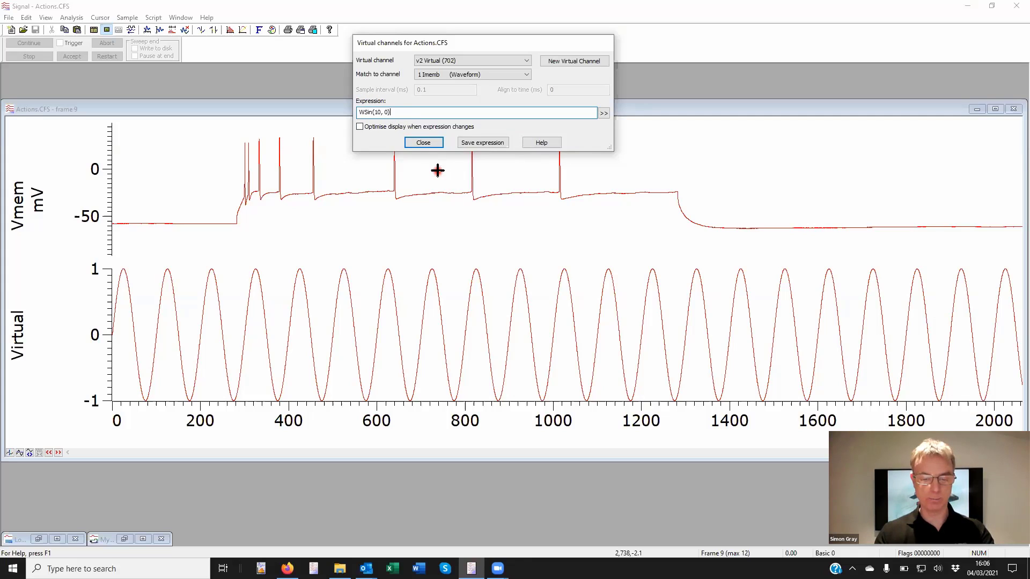
- Append a multiplication to the WSin(10, 0) expression and start generating an envelope waveform as the second factor
text(*)
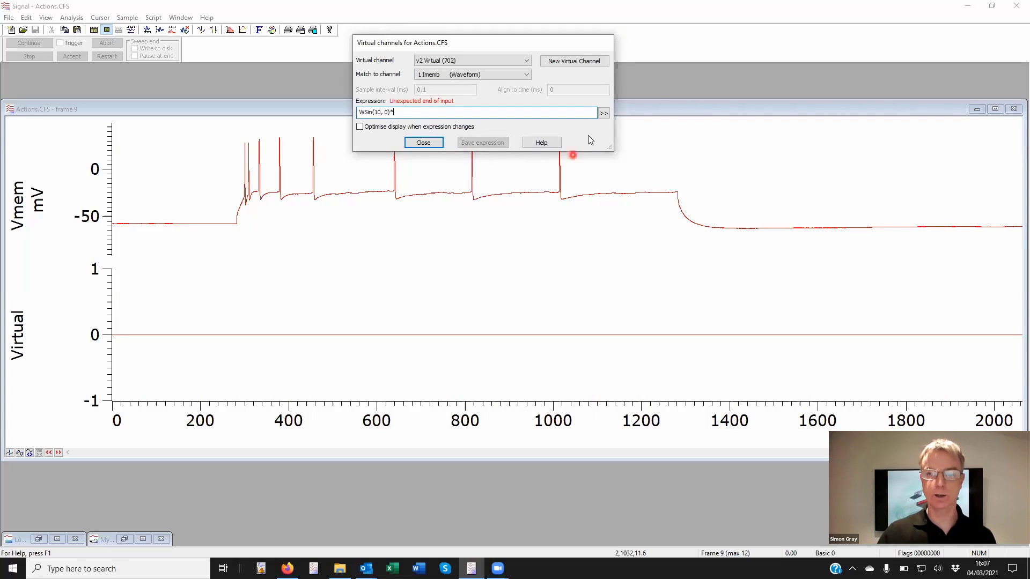
click(604, 114)
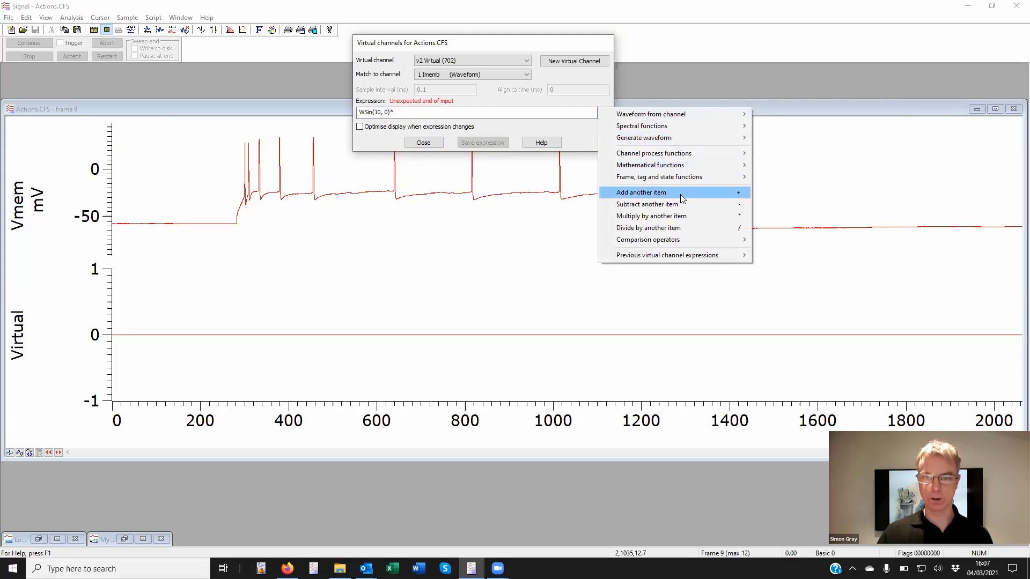
mouse_move(676, 136)
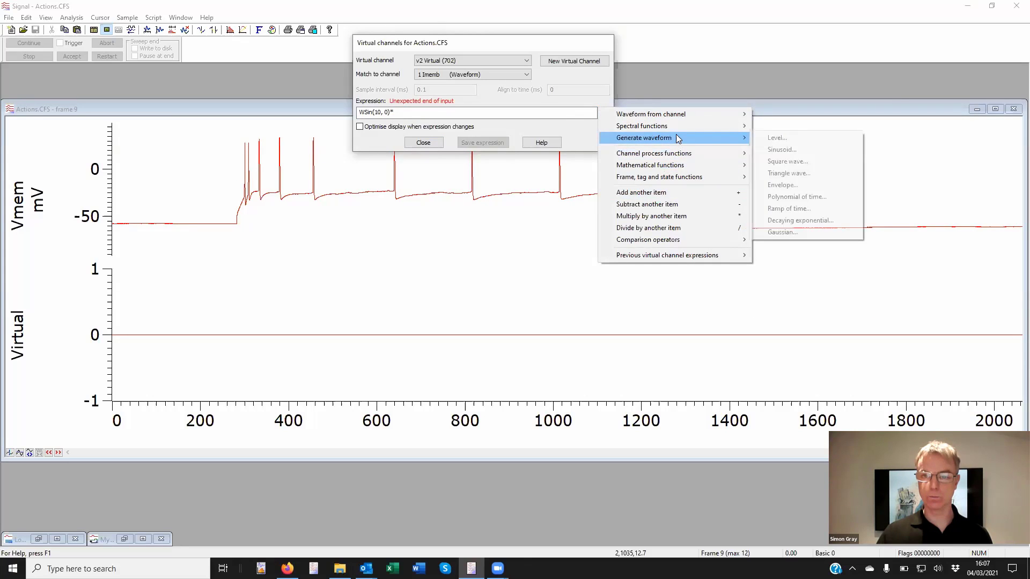
click(794, 186)
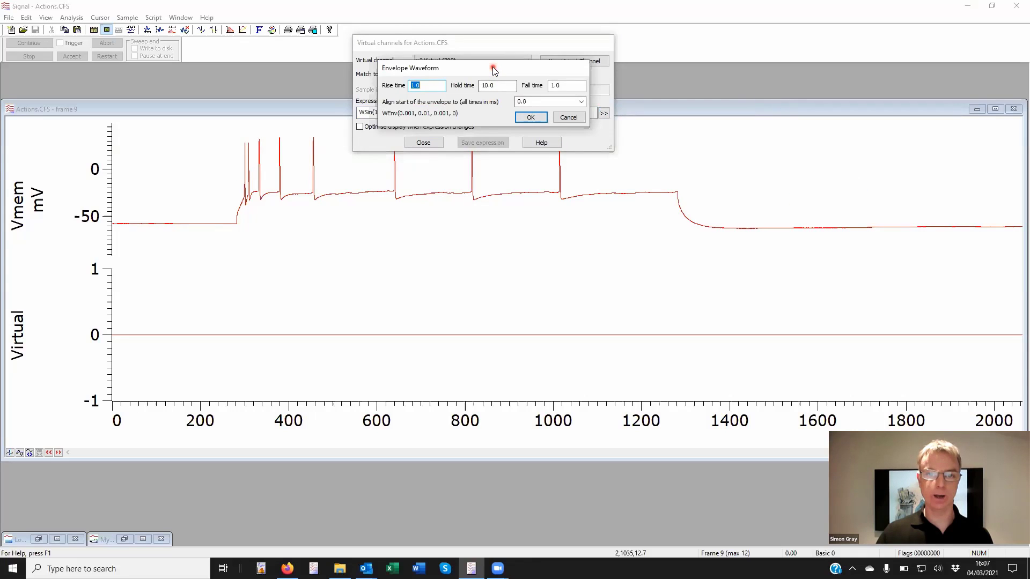
drag(494, 70, 529, 237)
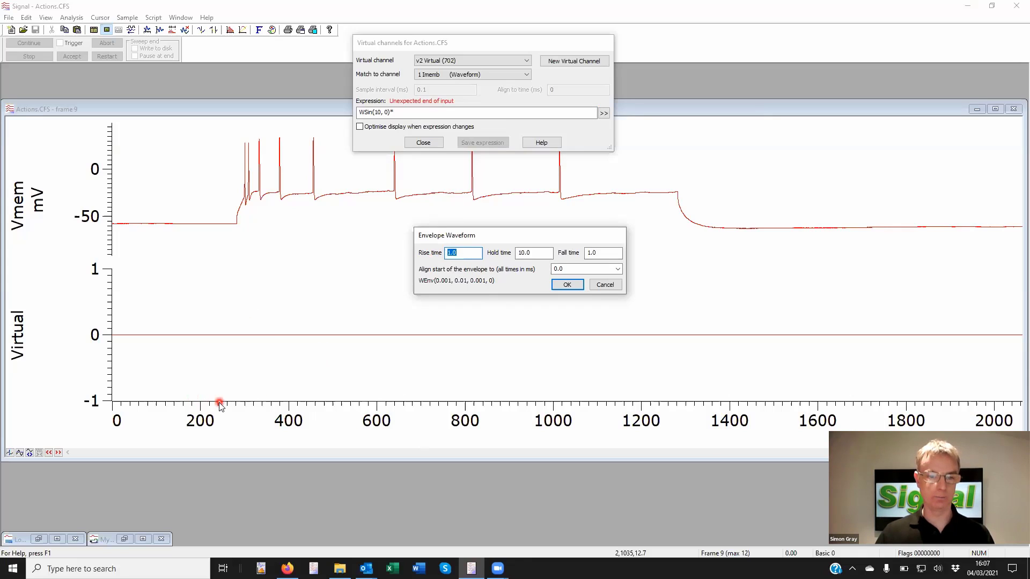
- Set the envelope's rise time to 200 ms, hold time to 1600 ms and fall time to 200 ms, and finish the virtual channel
text(2)
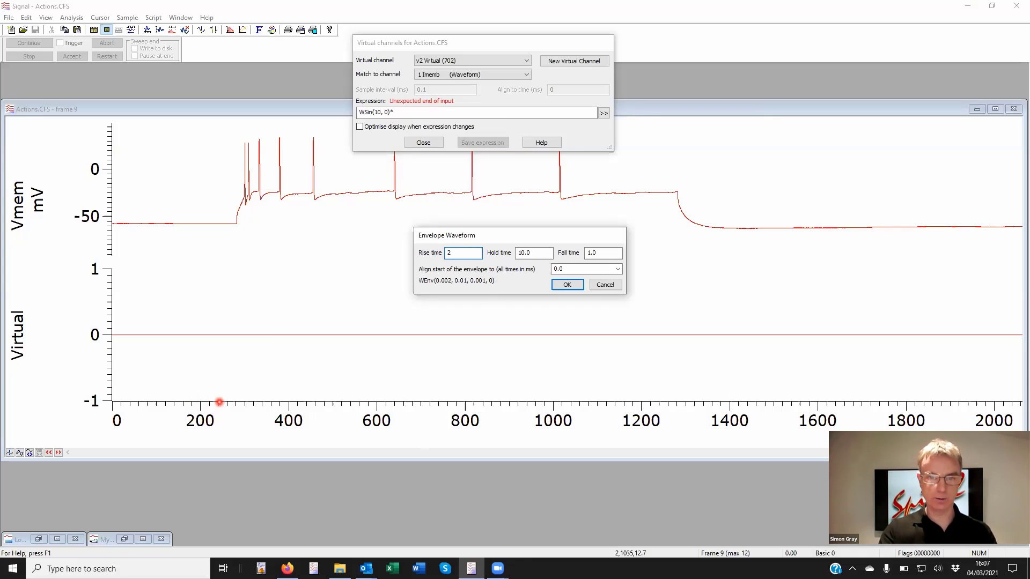
text(00)
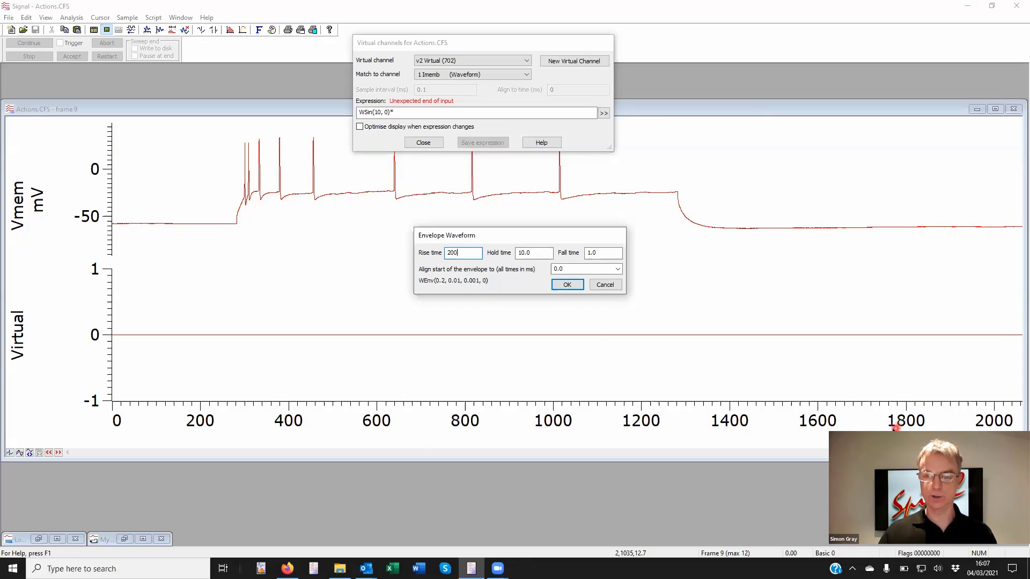
drag(542, 257, 509, 258)
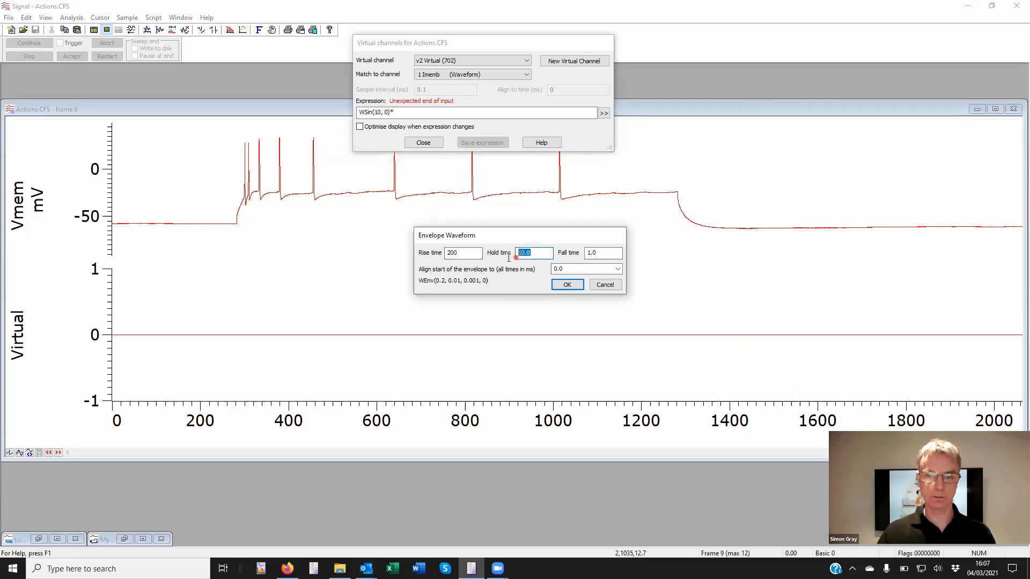
text(16)
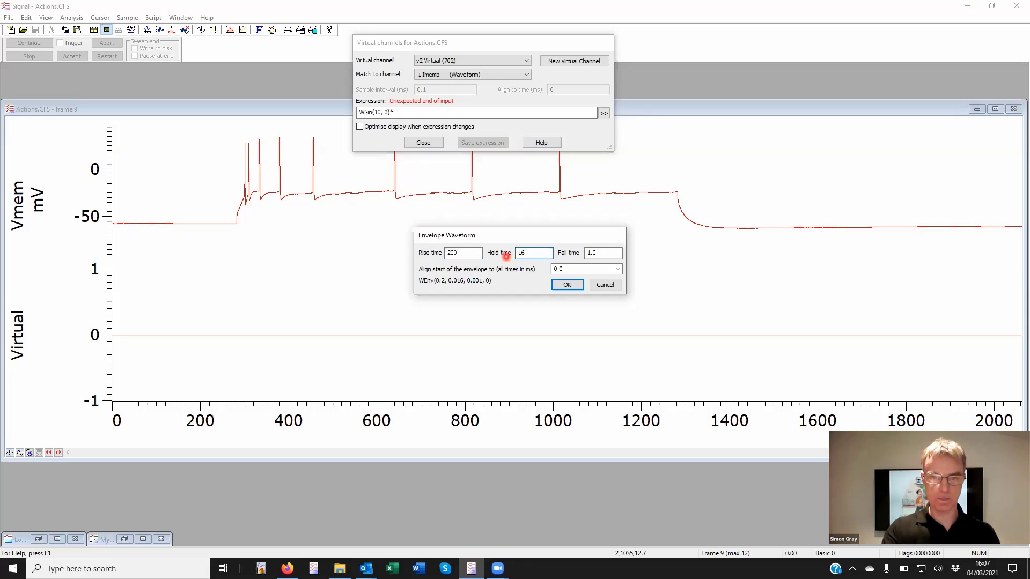
text(00)
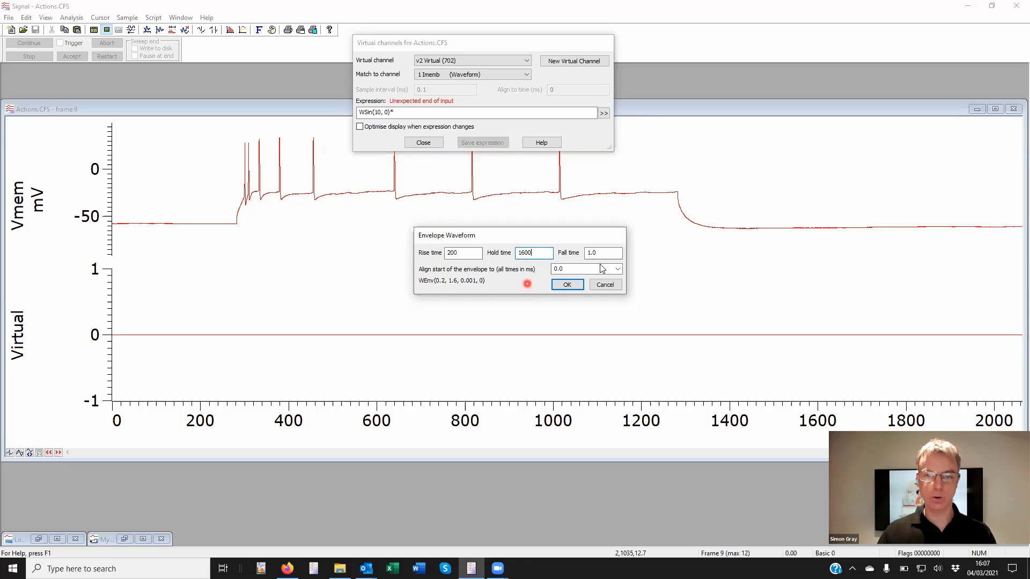
drag(621, 255, 573, 262)
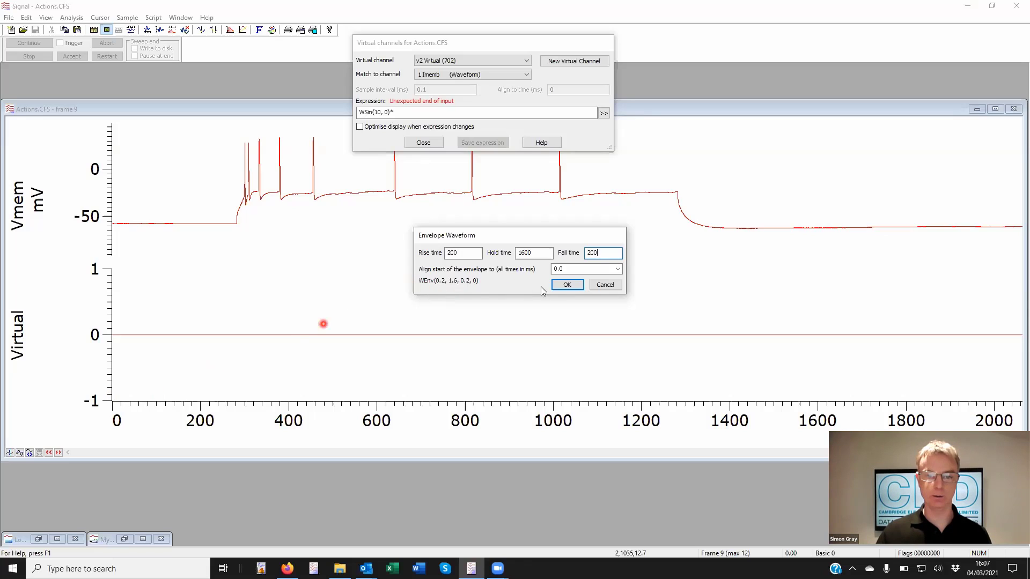
click(567, 285)
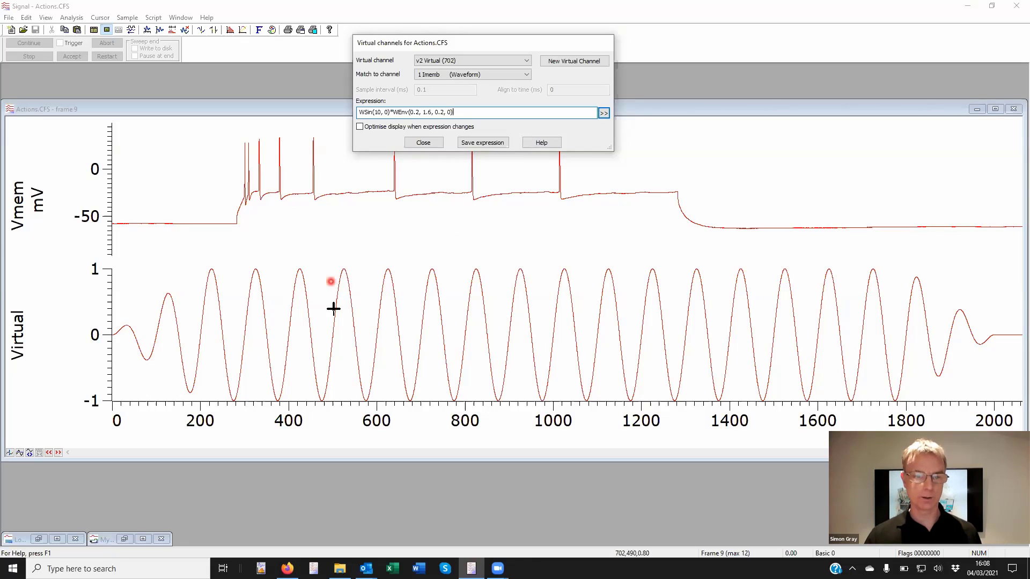
click(434, 143)
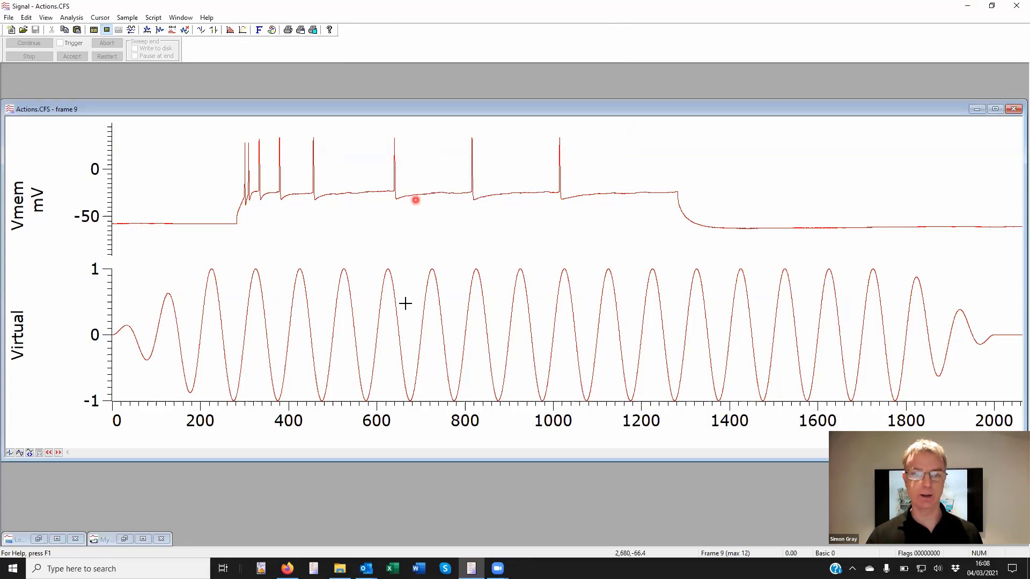
- Show only the enveloped sinusoid's virtual channel in Actions.CFS and copy its waveform data
right_click(406, 334)
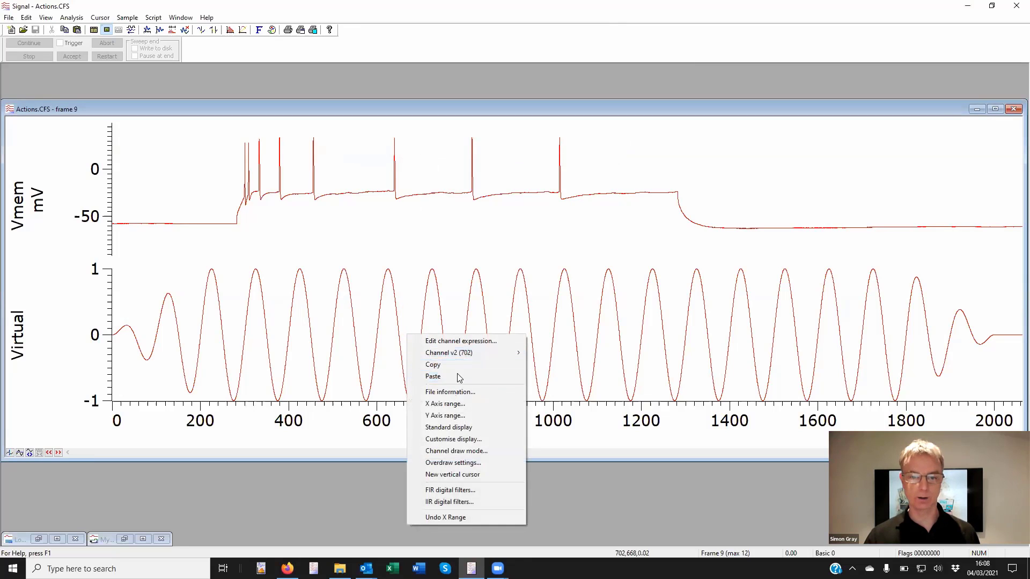
double_click(301, 324)
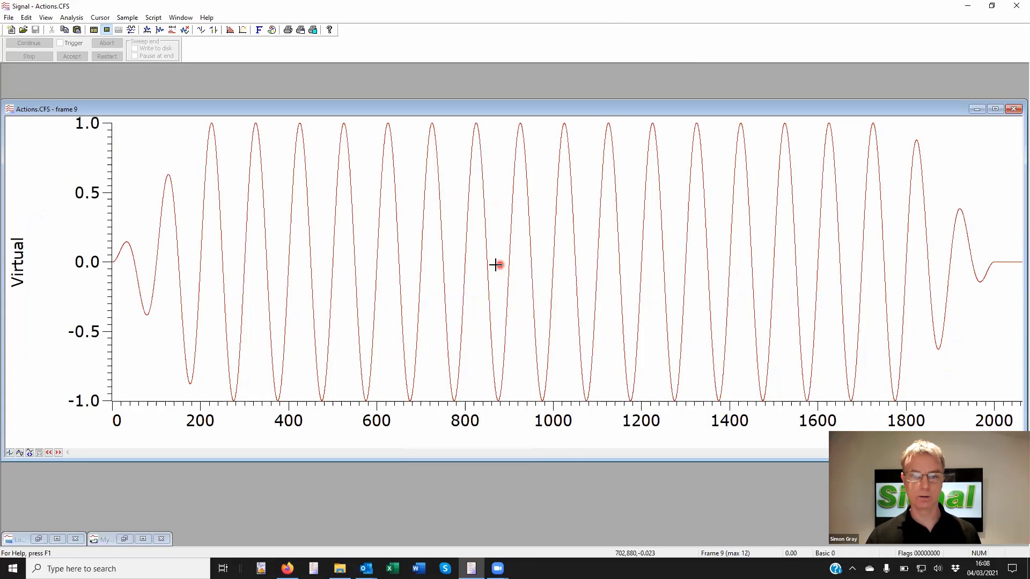
right_click(495, 266)
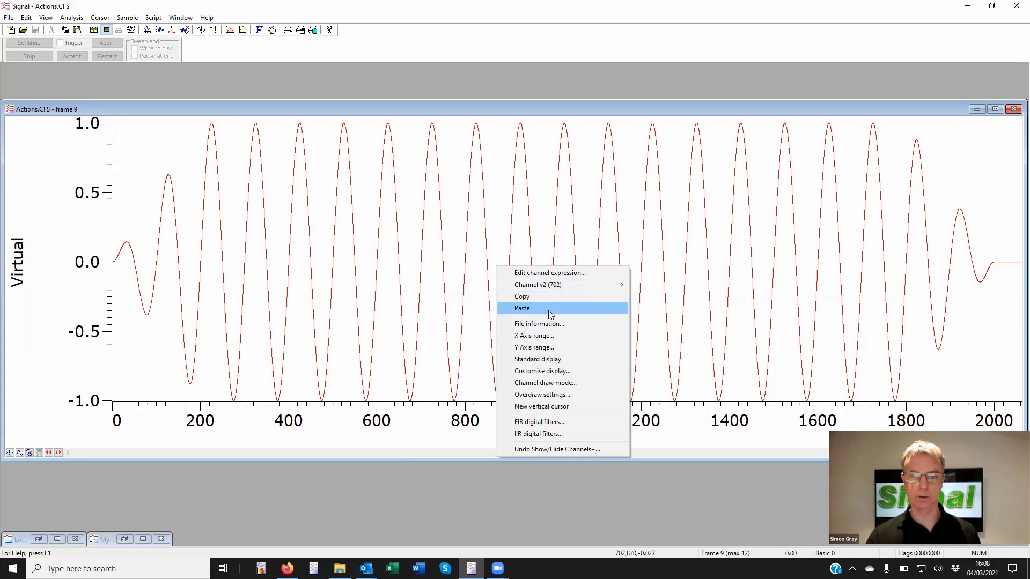
click(538, 296)
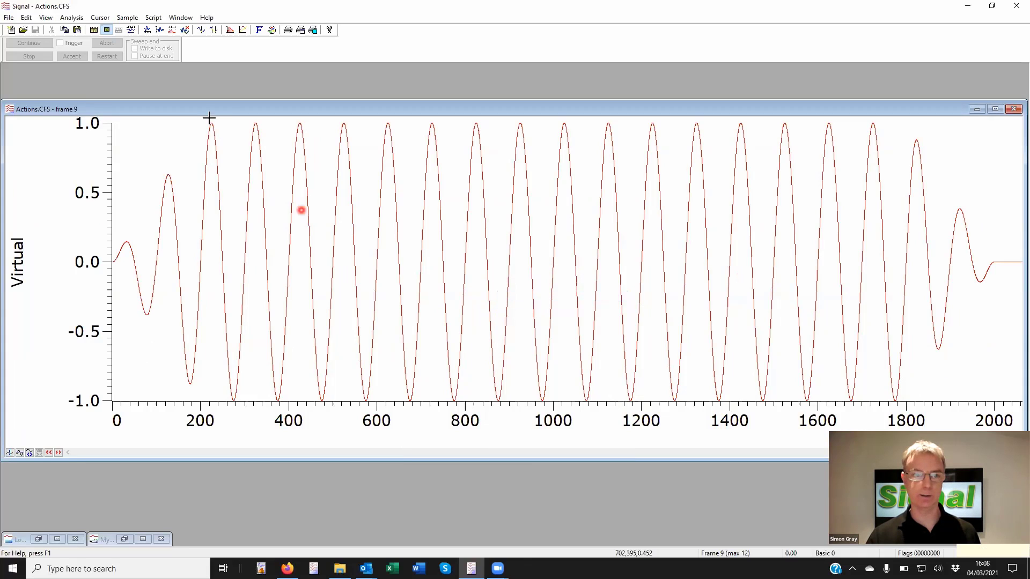
- Set the full-scale value of DAC 0 to 1 mV in the sampling configuration's outputs
click(127, 17)
click(149, 33)
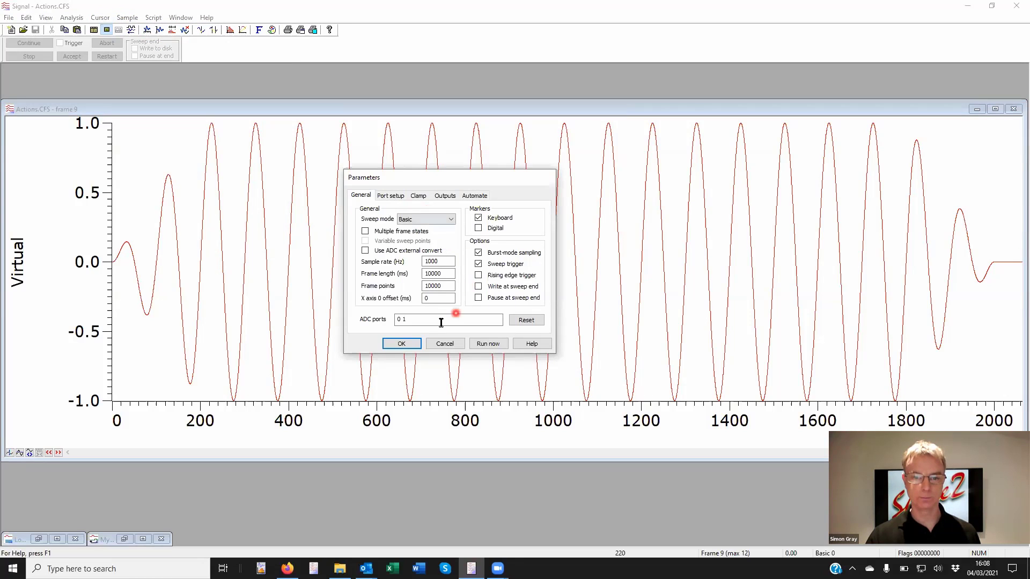
click(440, 197)
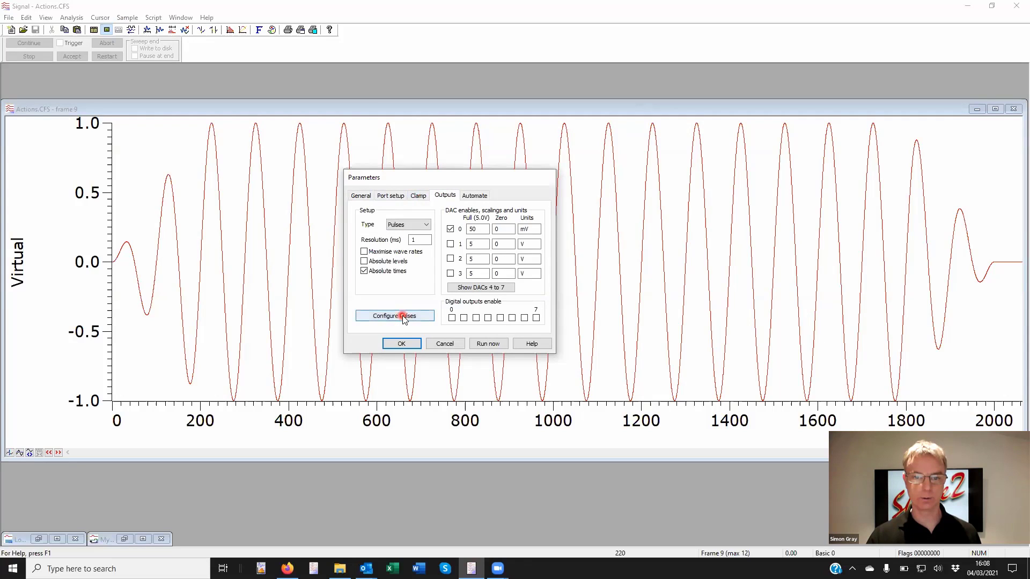
click(477, 228)
click(472, 229)
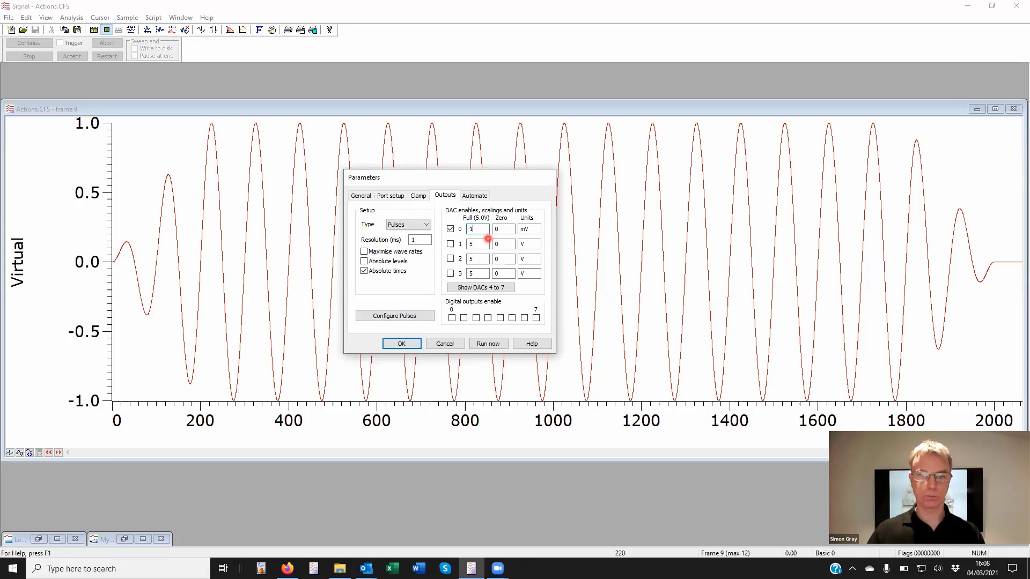
click(411, 345)
- Try replacing the arbitrary waveform on DAC 0 with the copied sinusoid in the pulses configuration, and discard the sampling configuration changes
click(418, 316)
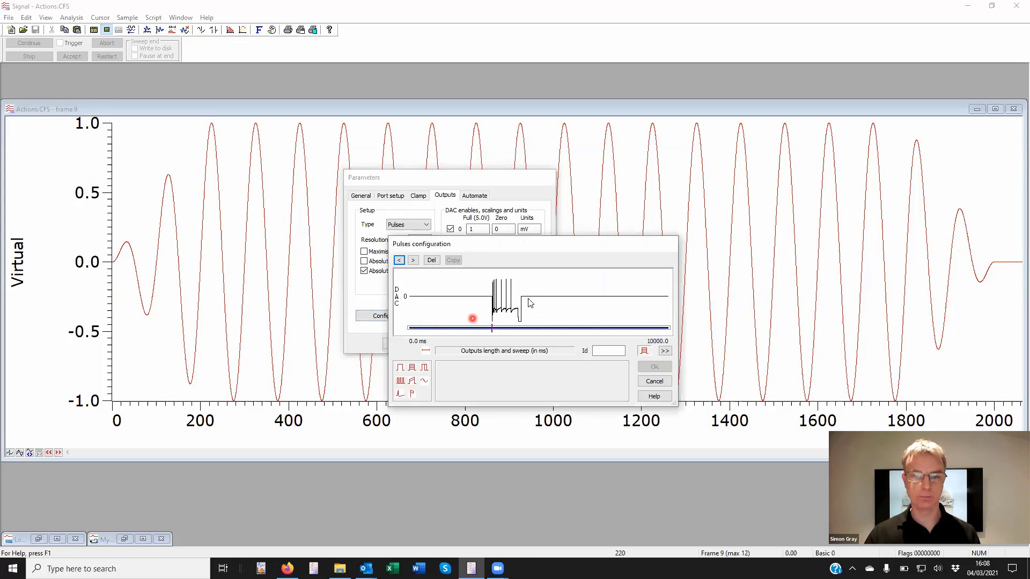
click(506, 301)
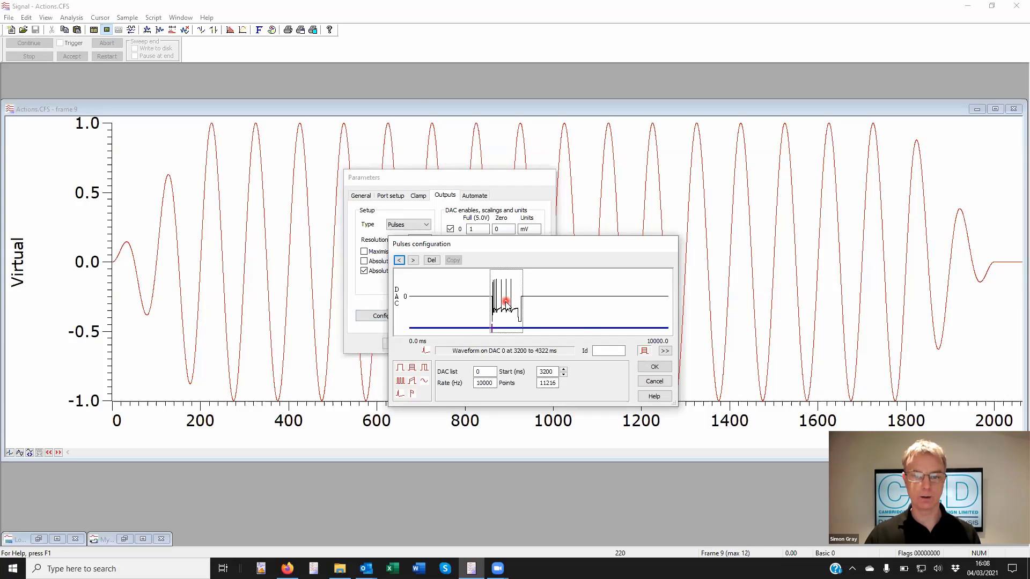
right_click(506, 303)
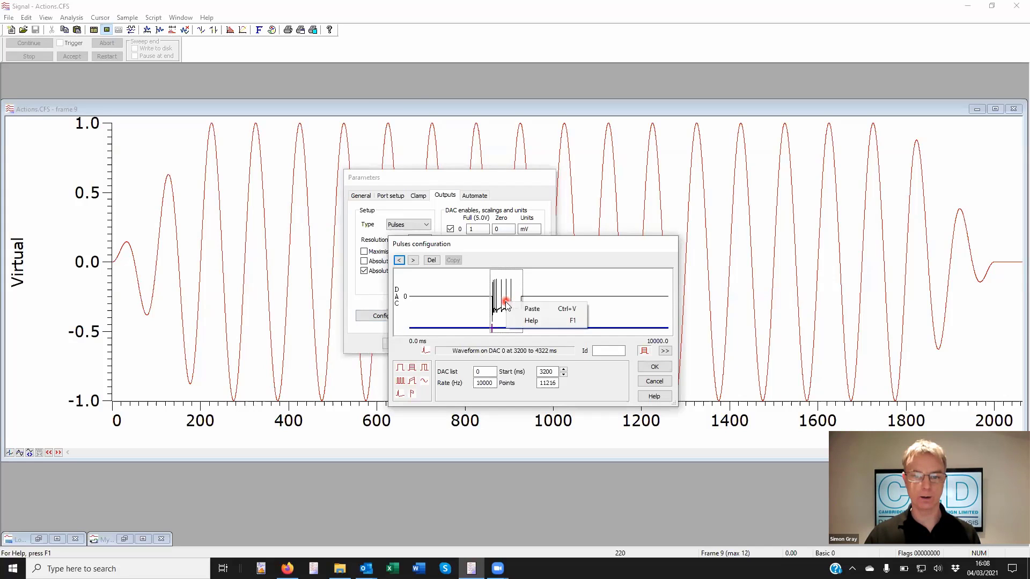
click(539, 311)
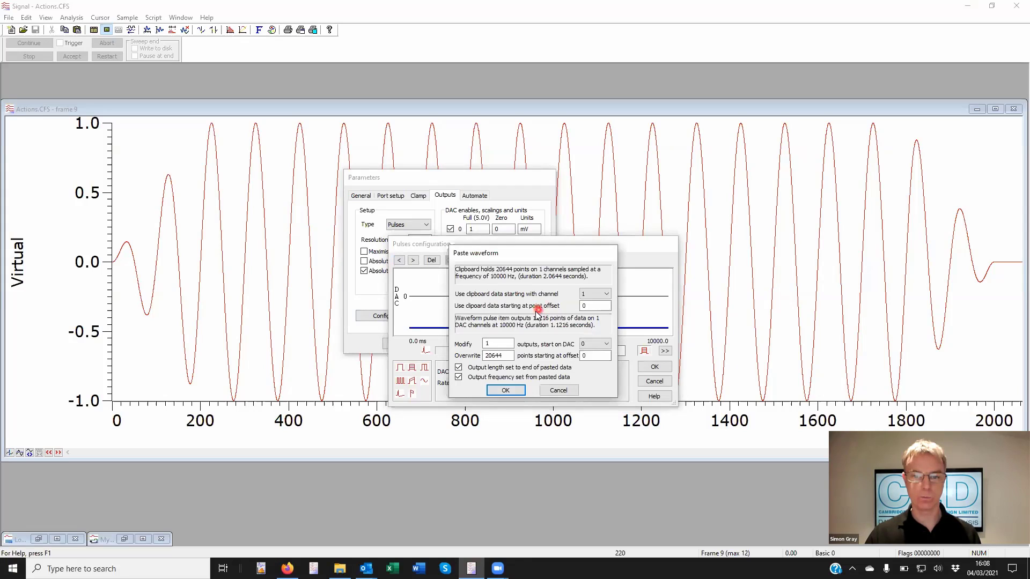
click(508, 391)
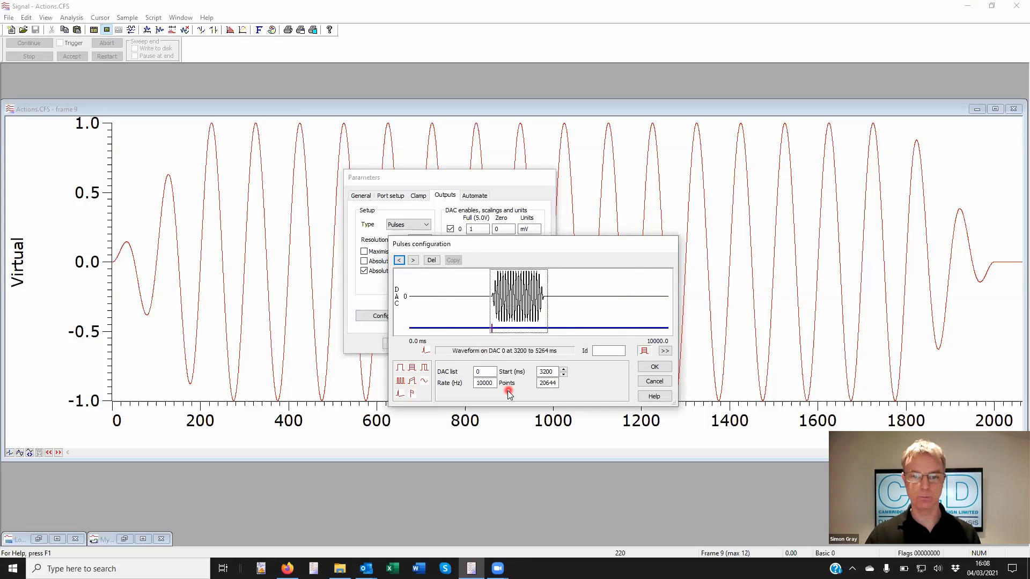
click(503, 283)
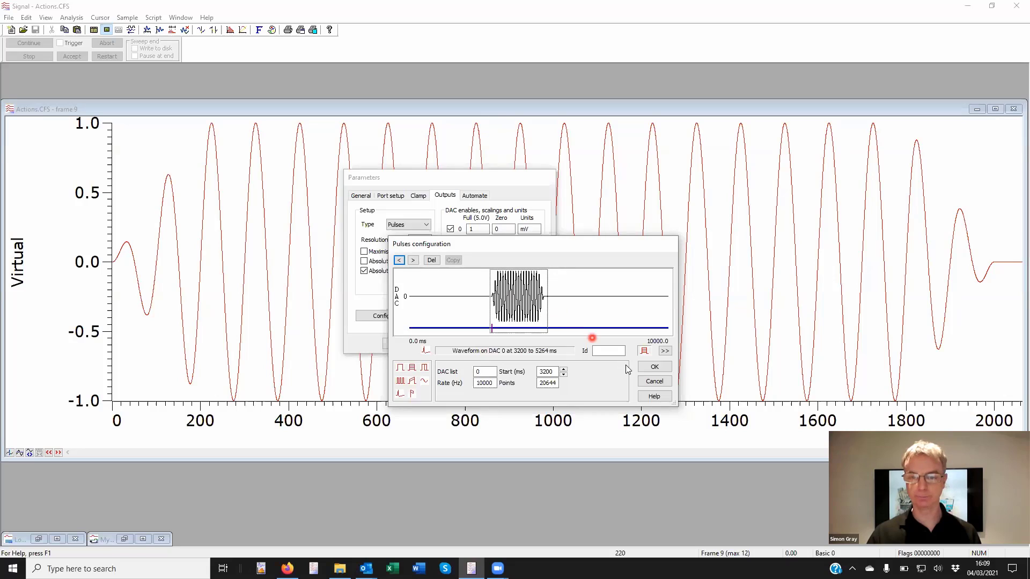
click(654, 368)
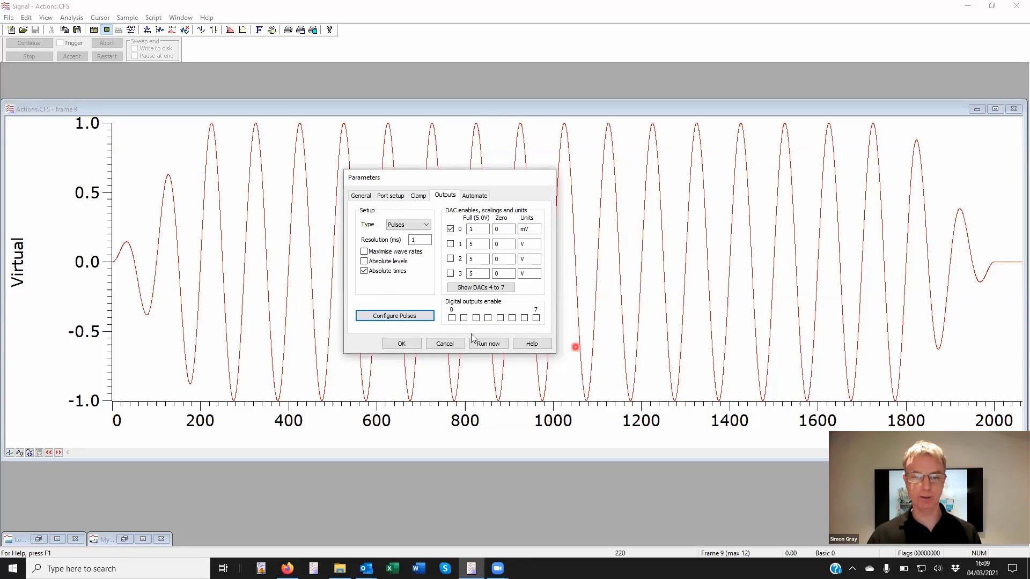
click(454, 346)
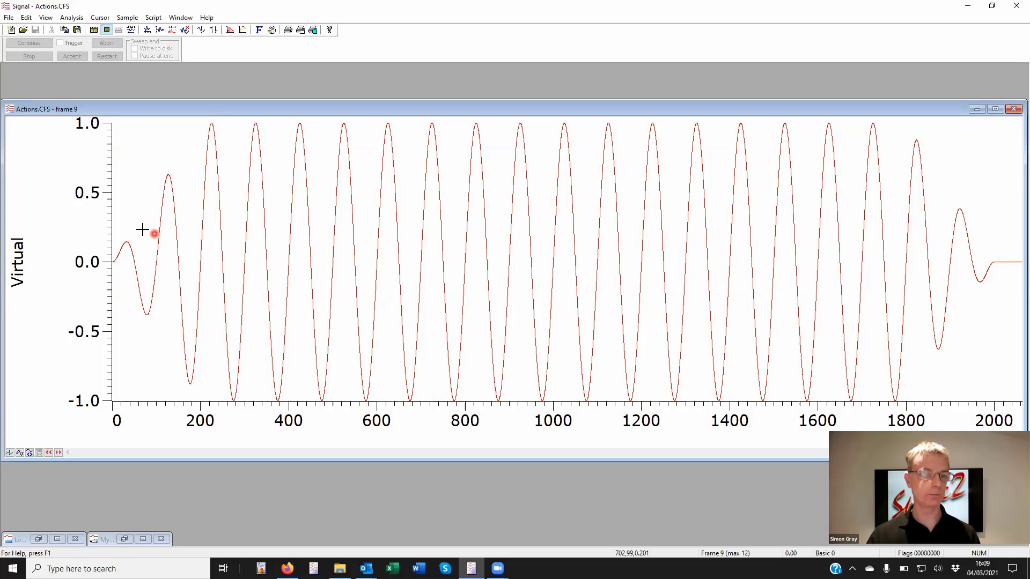
- Close the Actions.CFS data file
drag(105, 113, 113, 103)
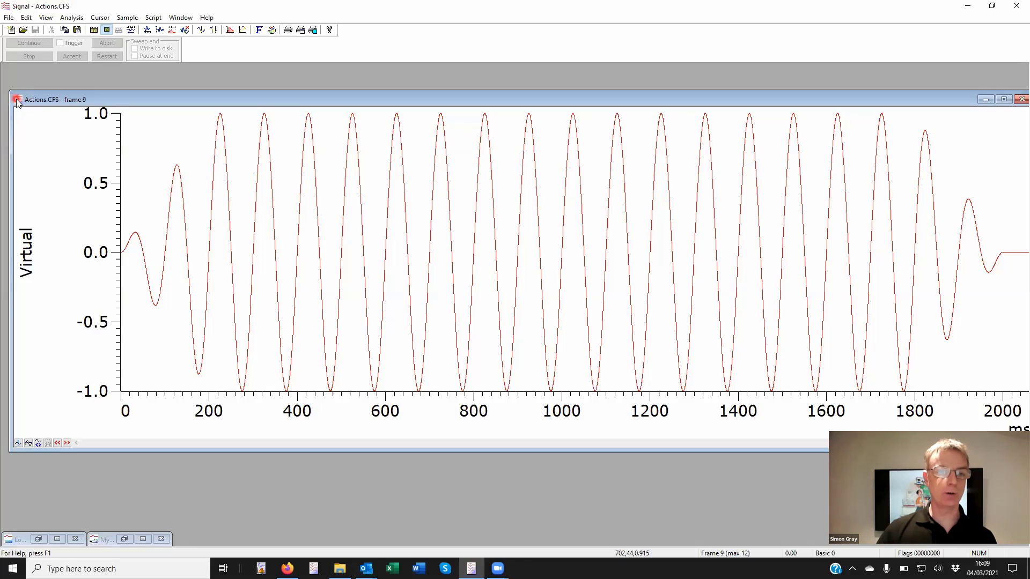
click(17, 101)
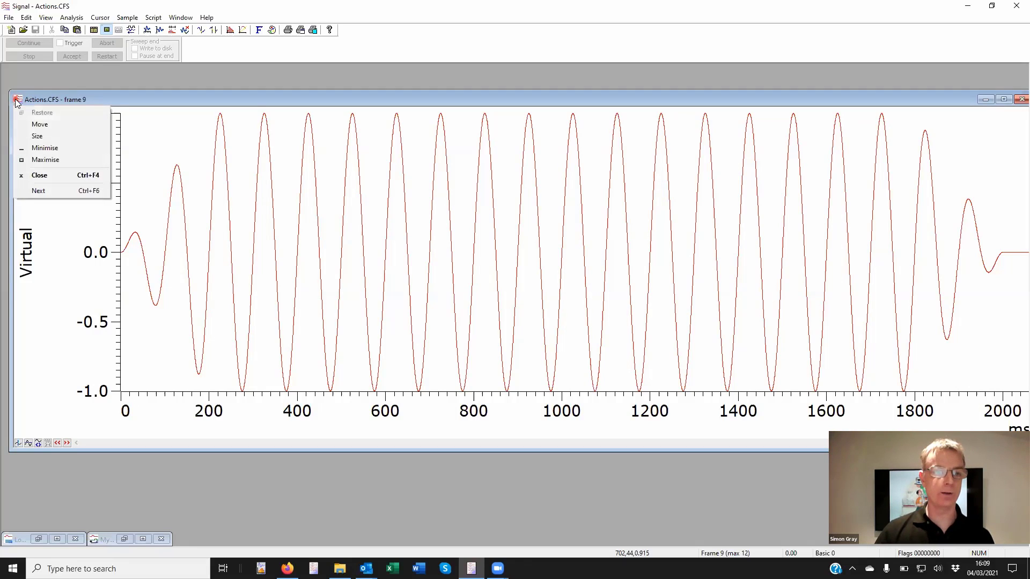
click(17, 102)
click(17, 101)
click(17, 101)
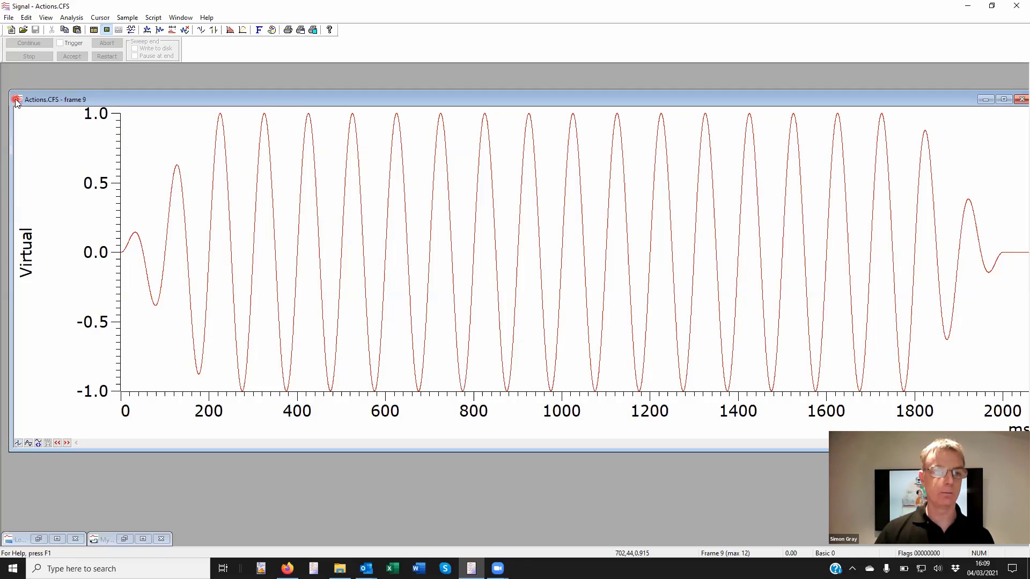
double_click(17, 102)
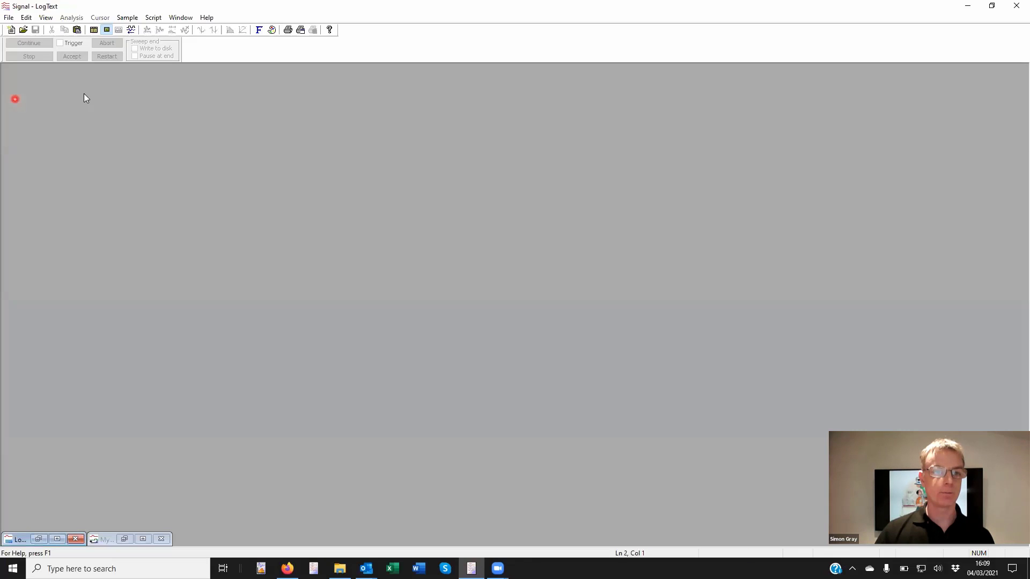
- Enable multiple frame states in the general sampling configuration
click(128, 17)
click(318, 79)
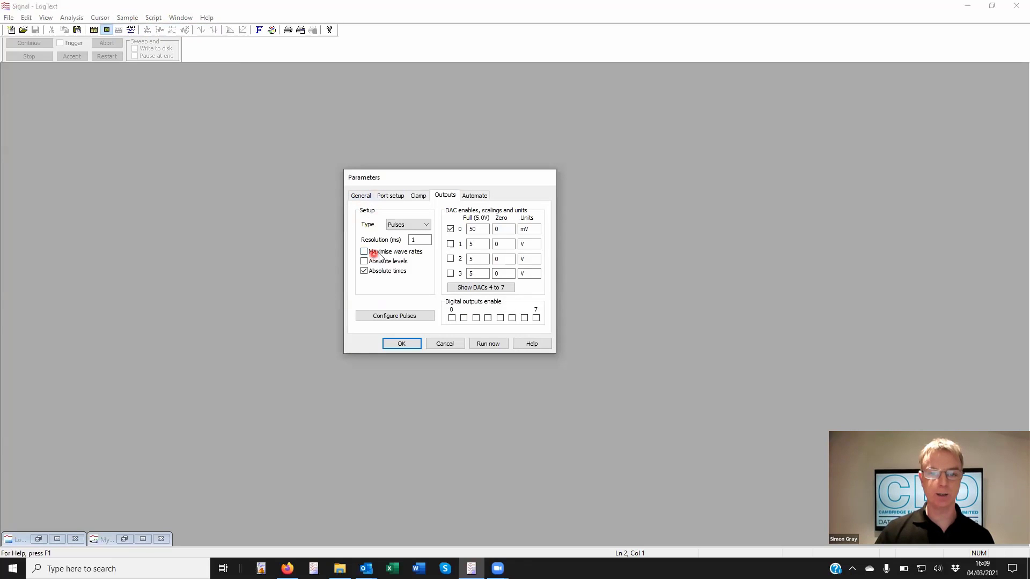
click(365, 198)
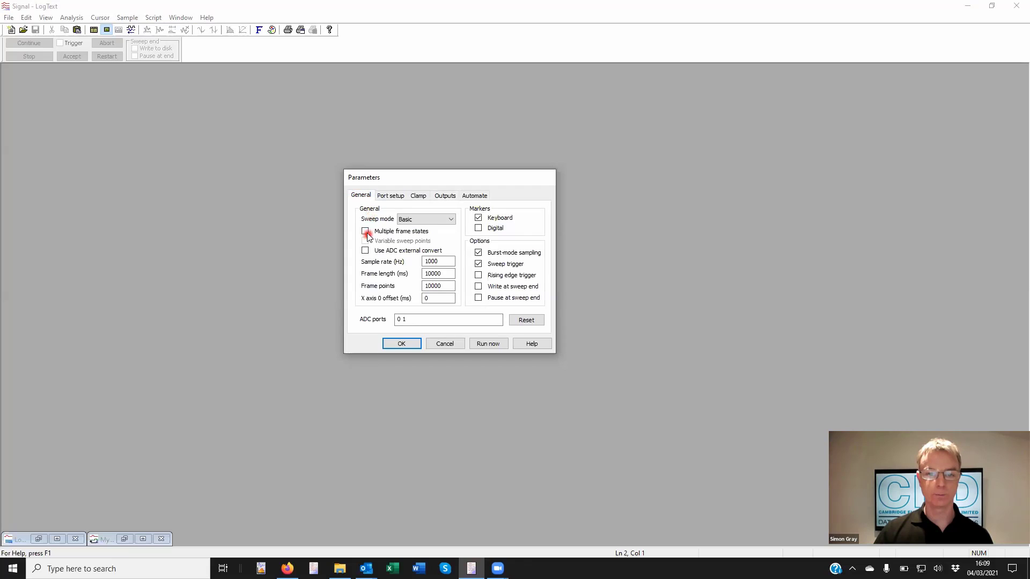
click(365, 232)
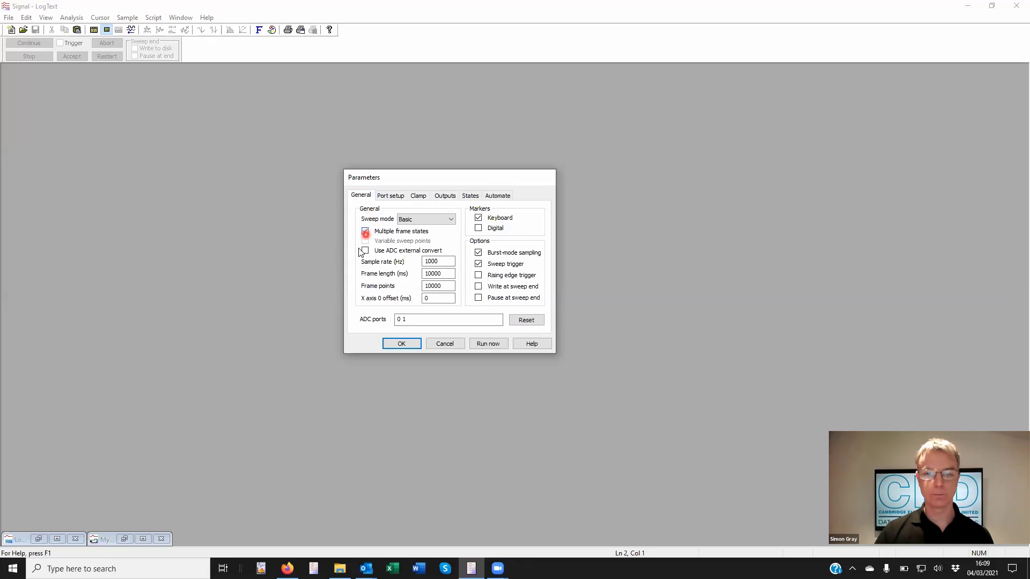
- Set the state ordering to Protocol and the number of extra states to 4, keeping dynamic outputs as the state variation
click(471, 197)
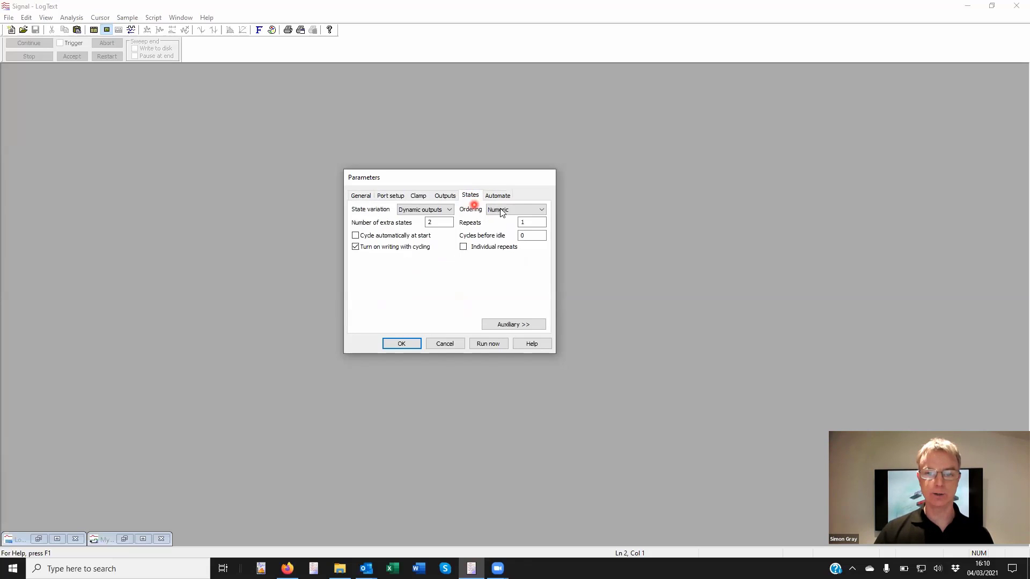
click(524, 211)
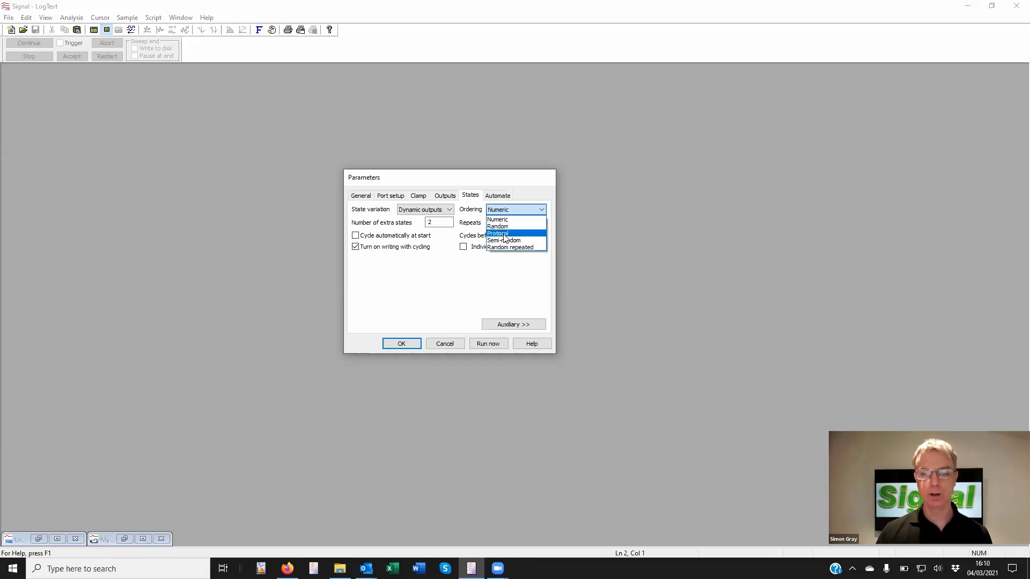
click(504, 234)
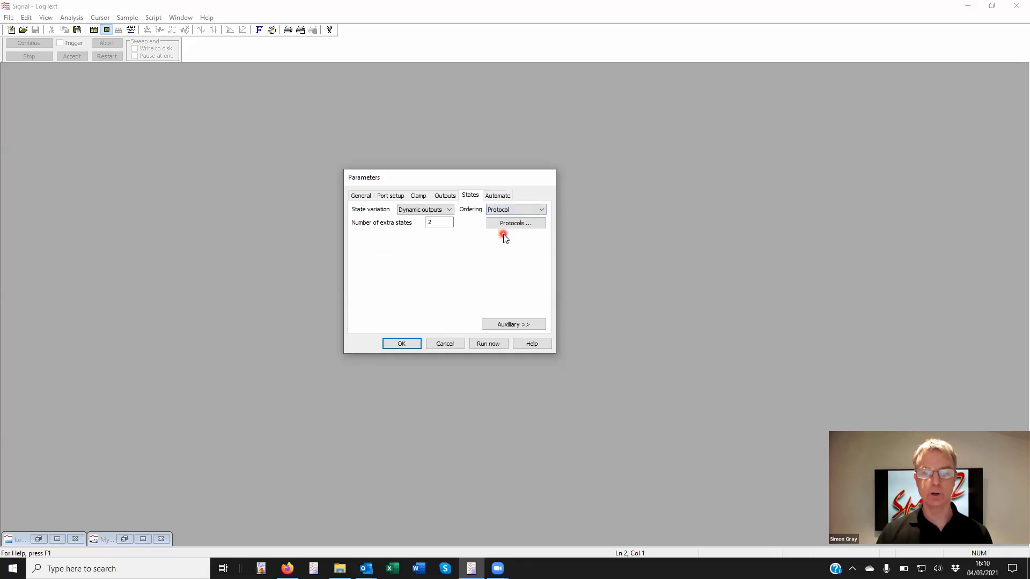
click(435, 225)
click(431, 223)
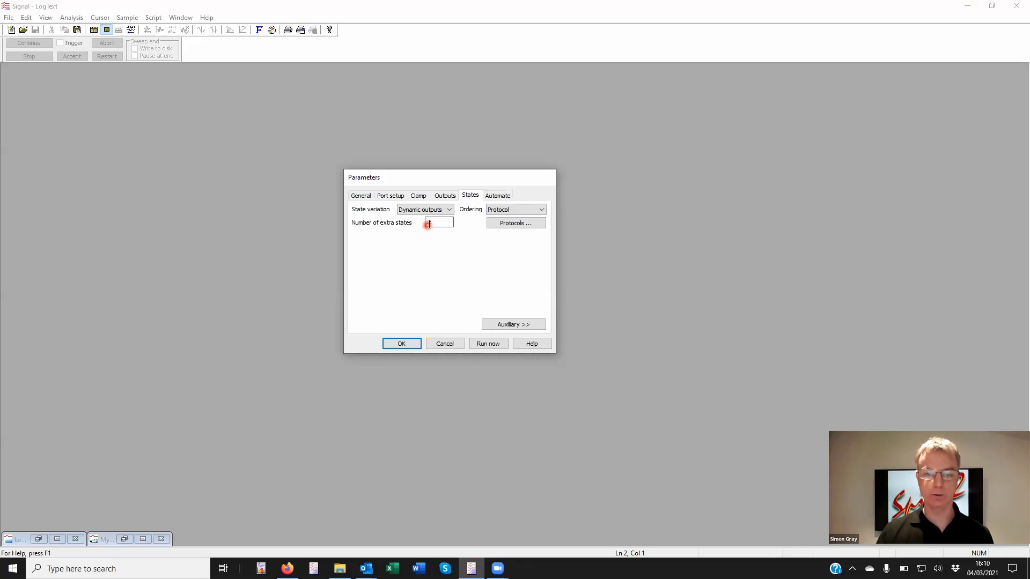
text(4)
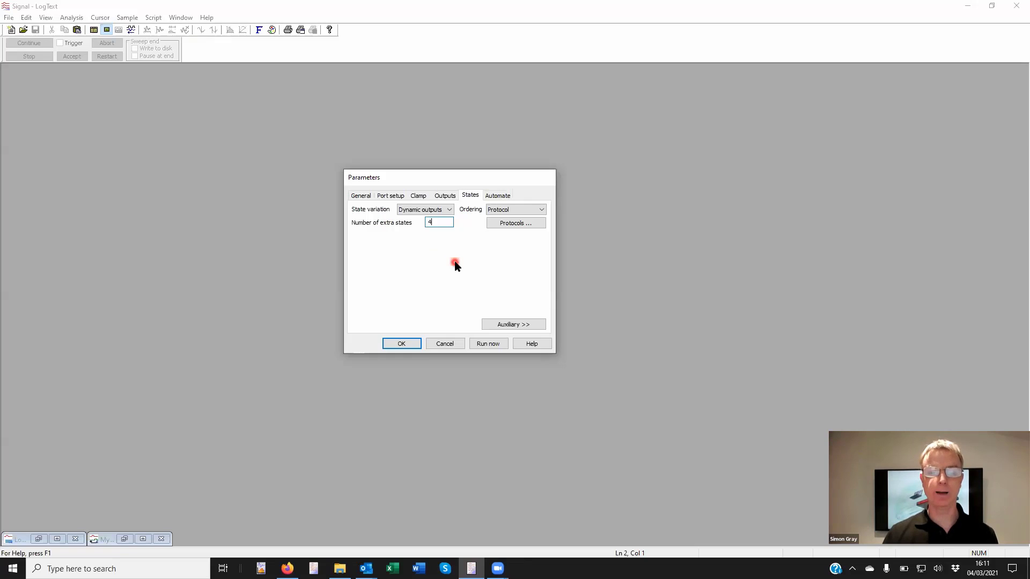
- Name the state protocol First and have a toolbar button created for it
click(520, 225)
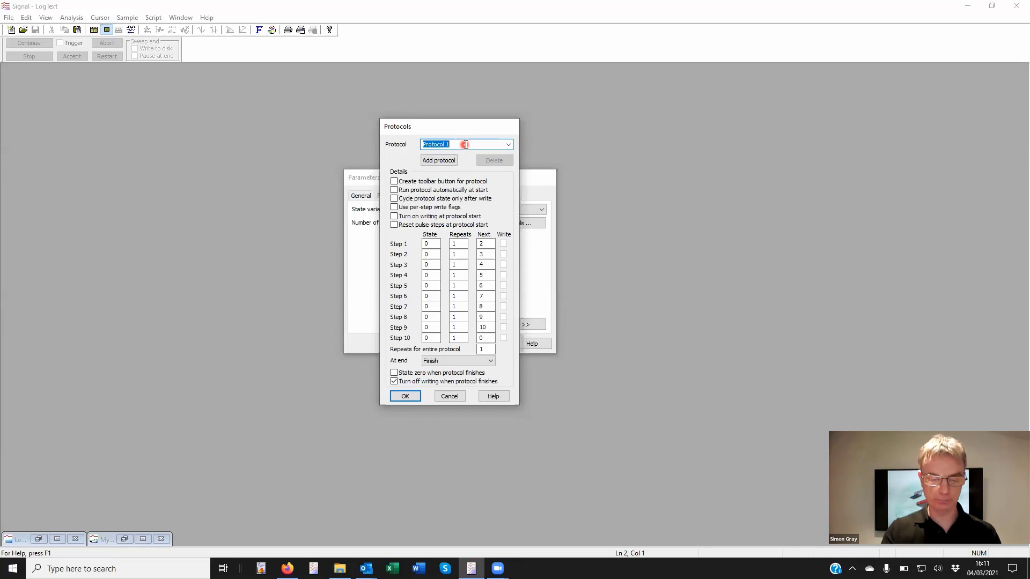
text(Fir)
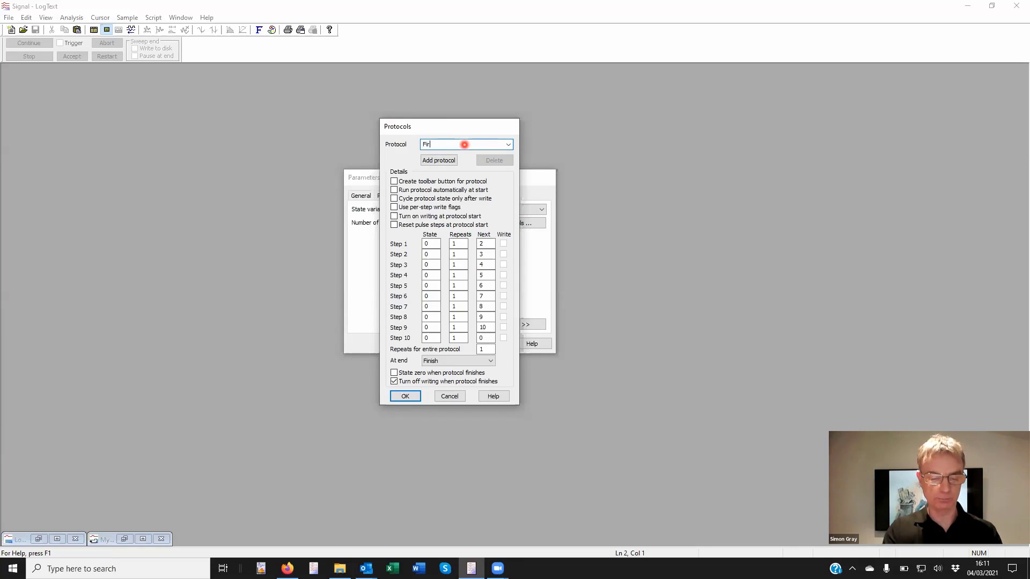
text(st)
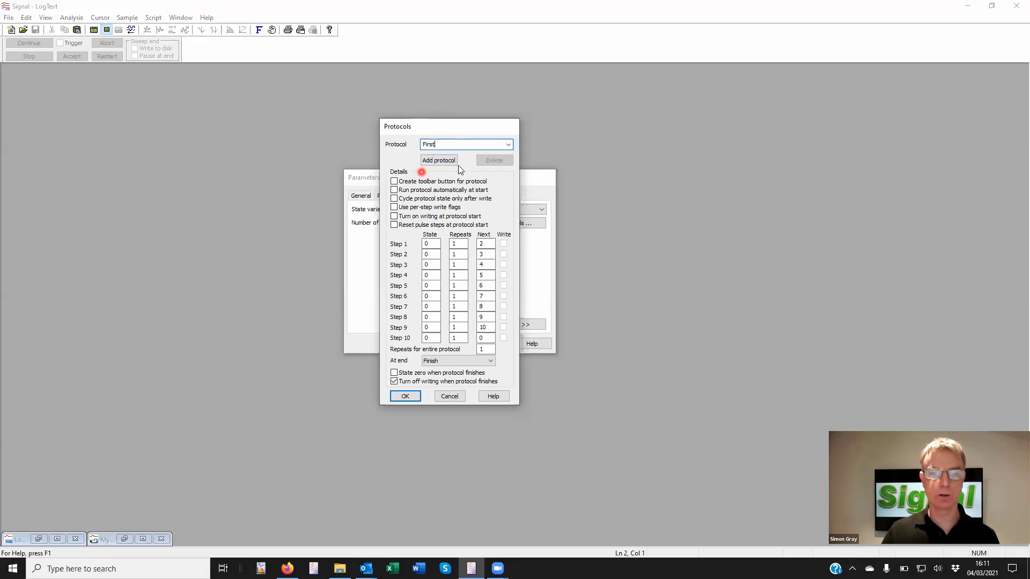
click(395, 182)
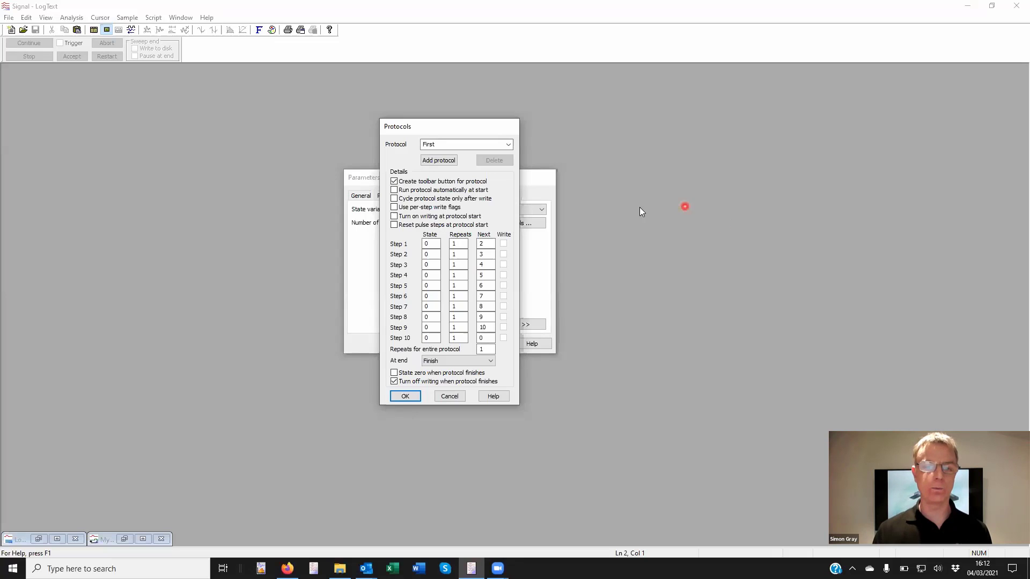
- Try out the First protocol's write options, including per-step write flags, and enable resetting pulse steps at protocol start
click(395, 199)
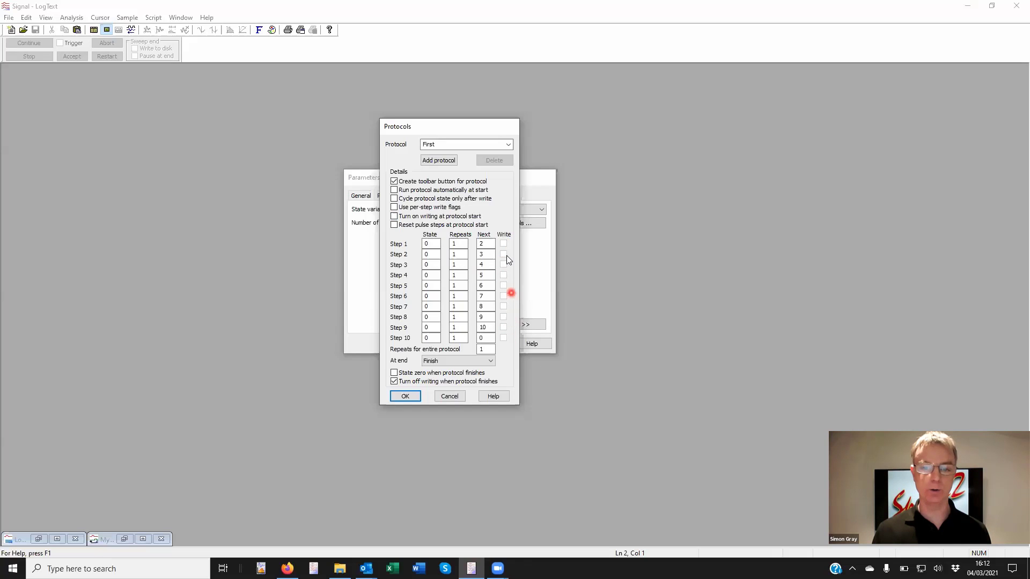
click(394, 216)
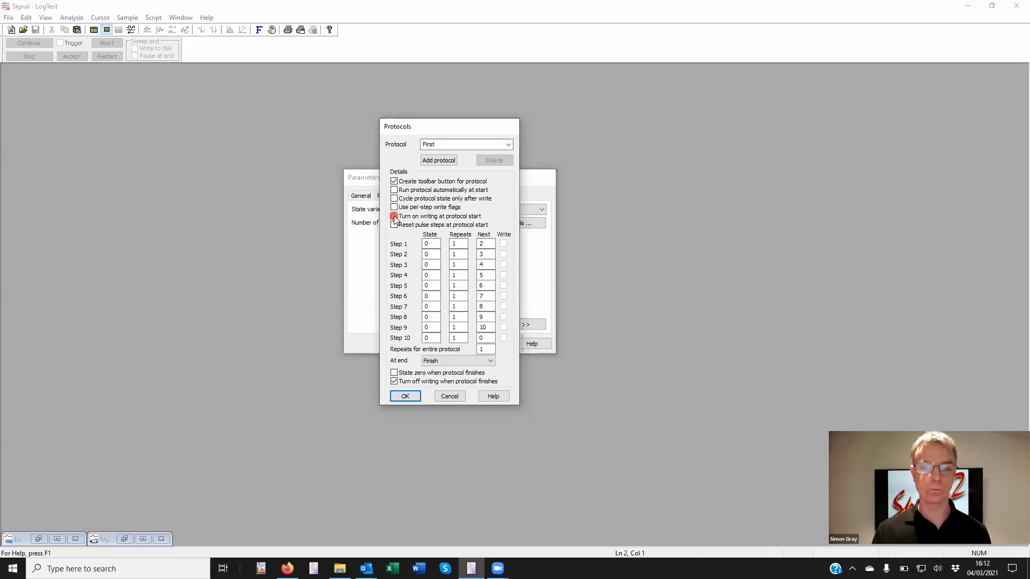
click(394, 207)
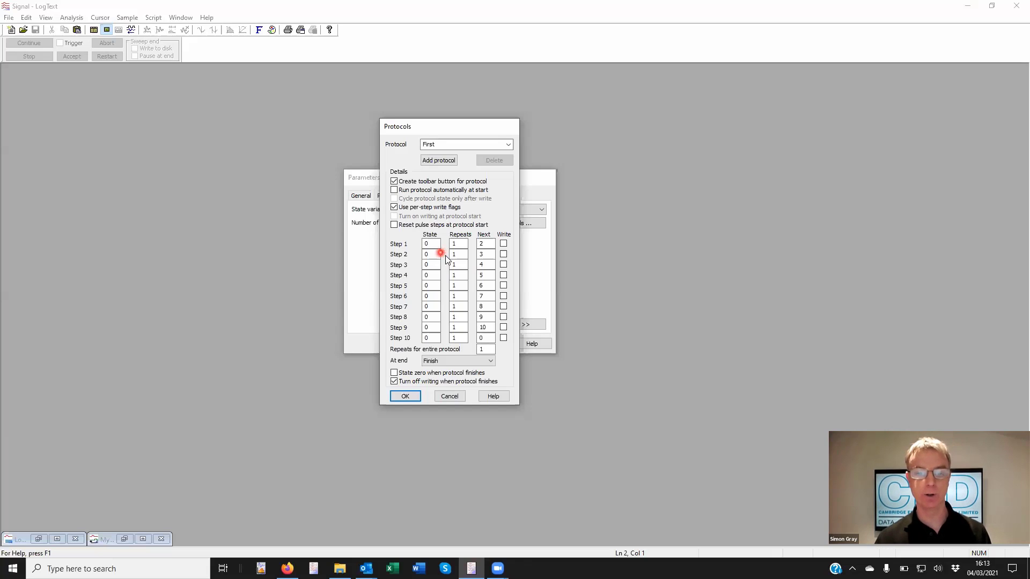
click(395, 208)
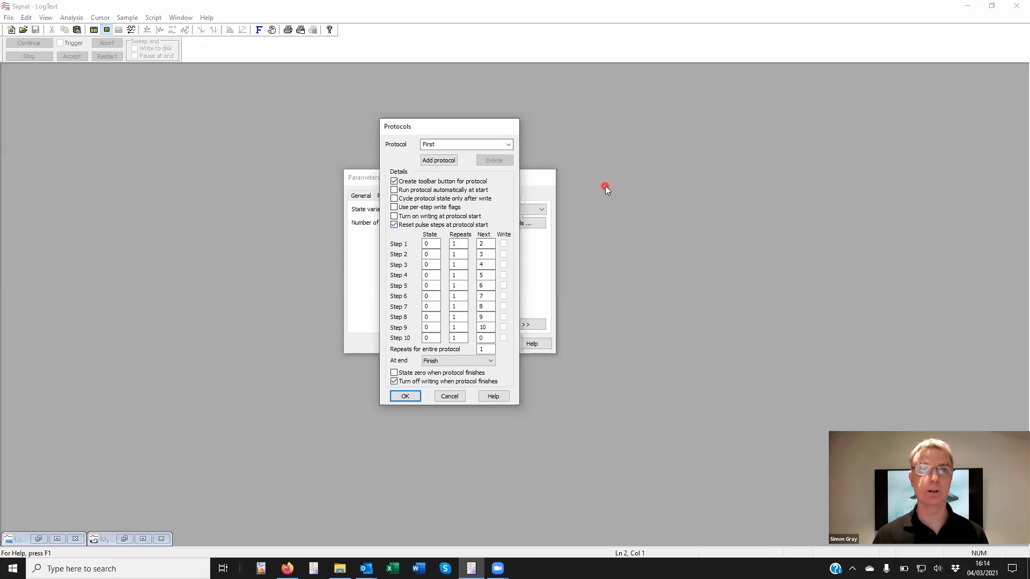
- Disable resetting pulse steps at protocol start and set protocol step 1 to state 1 with 1 repeat, continuing to step 2
click(394, 225)
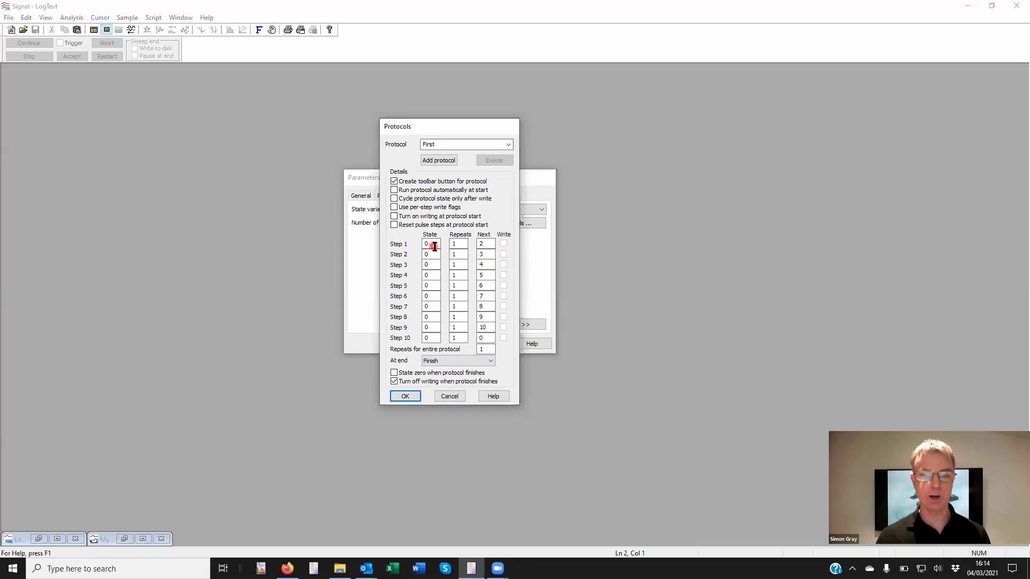
drag(434, 247, 413, 250)
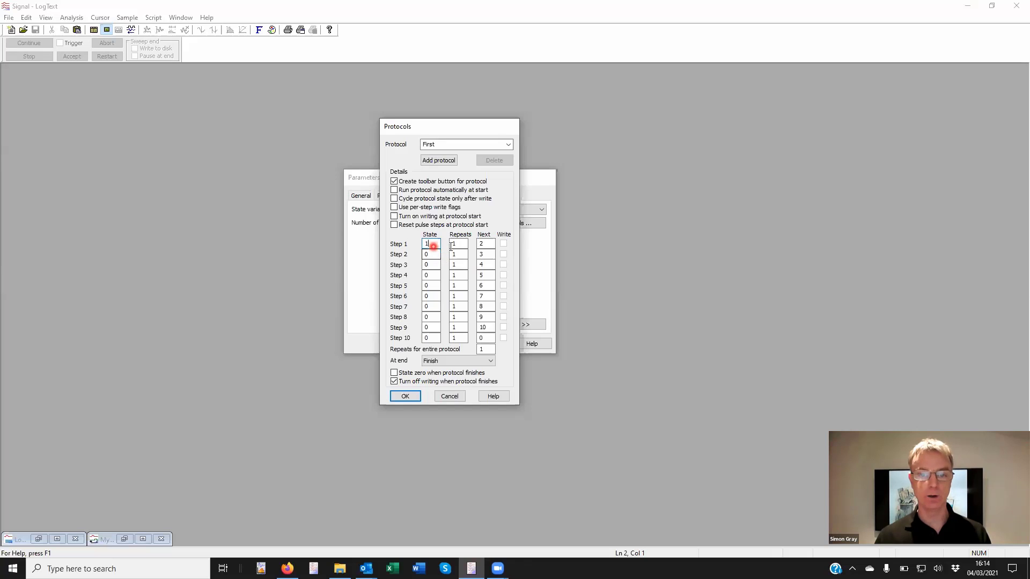
drag(451, 247, 457, 246)
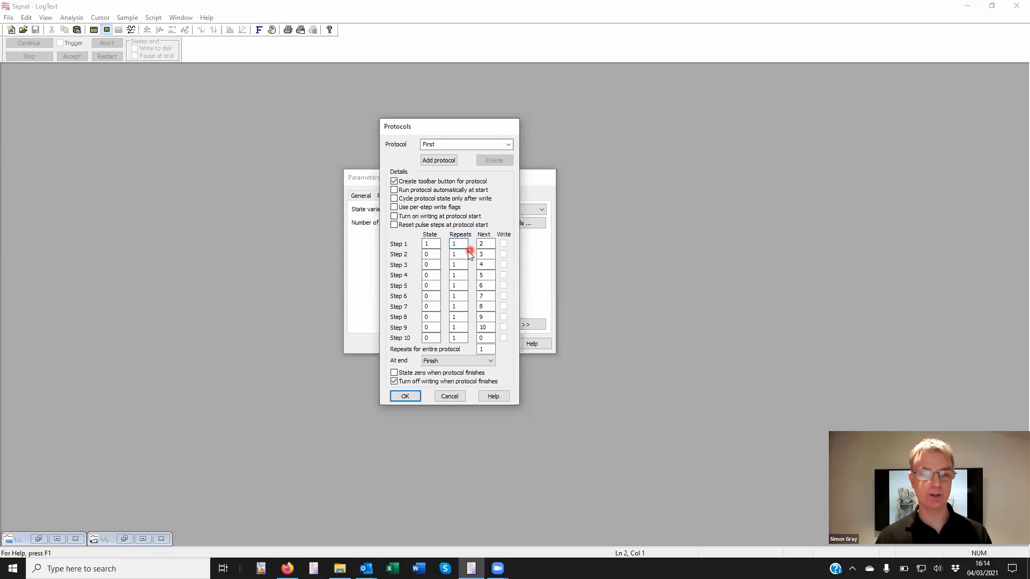
click(463, 248)
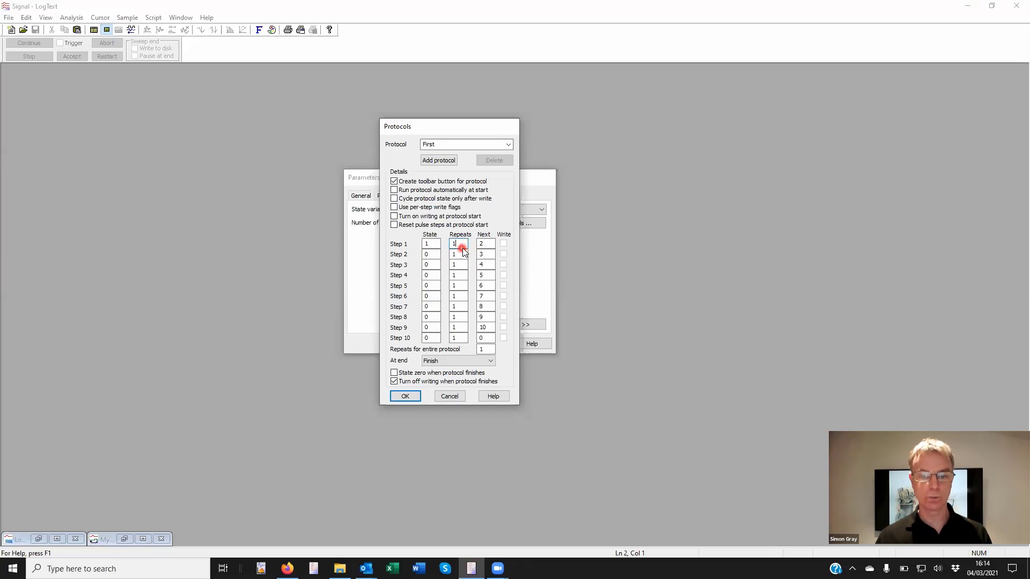
drag(480, 244, 485, 244)
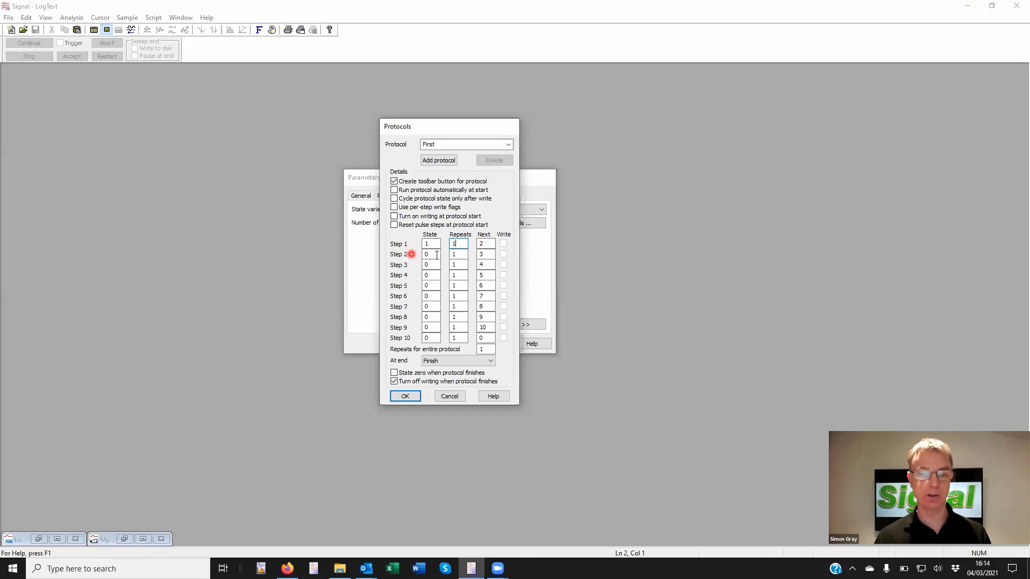
click(484, 244)
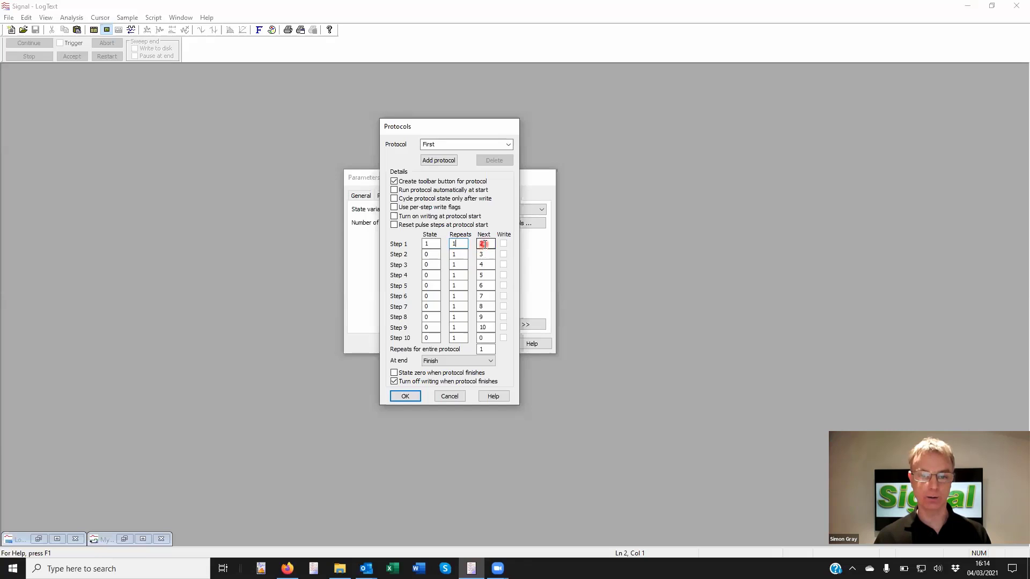
- Assign state 2 with 10 repeats to step 2 of the First protocol
double_click(427, 254)
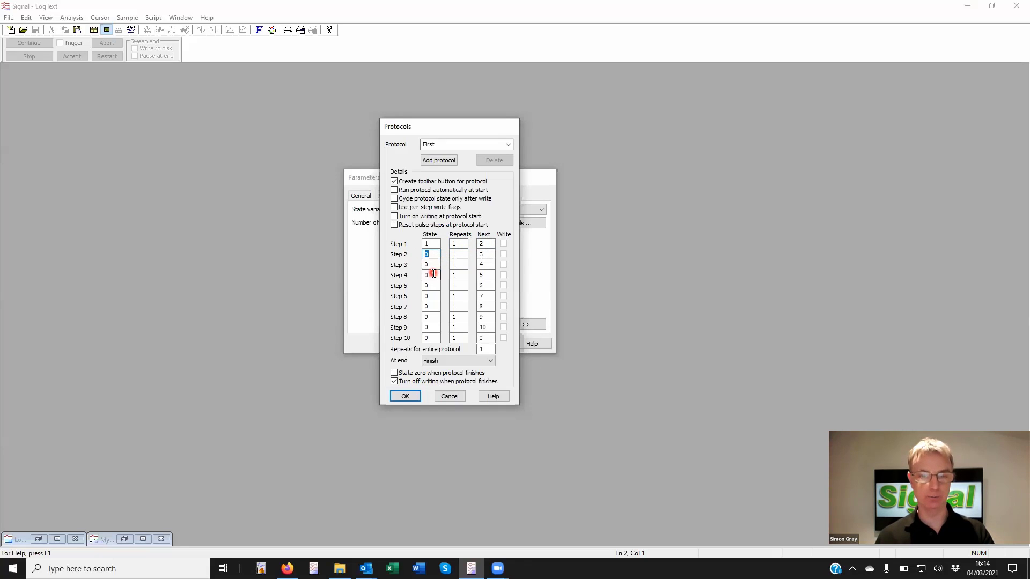
text(2)
click(456, 255)
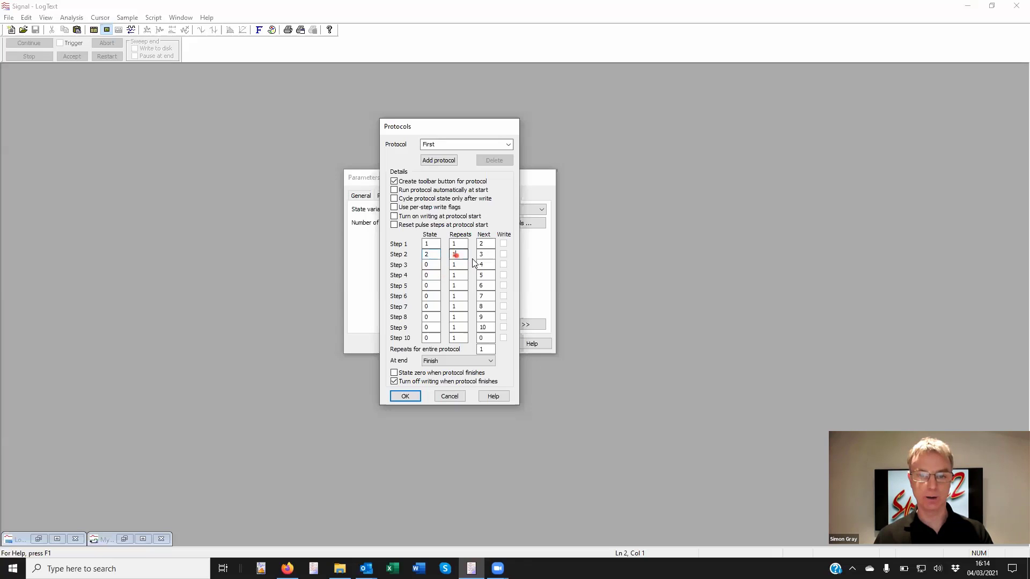
text(0)
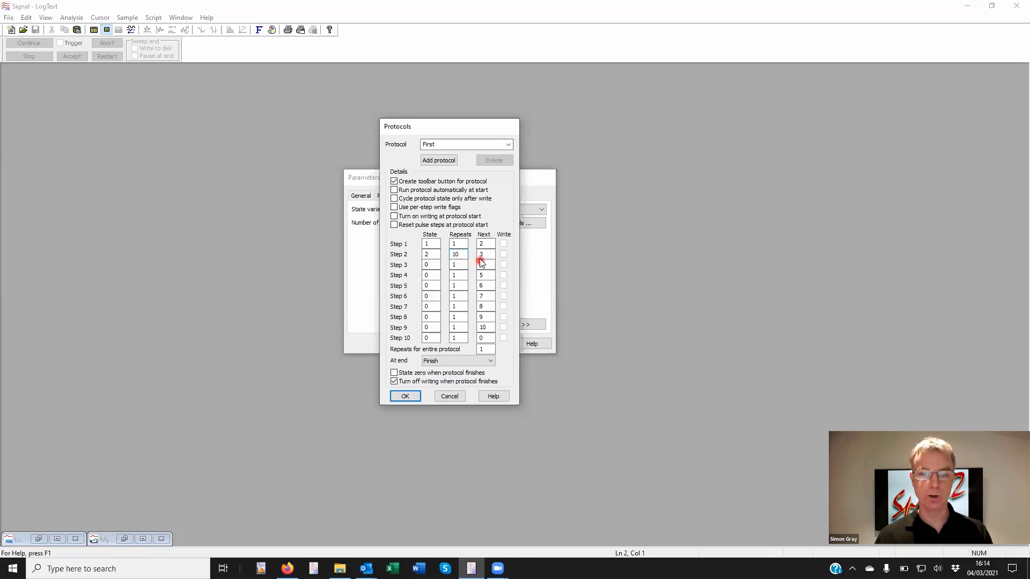
click(432, 265)
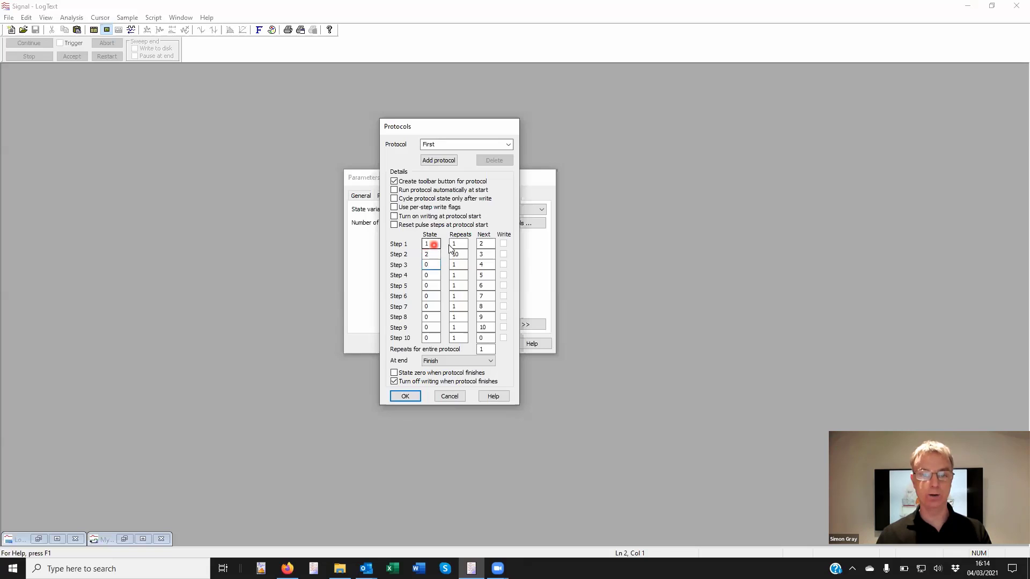
- Try looping step 2 back to step 1, and set its next step back to 3
double_click(479, 255)
text(1)
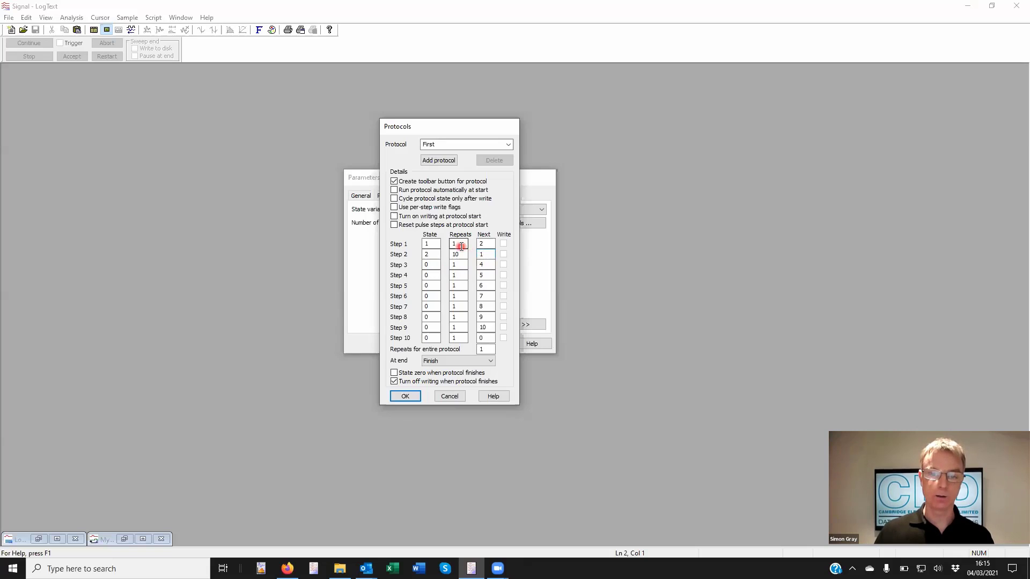
double_click(482, 254)
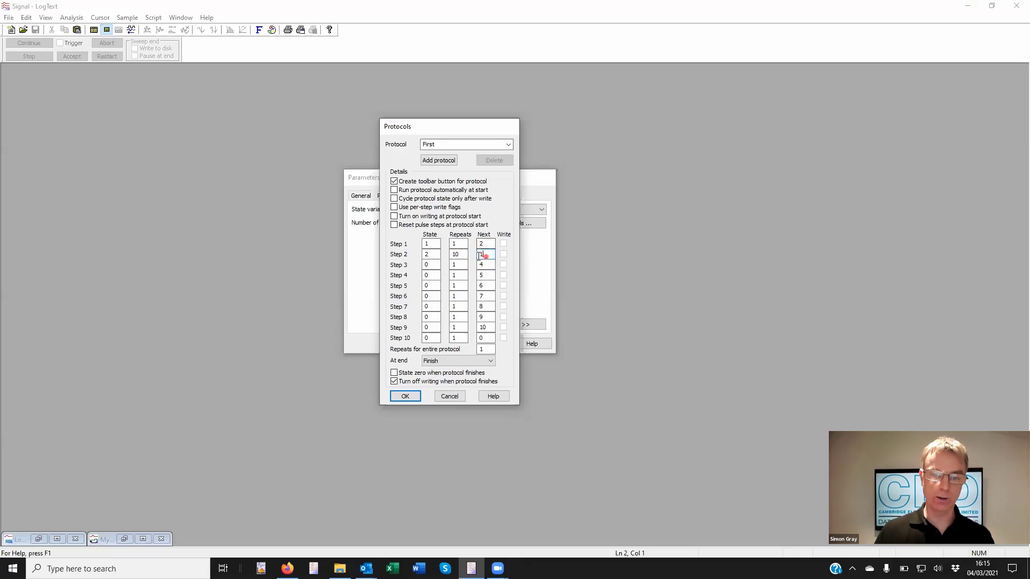
text(3)
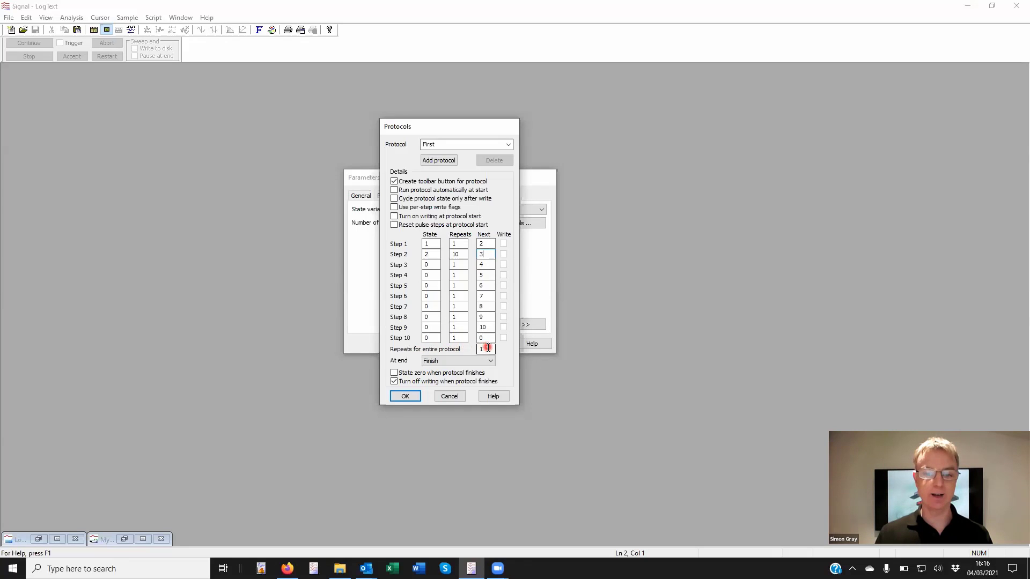
- End the sequence after step 2 by setting its next step to 0, with 1 repeat for the entire protocol
double_click(487, 254)
text(0)
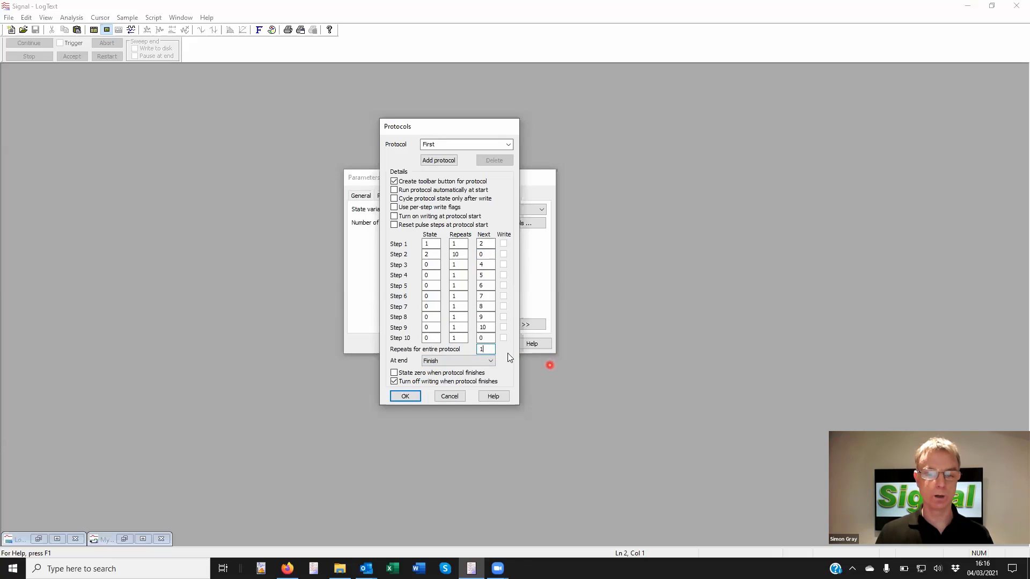
click(486, 350)
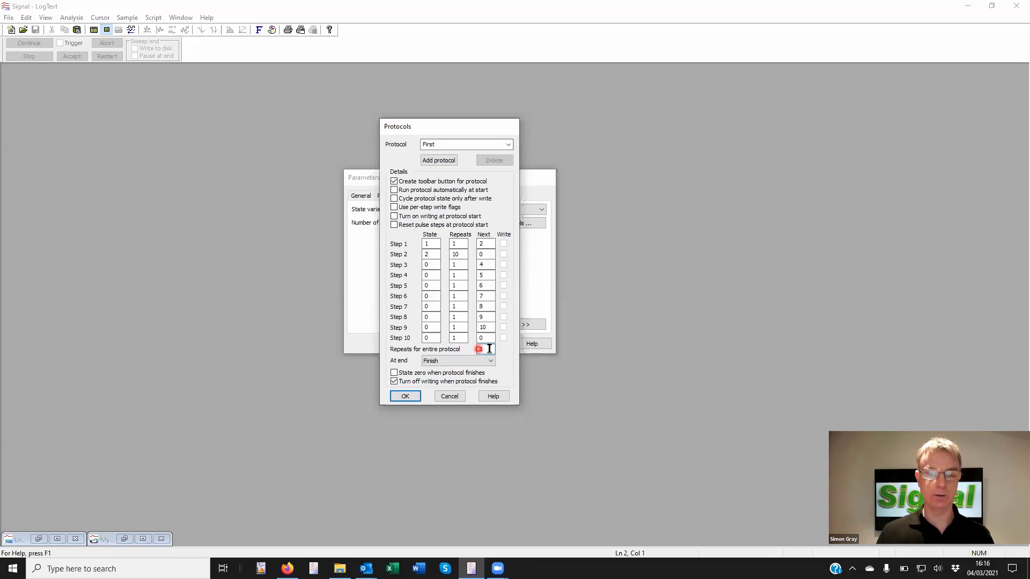
click(488, 348)
text(1)
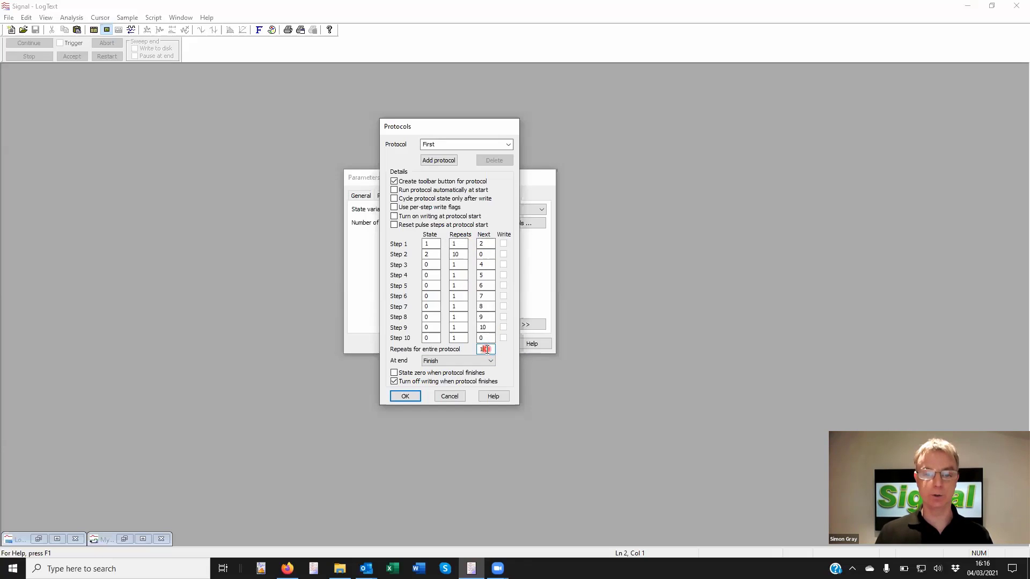
click(488, 361)
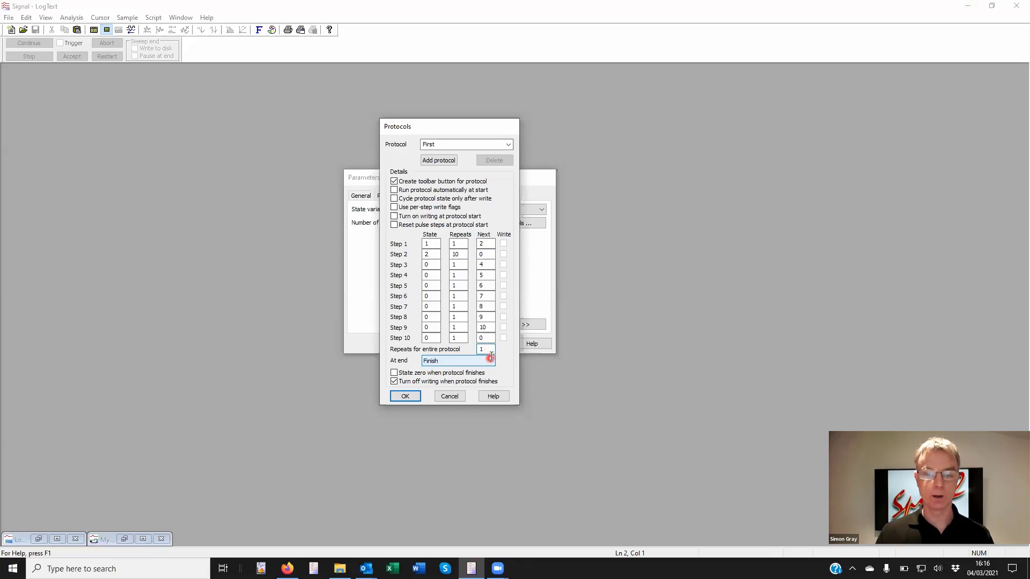
click(490, 350)
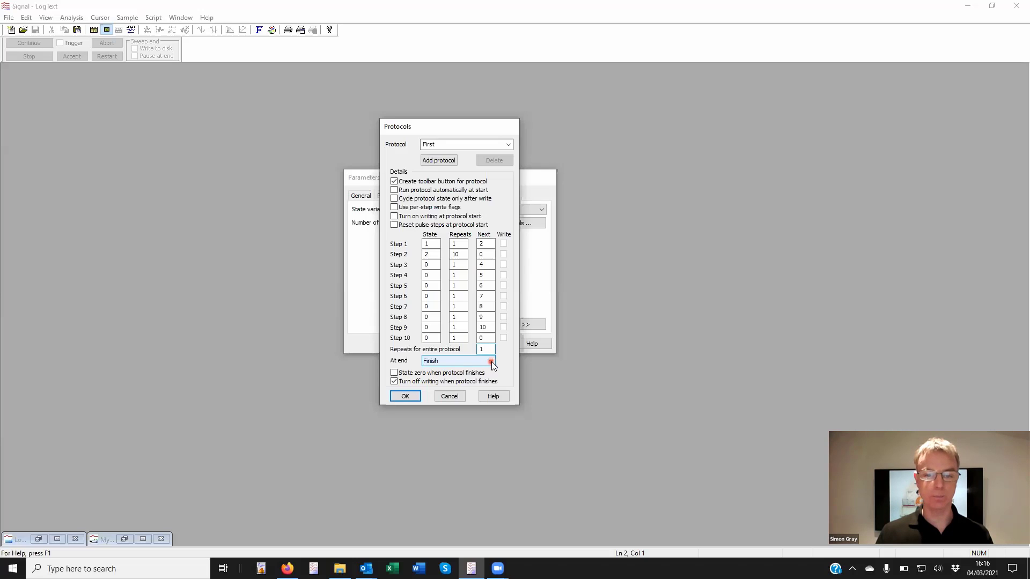
- Review the First protocol's end options, and add another protocol named Second
click(491, 361)
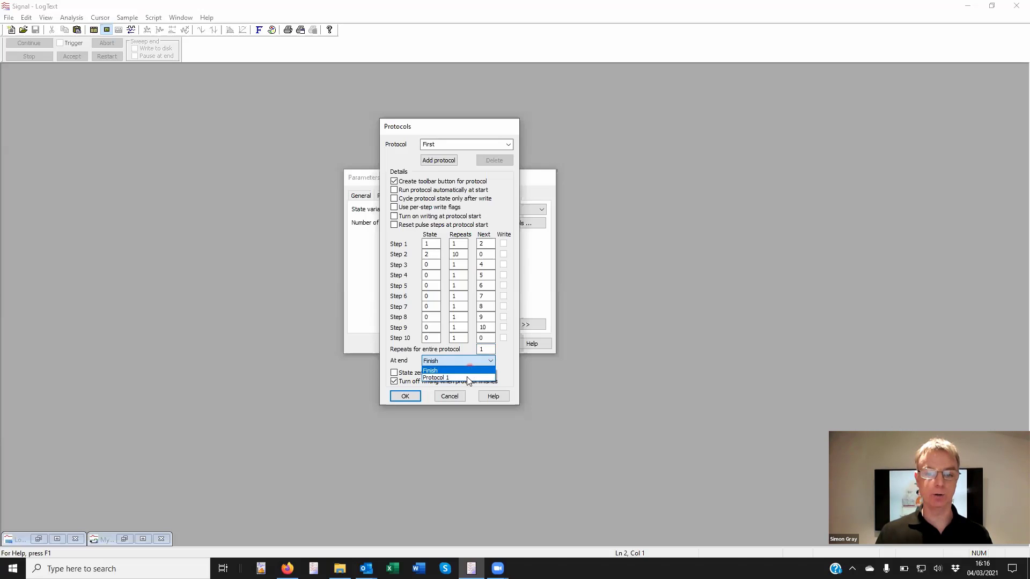
click(485, 361)
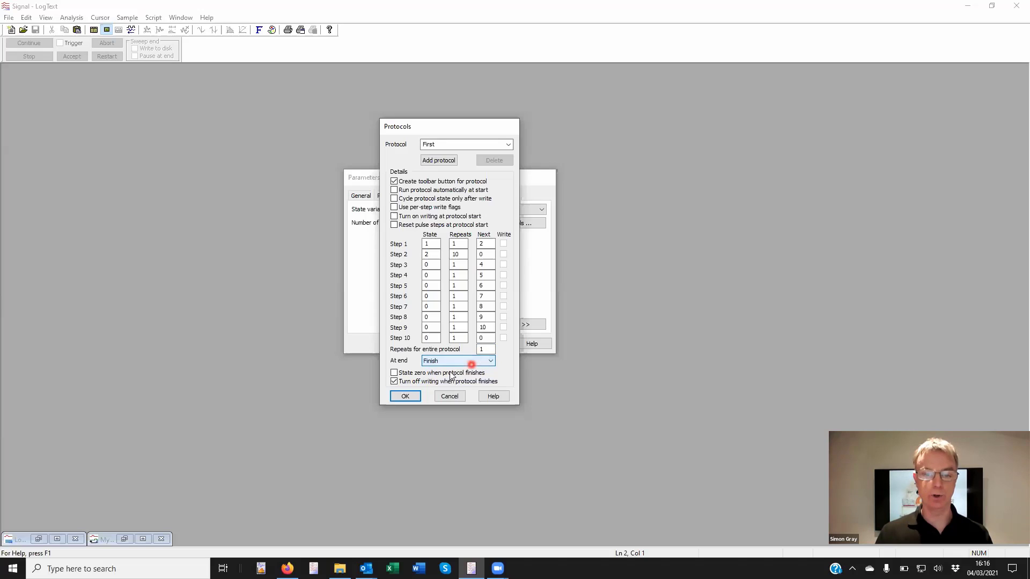
click(437, 160)
drag(456, 144, 419, 150)
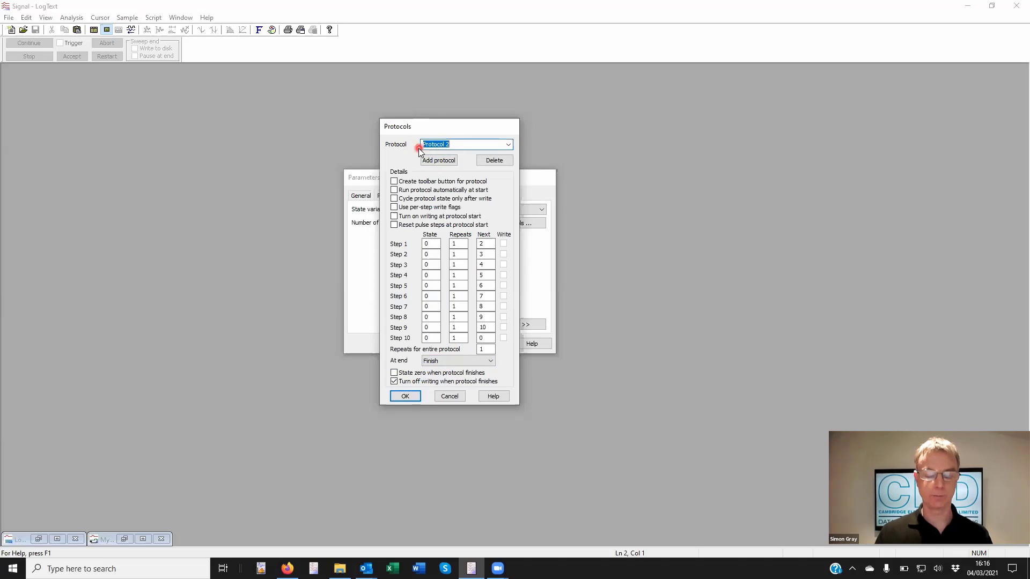
text(Second)
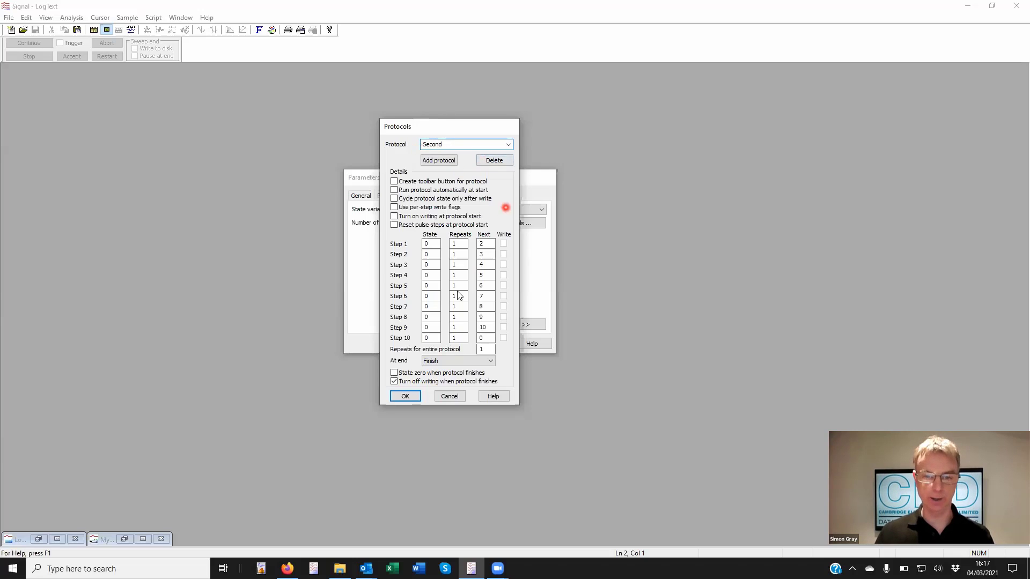
- Return to the First protocol and have it continue with the Second protocol at its end
click(489, 363)
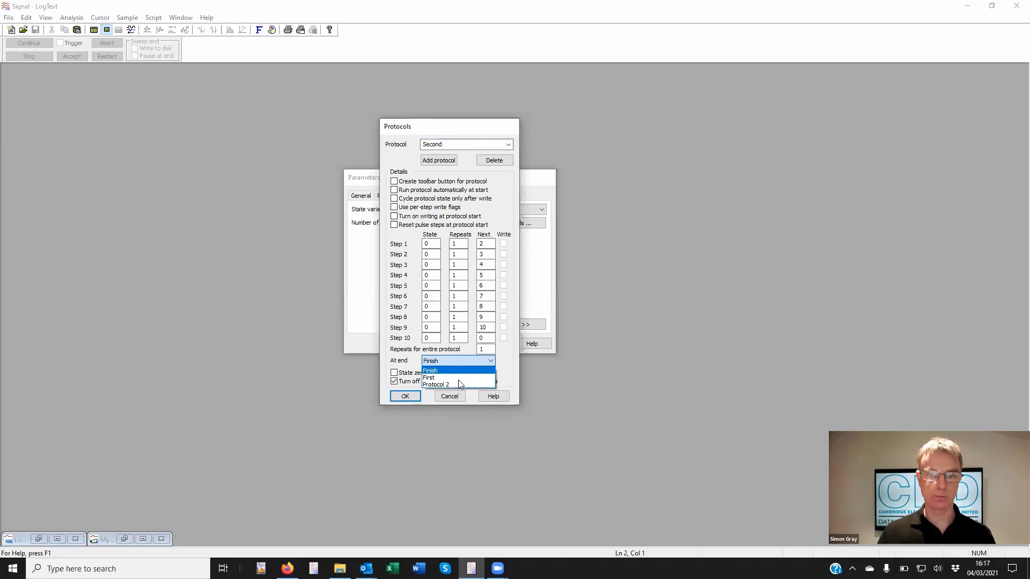
click(457, 145)
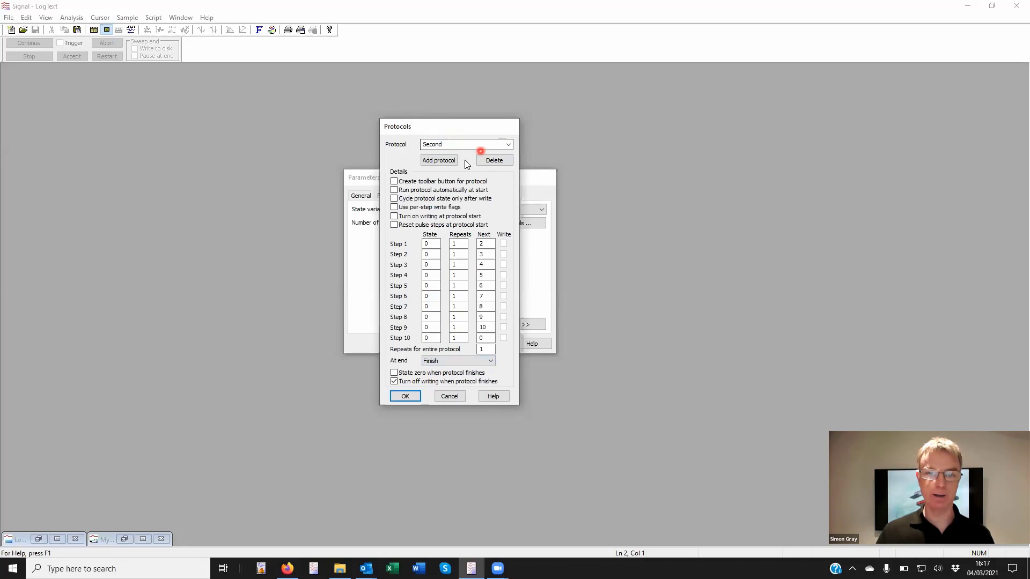
click(436, 244)
click(431, 360)
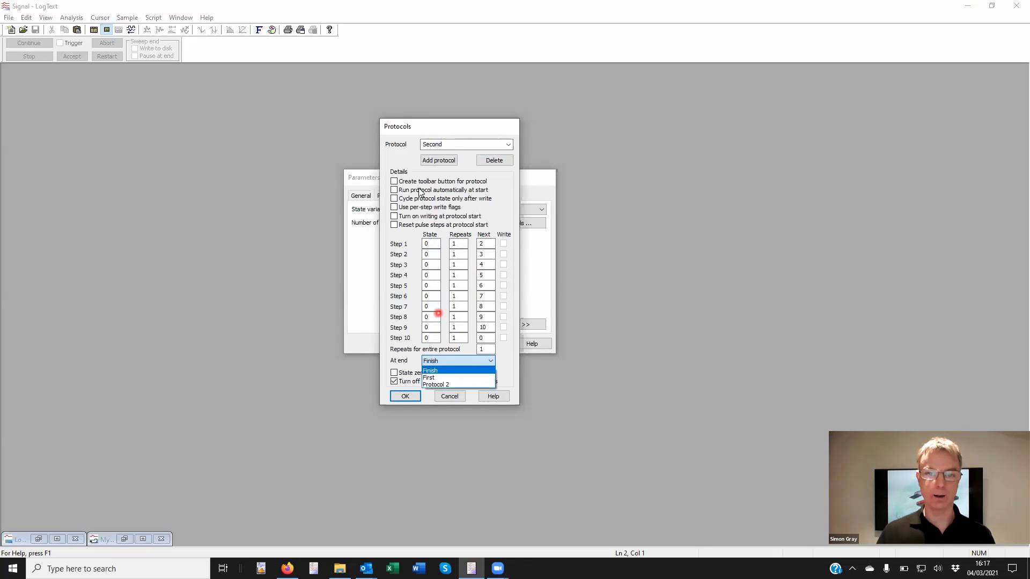
click(482, 145)
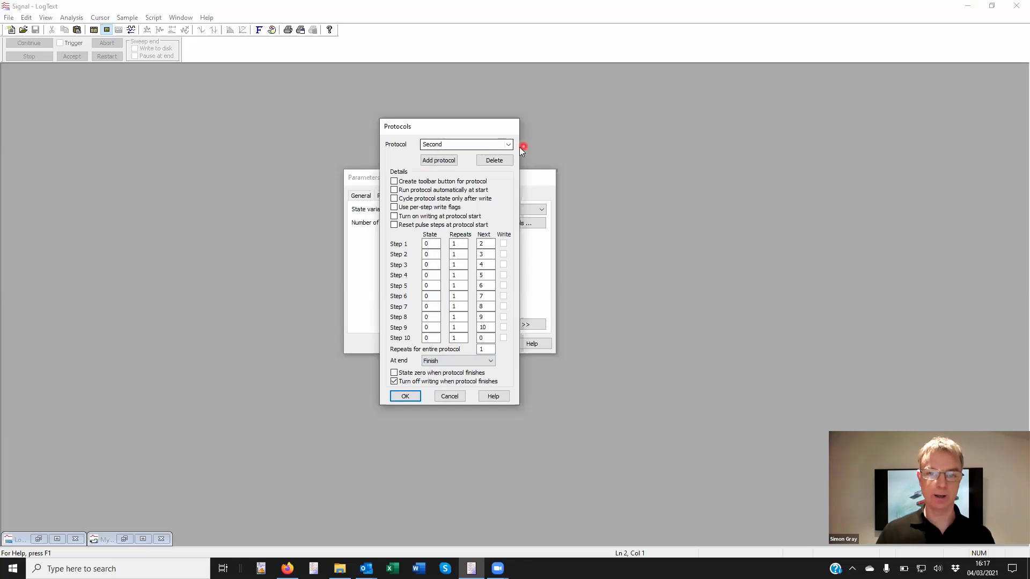
click(508, 145)
click(489, 154)
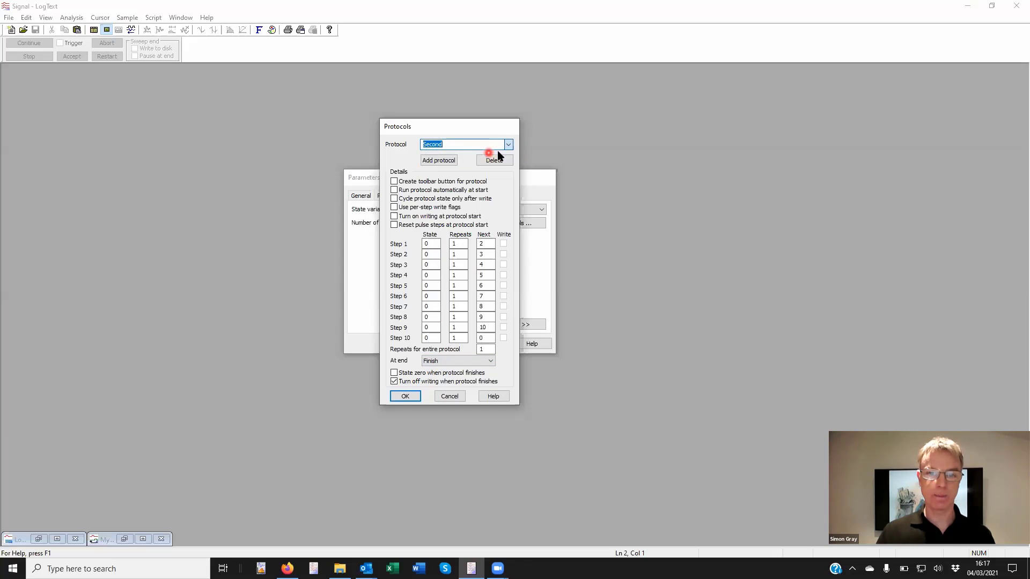
click(473, 361)
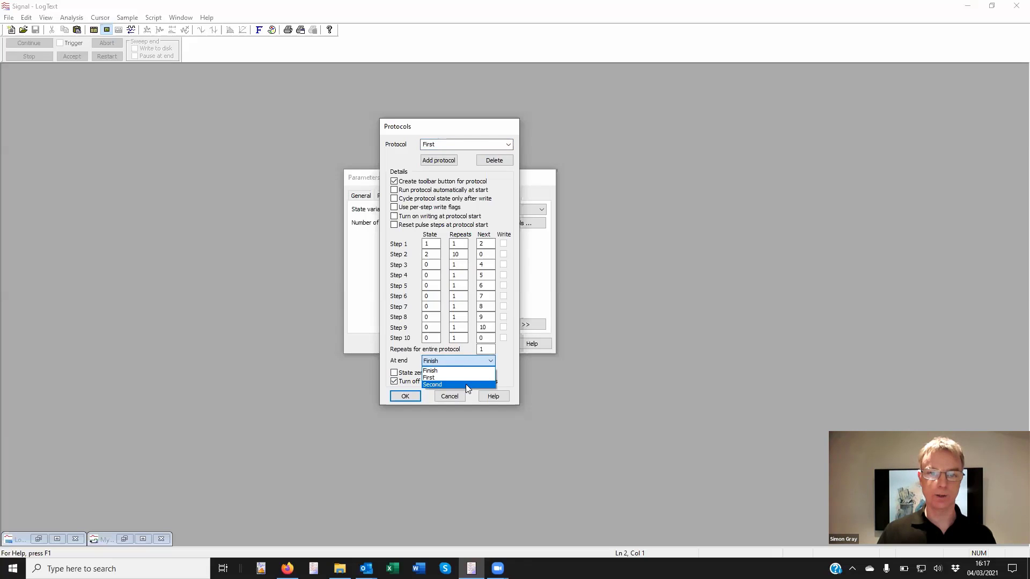
click(466, 384)
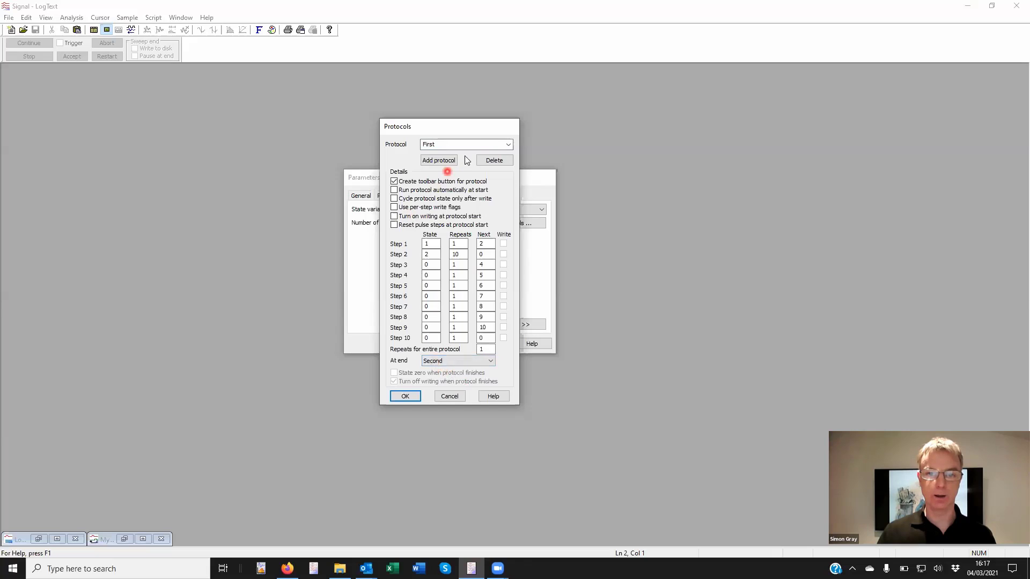
- Try chaining the Second protocol to First at its end, and restore Finish as its end action
click(509, 149)
click(495, 166)
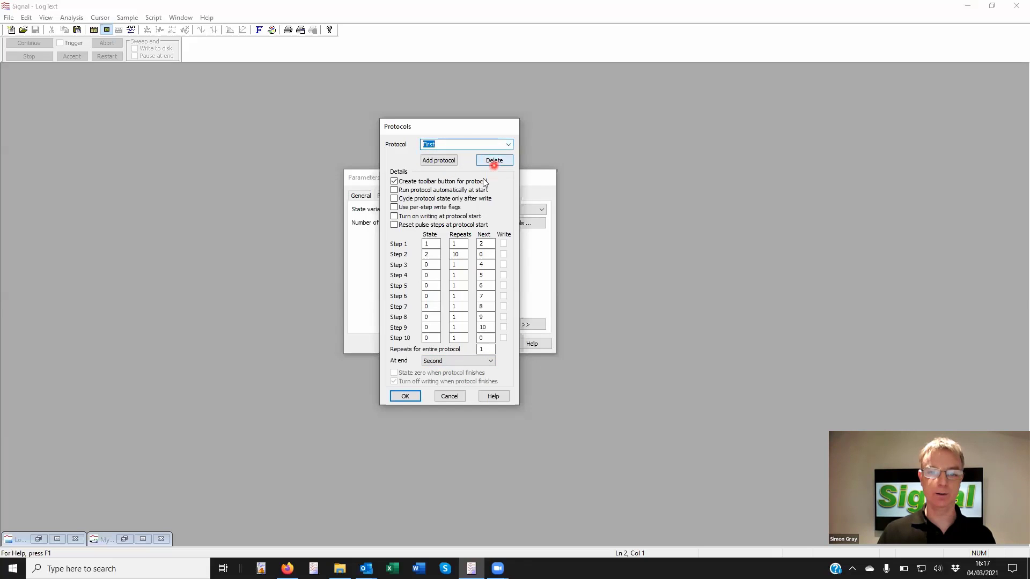
click(514, 145)
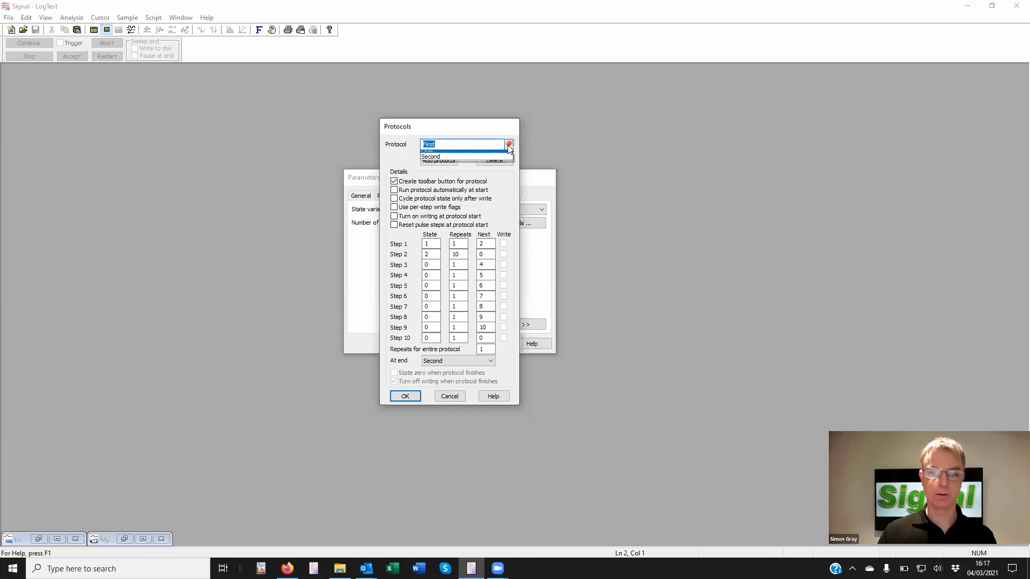
click(467, 160)
click(465, 361)
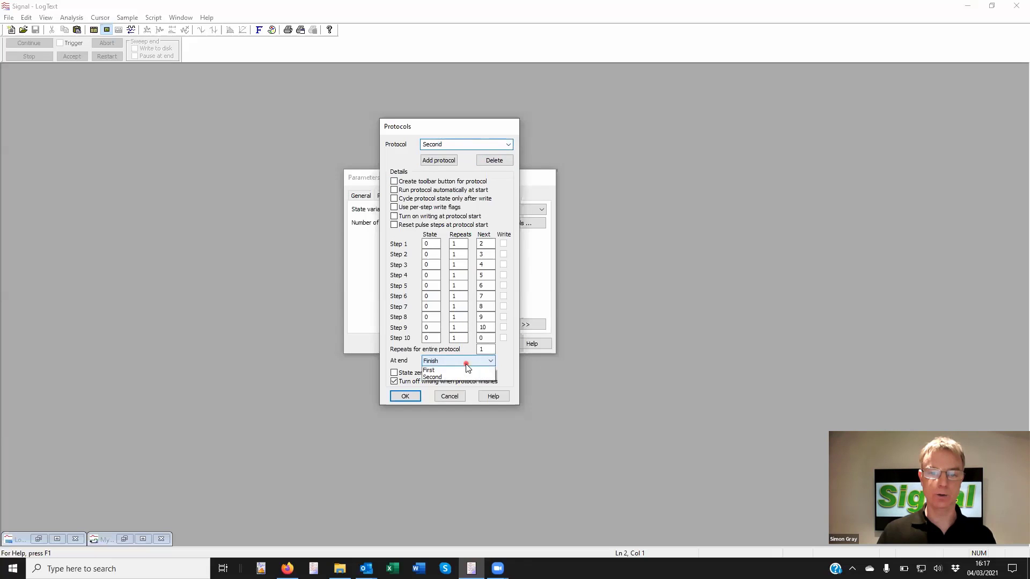
click(462, 379)
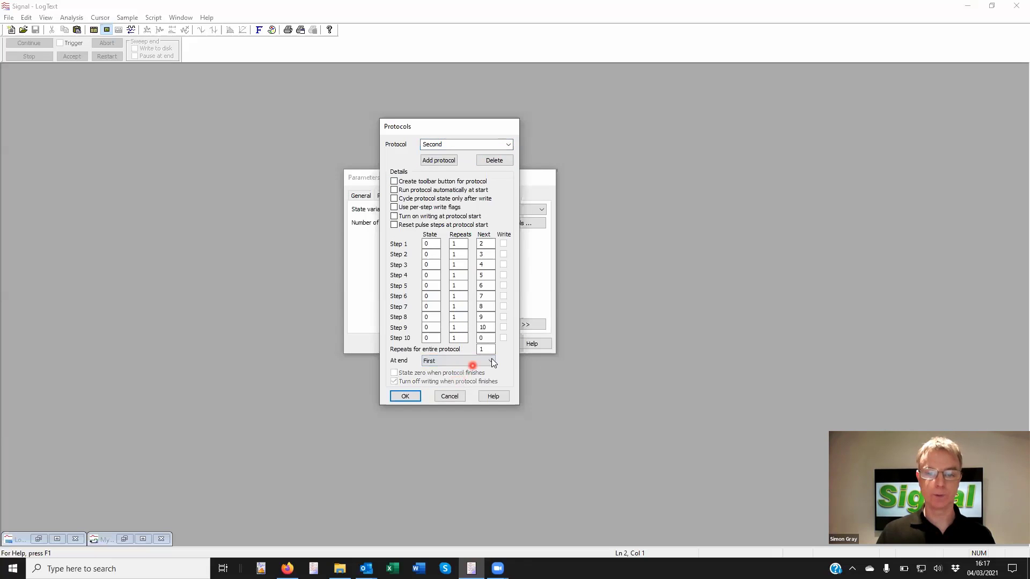
click(490, 360)
click(473, 372)
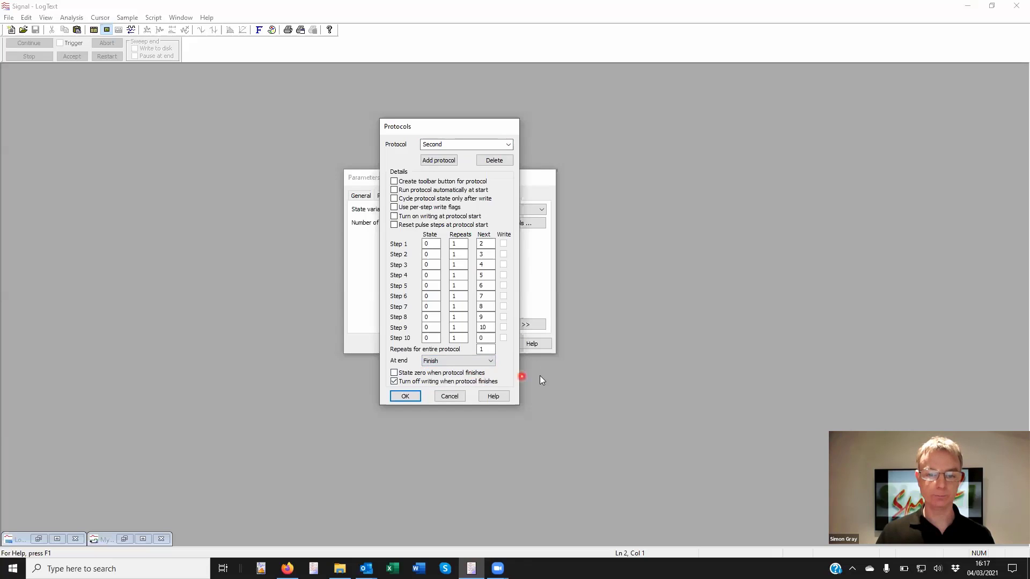
click(394, 381)
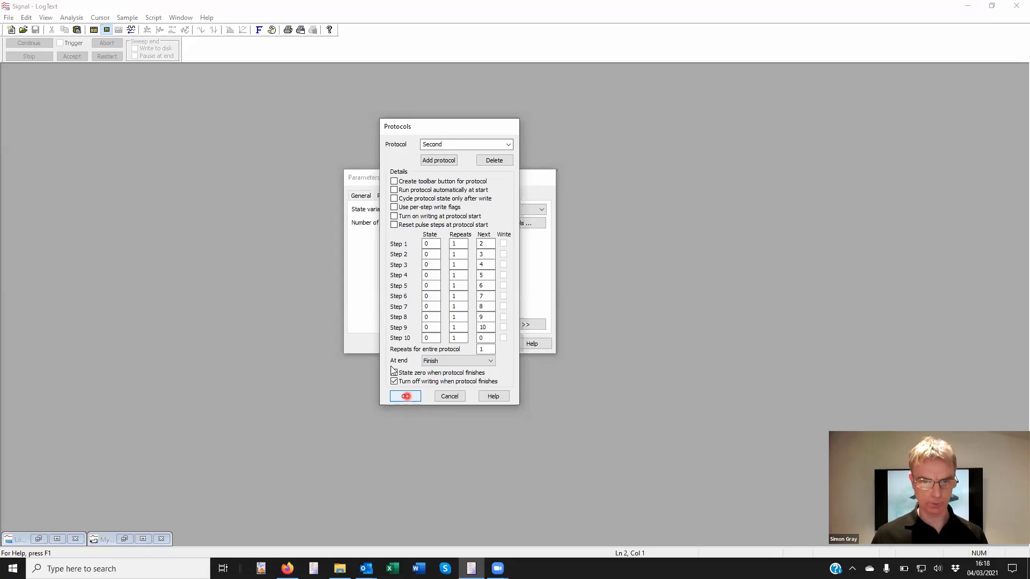
- Accept the protocol settings, open a new sampling document, and start sampling with triggered sweeps turned off
click(405, 397)
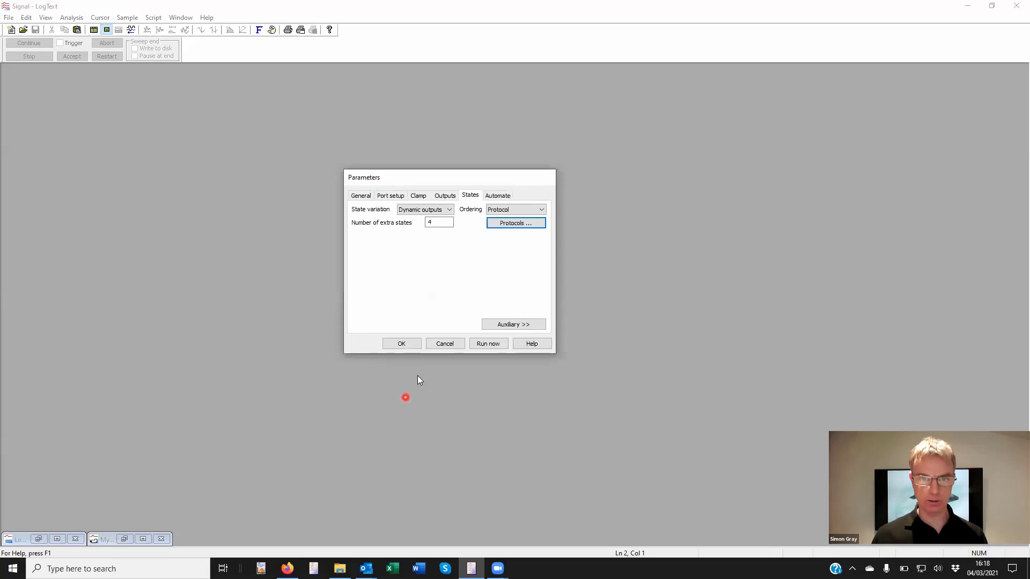
click(492, 345)
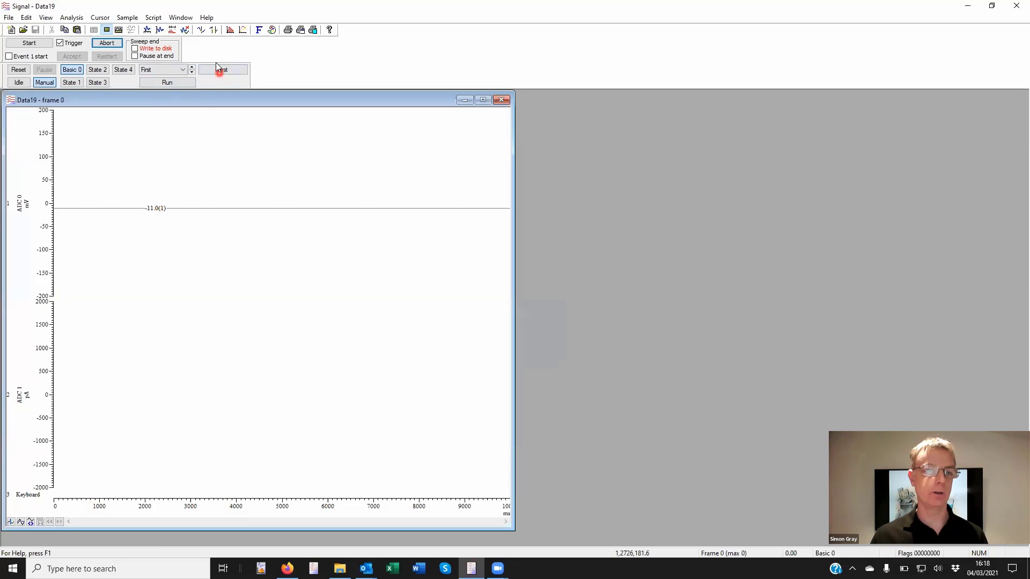
click(157, 82)
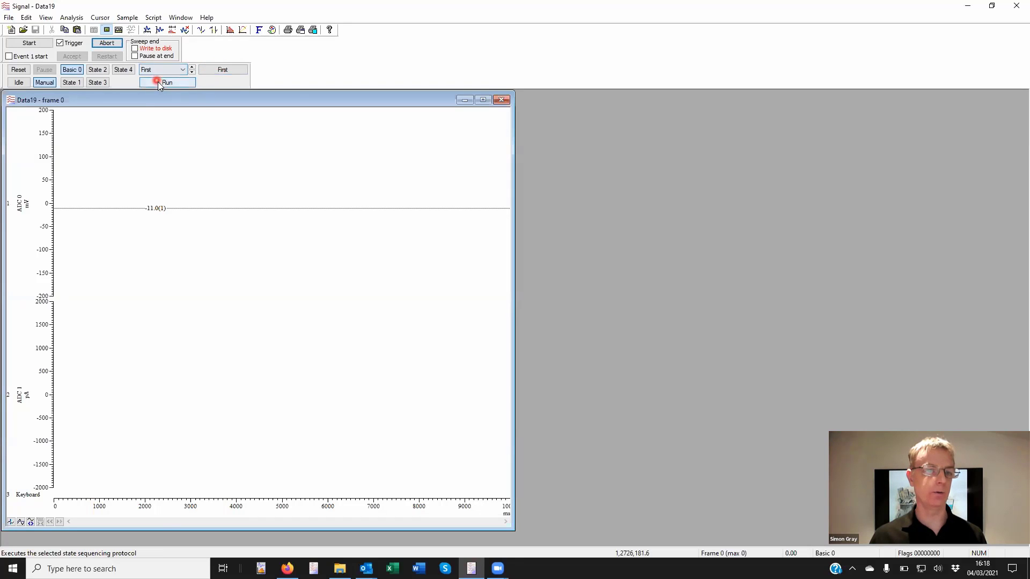
click(209, 82)
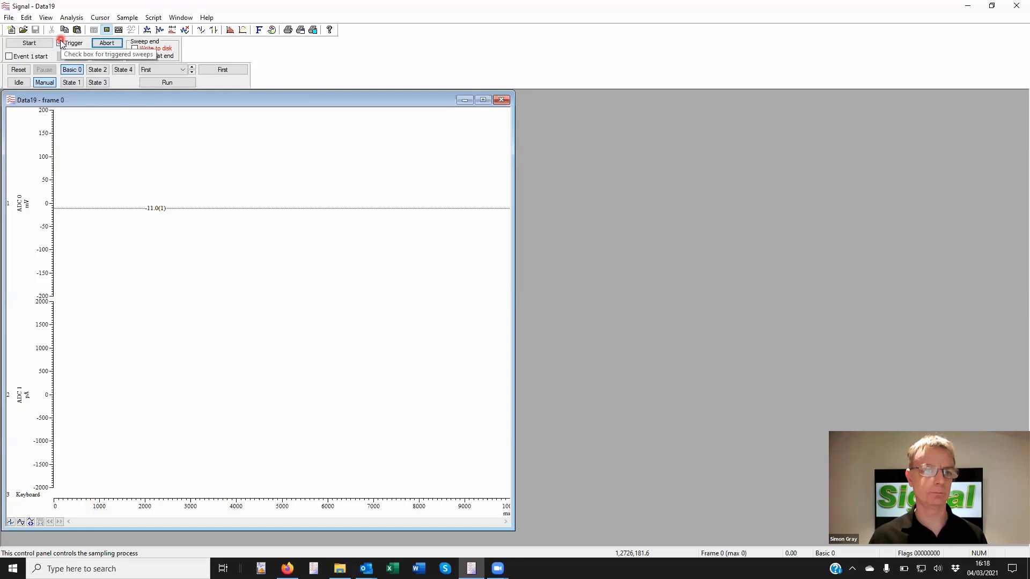
click(29, 44)
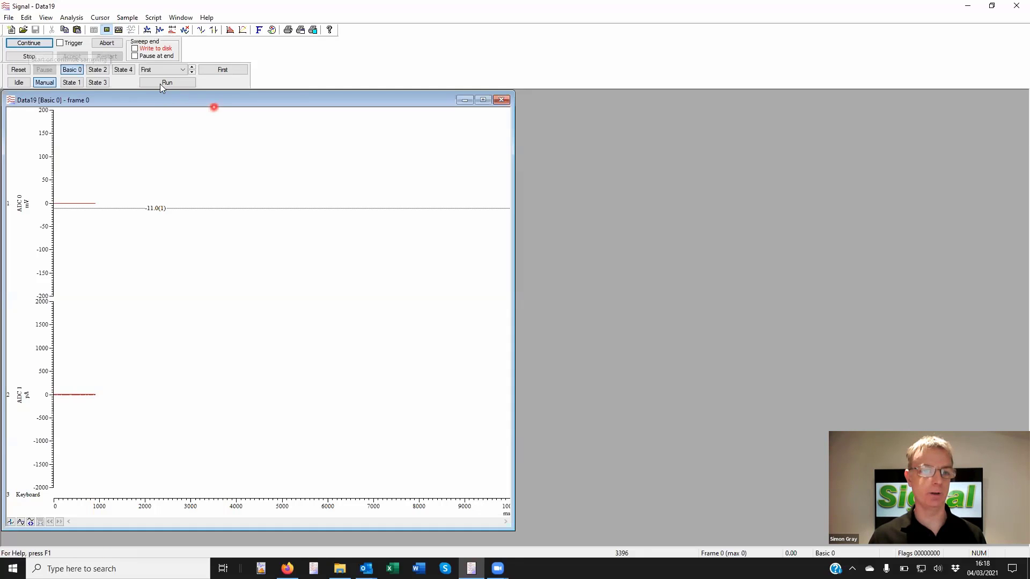
- Run the First protocol while sampling, and choose Second as the selected protocol
click(161, 83)
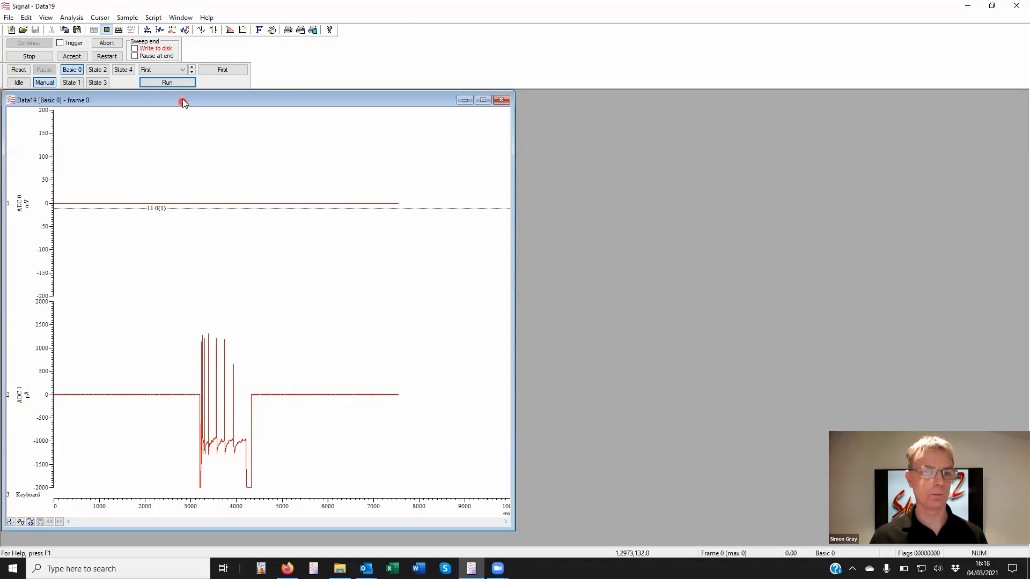
click(209, 69)
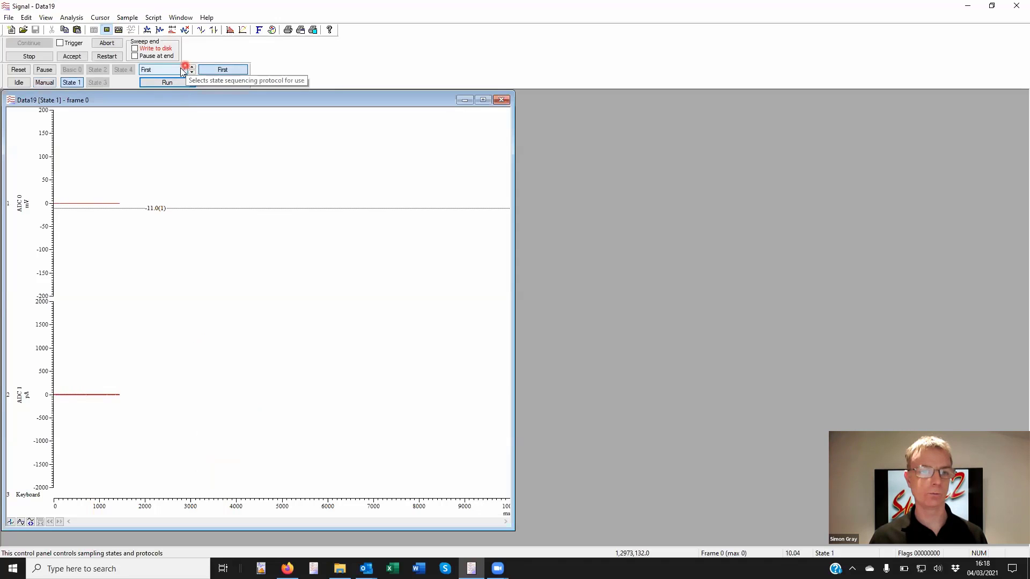
click(182, 70)
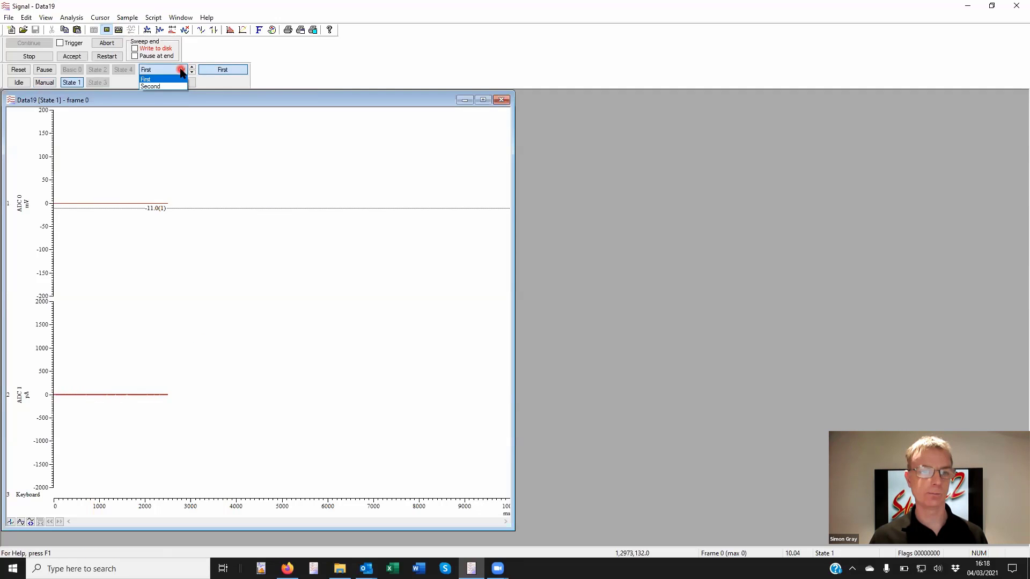
click(156, 86)
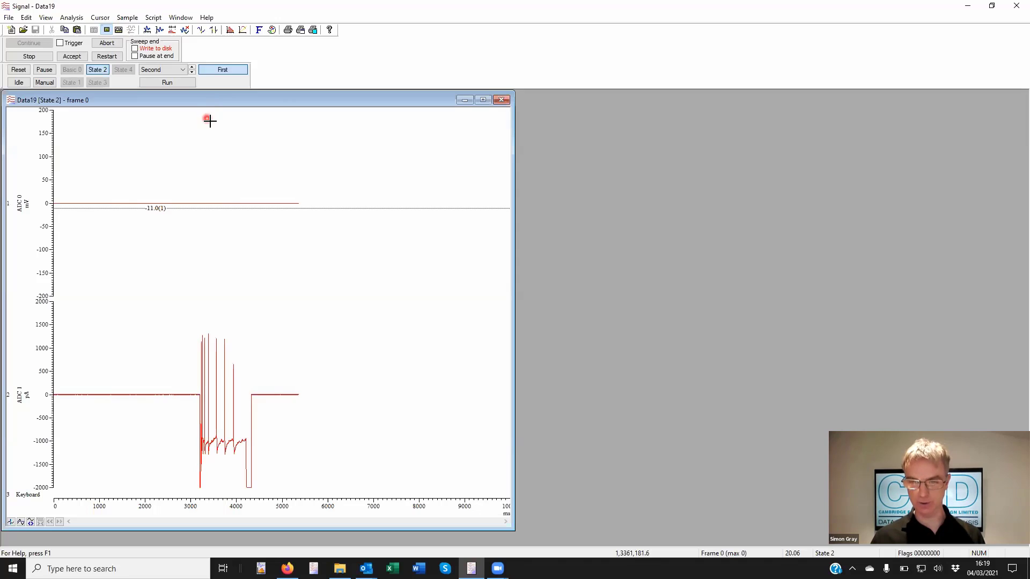
- Check the list of selectable protocols, and abort the sampling run
click(183, 70)
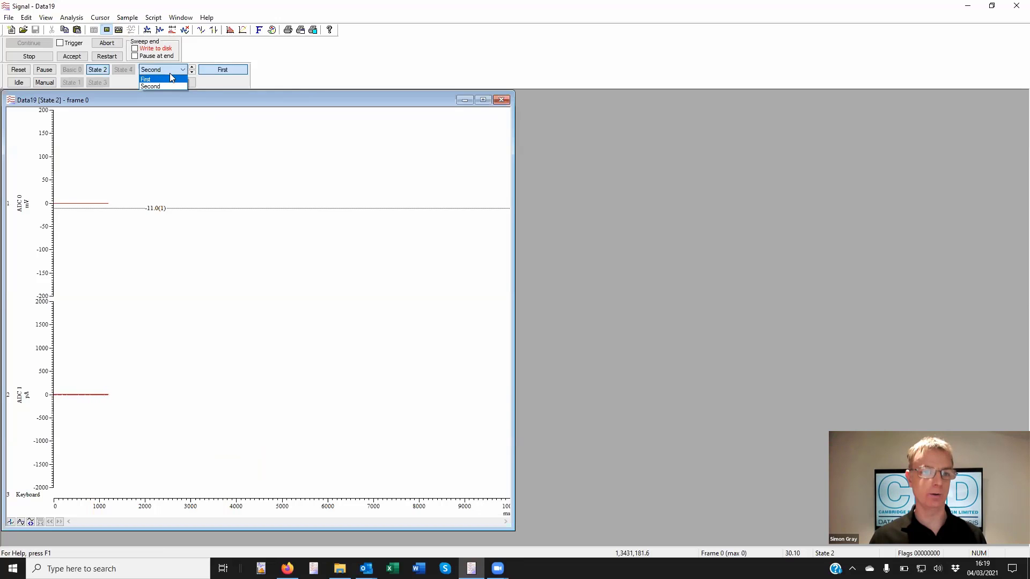
click(199, 50)
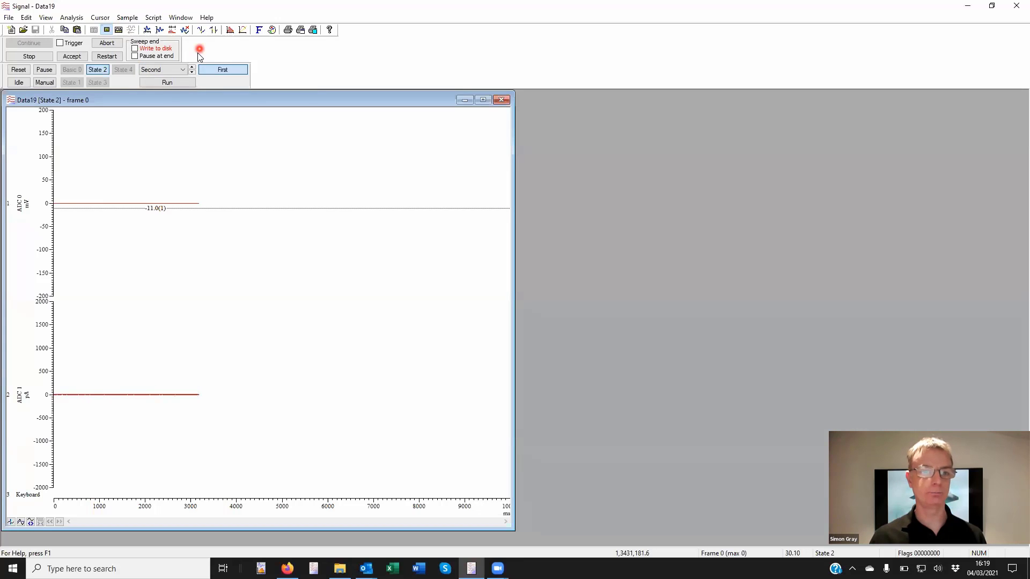
click(177, 83)
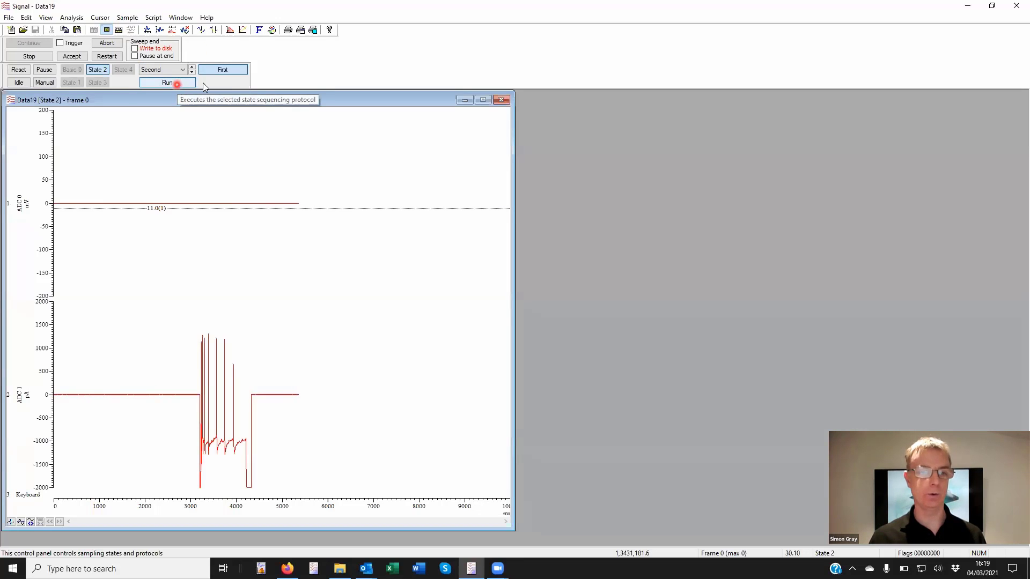
click(132, 99)
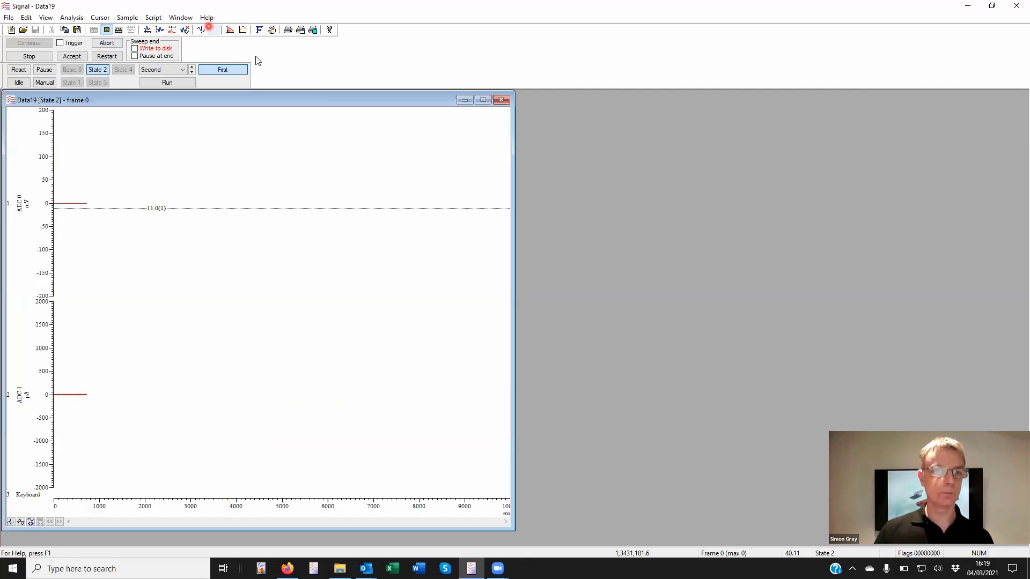
click(106, 46)
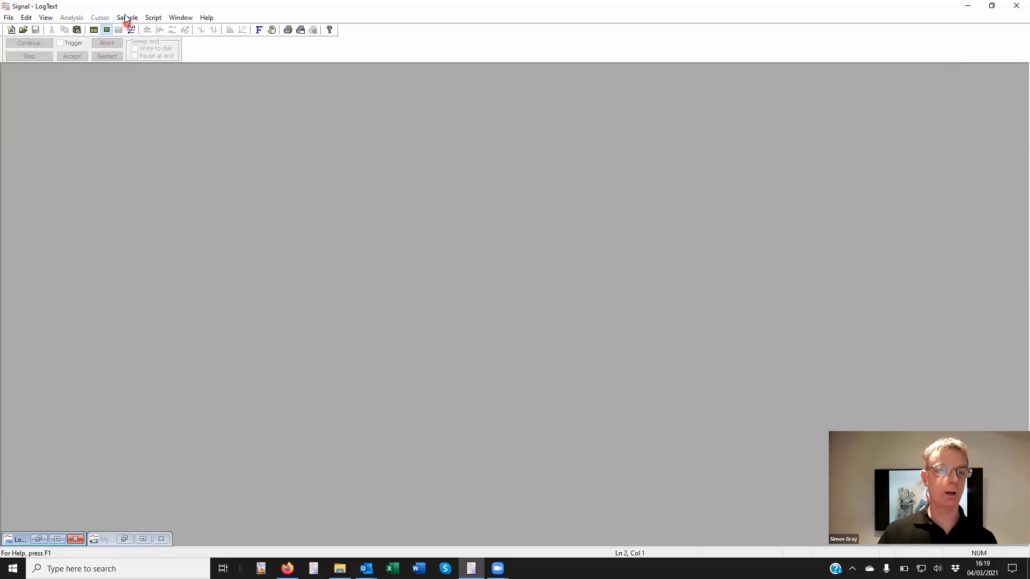
- Reopen the sampling configuration and bring up its output settings
click(127, 18)
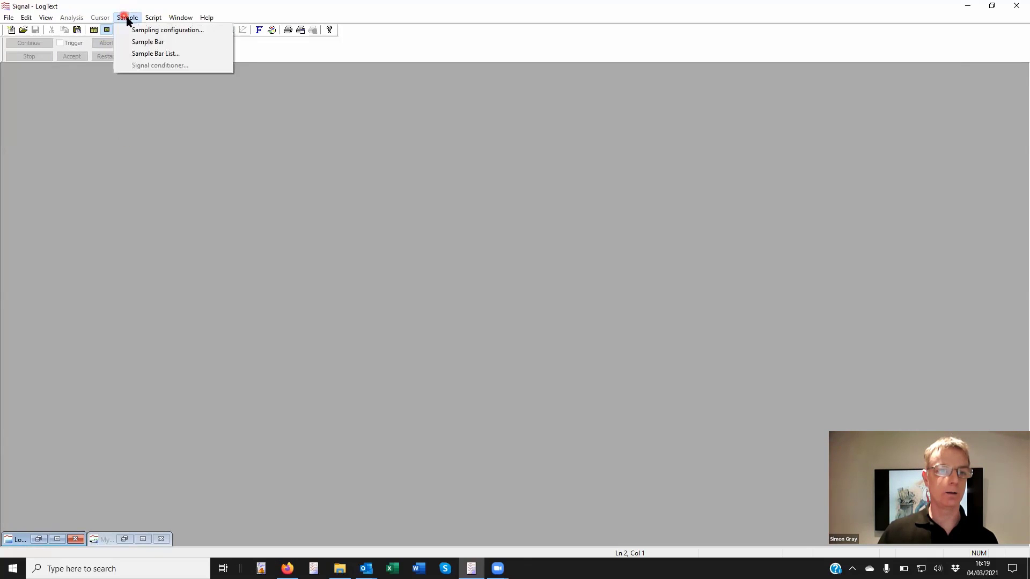
click(168, 31)
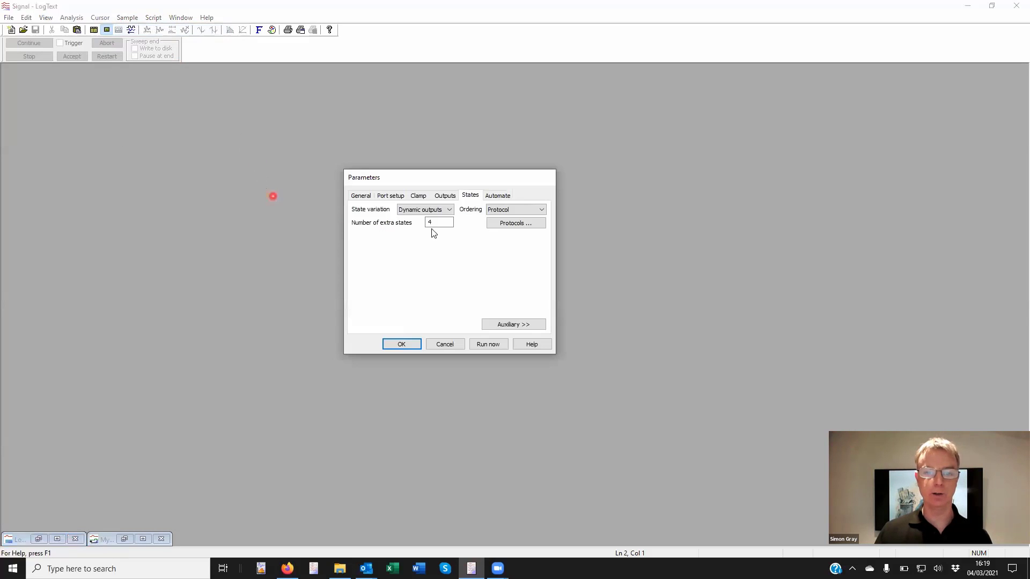
click(447, 196)
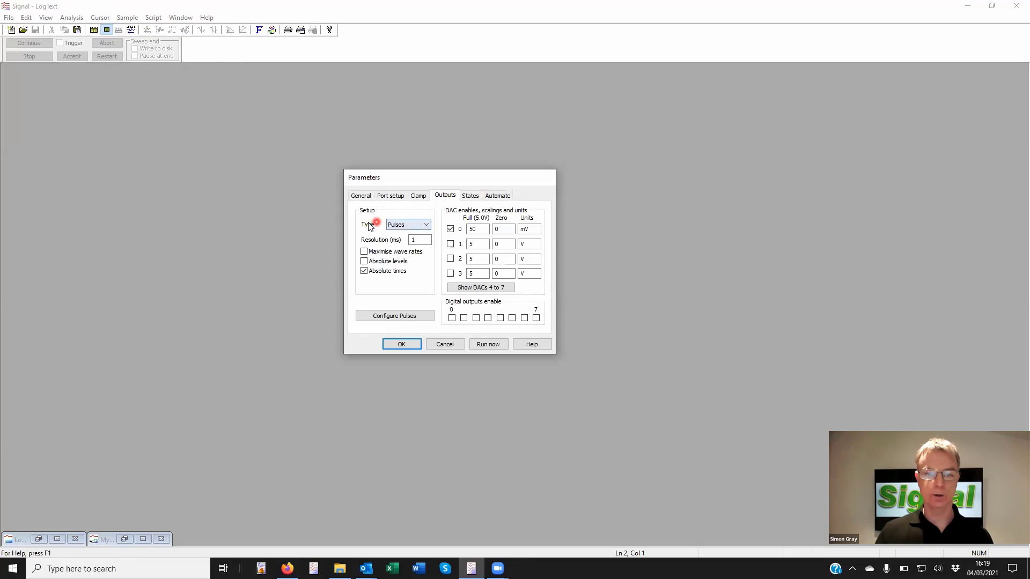
click(410, 225)
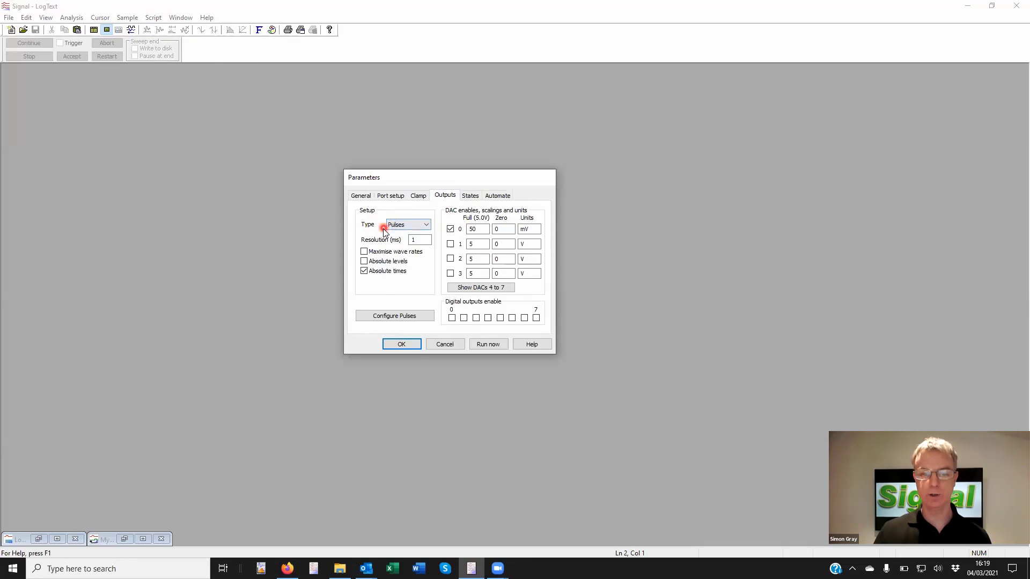
- Review the pulse configuration of the Basic 0 state on DAC 0, and close it without saving
click(408, 319)
click(408, 317)
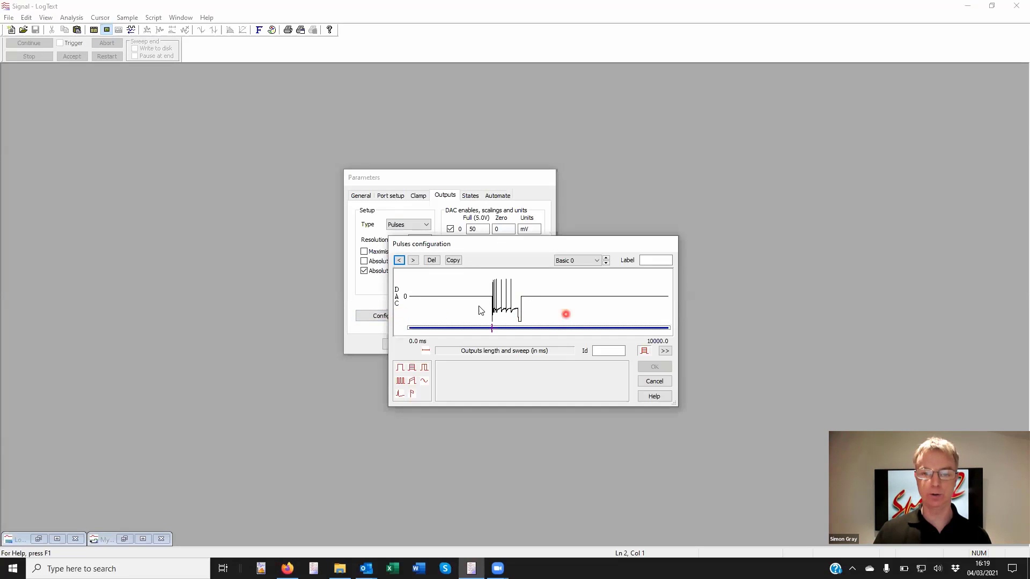
click(653, 382)
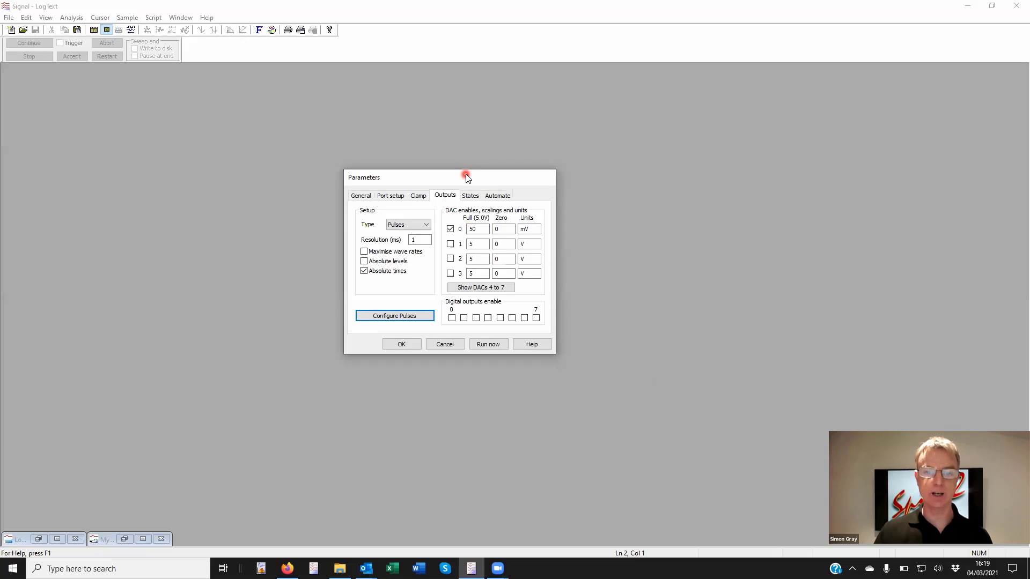
drag(467, 177, 453, 120)
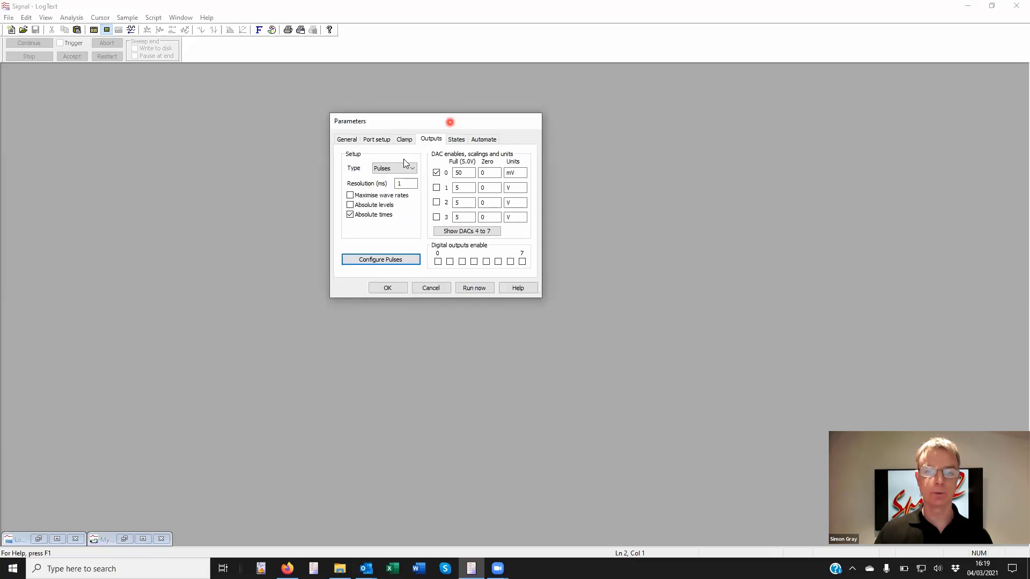
click(389, 260)
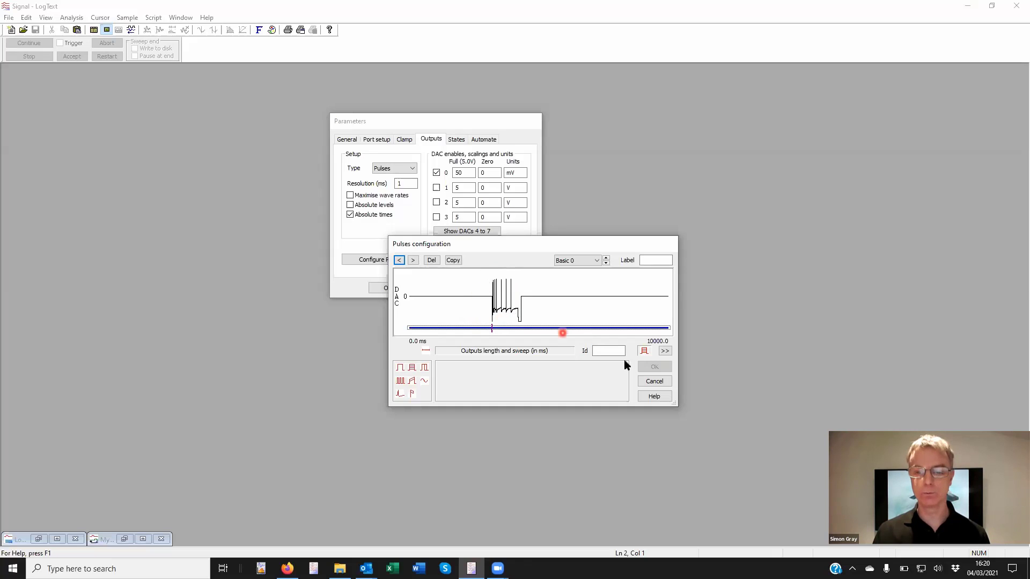
click(653, 381)
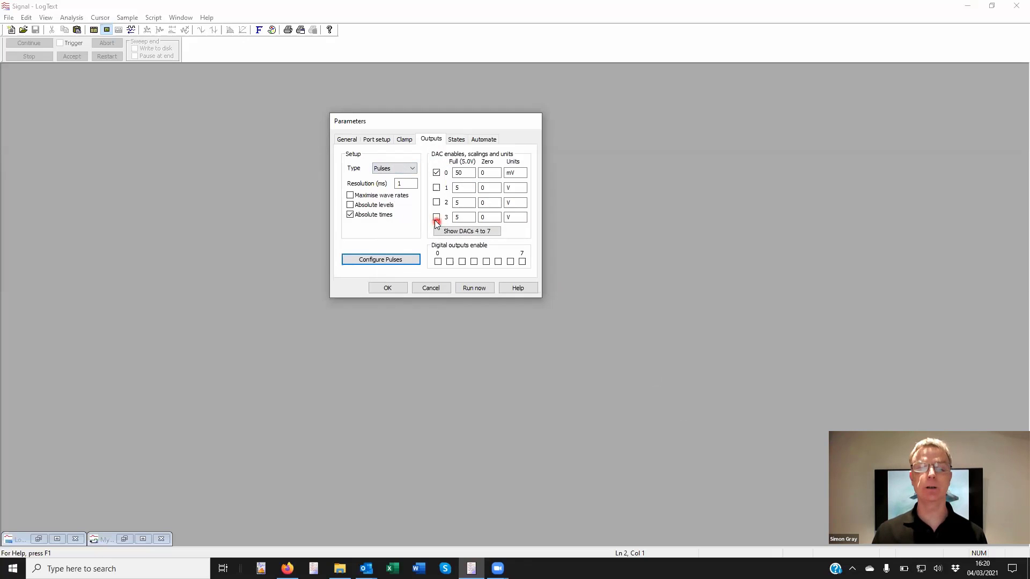
- Change the output type to Sequence, and enable Maximise wave rates and Free run without restarts
click(407, 169)
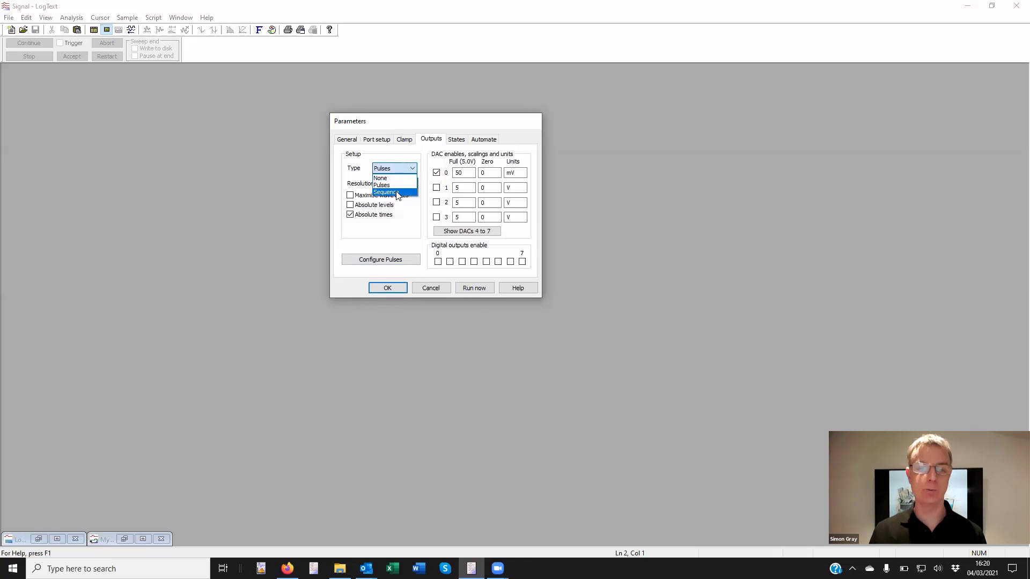
click(397, 192)
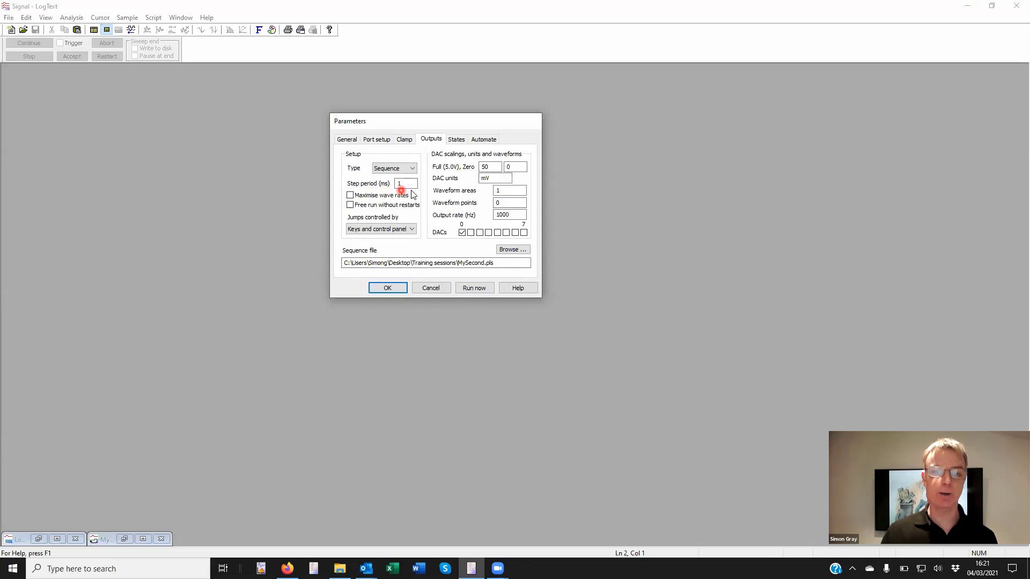
click(407, 184)
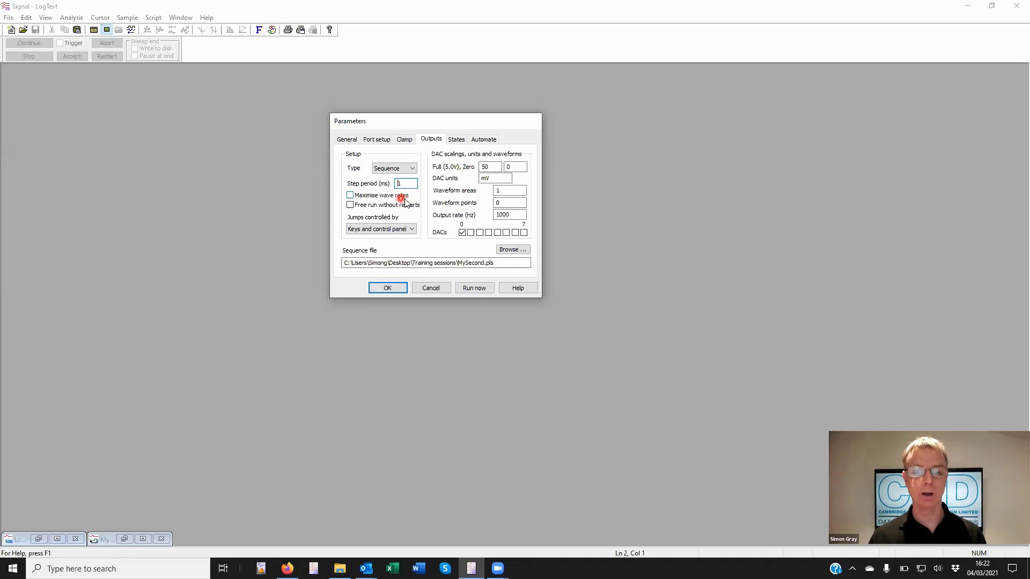
click(351, 196)
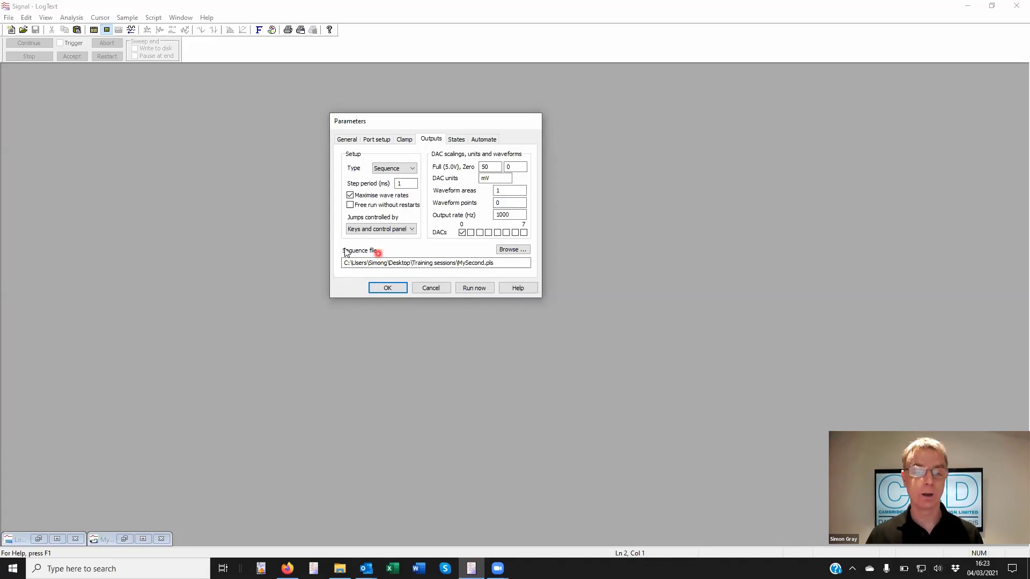
click(350, 205)
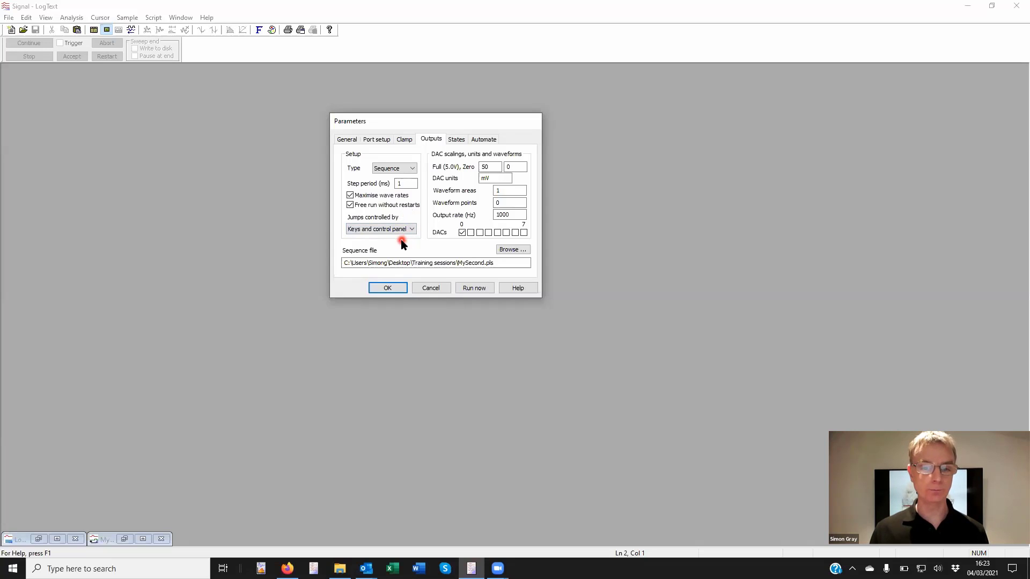
- Review the options for controlling sequence jumps, and keep Keys and control panel selected
click(413, 230)
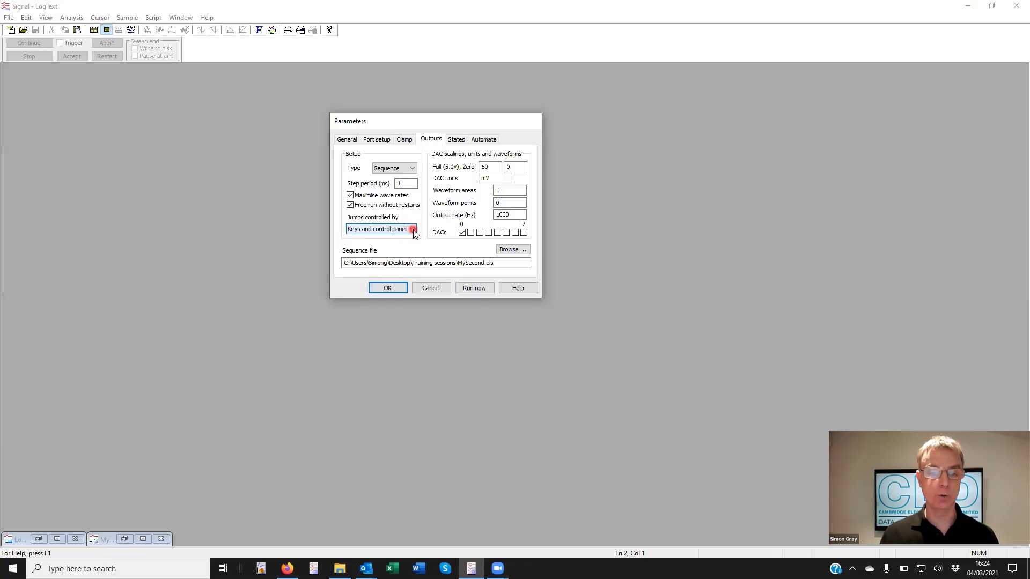
click(412, 230)
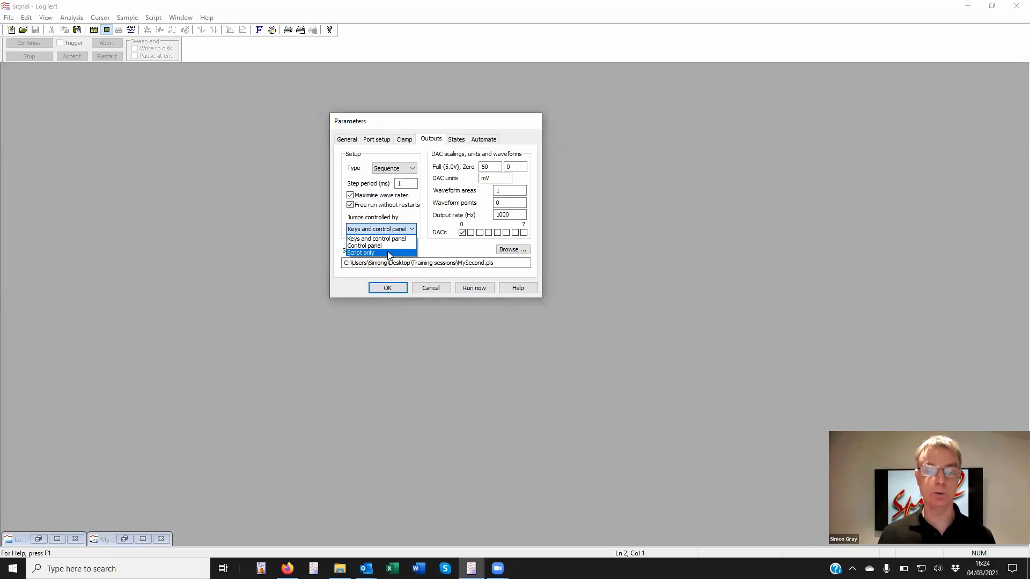
click(429, 239)
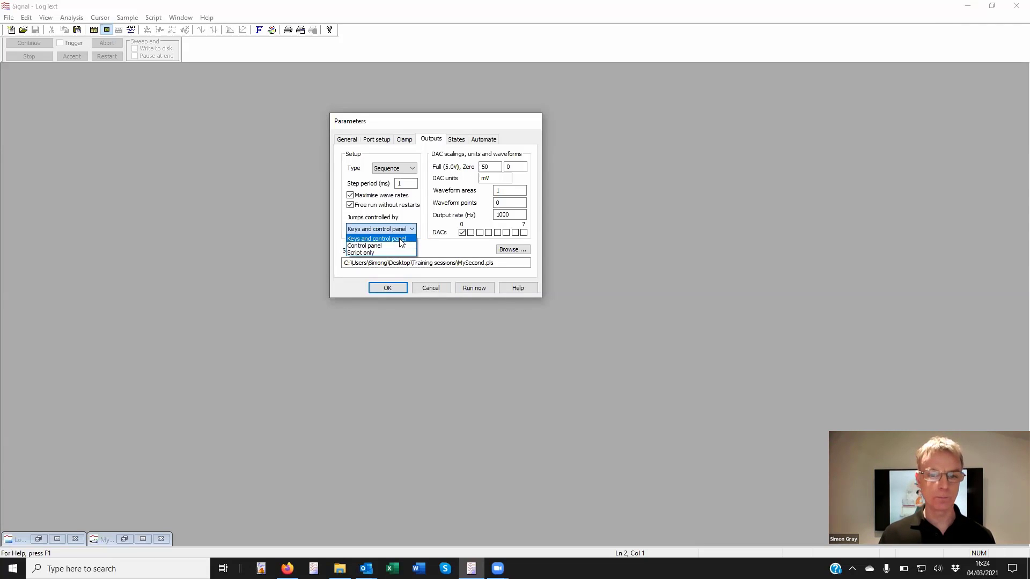
click(411, 239)
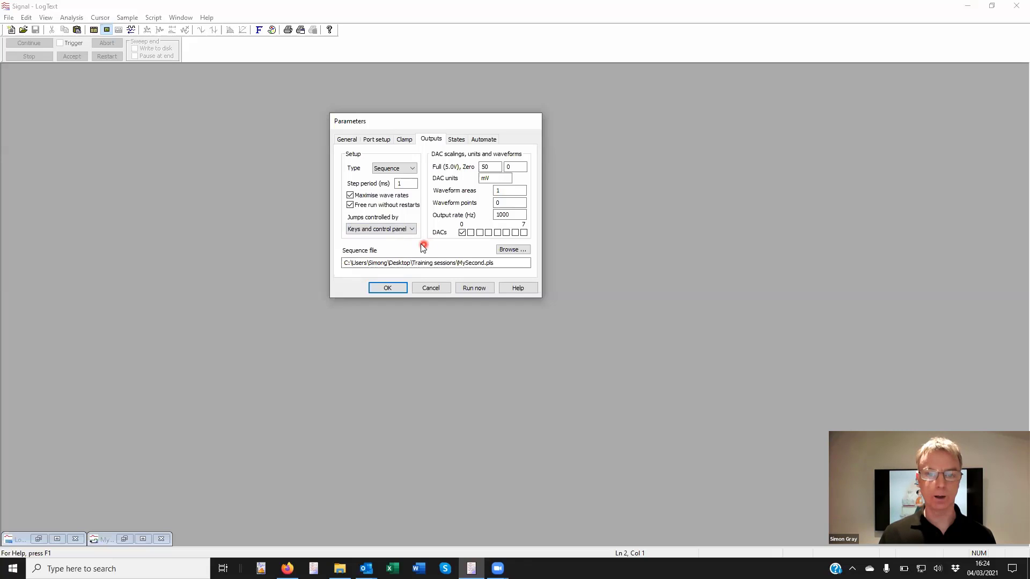
- Choose MyFirst.pls from the Signal7 sequence folder as the output sequence file, and accept the sampling configuration
click(495, 168)
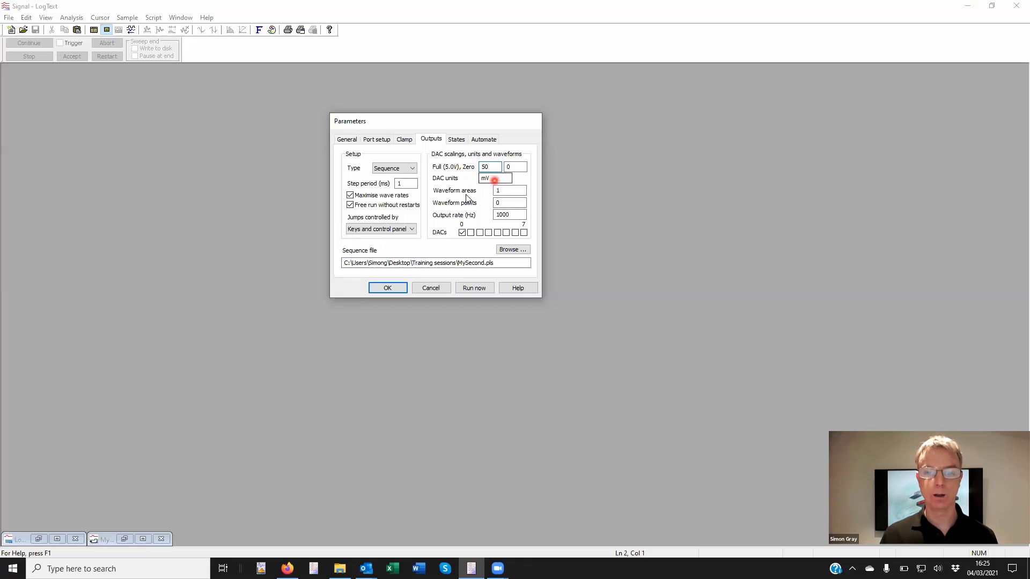
click(506, 192)
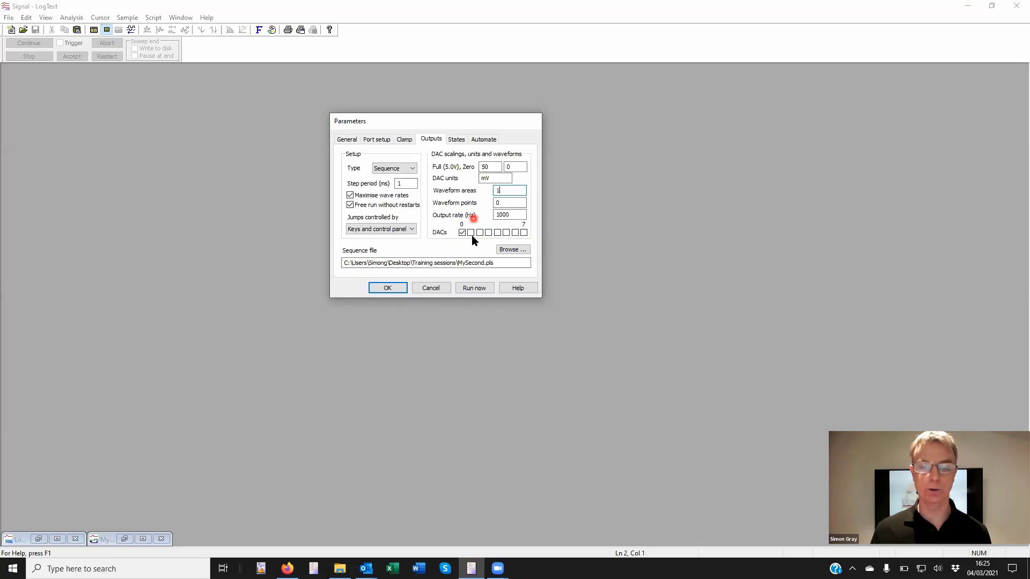
click(513, 250)
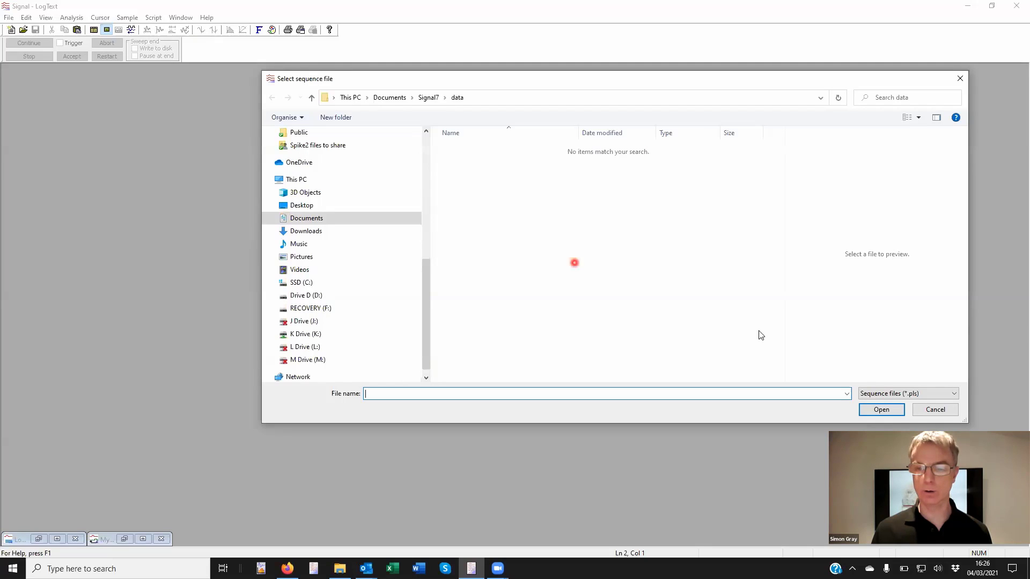
click(431, 98)
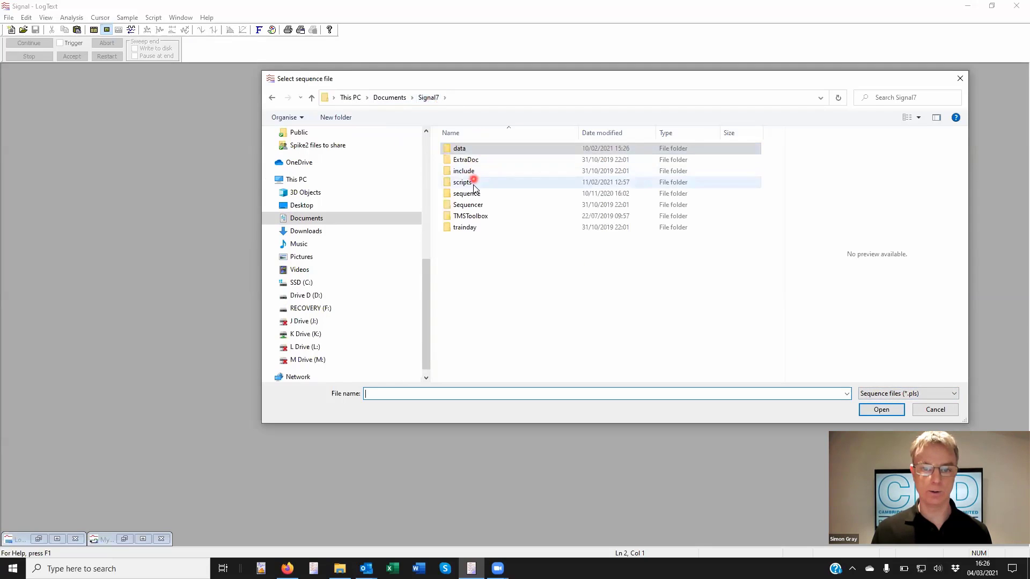
double_click(479, 197)
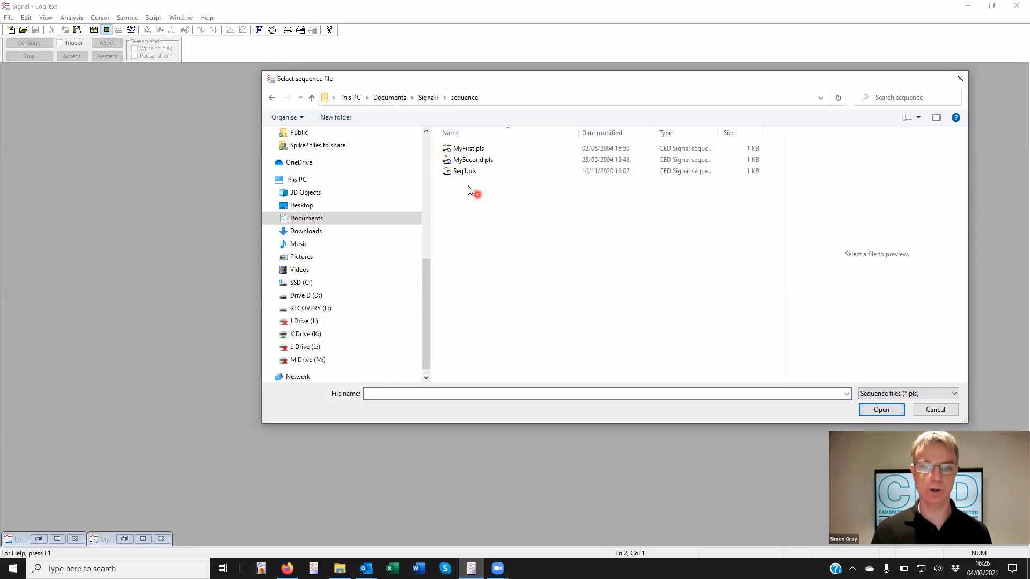
double_click(460, 149)
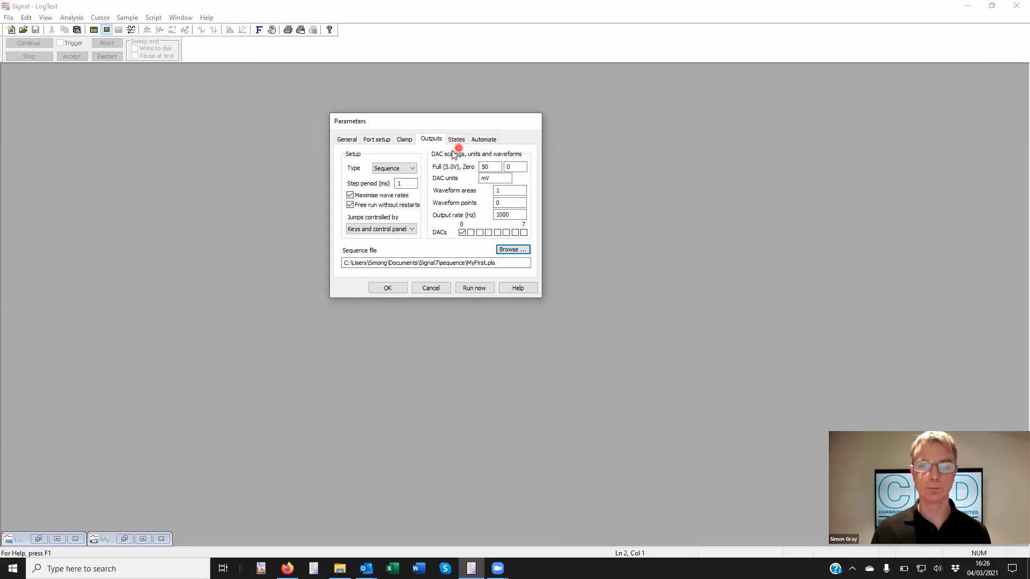
click(386, 288)
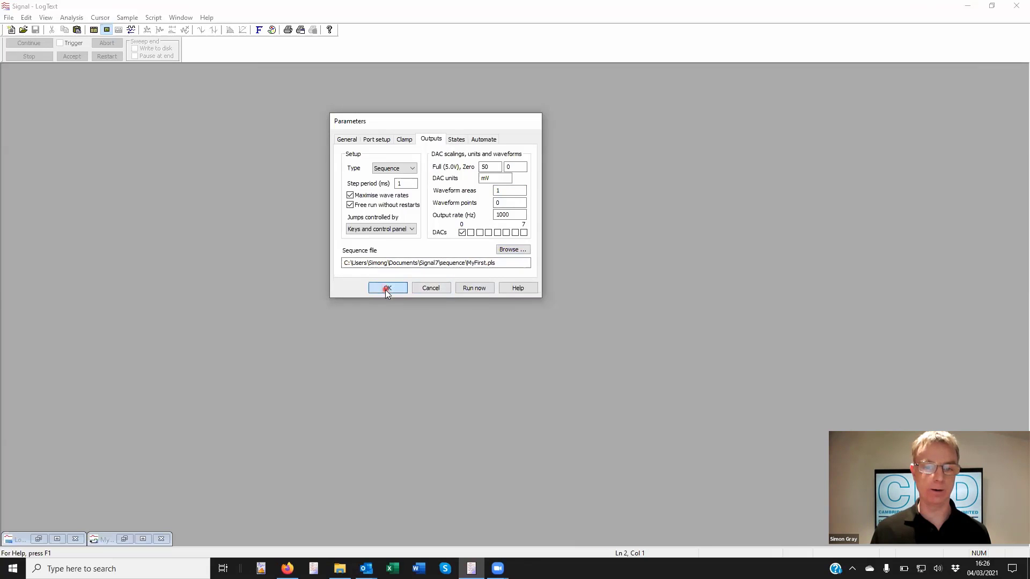
- Open the sequencer file MyFirst.pls from the sequence folder and restore its minimised window
click(24, 30)
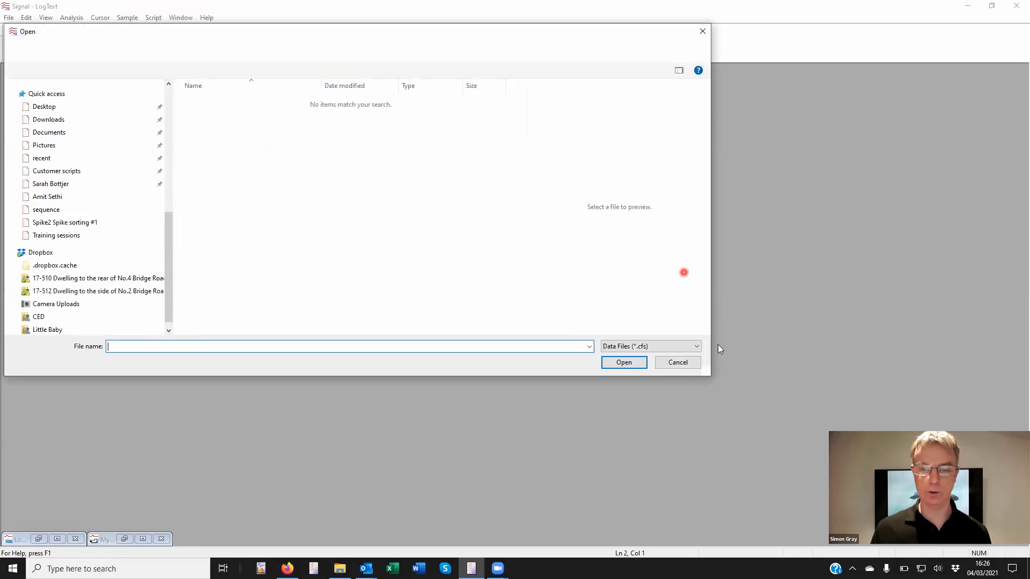
click(669, 347)
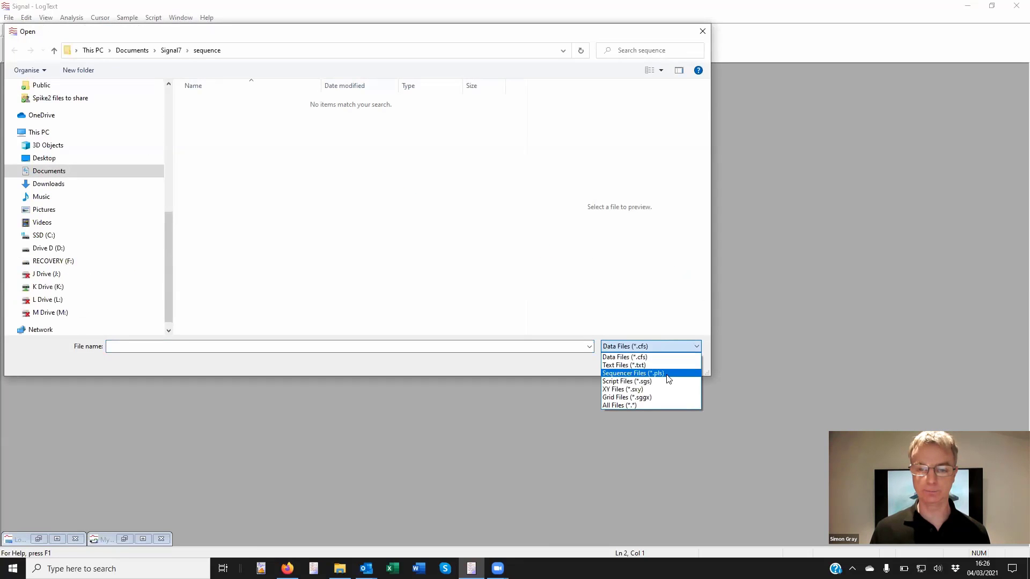
click(667, 374)
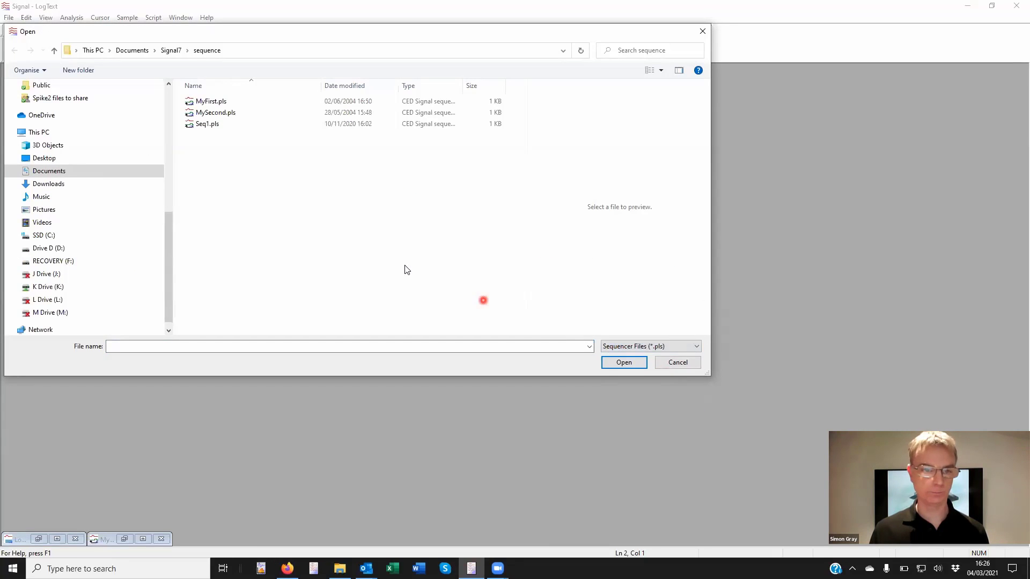
double_click(210, 102)
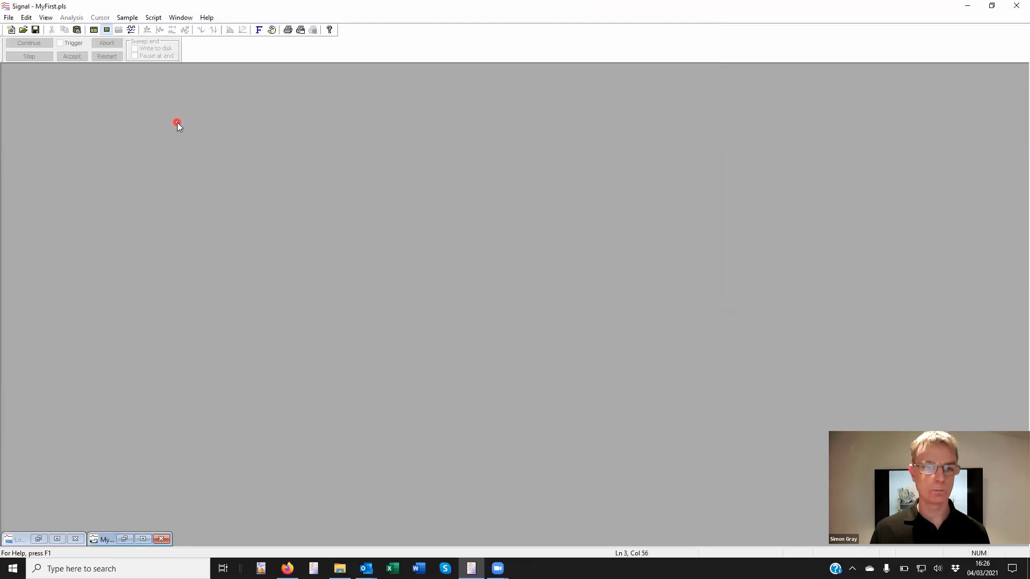
click(125, 538)
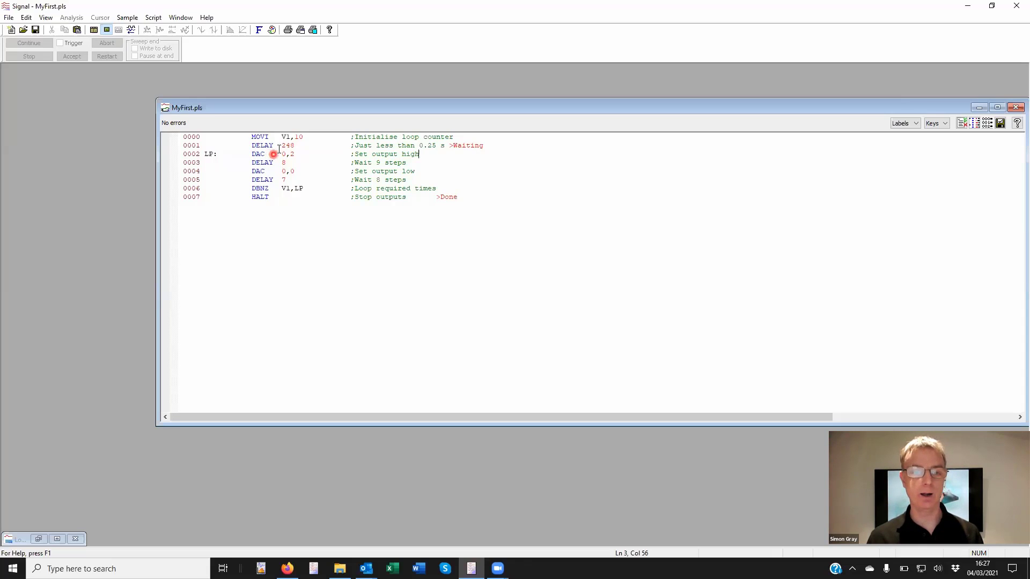
- Examine the DELAY and DAC instructions in MyFirst.pls, and jump to the LP label
drag(282, 144, 292, 146)
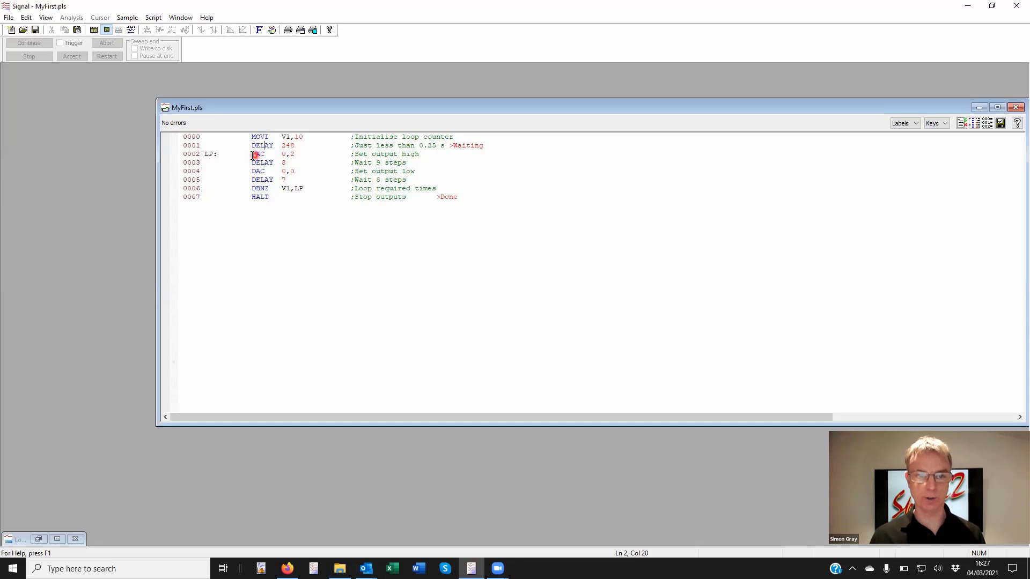
click(299, 154)
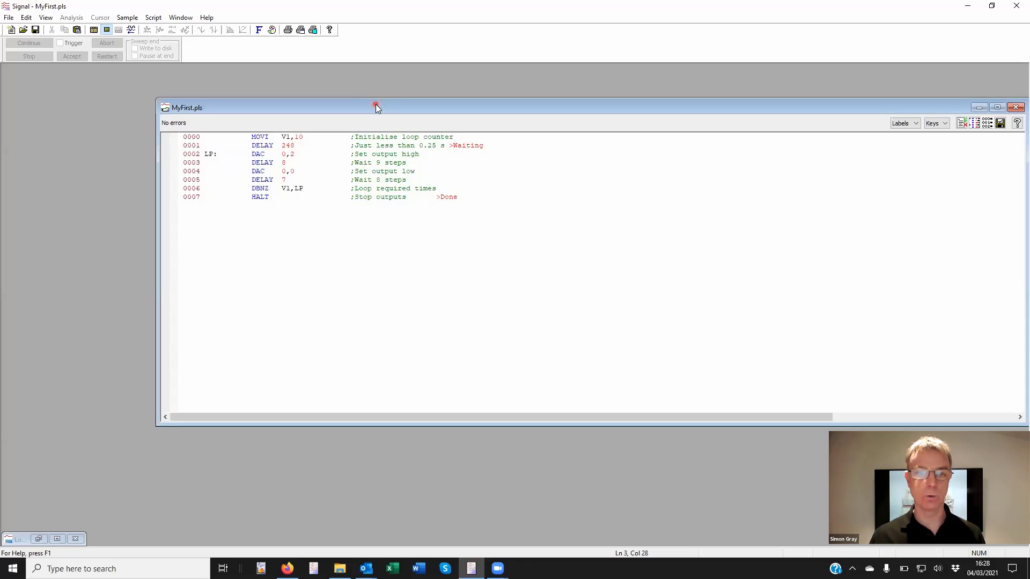
drag(361, 108, 346, 115)
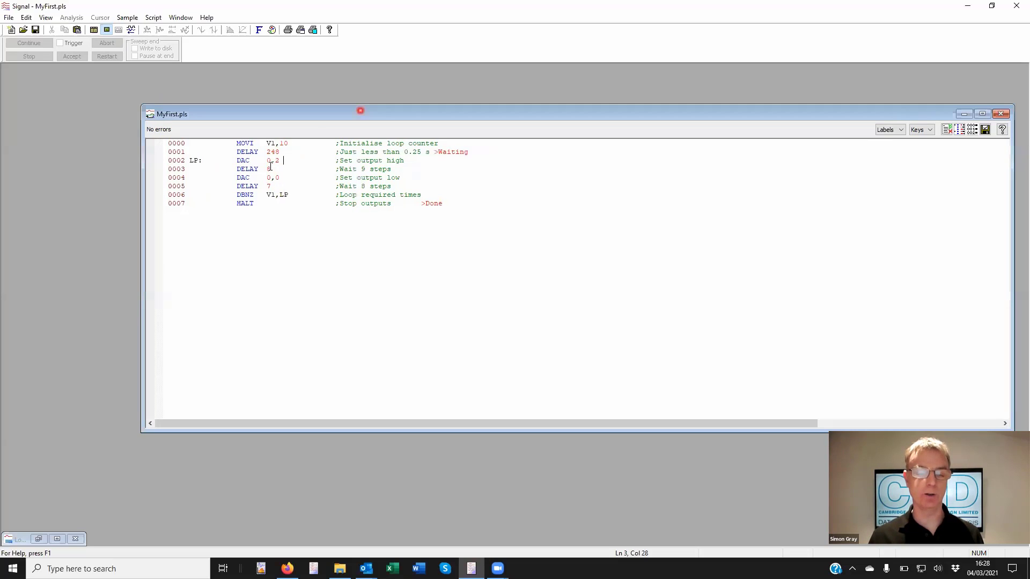
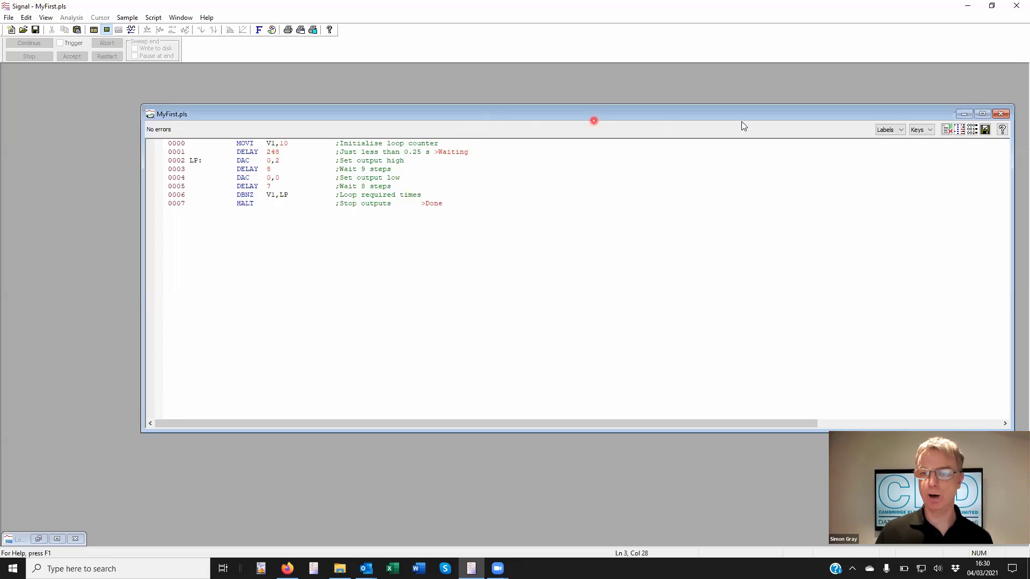
click(903, 131)
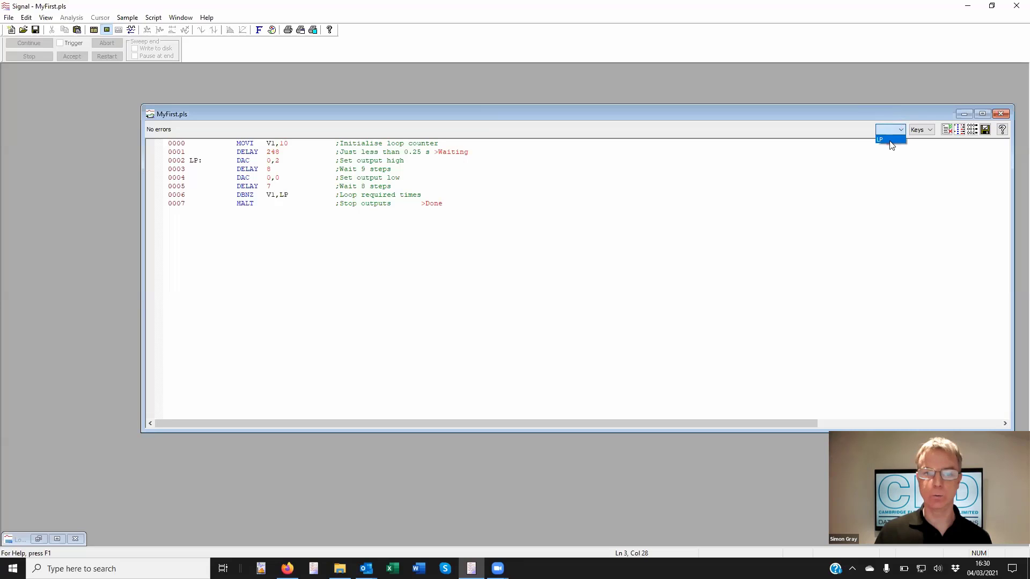
click(890, 141)
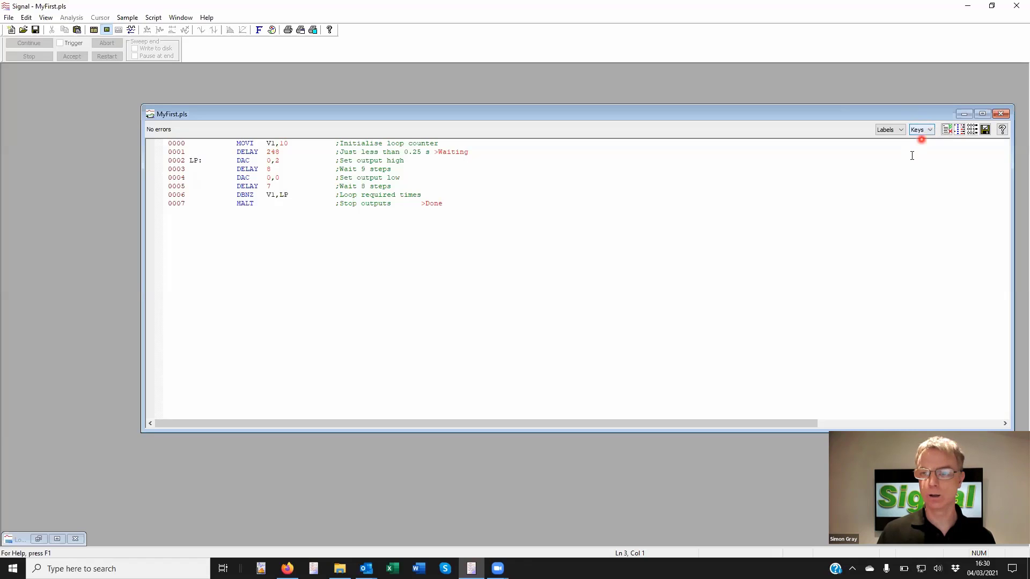
- Compile the sequence, test error checking with a stray f before DELAY on line 0003, and remove the f
click(947, 133)
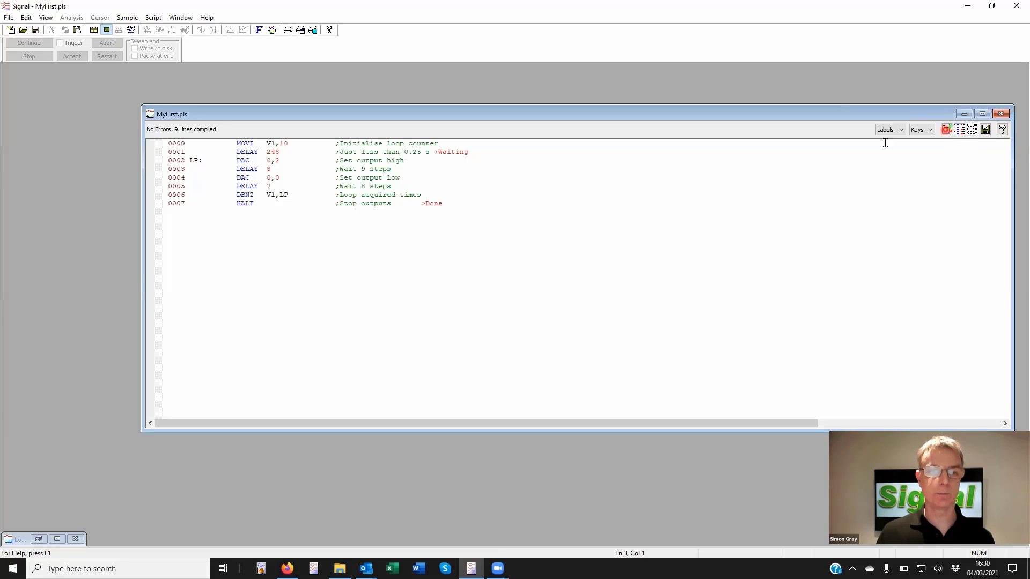
click(220, 170)
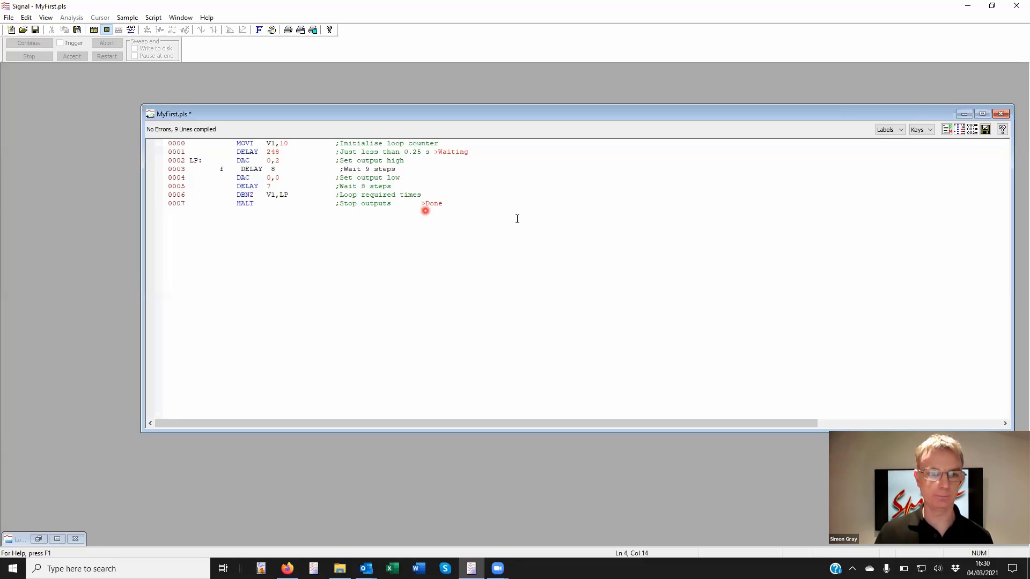
click(948, 131)
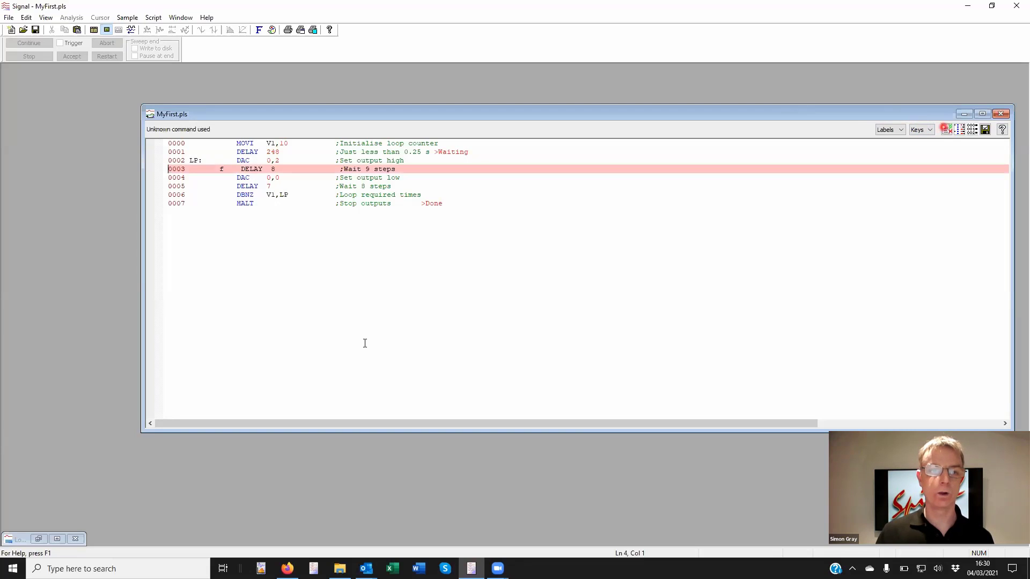
click(222, 170)
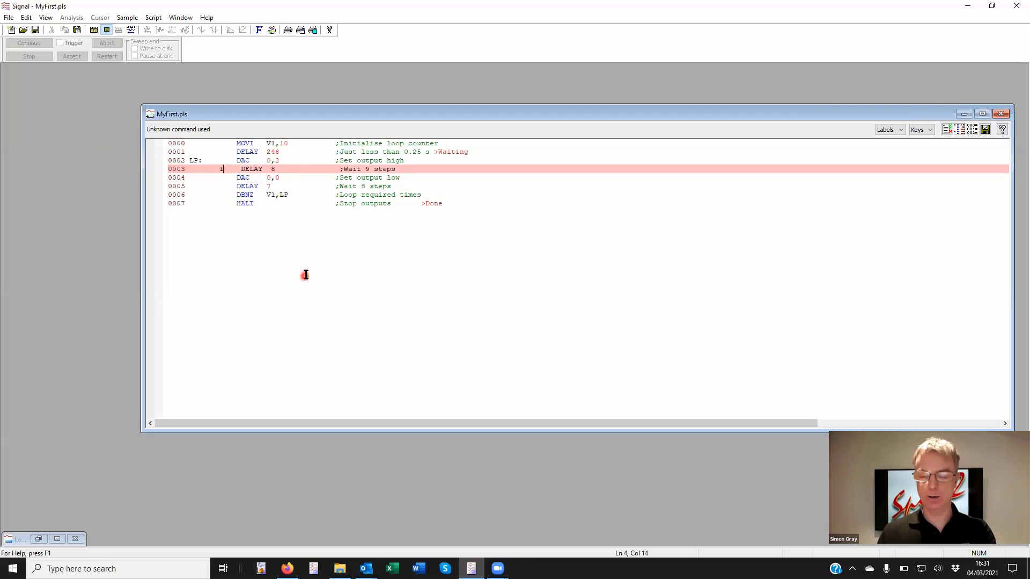
key(BackSpace)
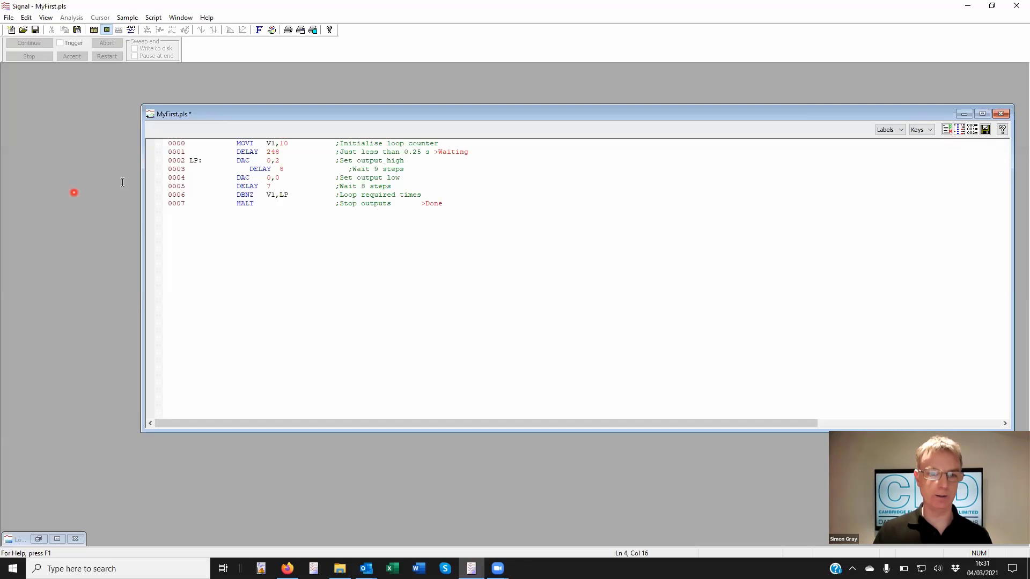
- Delete the spacing before DELAY on line 0005, and format the sequence without step numbers
click(187, 186)
key(Delete)
key(Delete)
key(Delete)
key(Delete)
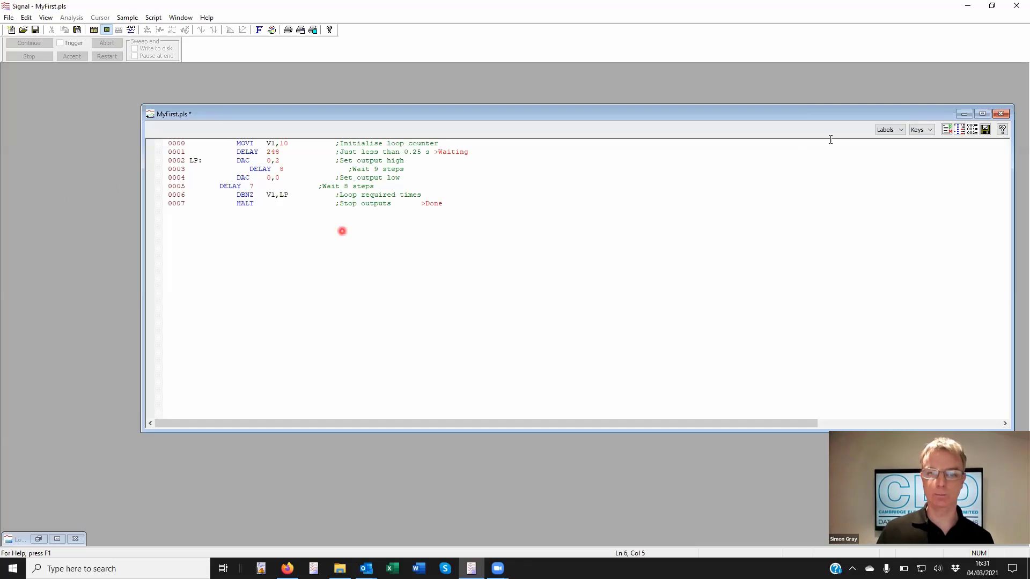
click(960, 130)
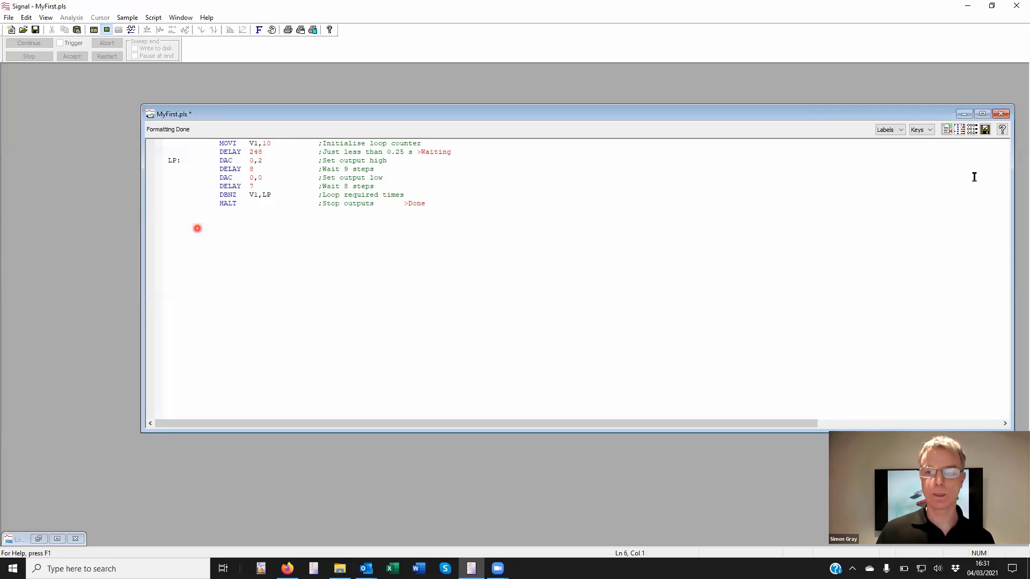
- Format the sequence with step numbers and make it the current sequence
click(974, 132)
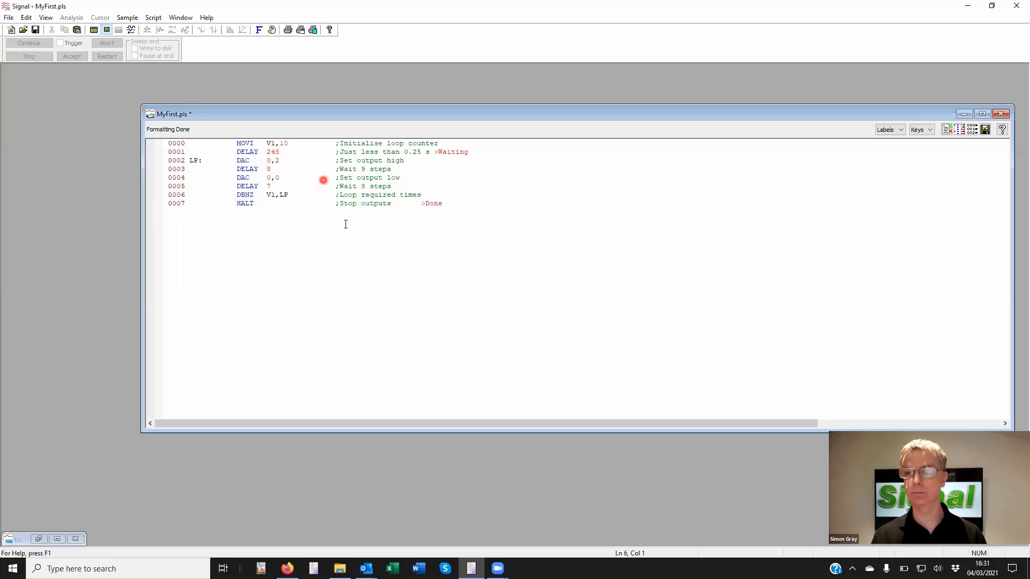
click(986, 129)
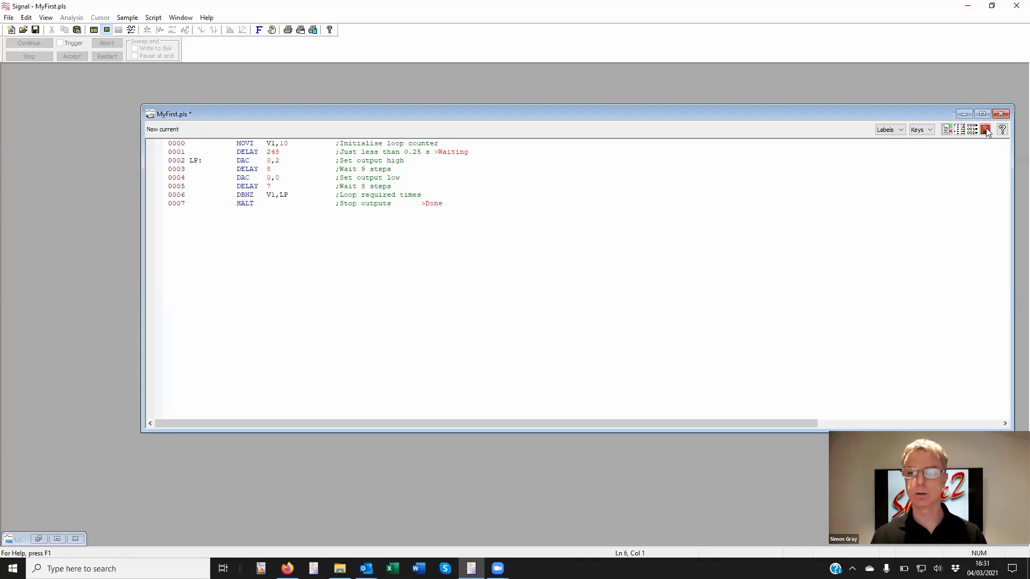
- Disable Free run without restarts in the sampling configuration, keep the Basic sweep mode, and run sampling
click(128, 18)
click(161, 28)
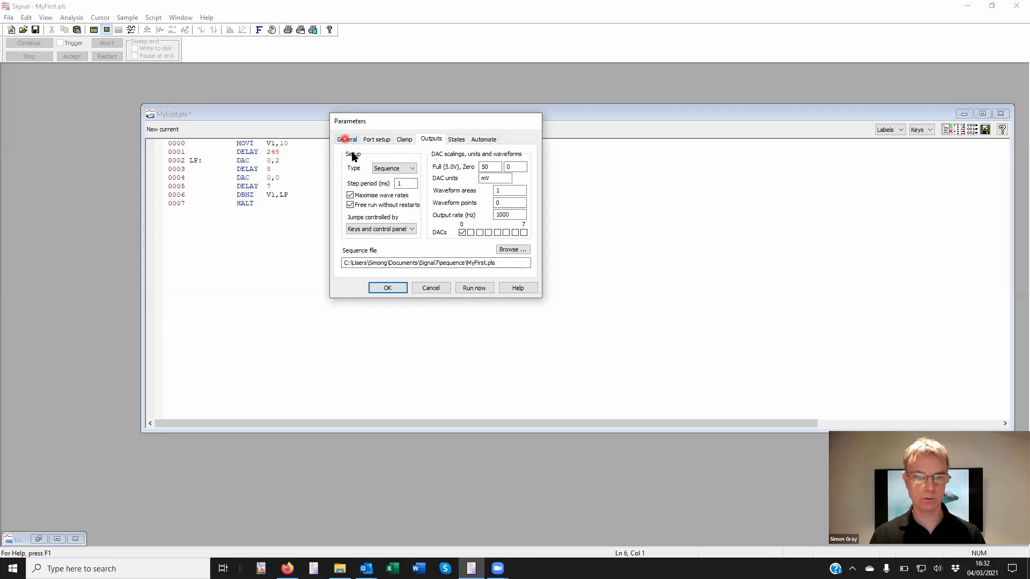
click(370, 208)
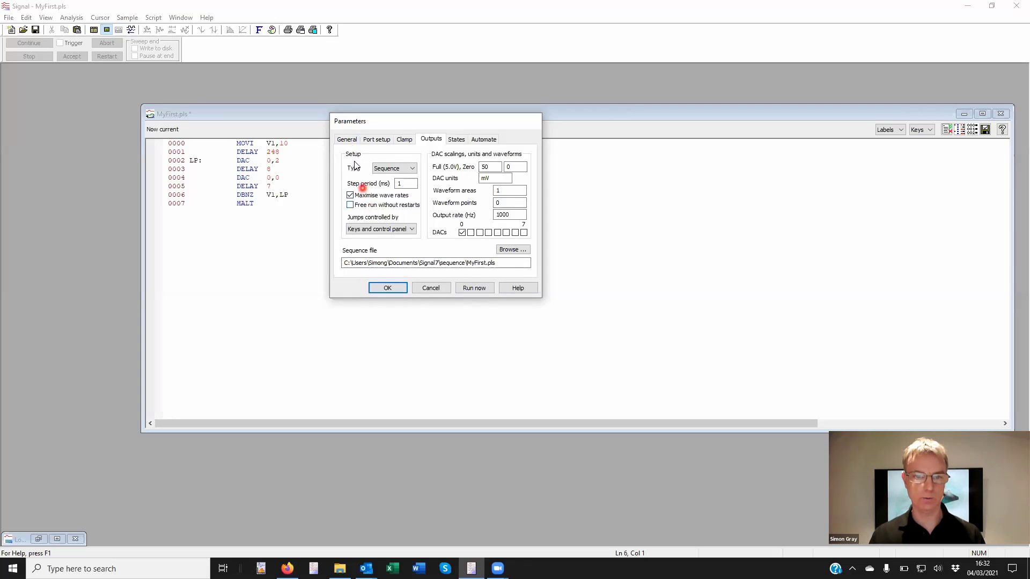
click(347, 139)
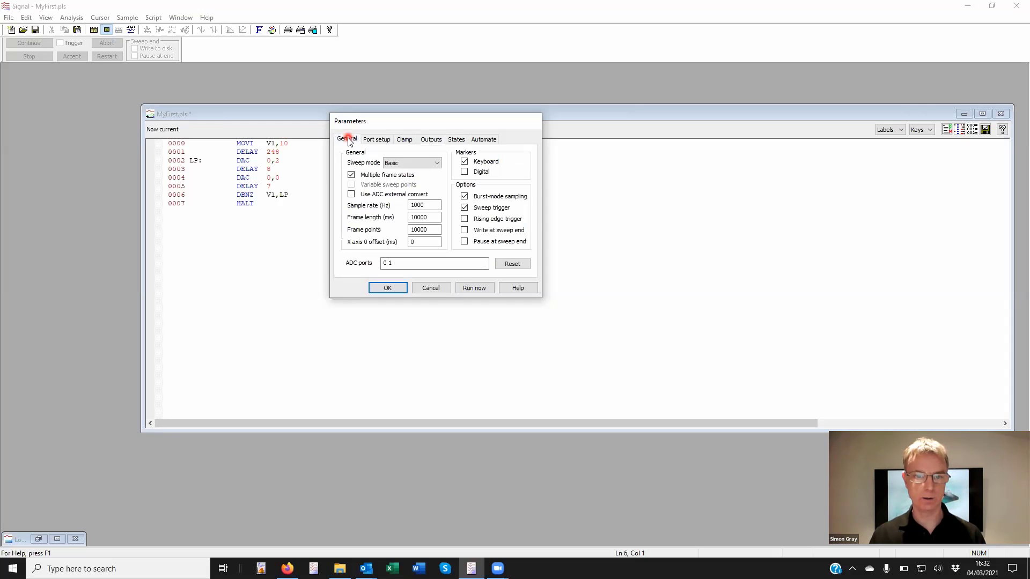
click(403, 167)
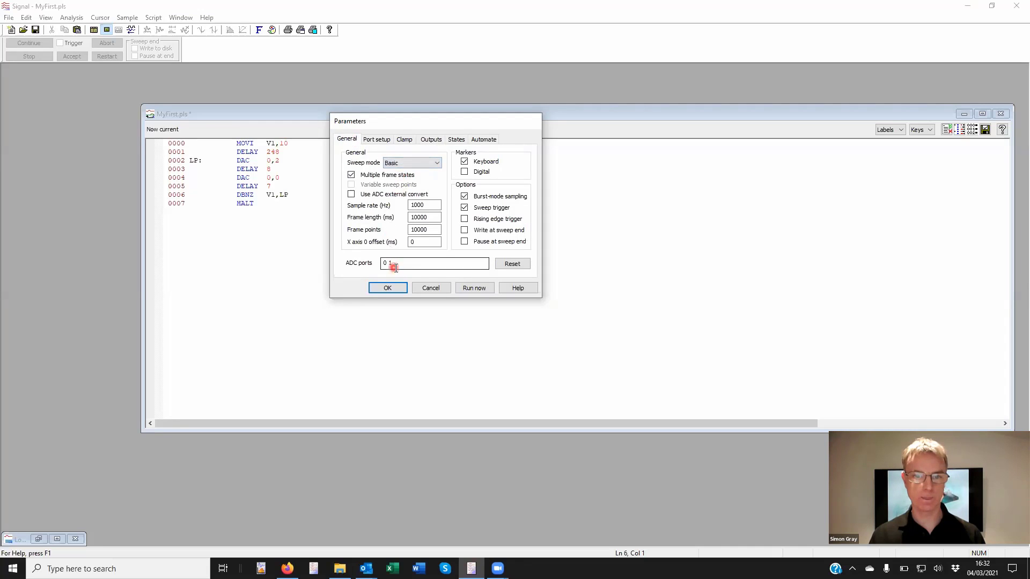
click(482, 290)
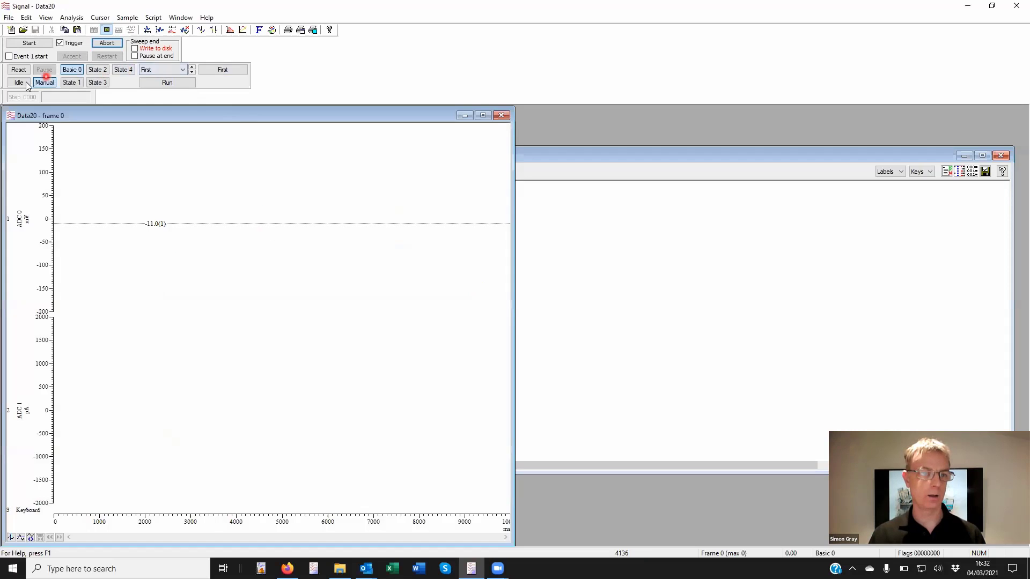
- Start the sweep with the trigger turned off, and zoom in on the pulse train on ADC 1
click(35, 45)
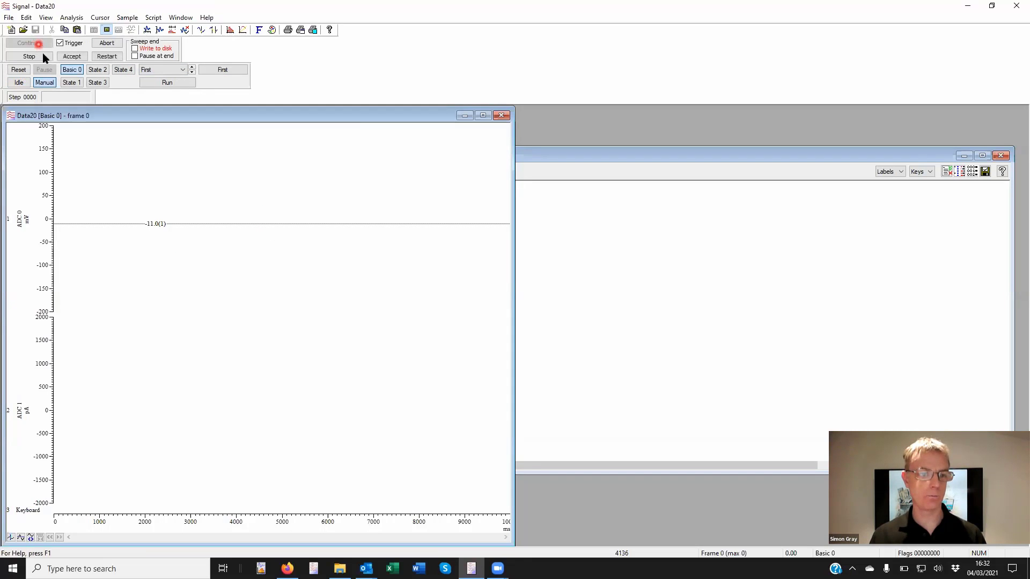
click(66, 44)
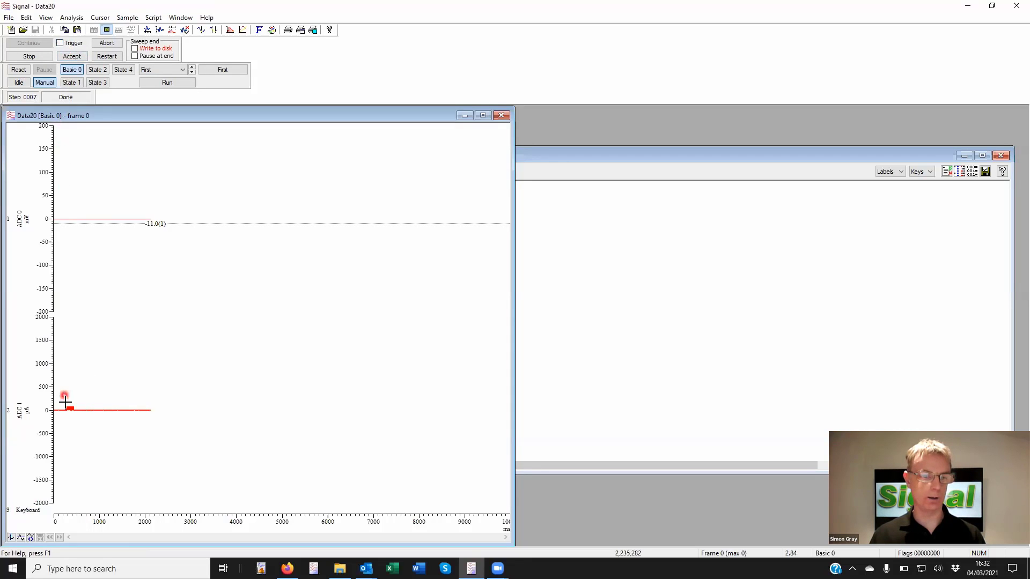
drag(63, 401, 81, 419)
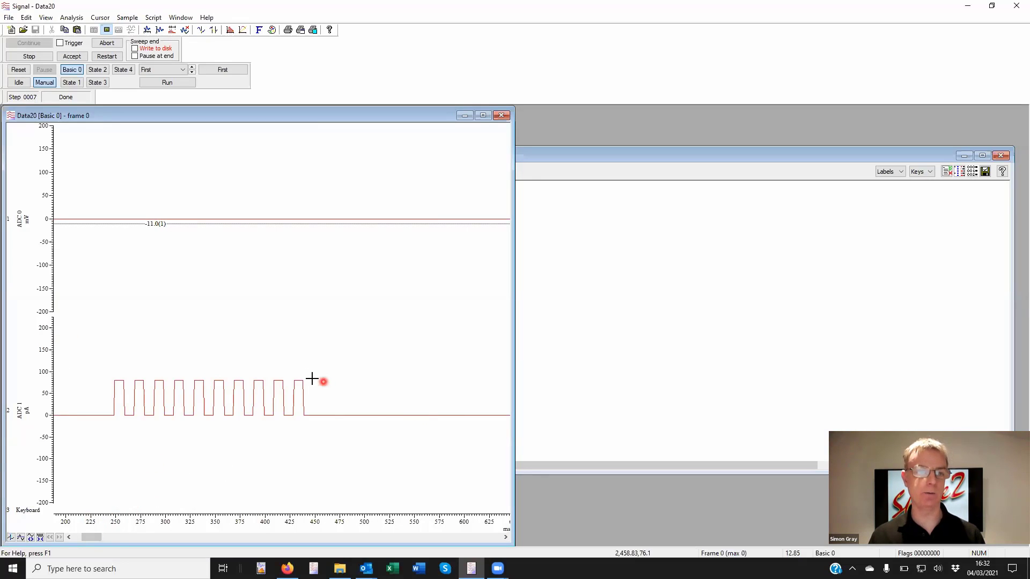
- Abort the sampling run and close the MyFirst.pls sequence
click(48, 57)
click(107, 43)
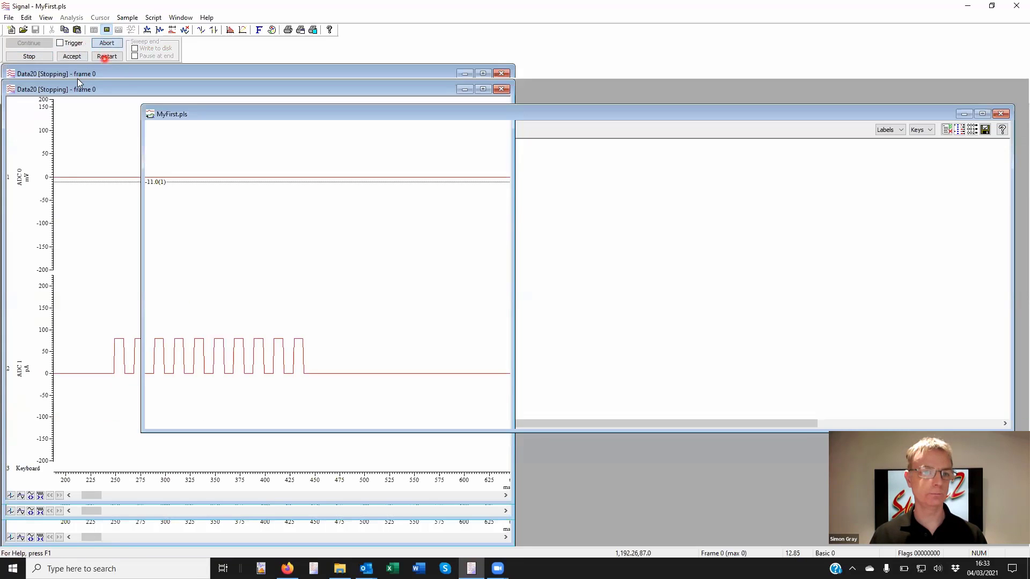
click(72, 102)
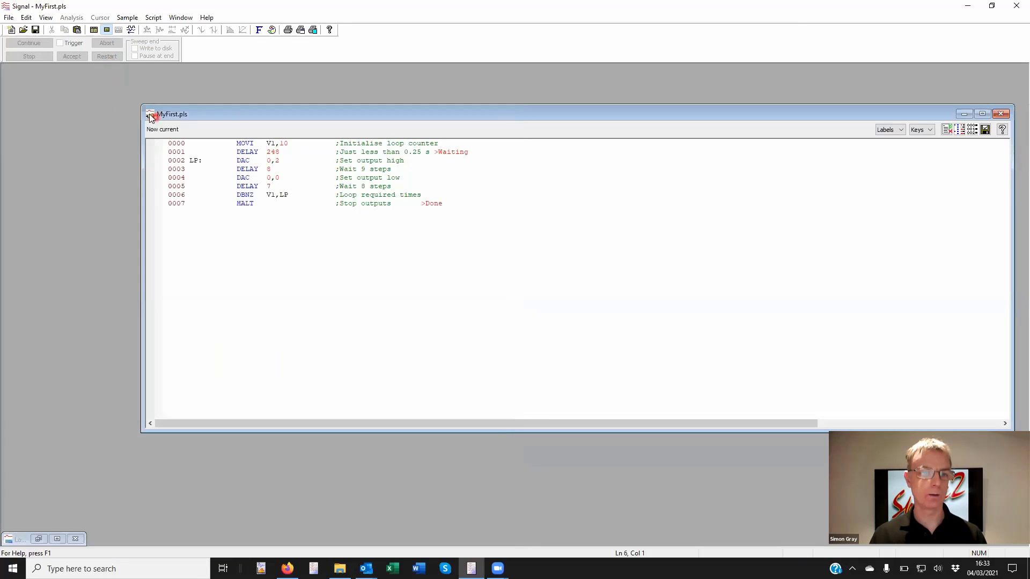
click(150, 115)
click(150, 116)
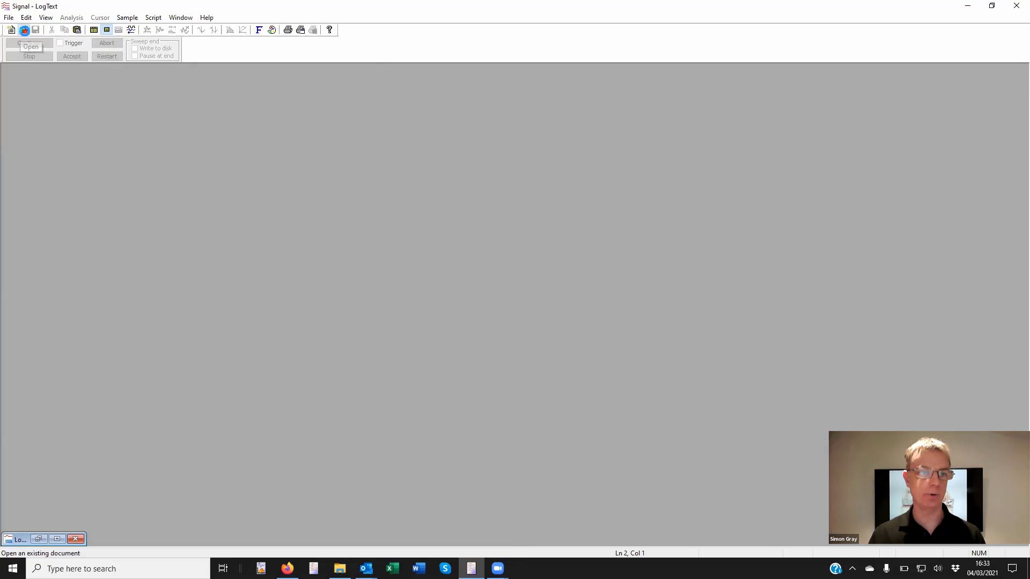
- Open the MySecond.pls sequence file from the Signal7 sequence folder
click(23, 29)
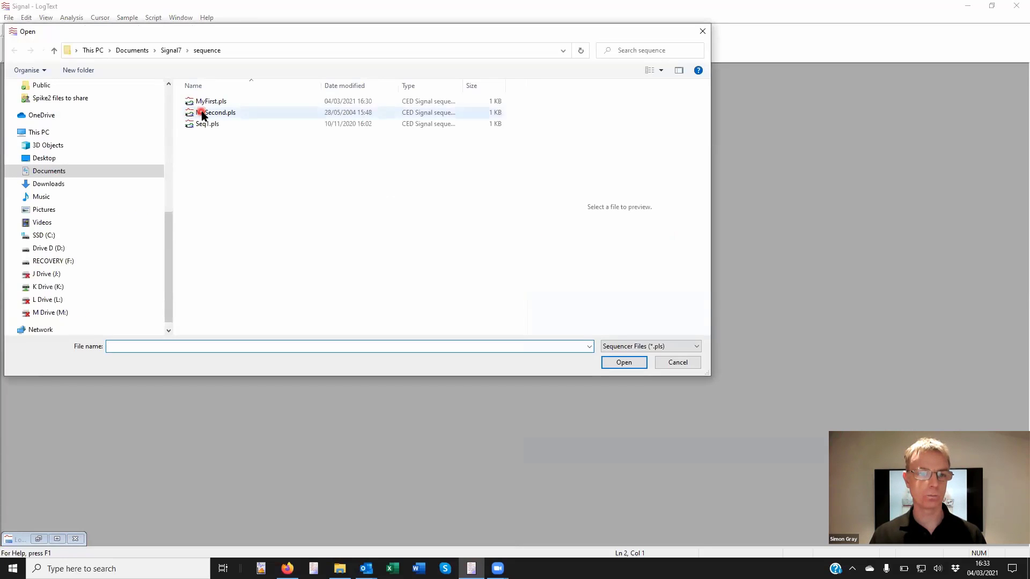
click(202, 113)
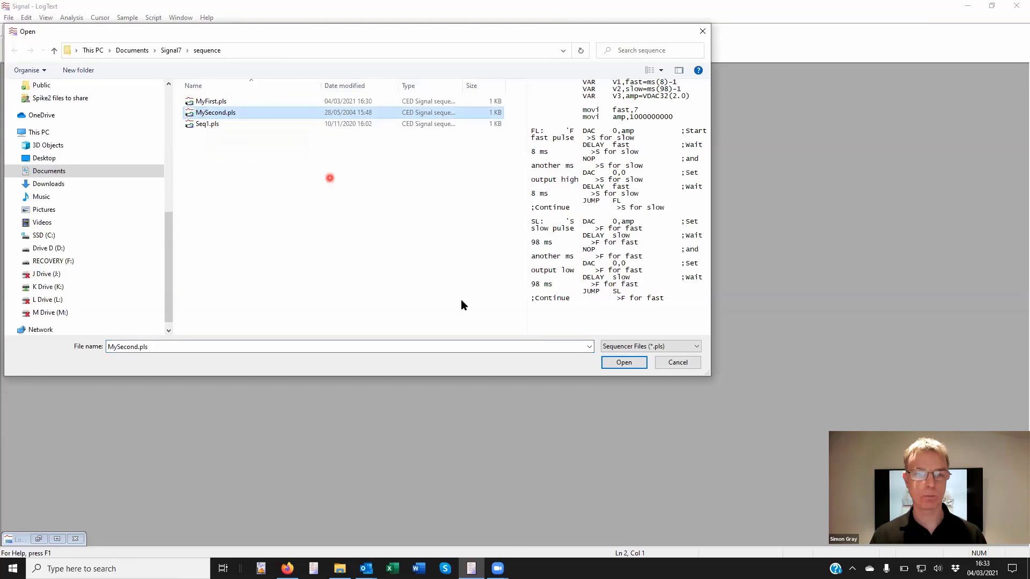
click(637, 362)
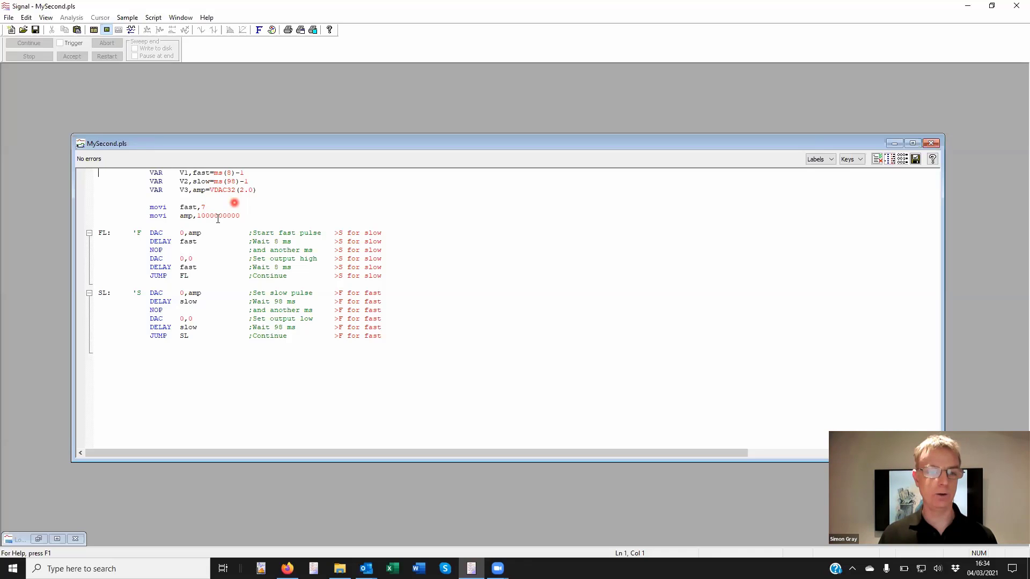
- Examine how the amp variable is used in the fast pulse section, and read the help on the VDAC32 expression function
click(195, 231)
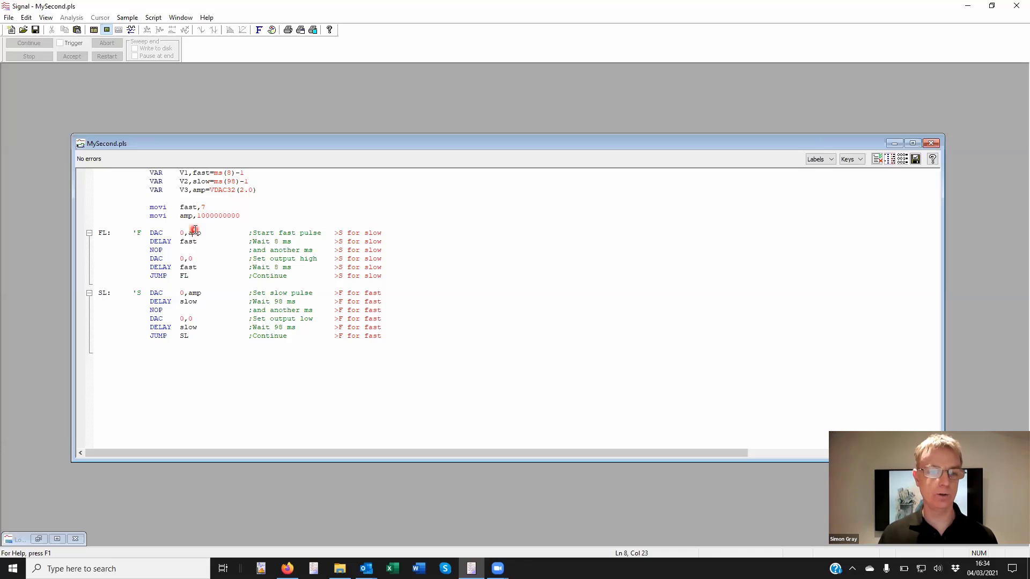
click(197, 232)
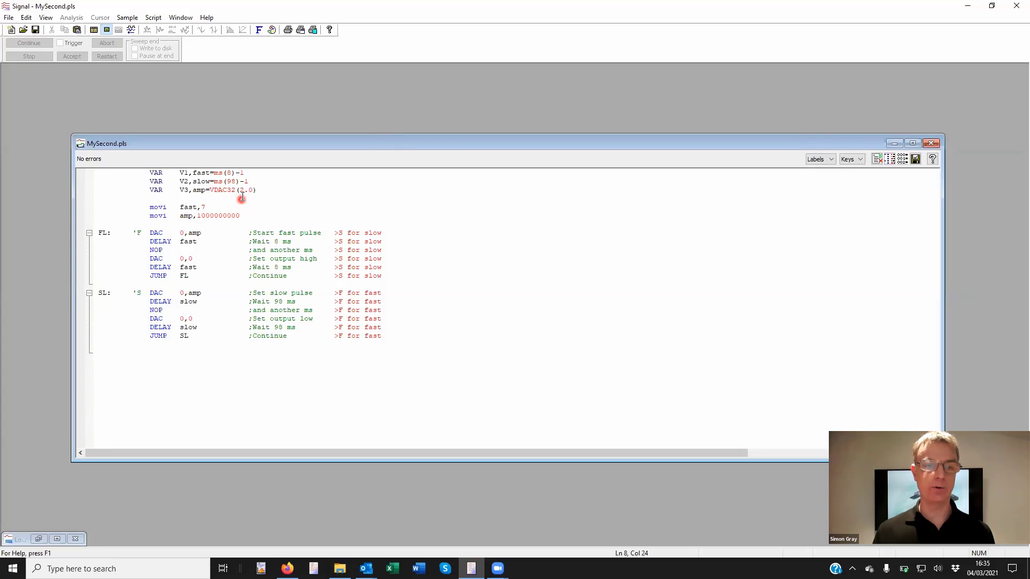
click(223, 190)
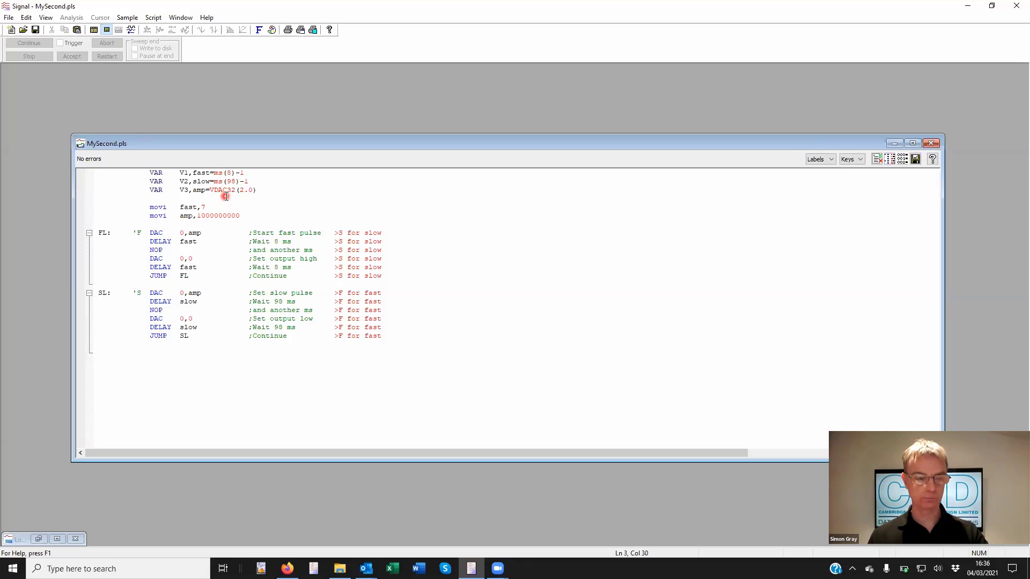
key(F1)
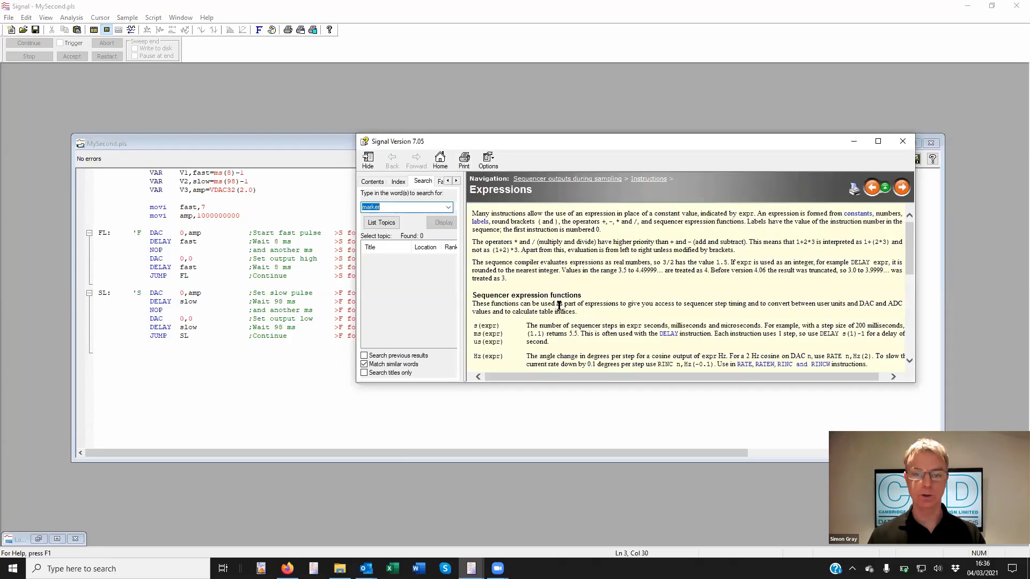
scroll(561, 306, down, 2)
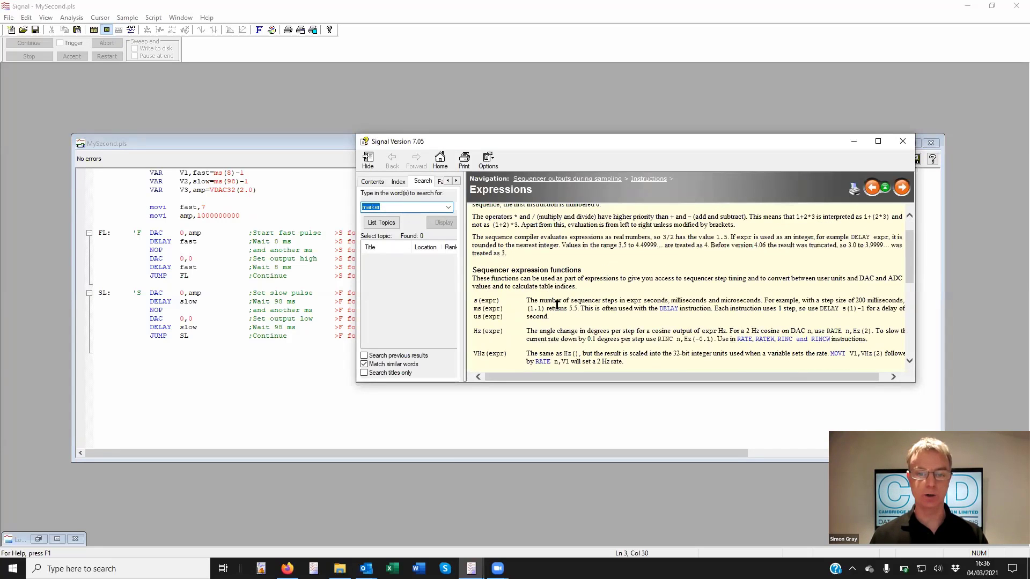
scroll(554, 304, down, 1)
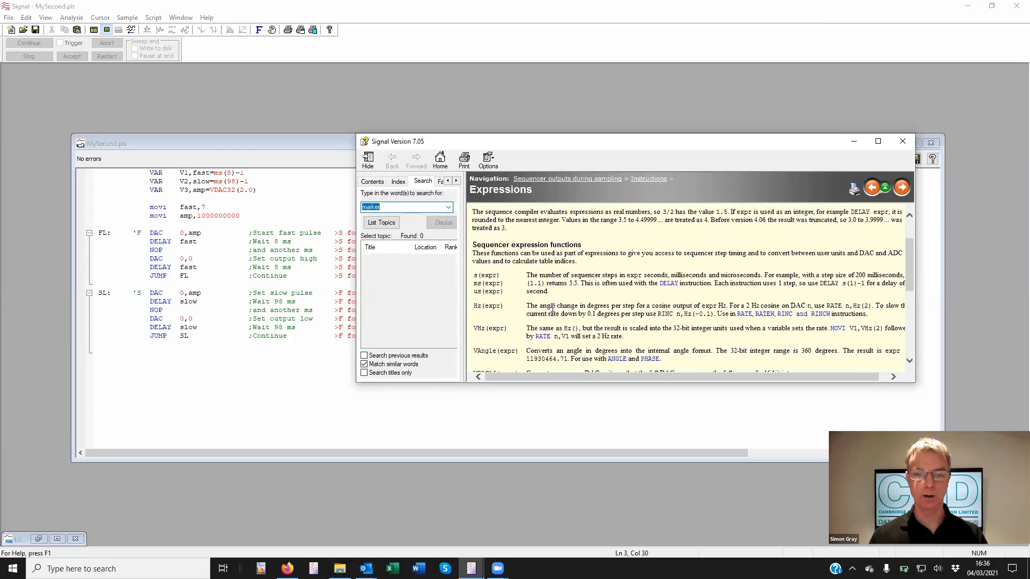
scroll(553, 306, down, 3)
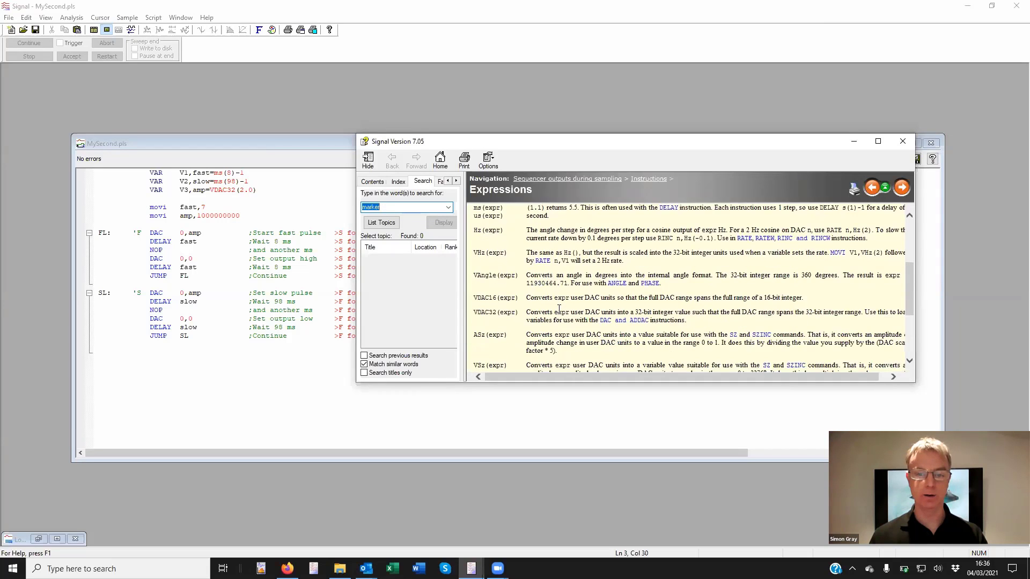
scroll(561, 309, down, 4)
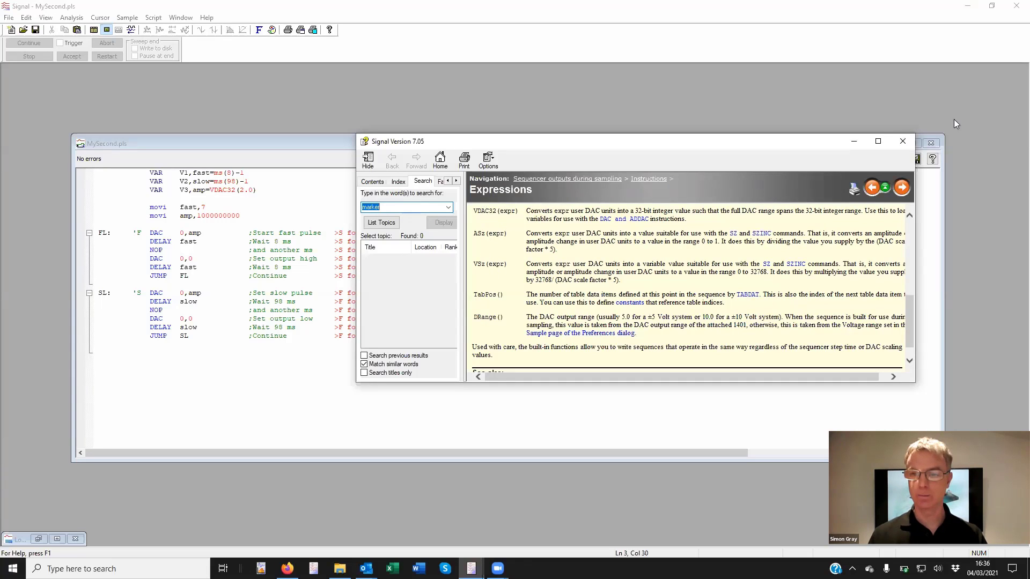
click(903, 141)
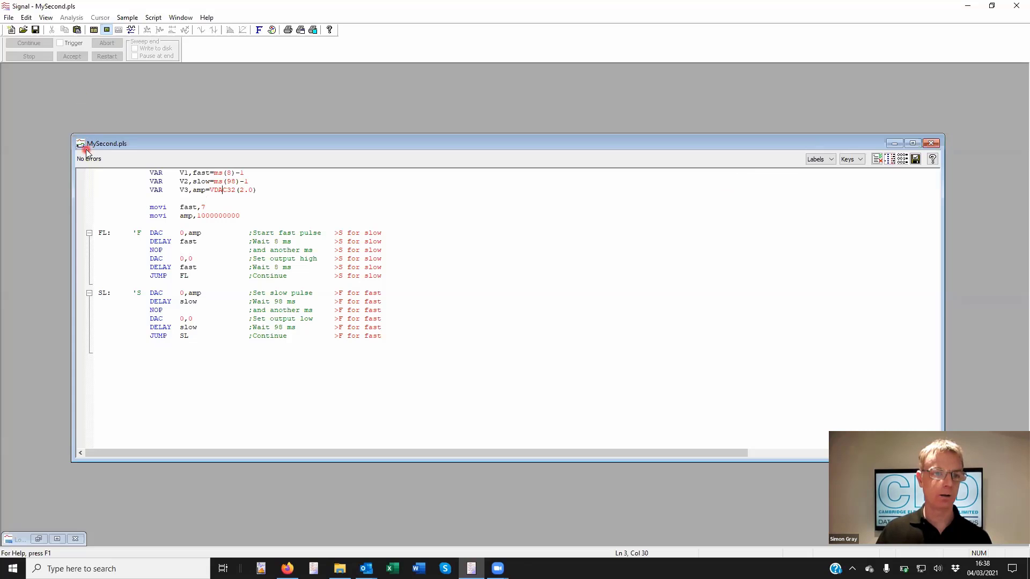
- Make MySecond.pls the current sequence, check the output settings in the sampling configuration, and run sampling
click(917, 161)
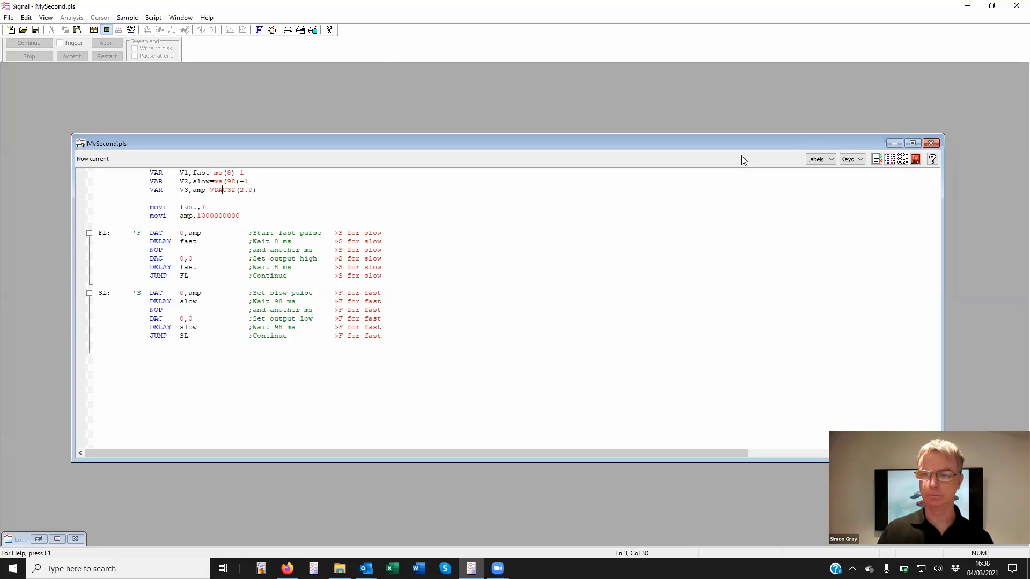
click(131, 18)
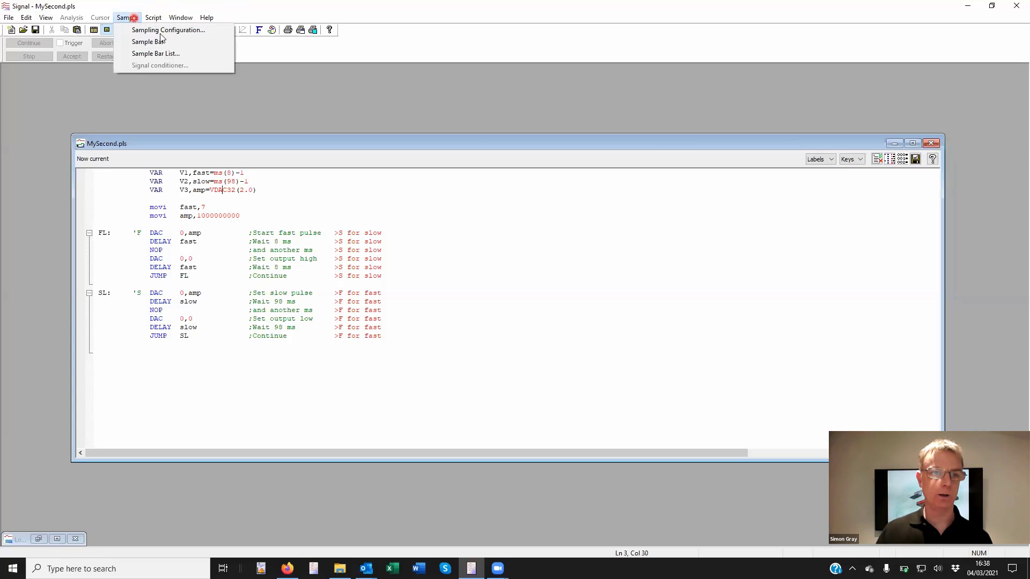
click(164, 32)
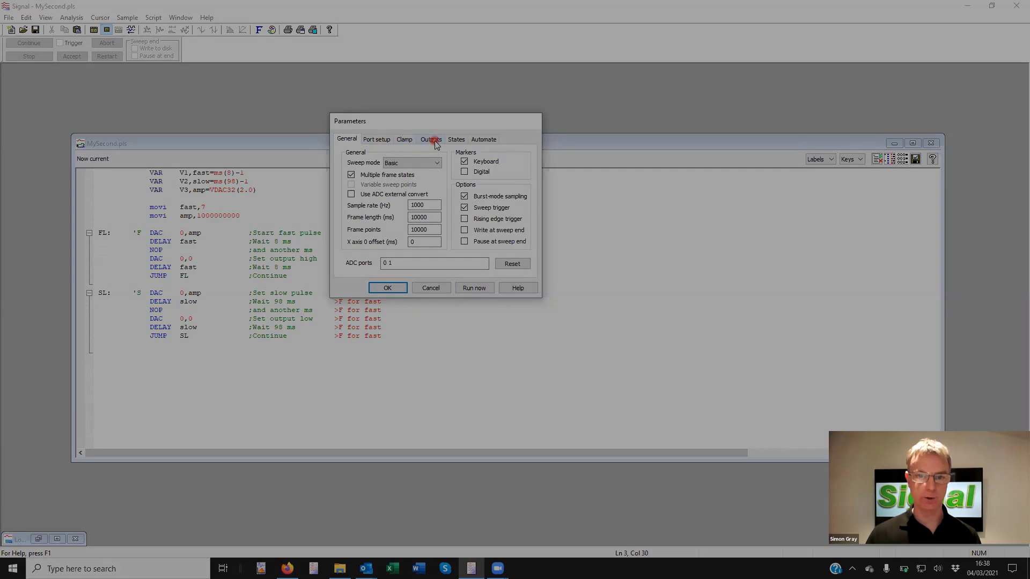
click(432, 140)
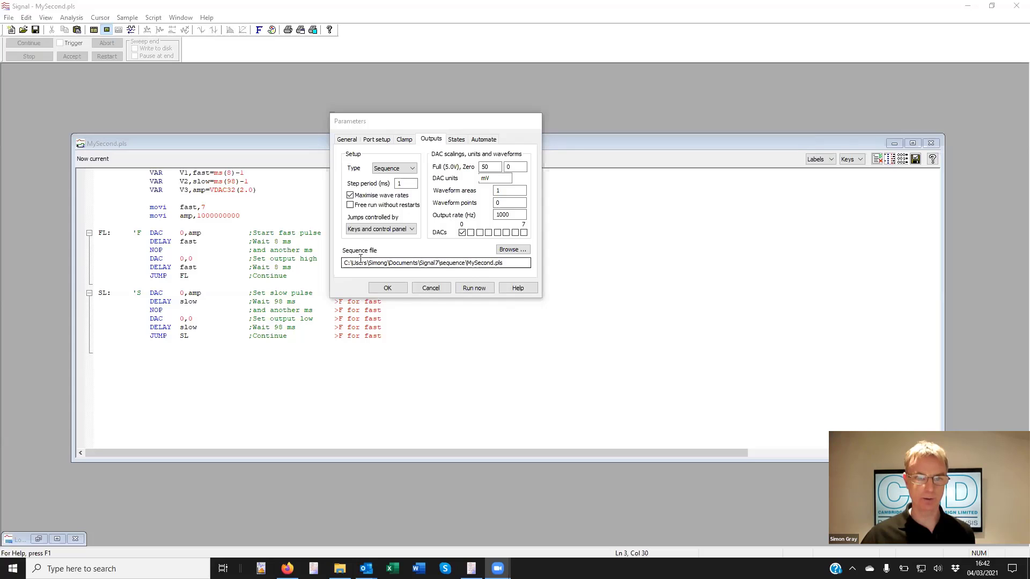
click(472, 289)
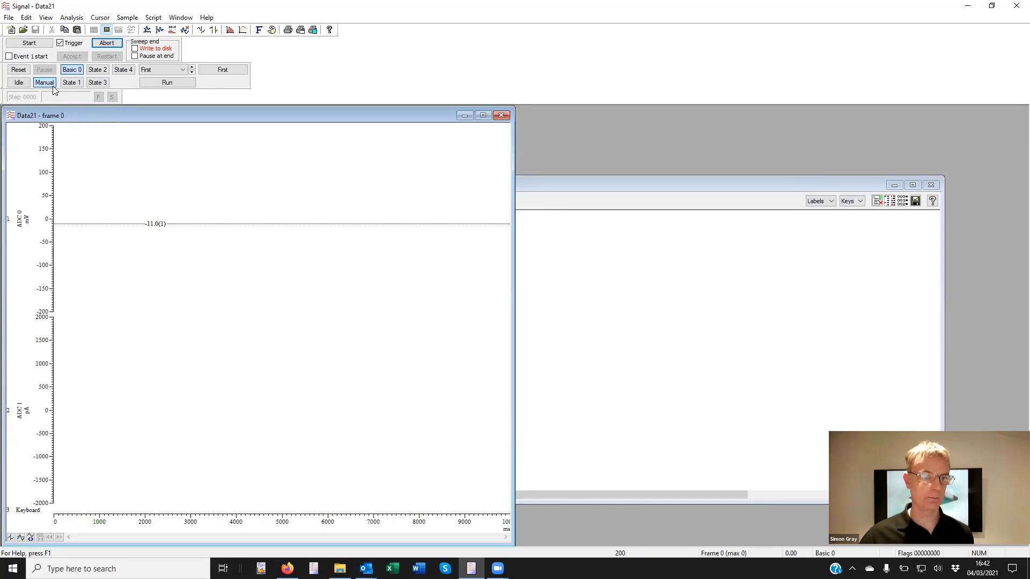
- Start the sweep with the trigger off, alternate the output between slow (S) and fast (F) pulses, and abort sampling
click(29, 44)
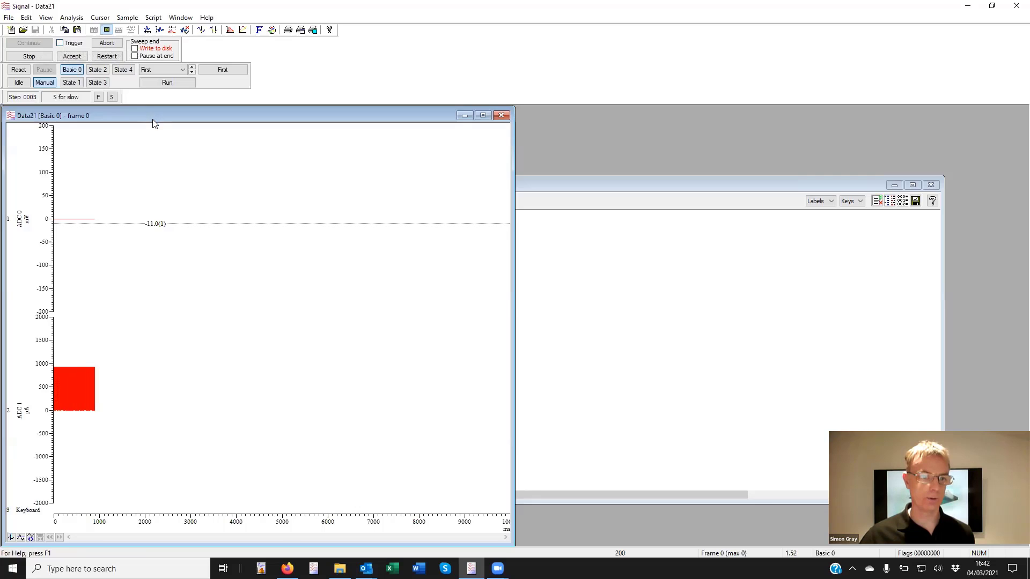
click(112, 98)
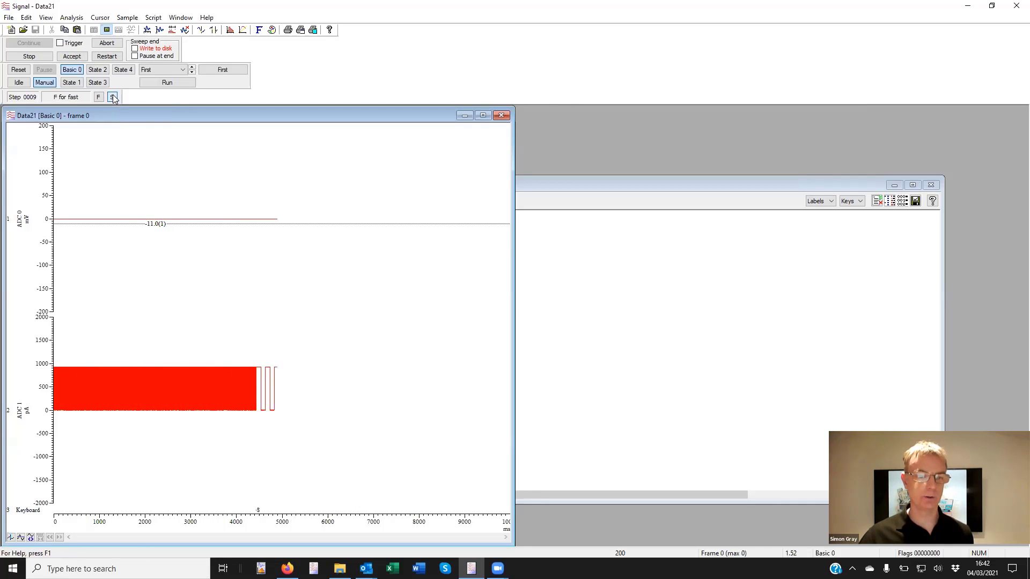
click(101, 98)
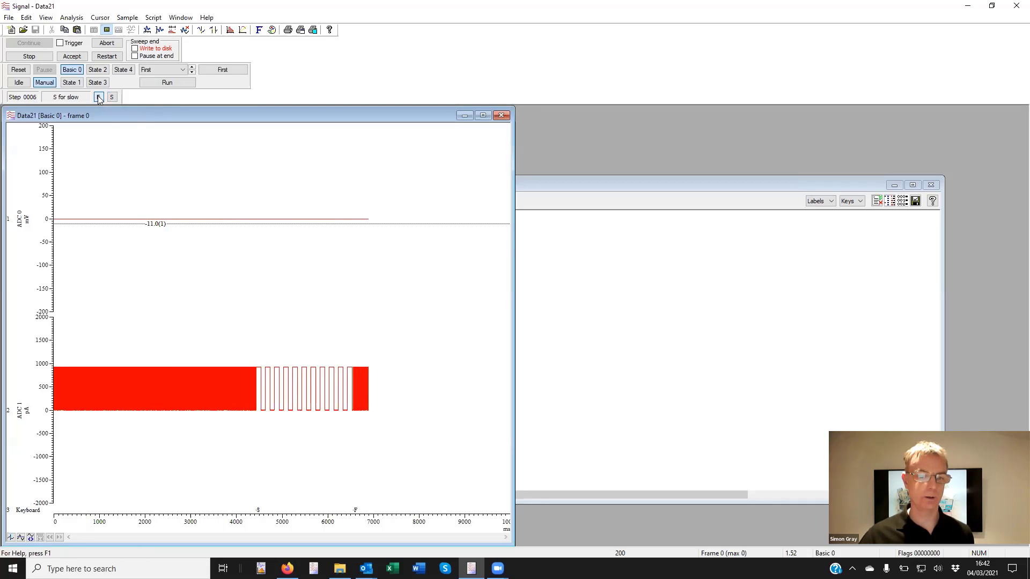
click(112, 98)
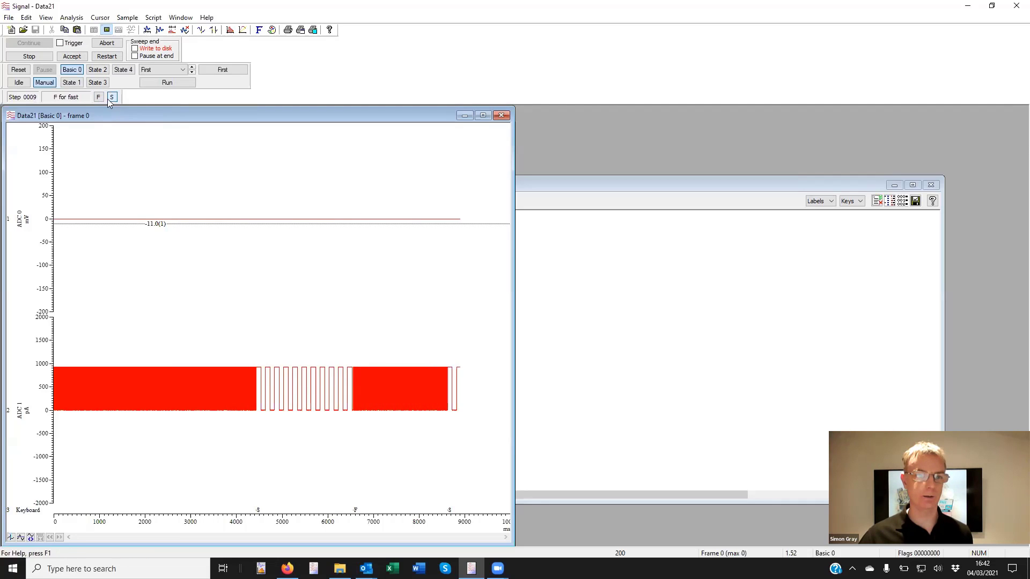
click(99, 98)
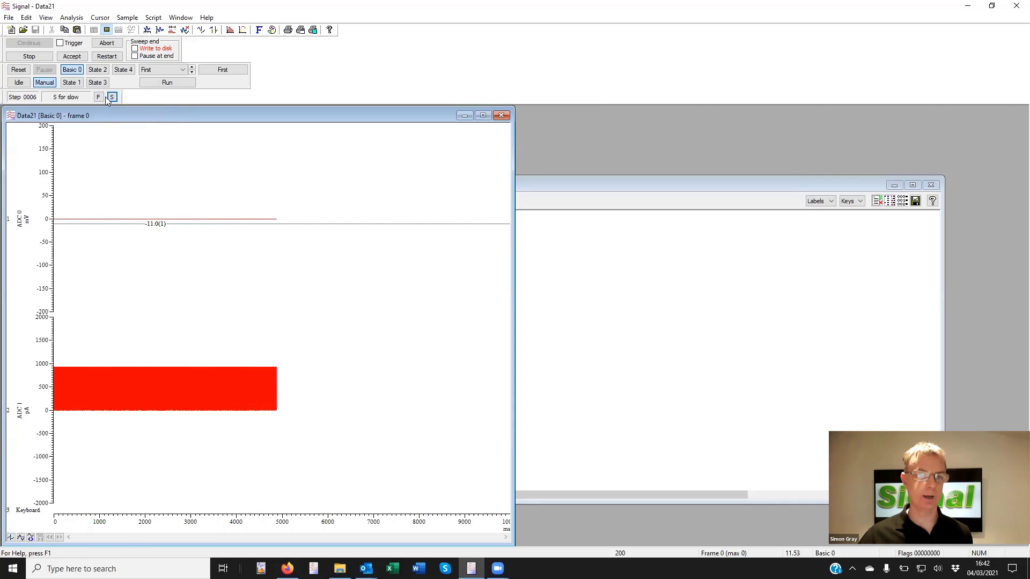
click(113, 97)
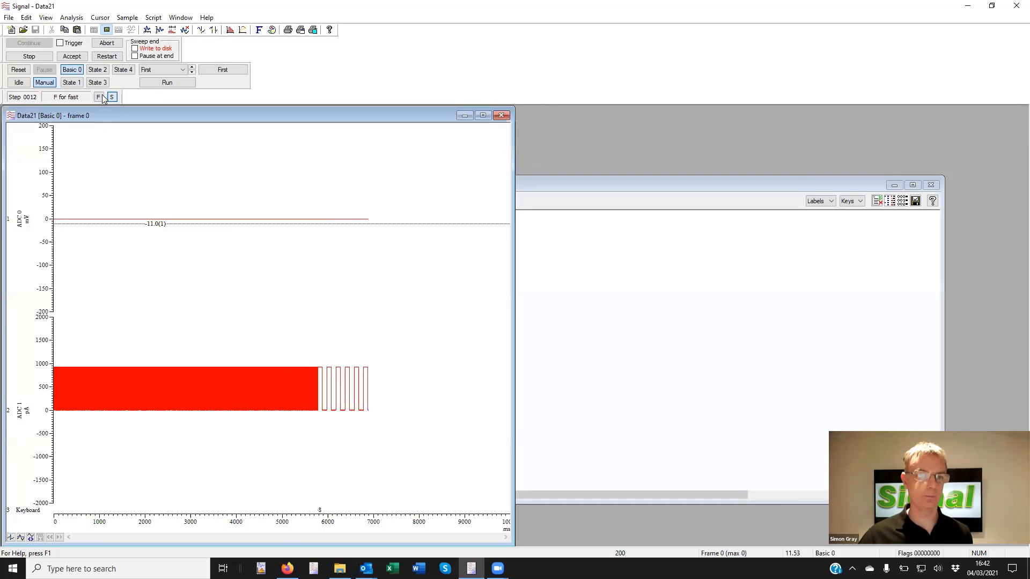
click(107, 45)
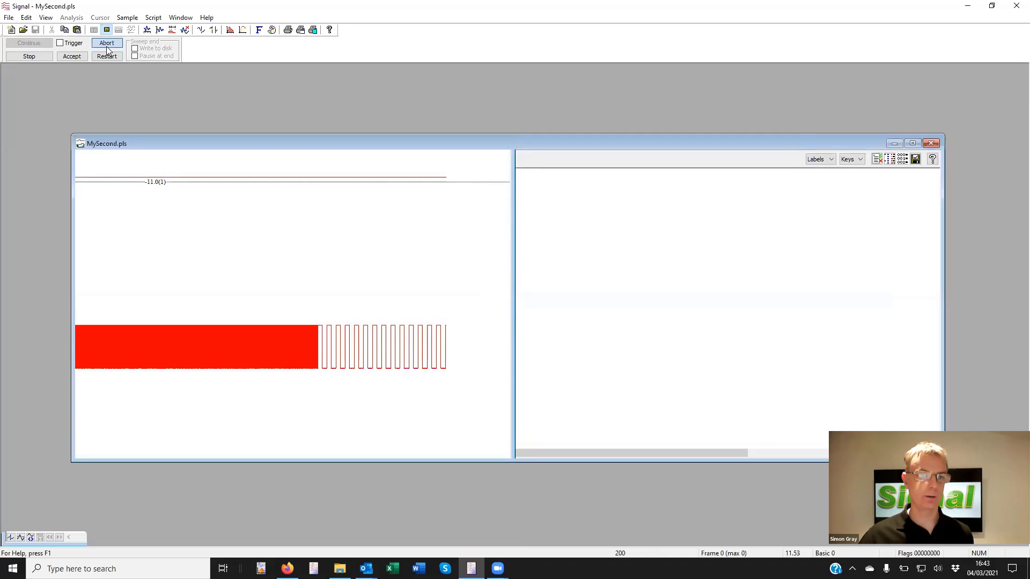
- Enable Free run without restarts in the sampling configuration's output settings, and run sampling
click(123, 17)
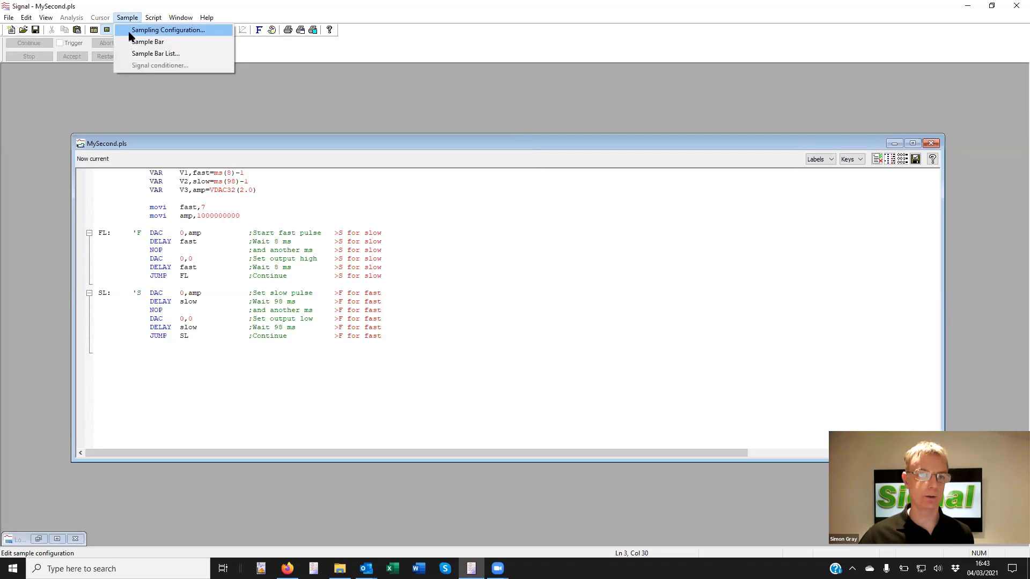
click(134, 31)
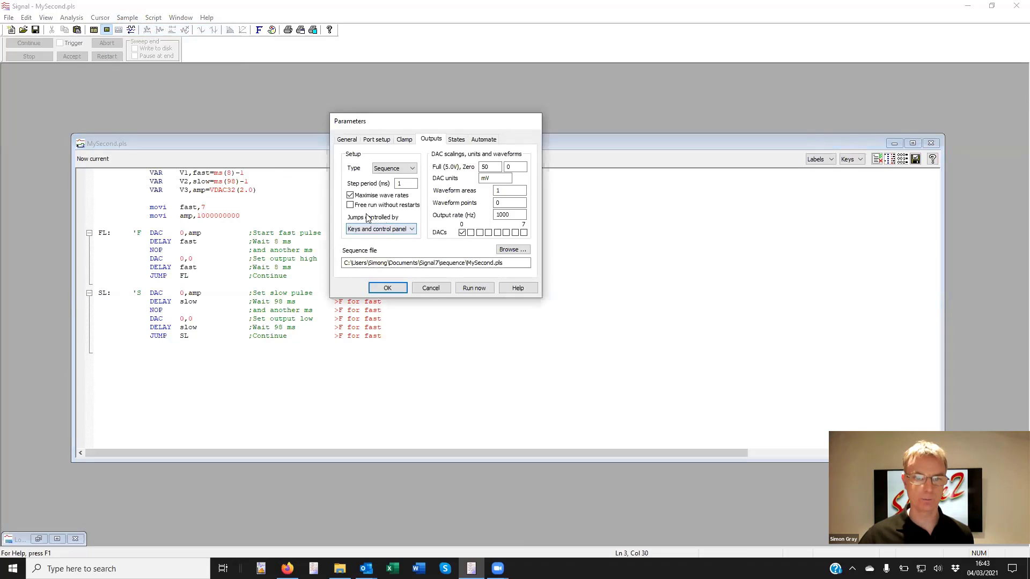
click(350, 206)
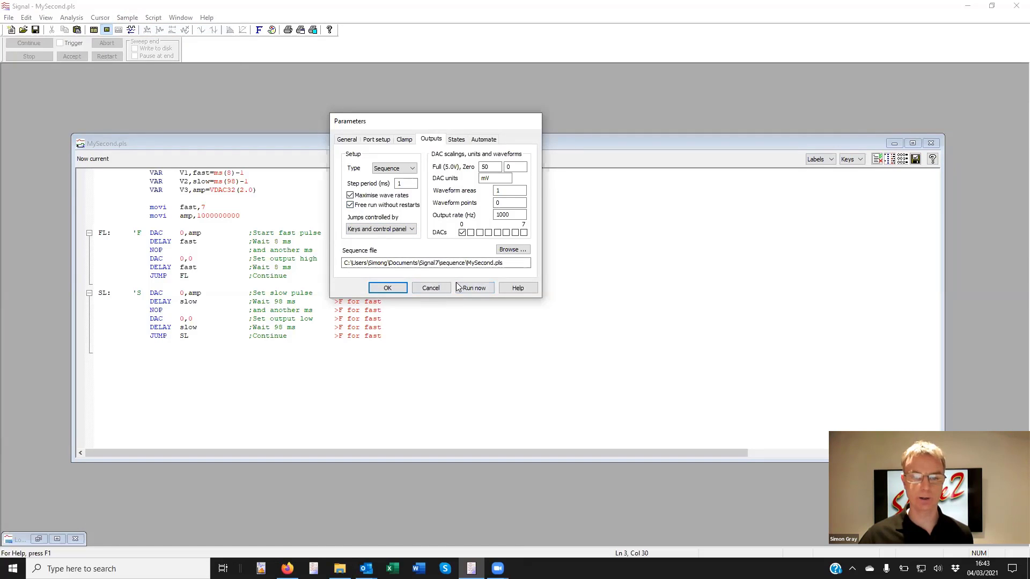
click(472, 289)
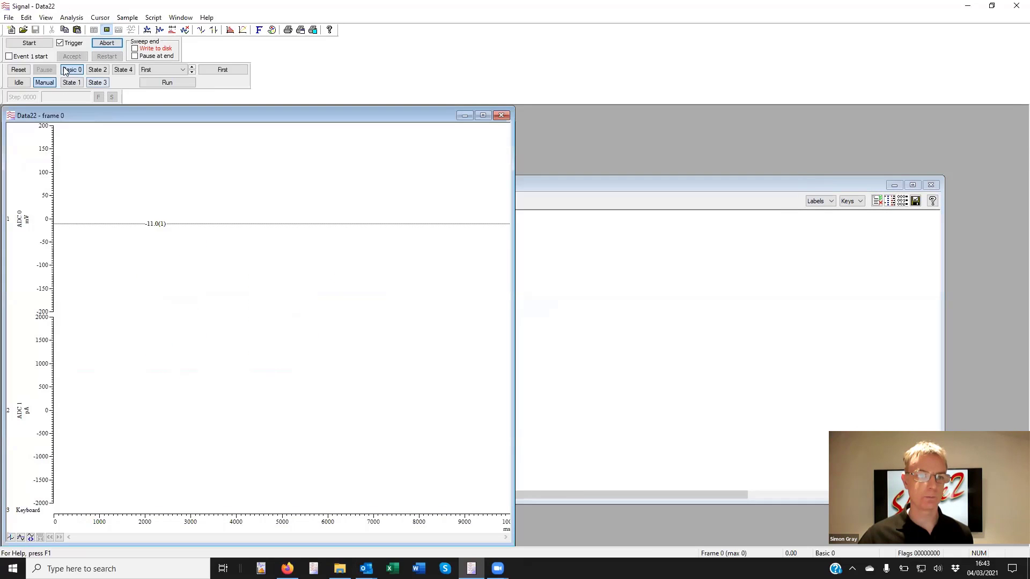
- Start the free-running sweep with the trigger turned off, and switch the output to slow pulses and back to fast ones
click(35, 45)
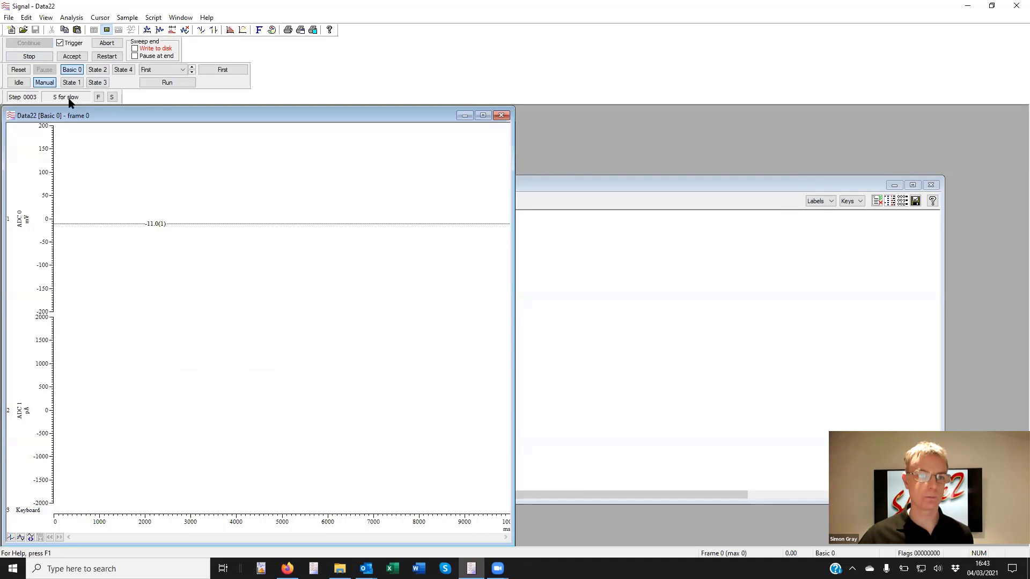
click(59, 43)
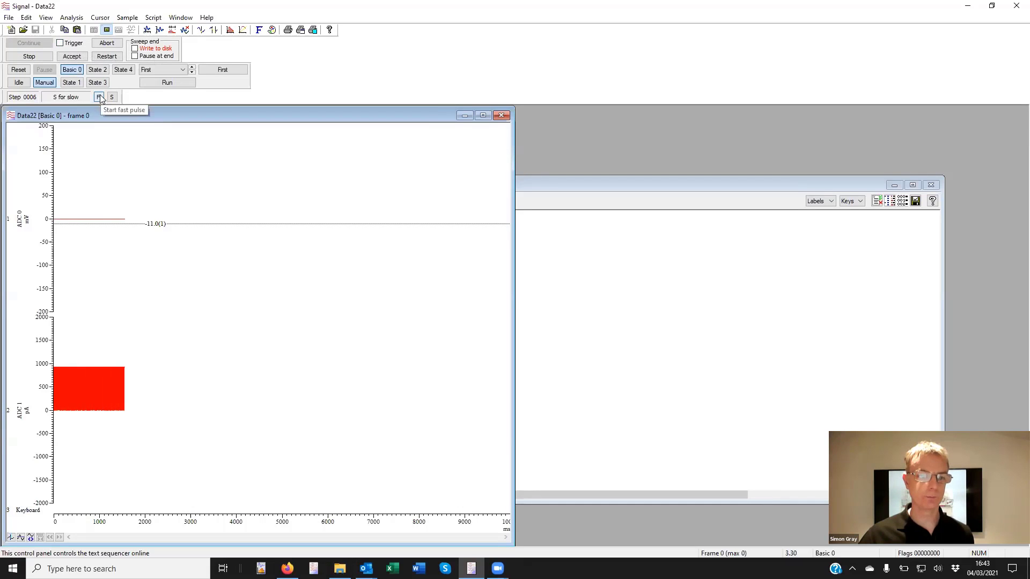
click(112, 98)
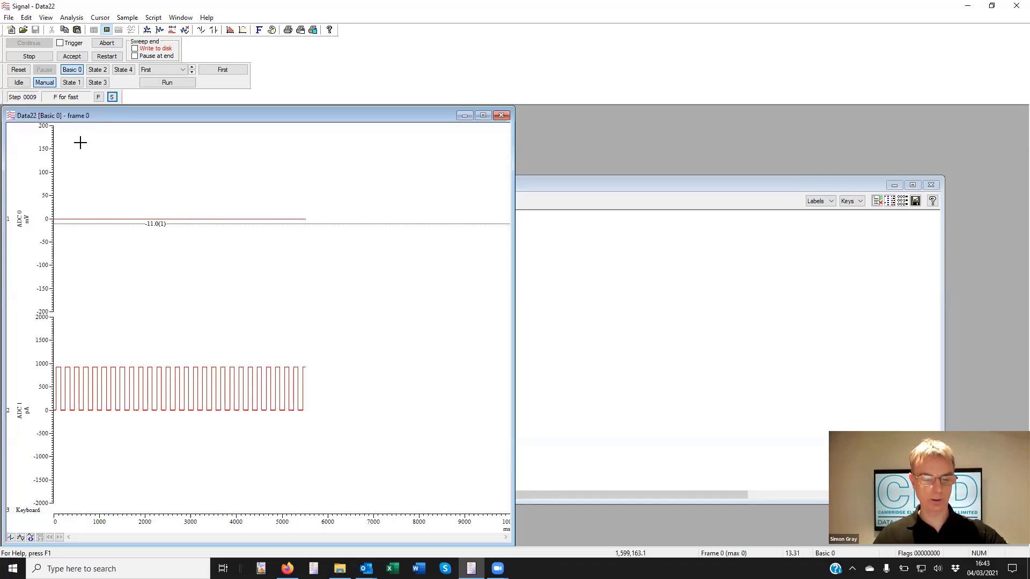
key(shift+f)
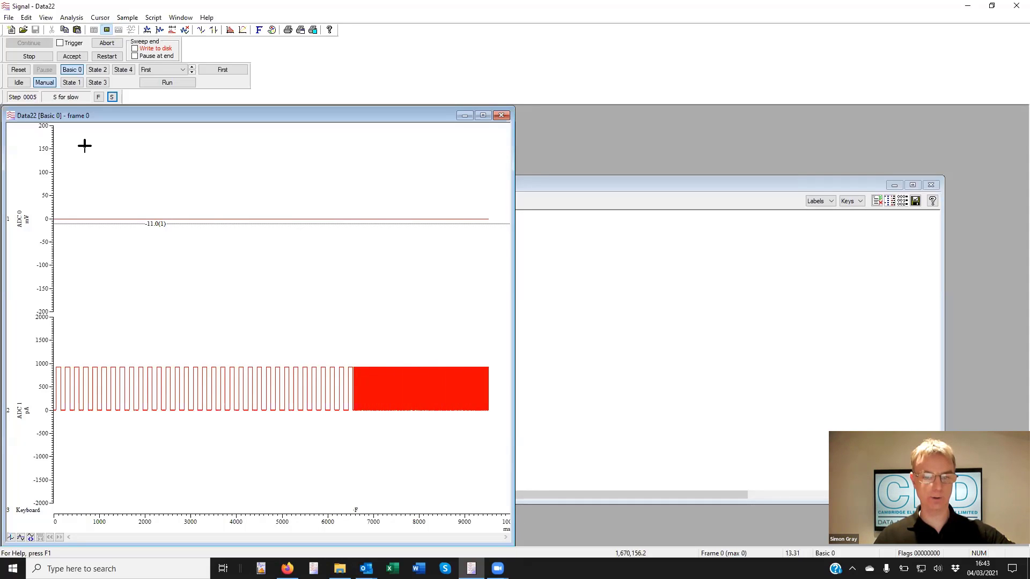
- Alternate the free-running output between slow (S) and fast (F) pulses several times, and abort sampling
key(shift+s)
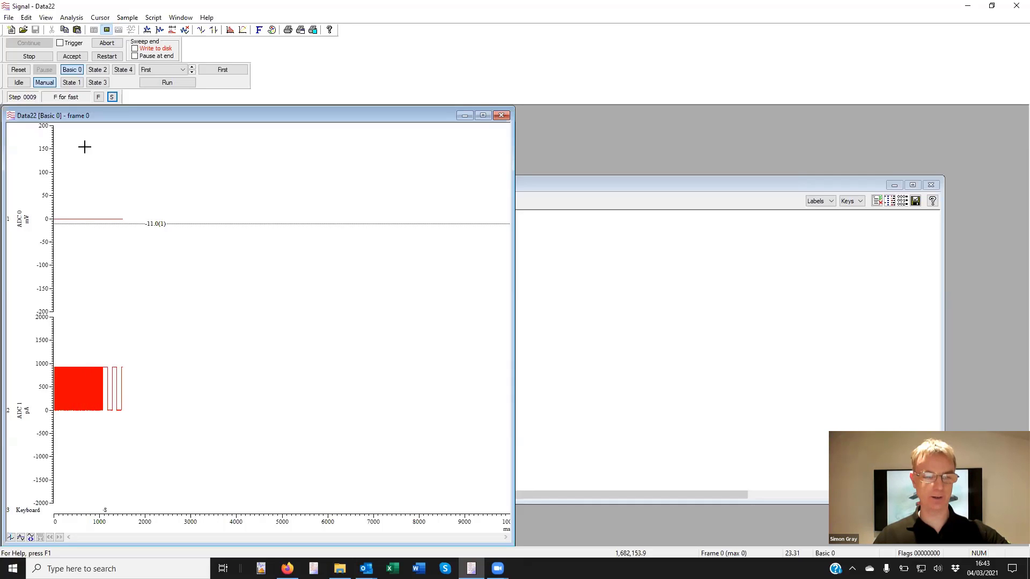
key(shift+f)
key(shift+s)
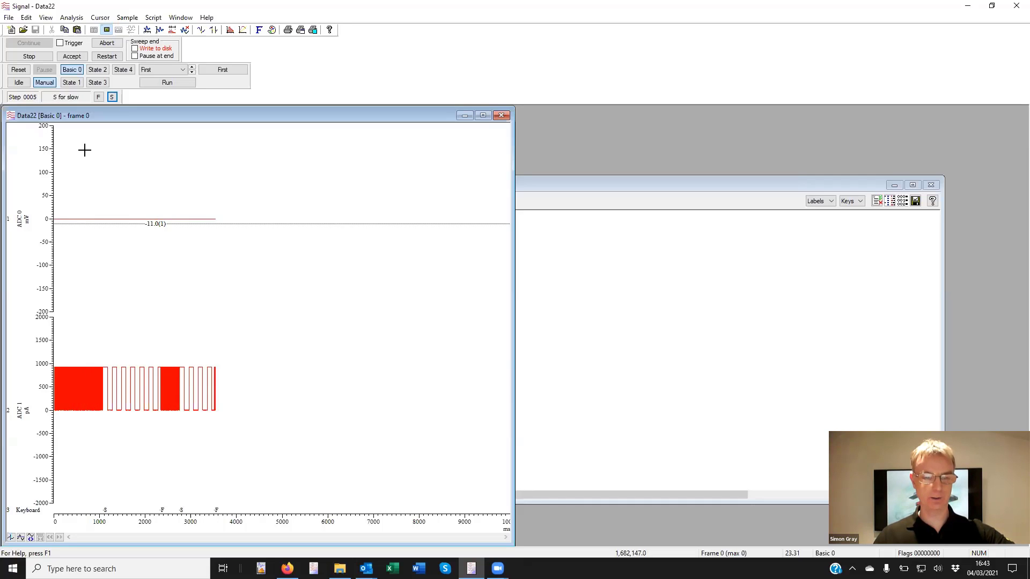
key(shift+f)
key(shift+s)
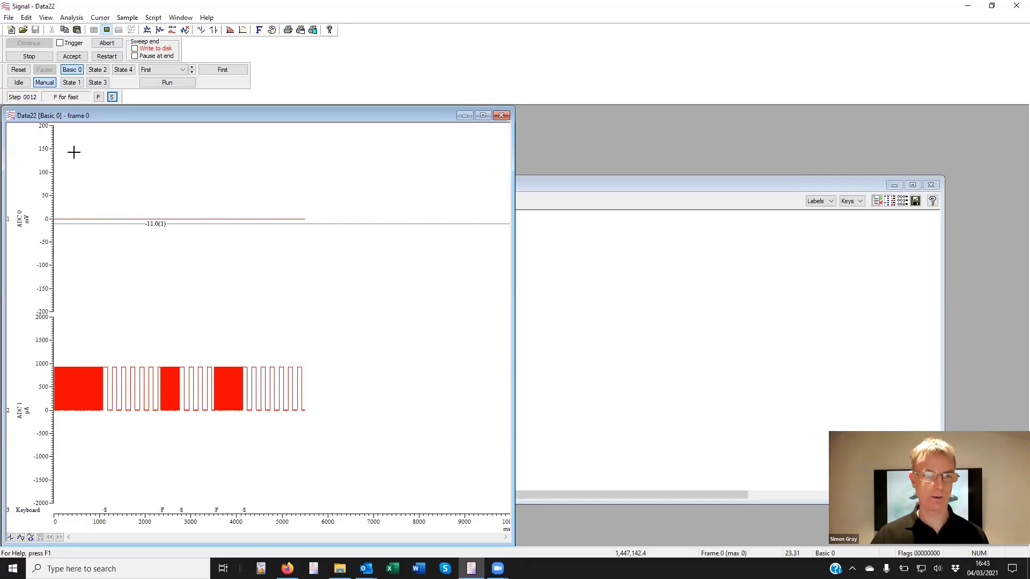
click(94, 44)
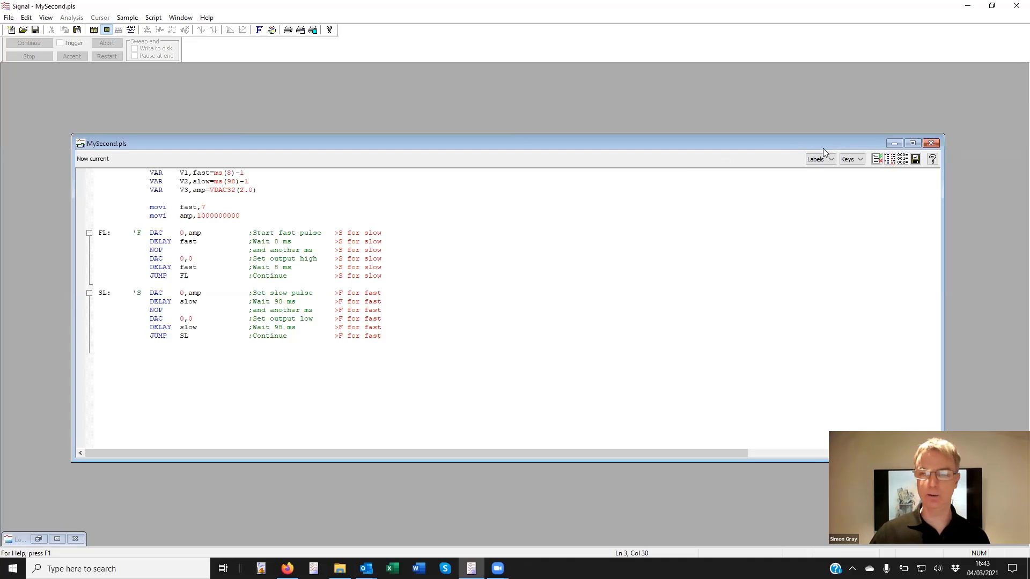
- Close the MySecond.pls sequence window and check the output settings in the sampling configuration without changing them
drag(827, 144, 865, 106)
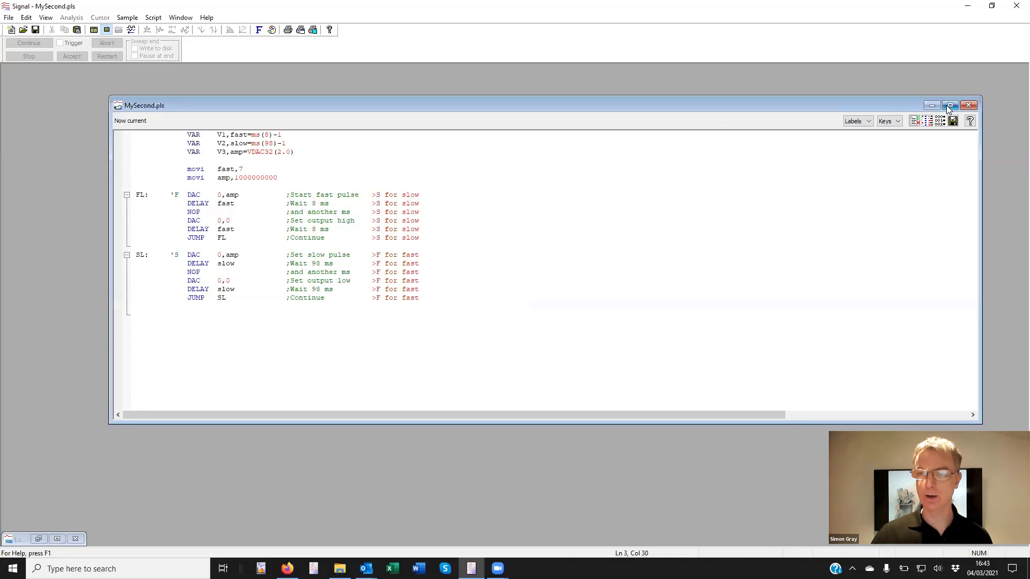
click(966, 105)
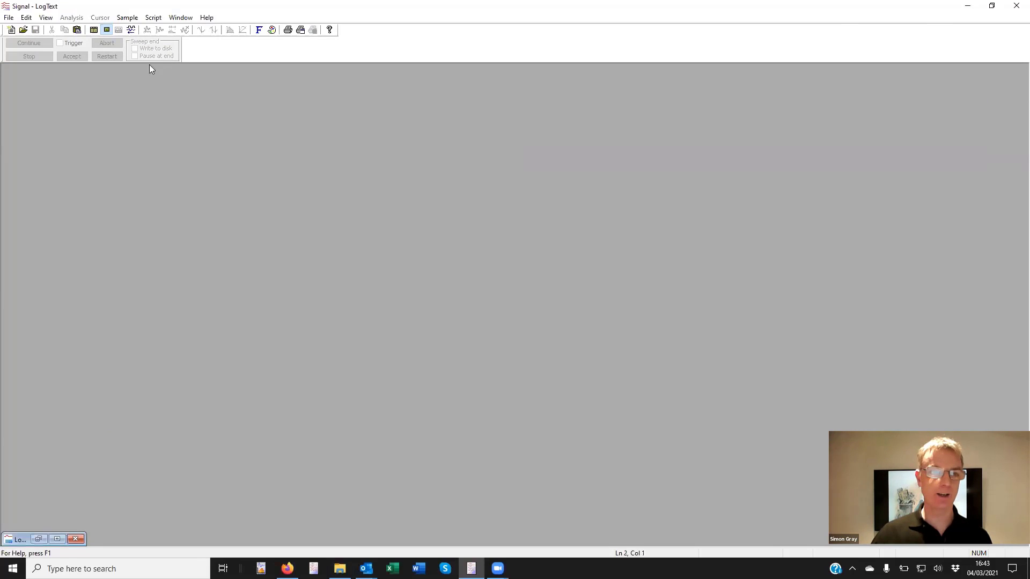
click(128, 19)
click(140, 30)
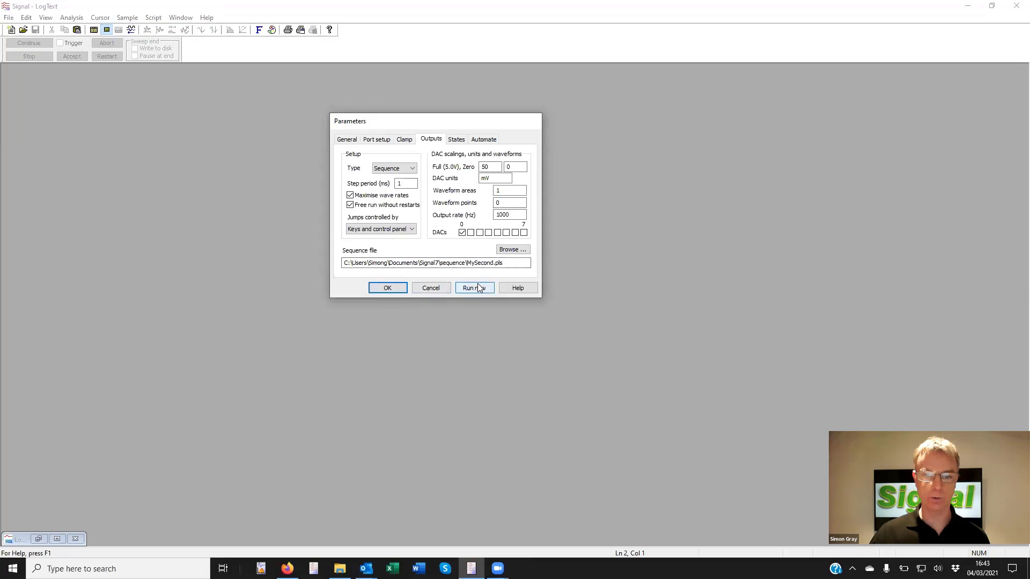
click(429, 289)
- Open the recent script Test baseline check sequencer v2.3.sgs and look through the code that writes the output sequence
click(7, 18)
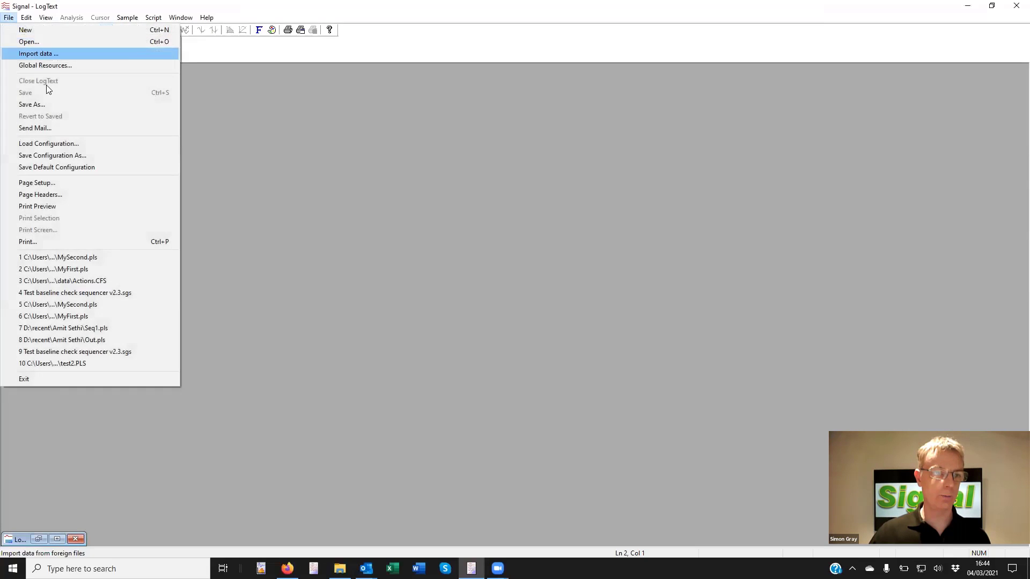
click(81, 294)
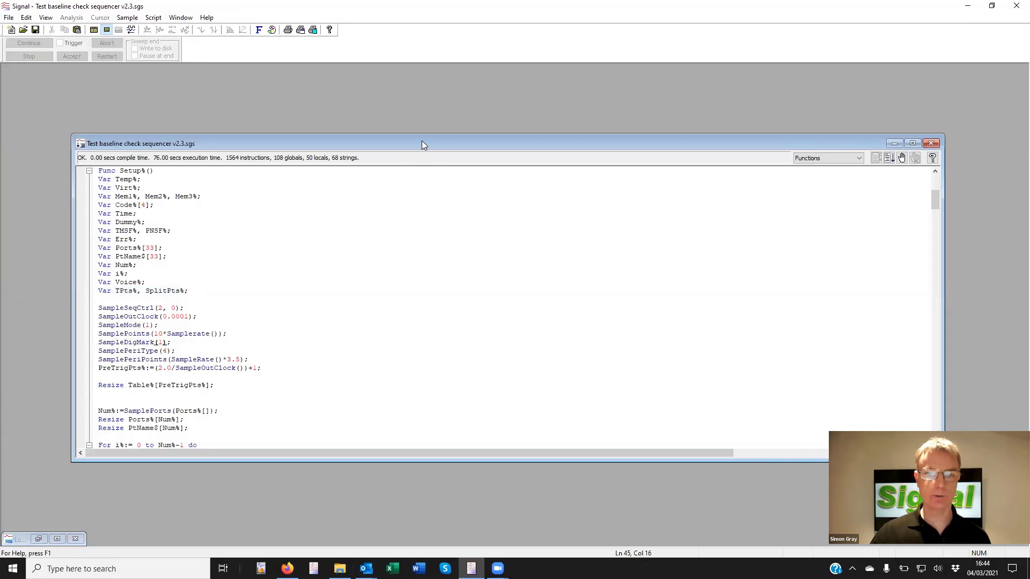
drag(424, 140, 423, 99)
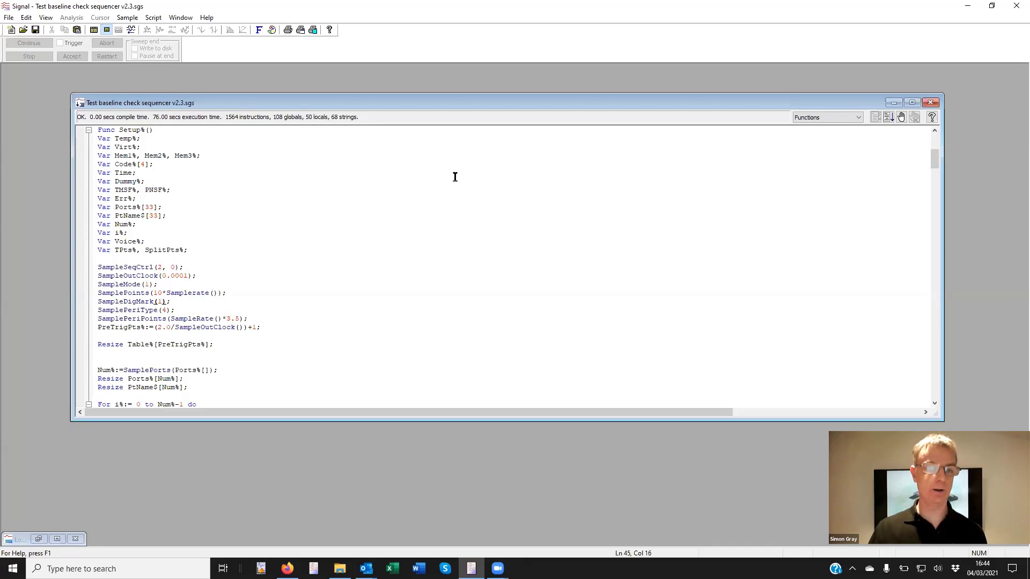
drag(936, 152, 889, 364)
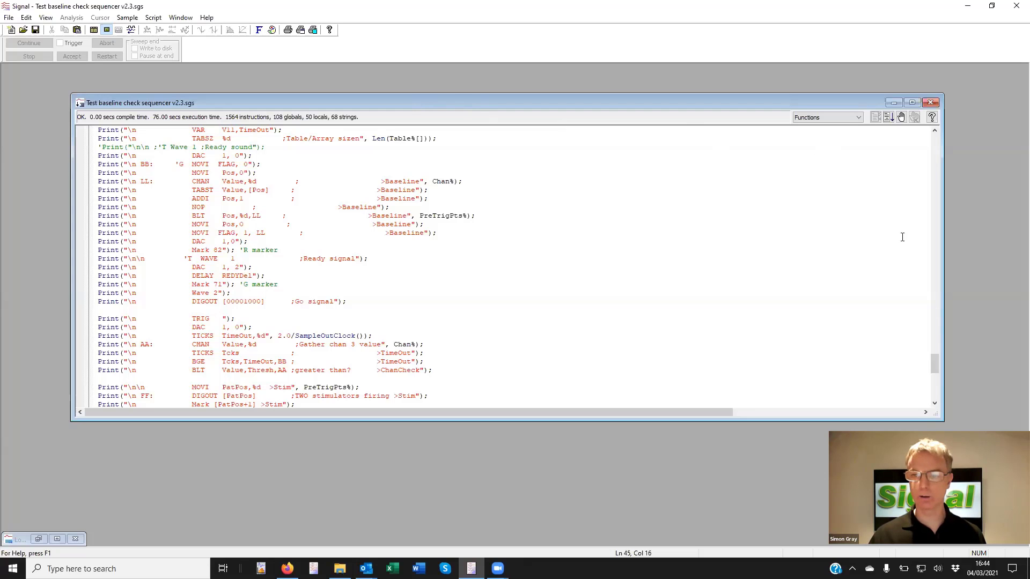
scroll(940, 337, up, 20)
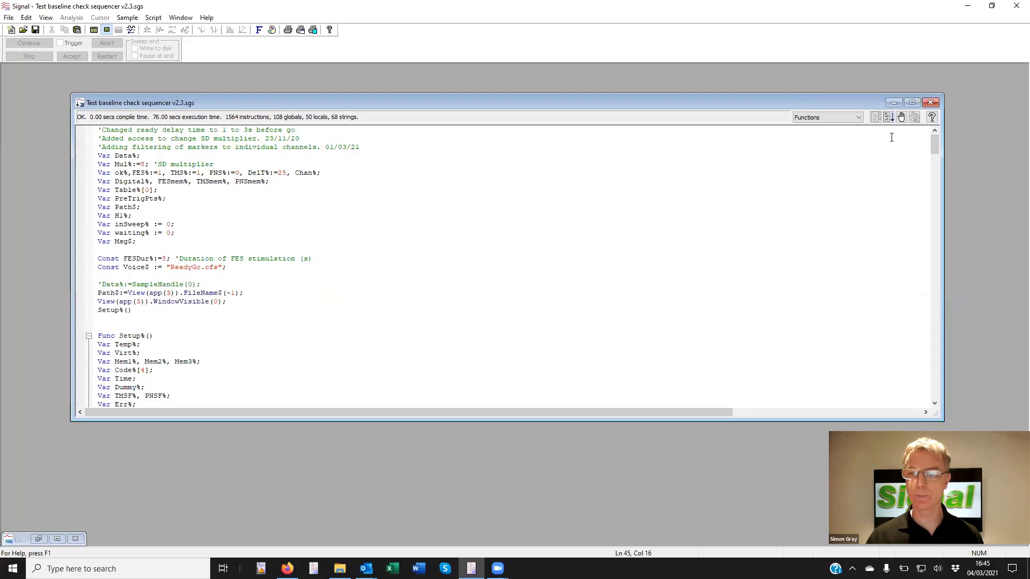
- Run the script and accept its setup with the PNS stimulator enabled after EMG detection
click(891, 116)
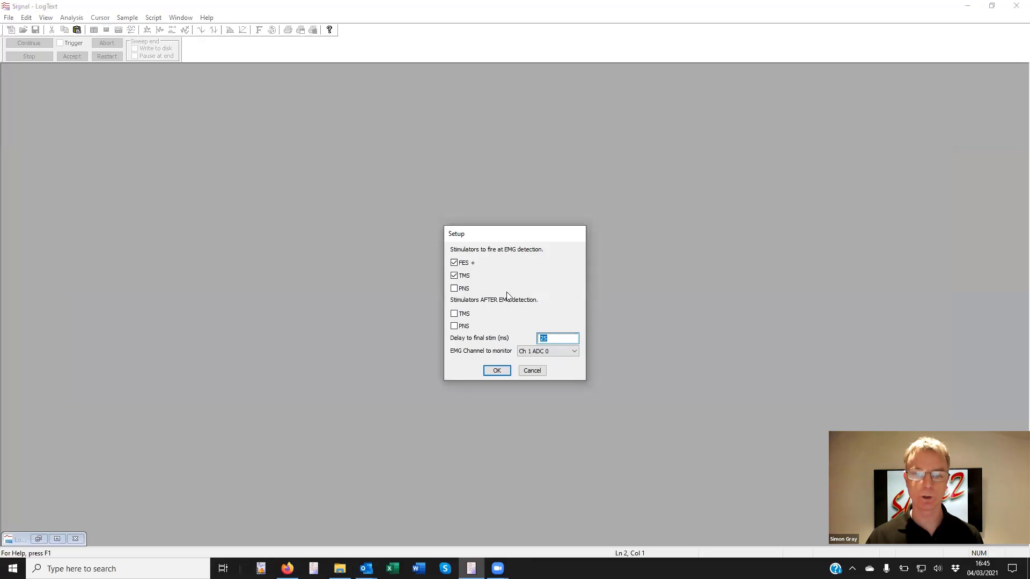
click(456, 327)
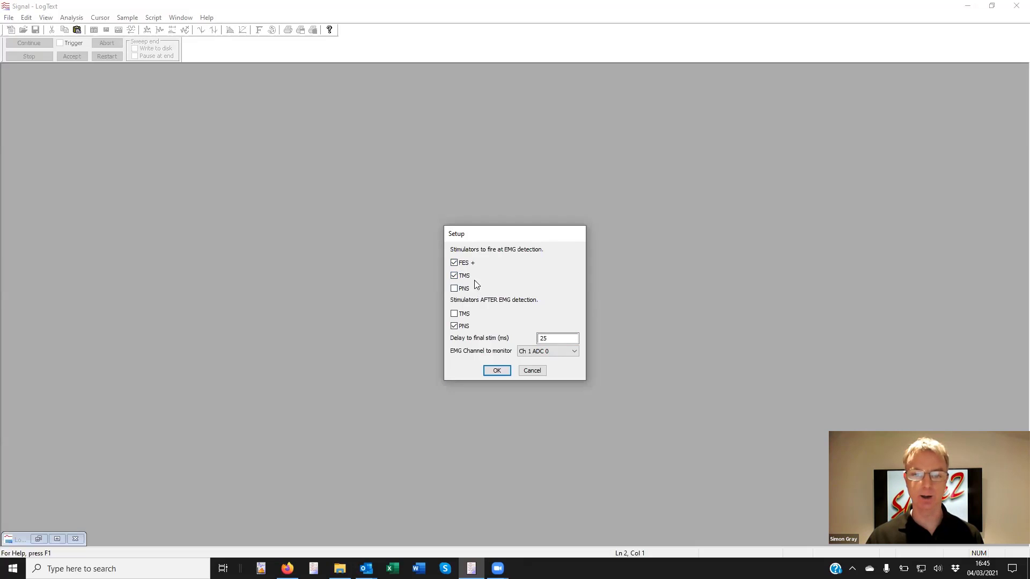
click(456, 275)
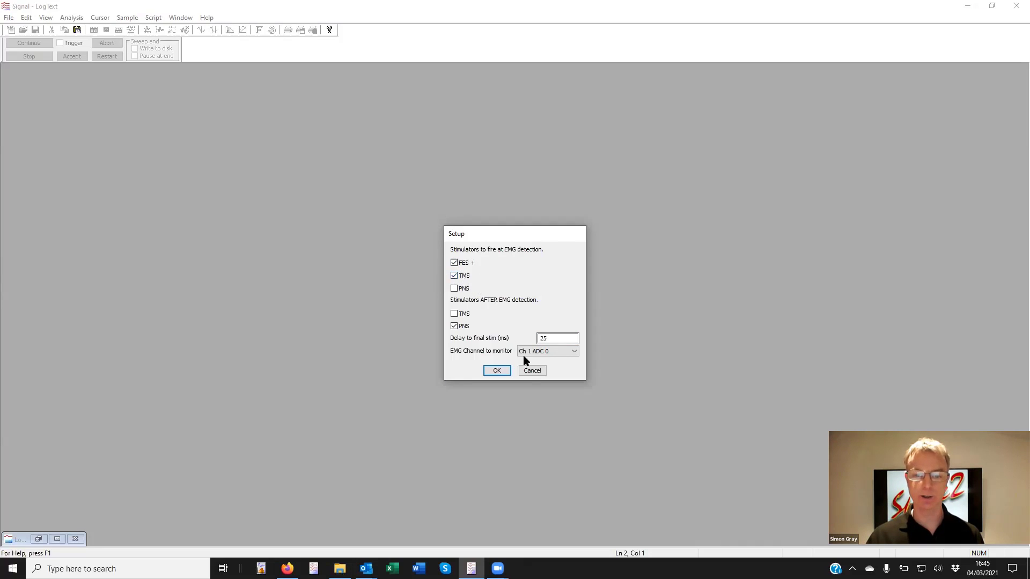
click(497, 371)
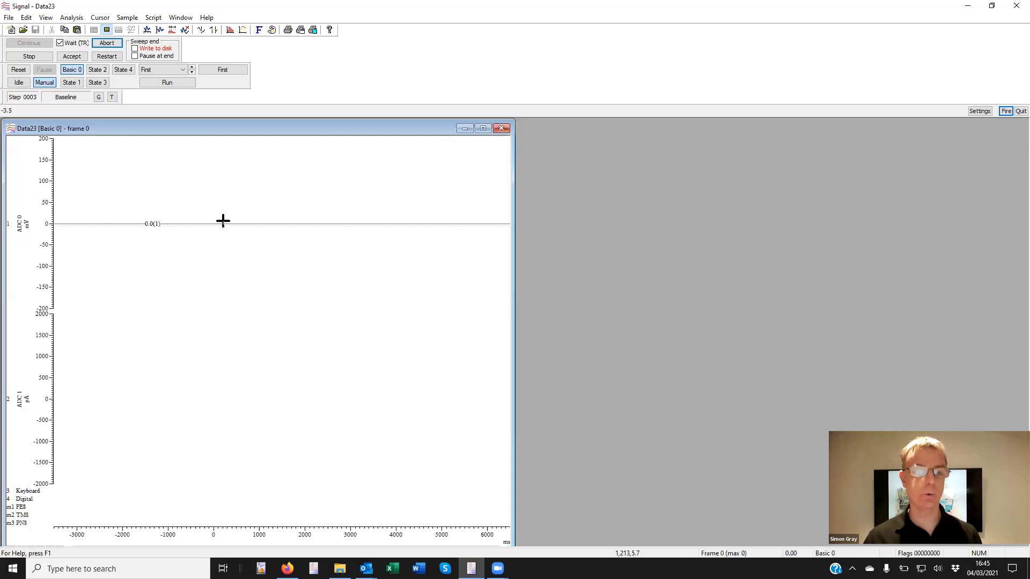
- Fire the script's trial twice with the ADC 0 horizontal cursor moved to about 17 mV, and quit the script
mouse_move(223, 224)
mouse_down()
mouse_move(221, 203)
mouse_move(216, 228)
mouse_move(214, 214)
mouse_up()
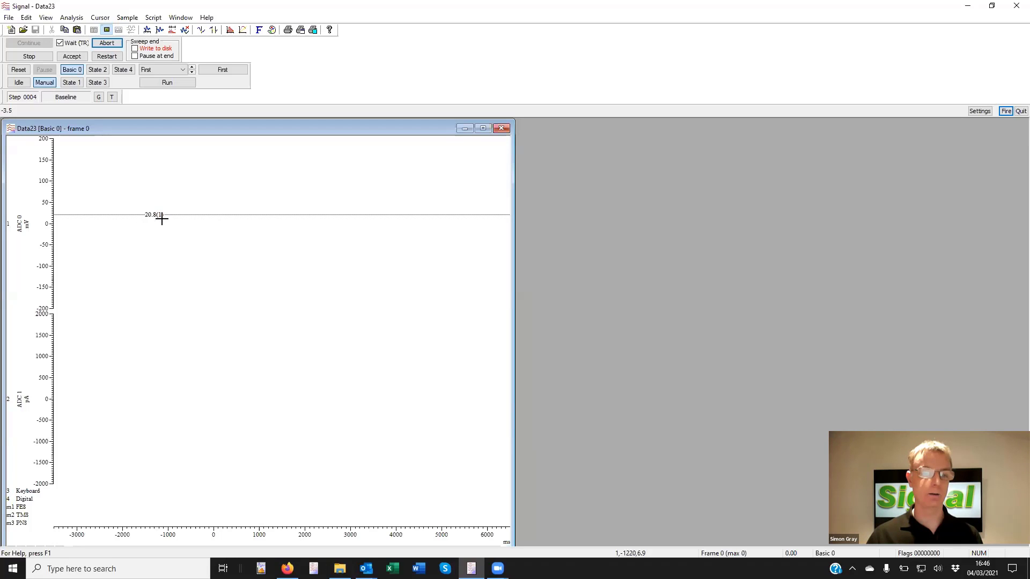
drag(172, 215, 174, 218)
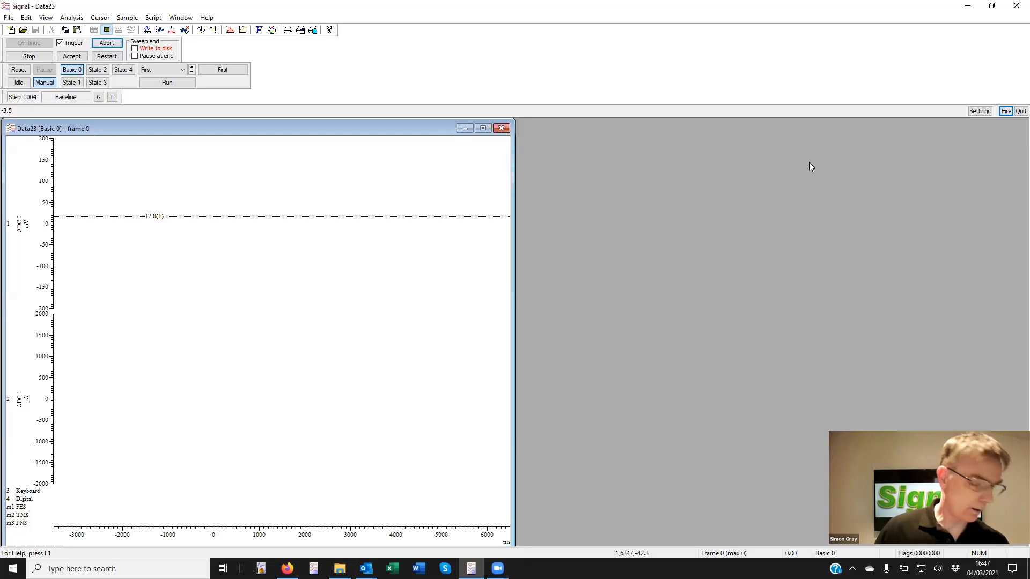
click(1004, 112)
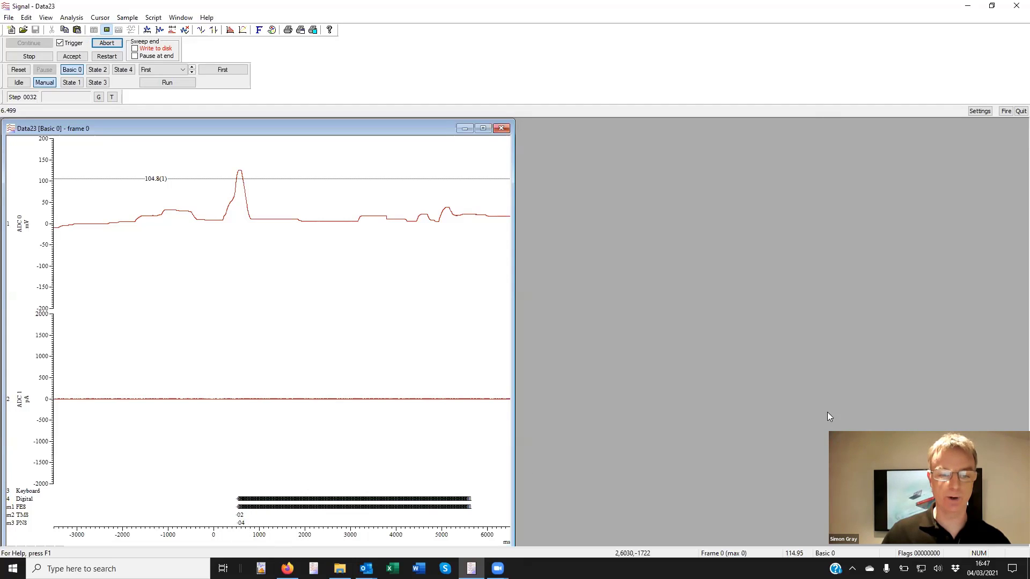
click(1006, 112)
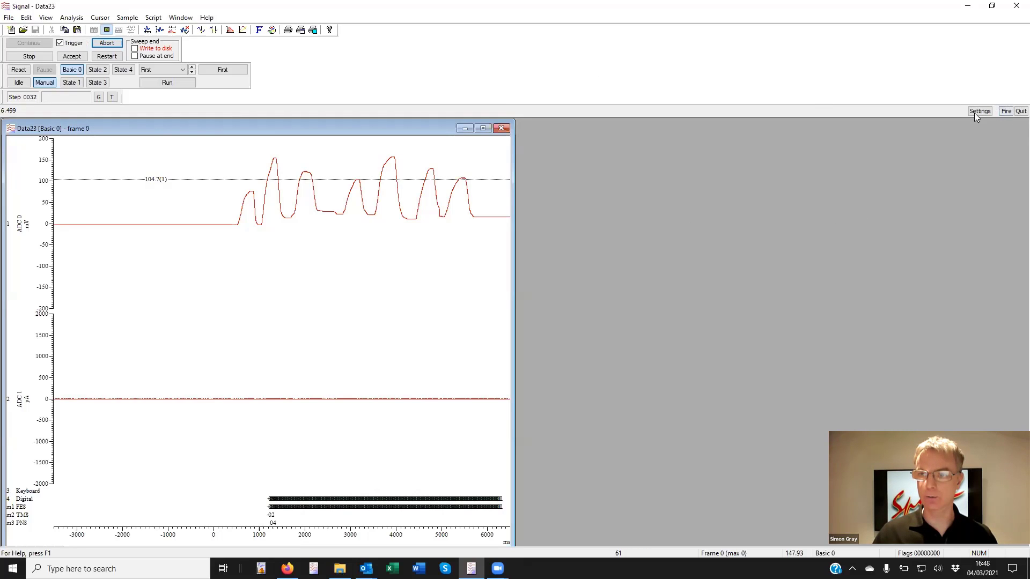
click(1015, 111)
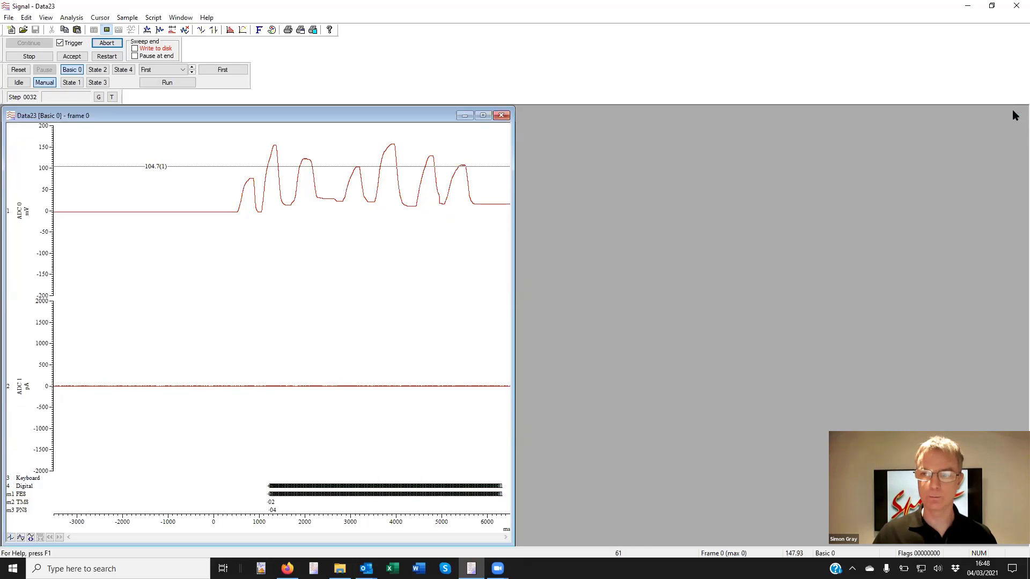
- Open the recent sequence file Out.pls and make its window taller to show more of the code
click(180, 17)
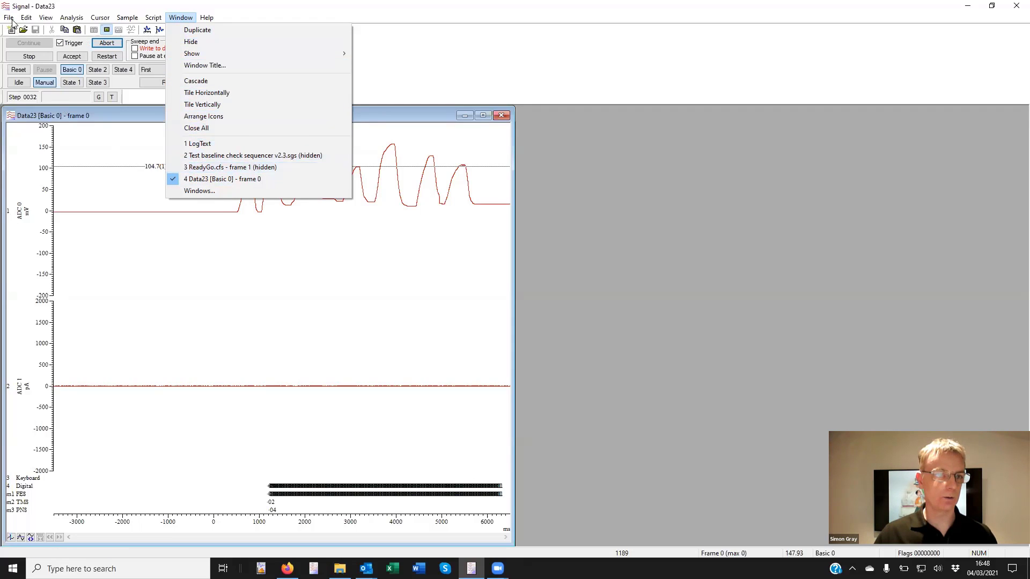
mouse_move(12, 20)
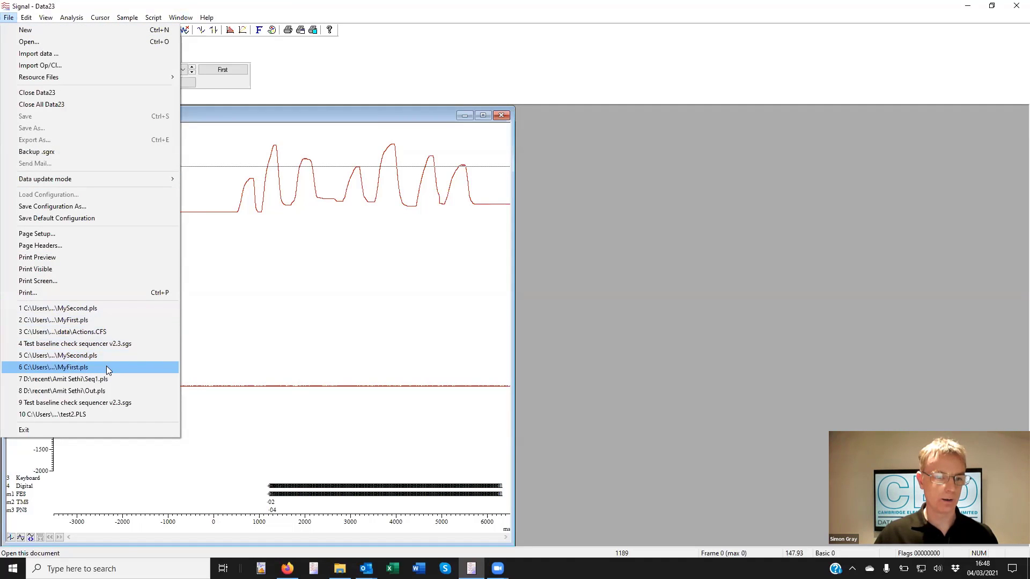
click(107, 390)
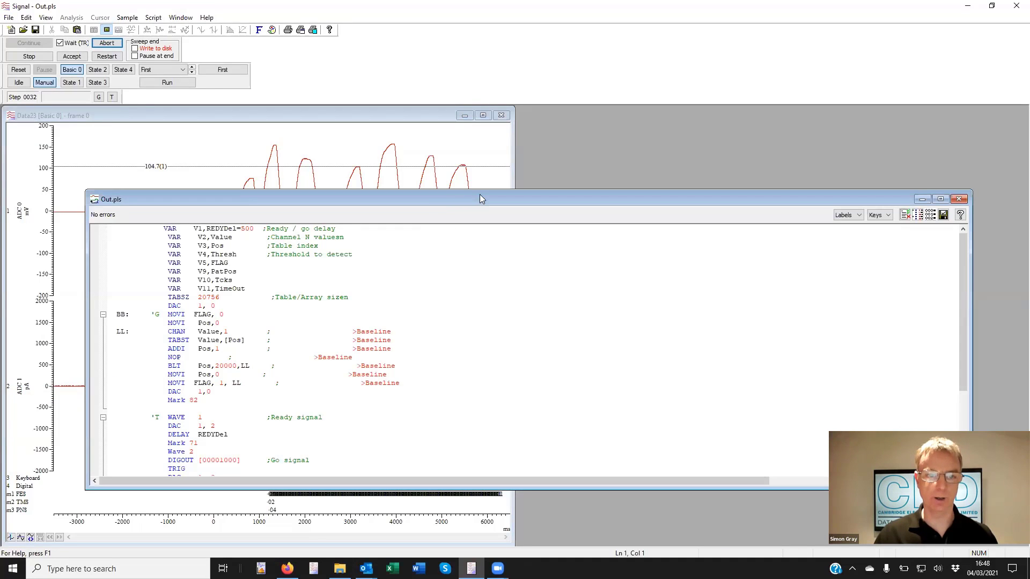
drag(480, 199, 509, 123)
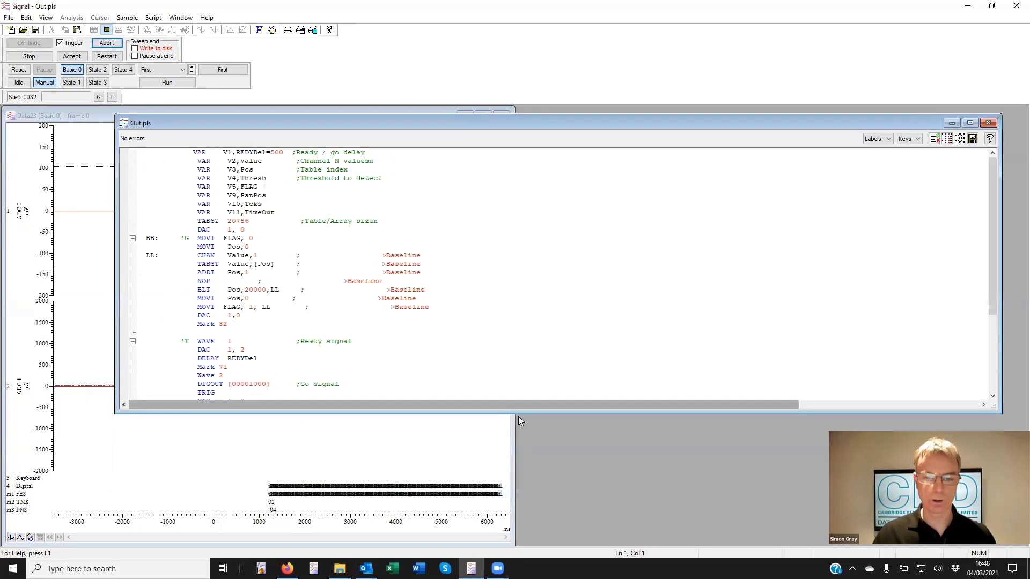
drag(522, 412, 521, 523)
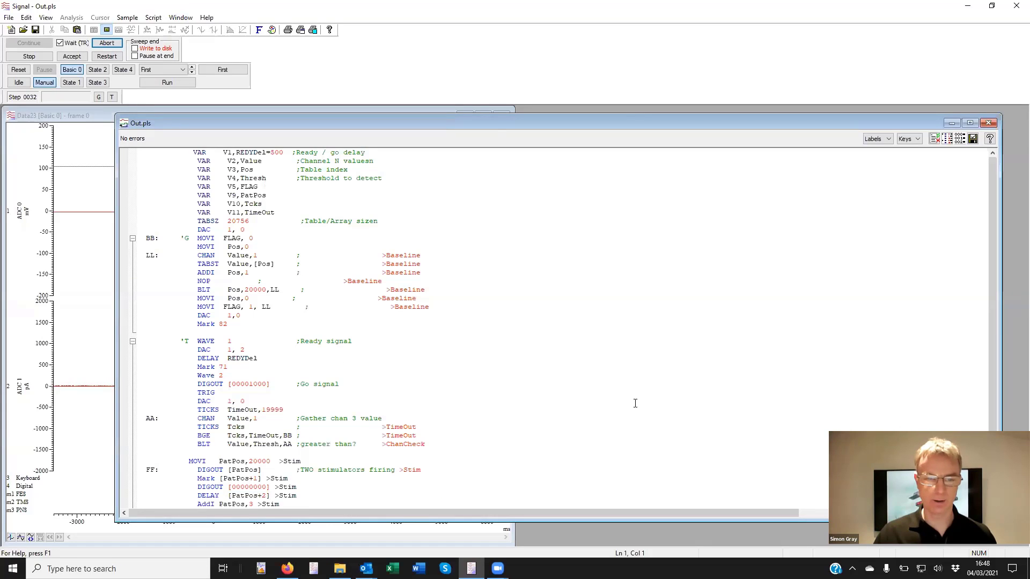
- Examine the variable declarations and the 'G baseline-sampling section of Out.pls down to Mark 82
scroll(623, 416, down, 1)
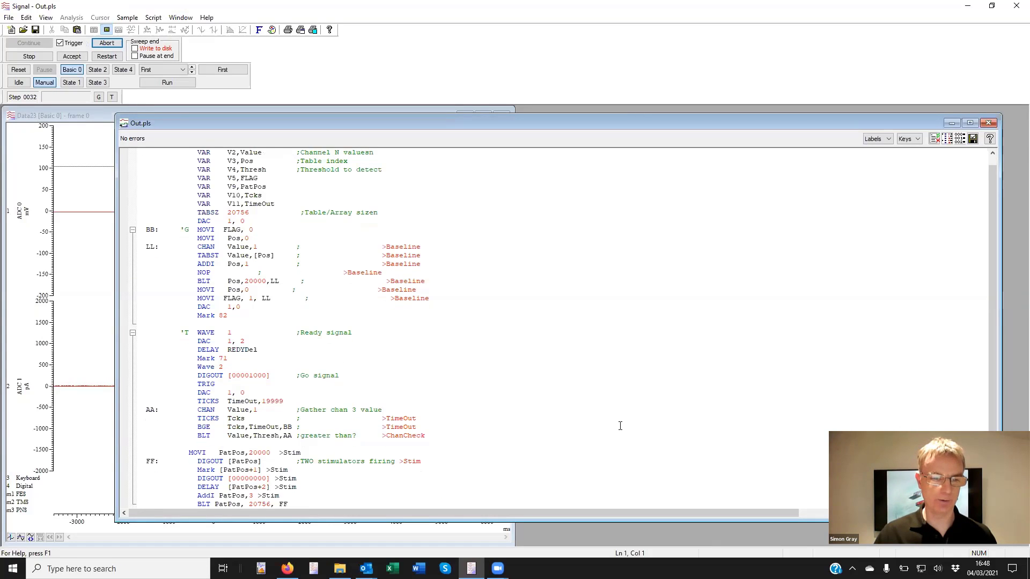
scroll(622, 416, up, 1)
scroll(638, 235, down, 1)
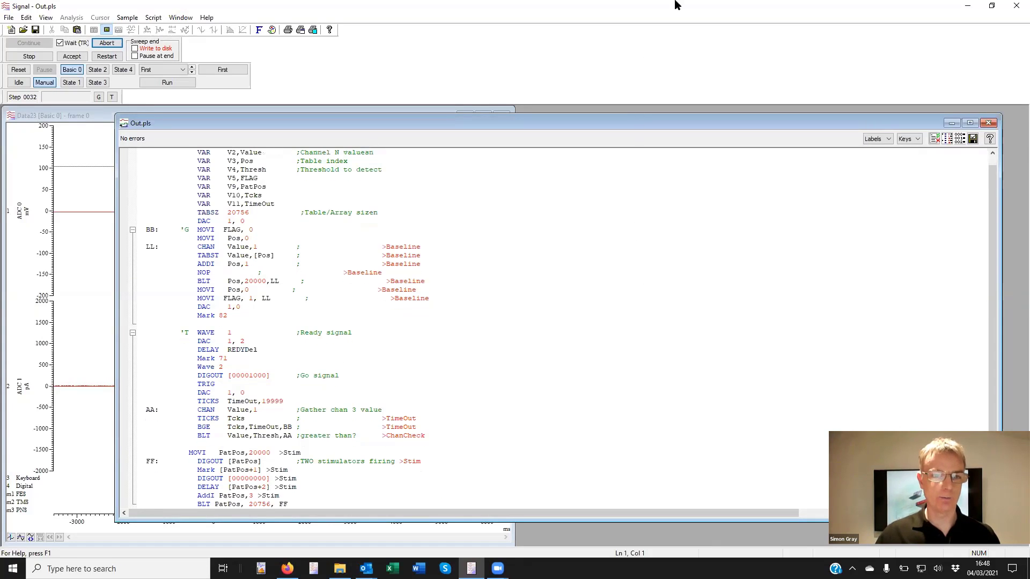
scroll(497, 301, up, 1)
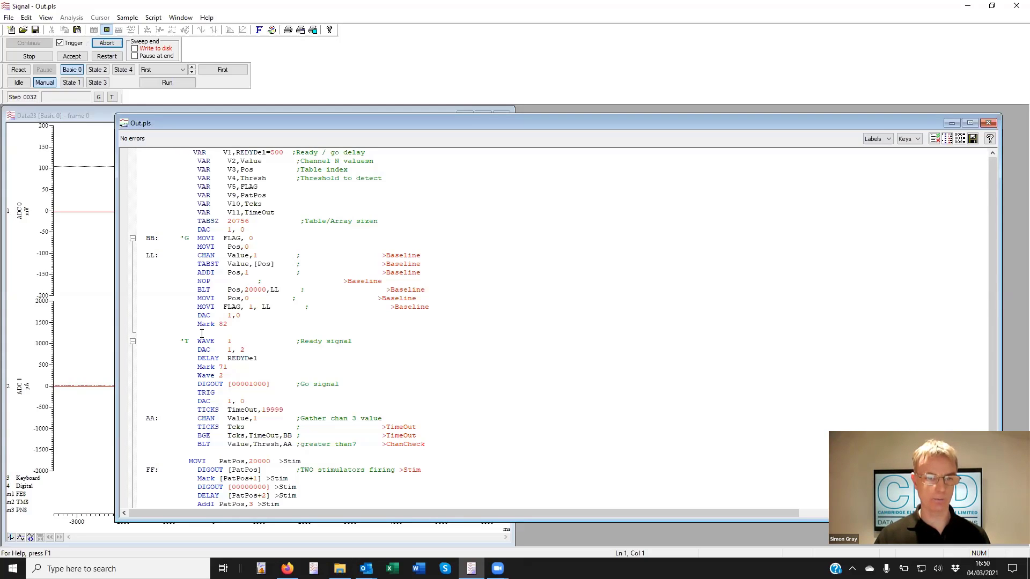
click(237, 329)
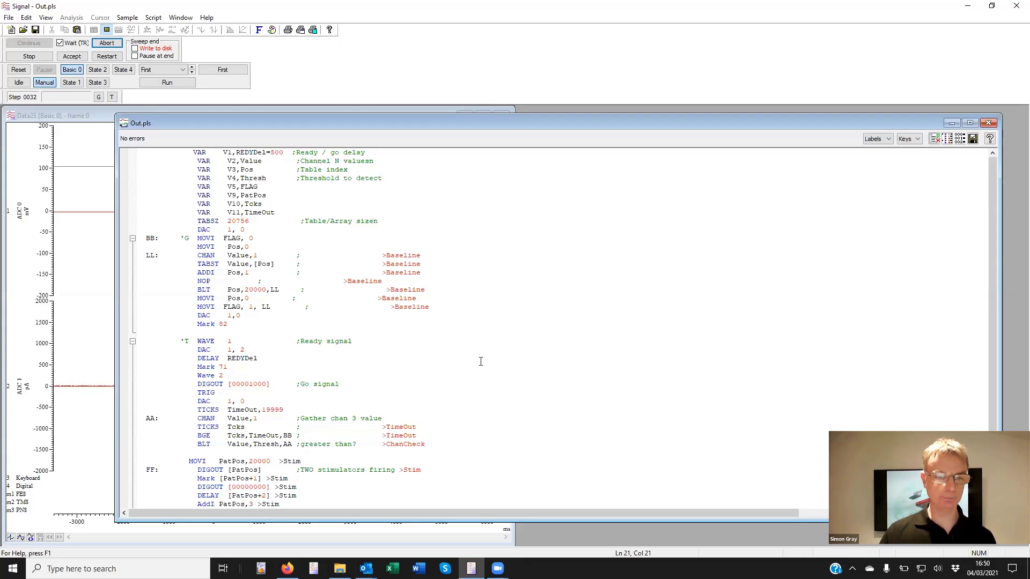
- Examine the 'T ready/go section of Out.pls line by line, from WAVE 1 through Mark 71, Wave 2 and DIGOUT to TRIG
scroll(284, 350, down, 1)
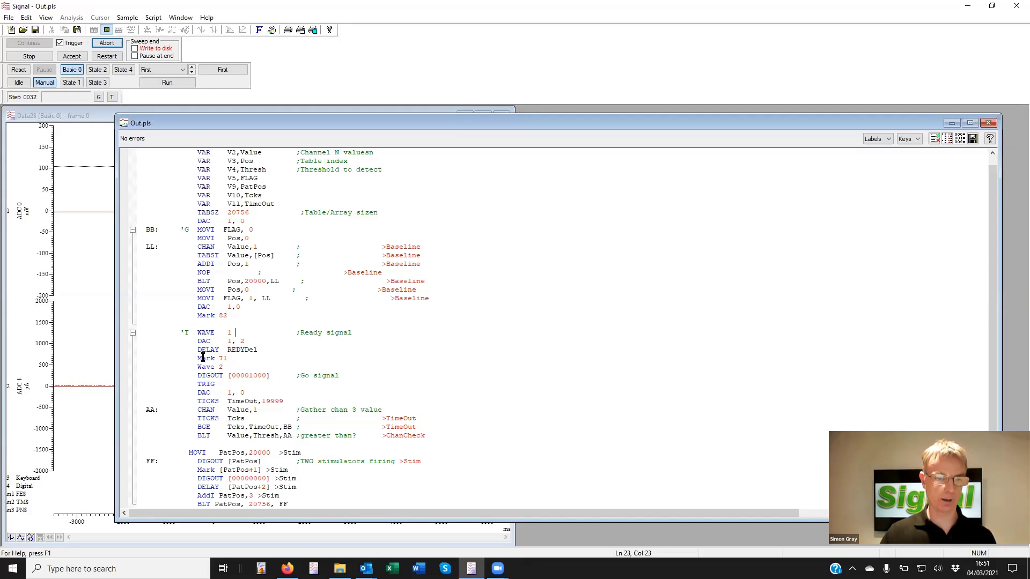
double_click(205, 358)
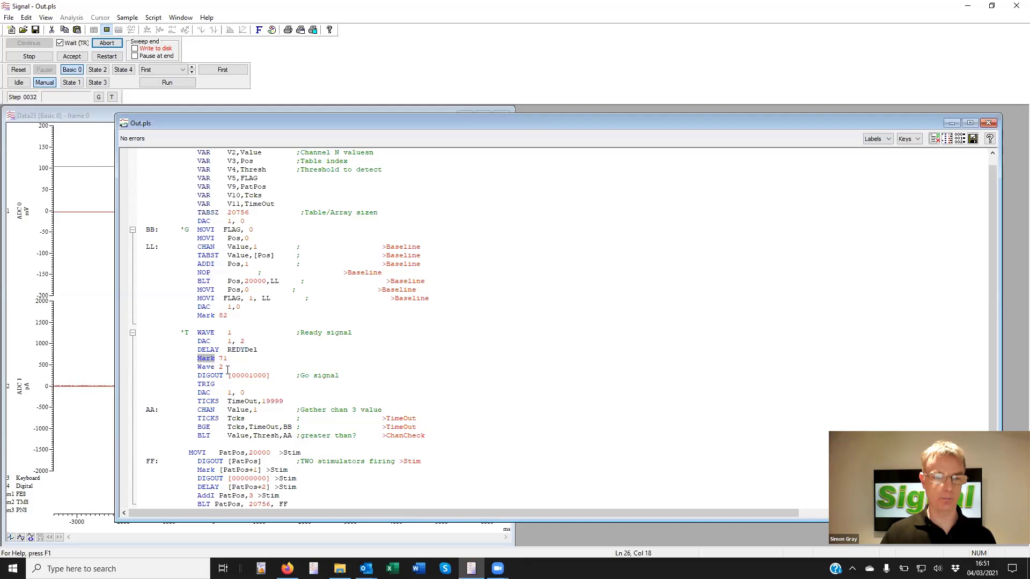
click(224, 368)
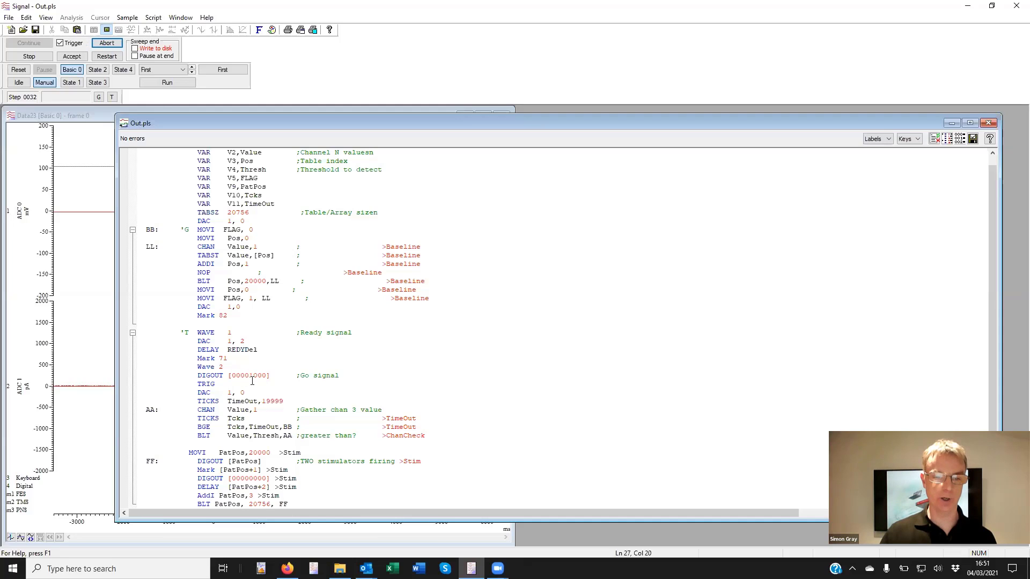
drag(250, 374, 256, 373)
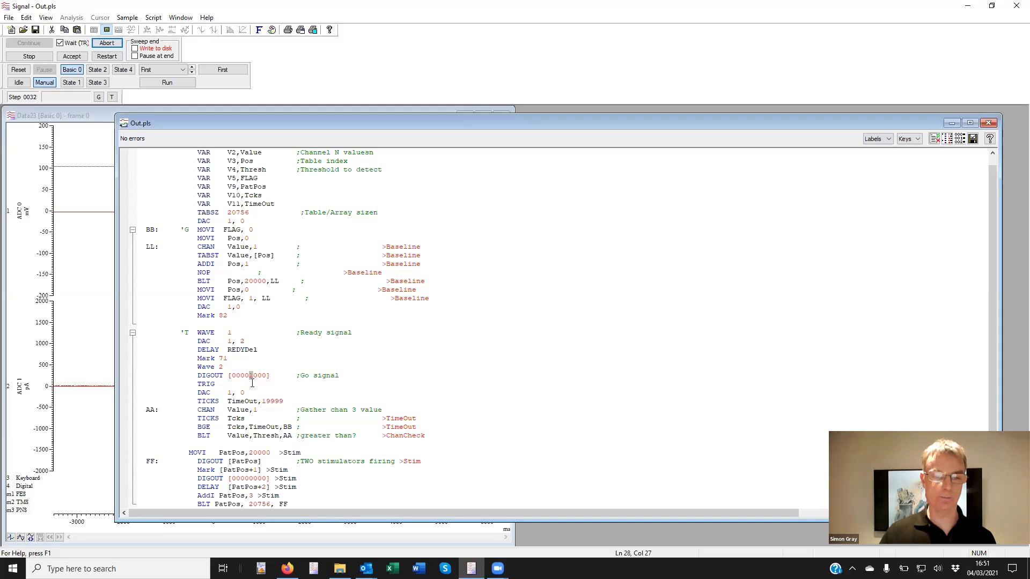
double_click(210, 385)
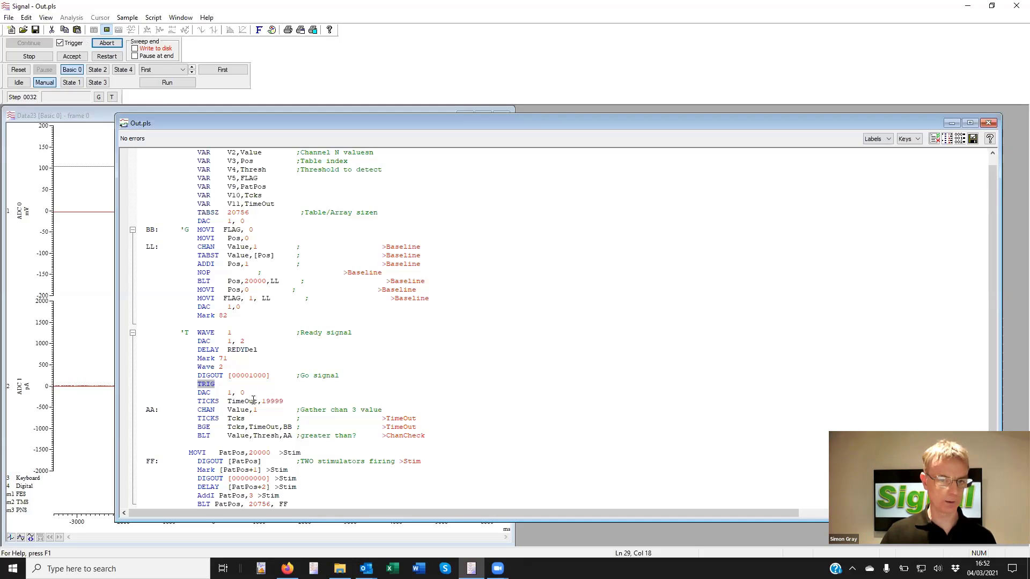
- Read the help topic for the TICKS instruction, and inspect the threshold check and two-stimulator lines in Out.pls
click(219, 400)
key(Left)
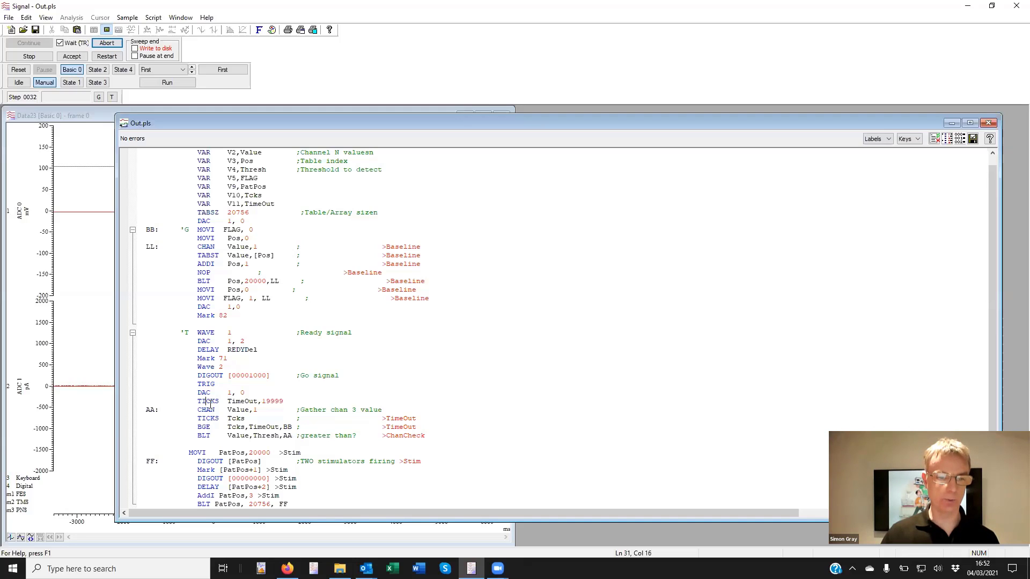
drag(211, 402, 215, 402)
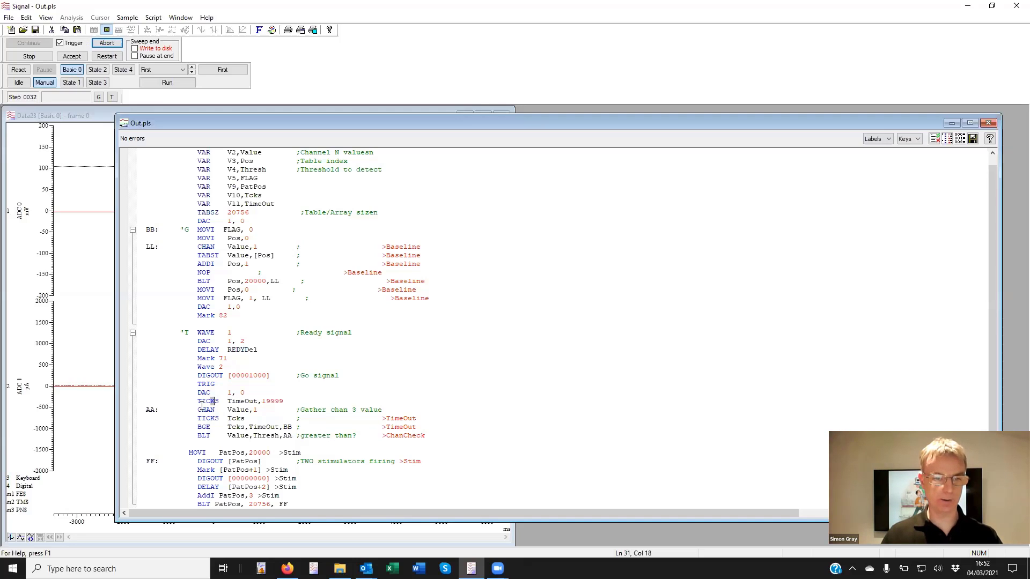
click(205, 403)
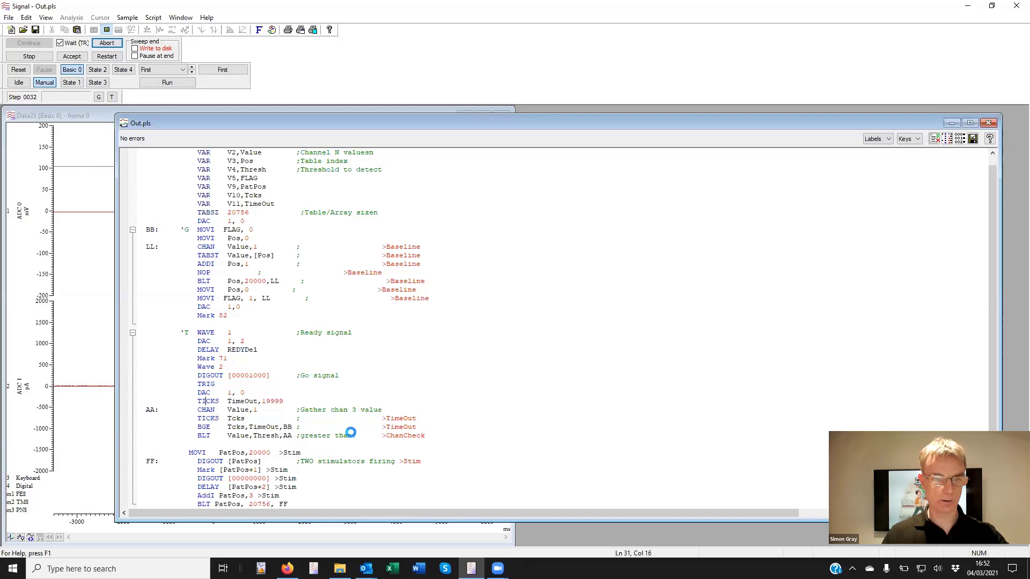
key(F1)
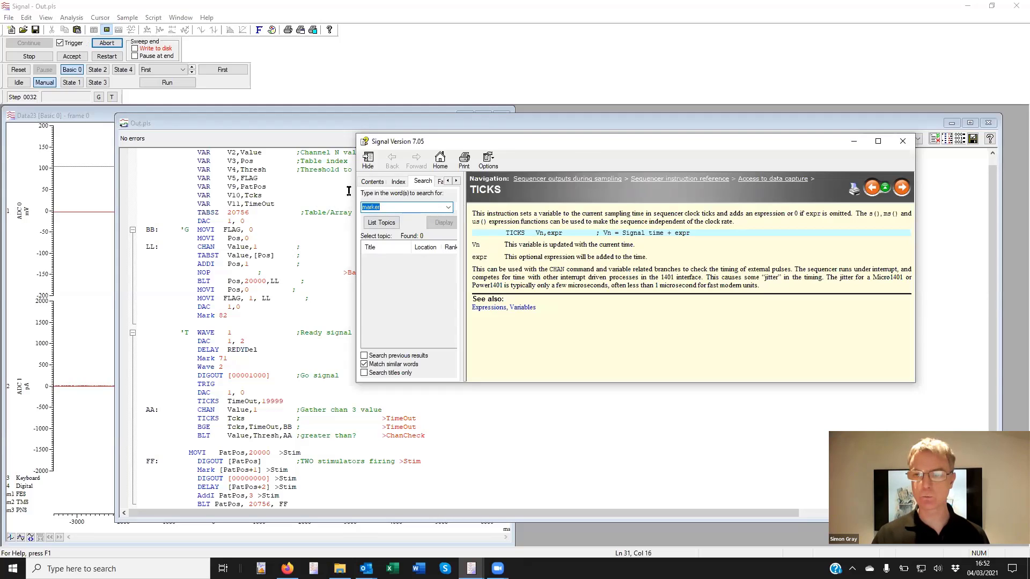
click(903, 142)
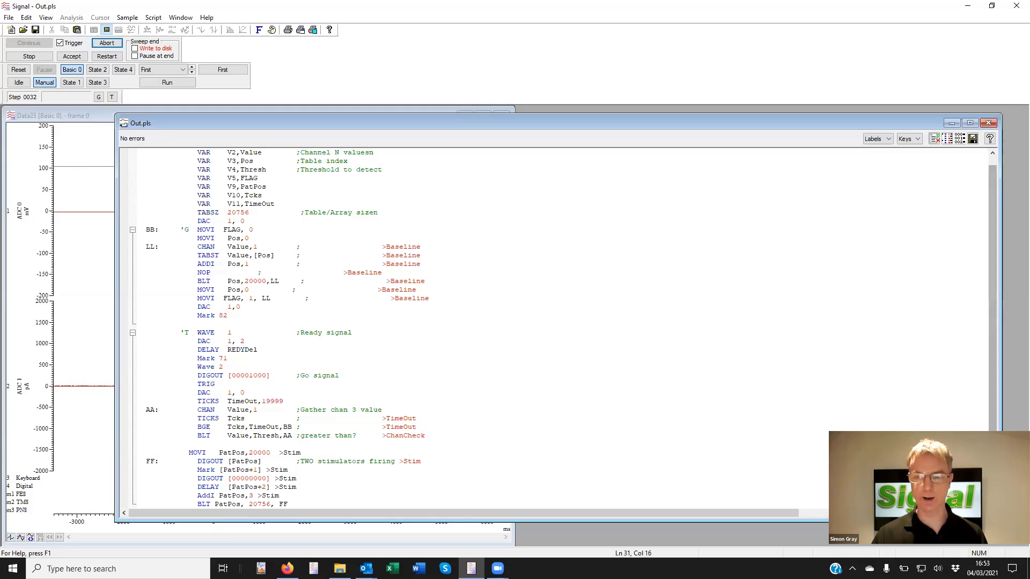
drag(429, 436, 422, 461)
click(421, 462)
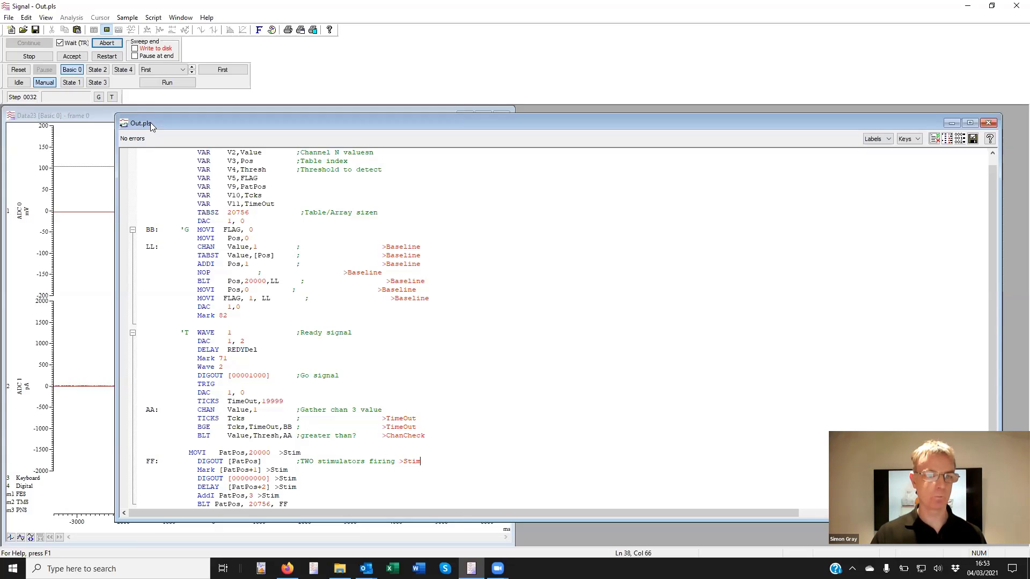
- Move the Out.pls window aside and show the hidden script Test baseline check sequencer v2.3.sgs
drag(159, 124, 241, 182)
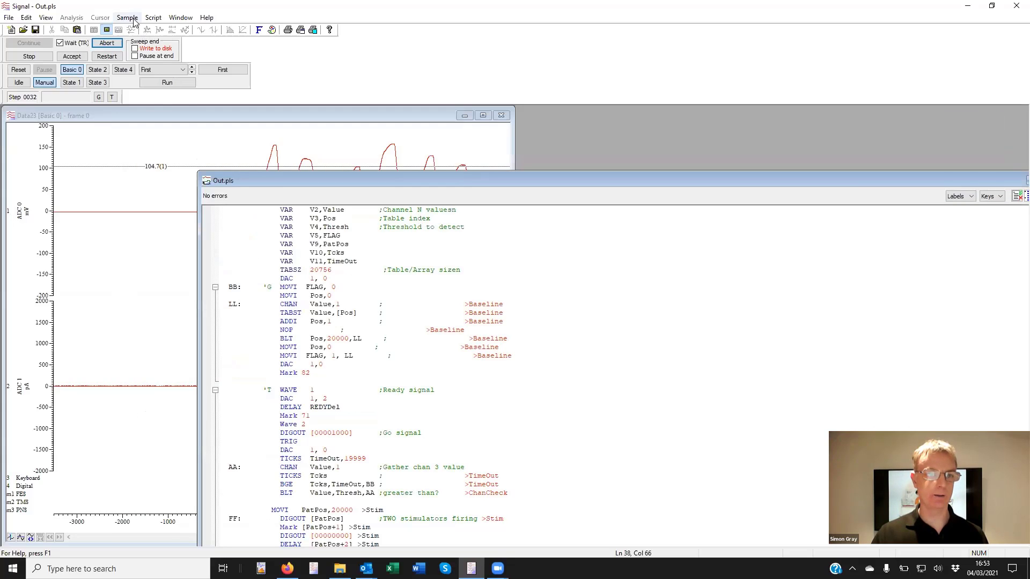
click(127, 17)
mouse_move(153, 17)
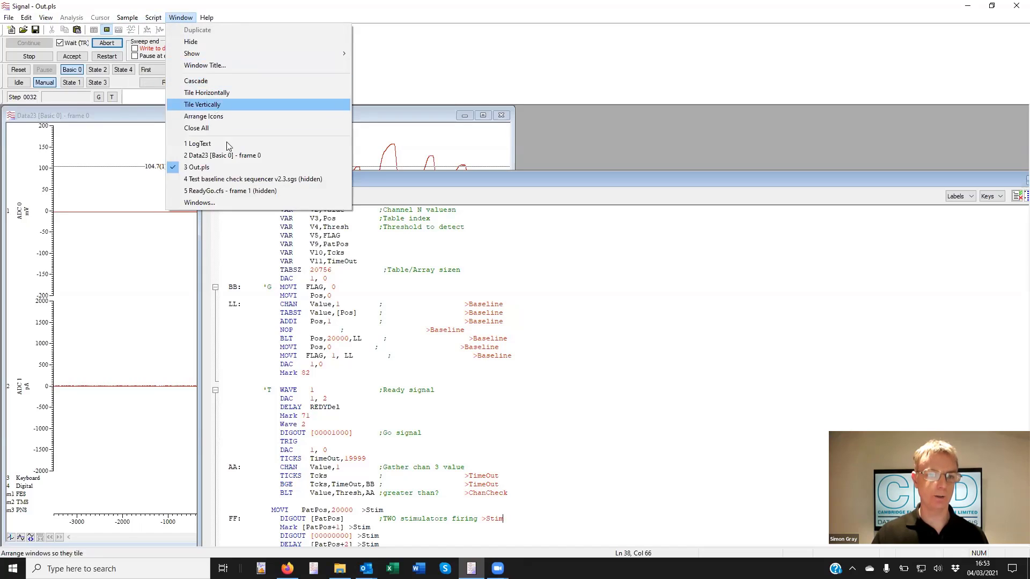
click(242, 179)
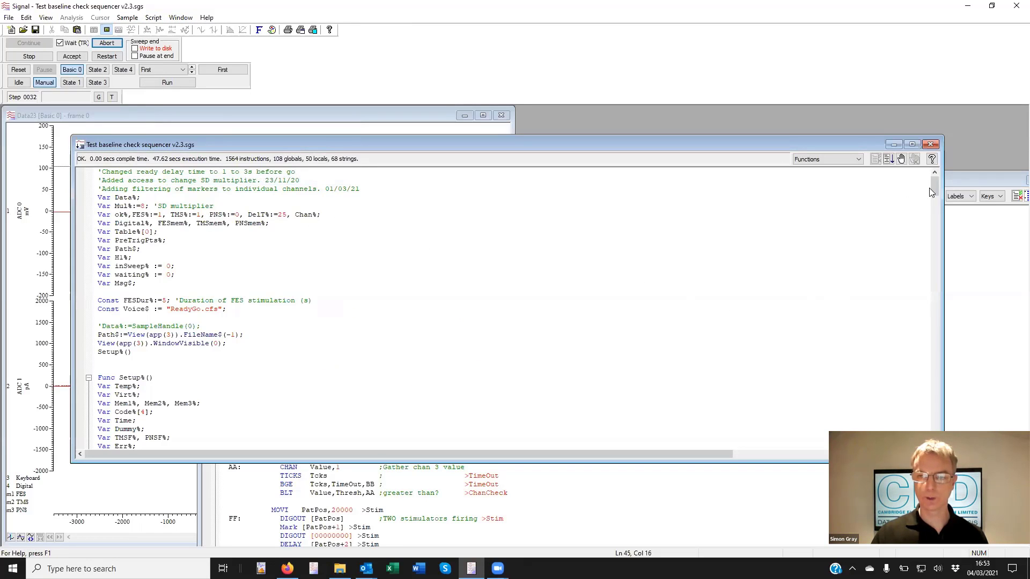
- Find the script code that waits on the sequencer flag with SampleSeqVar and reads the baseline table with SampleSeqTable
drag(938, 187, 938, 235)
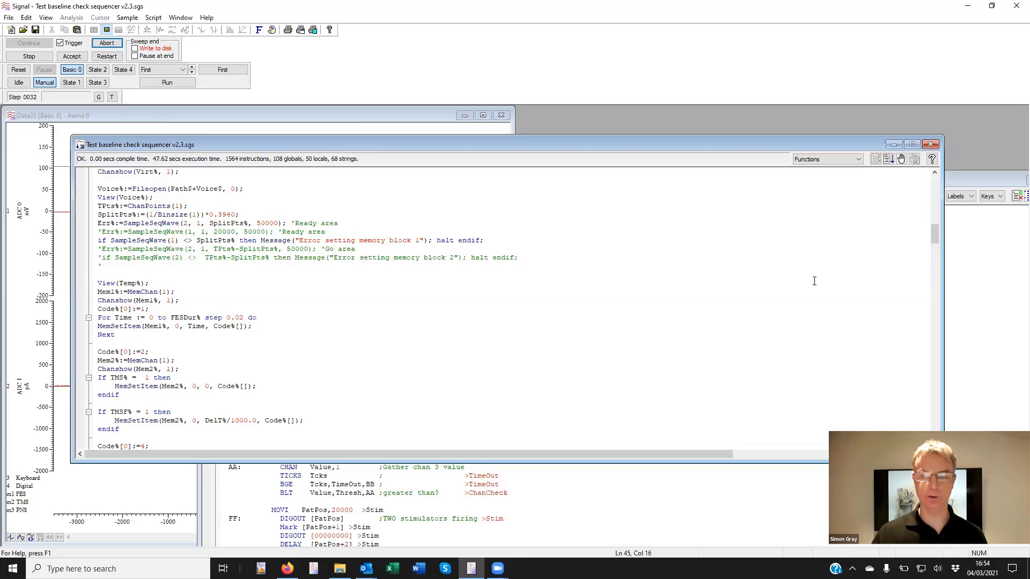
drag(935, 235, 939, 283)
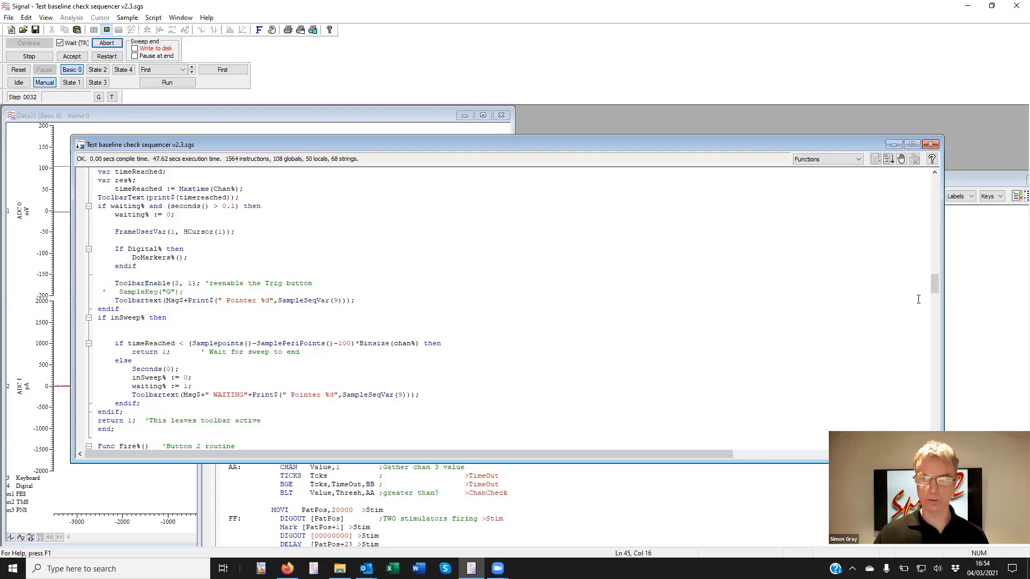
drag(935, 283, 938, 310)
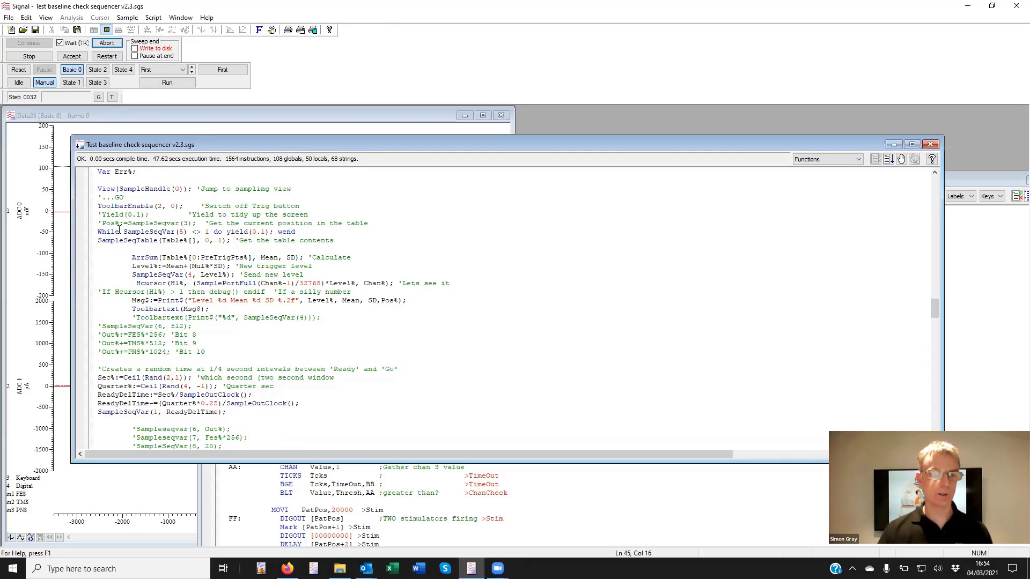
drag(123, 232, 156, 238)
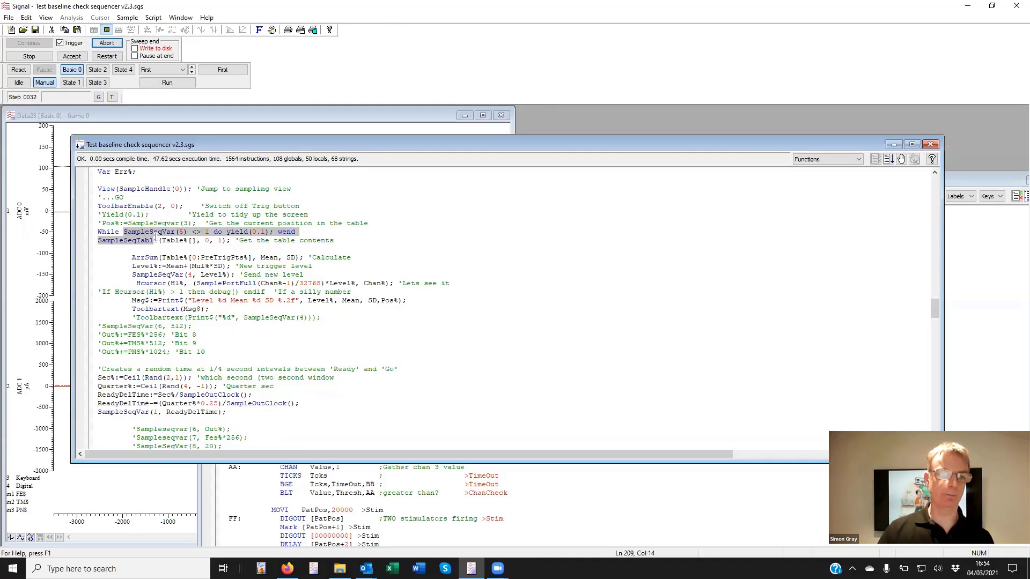
double_click(171, 232)
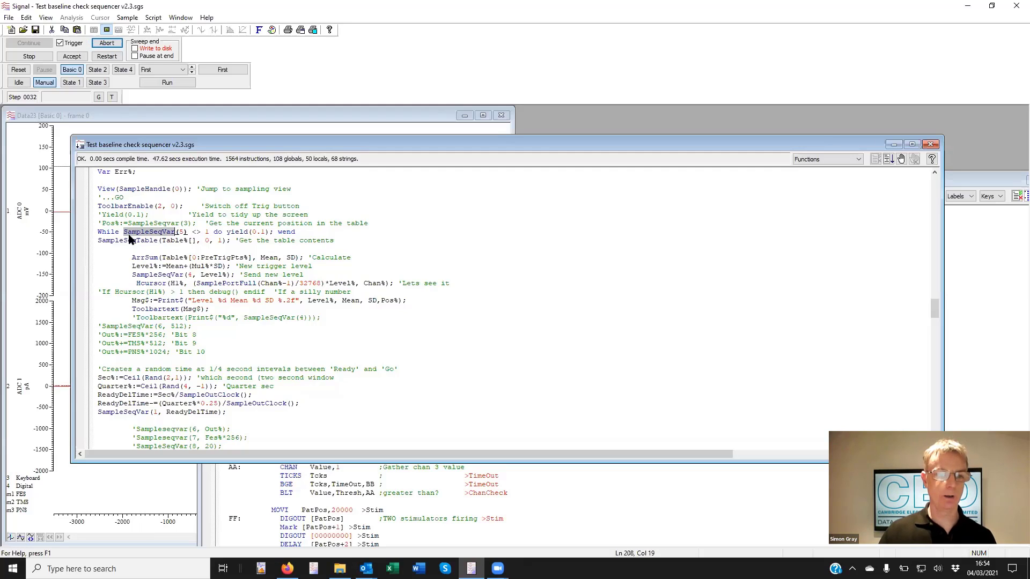
click(141, 234)
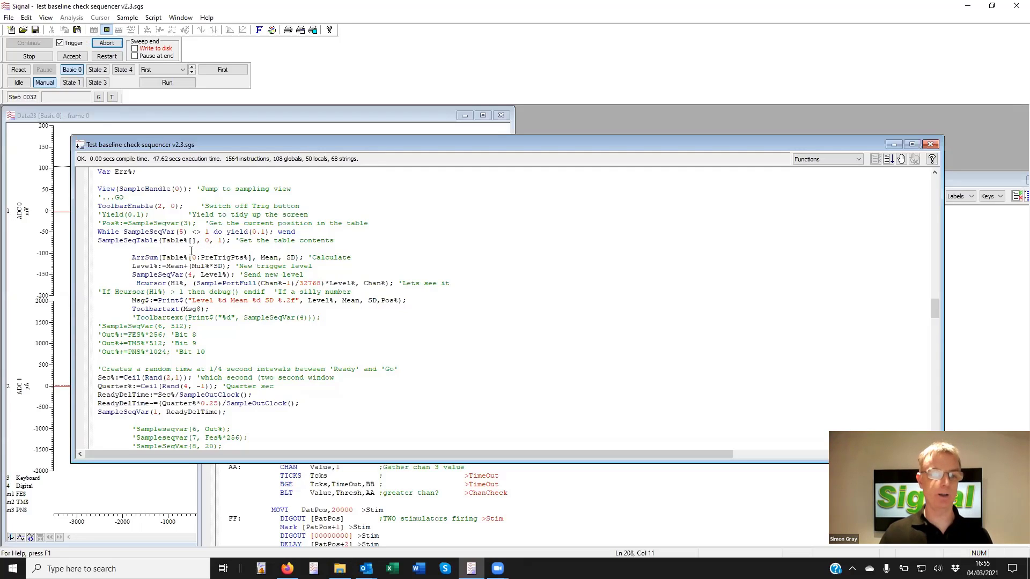
double_click(122, 241)
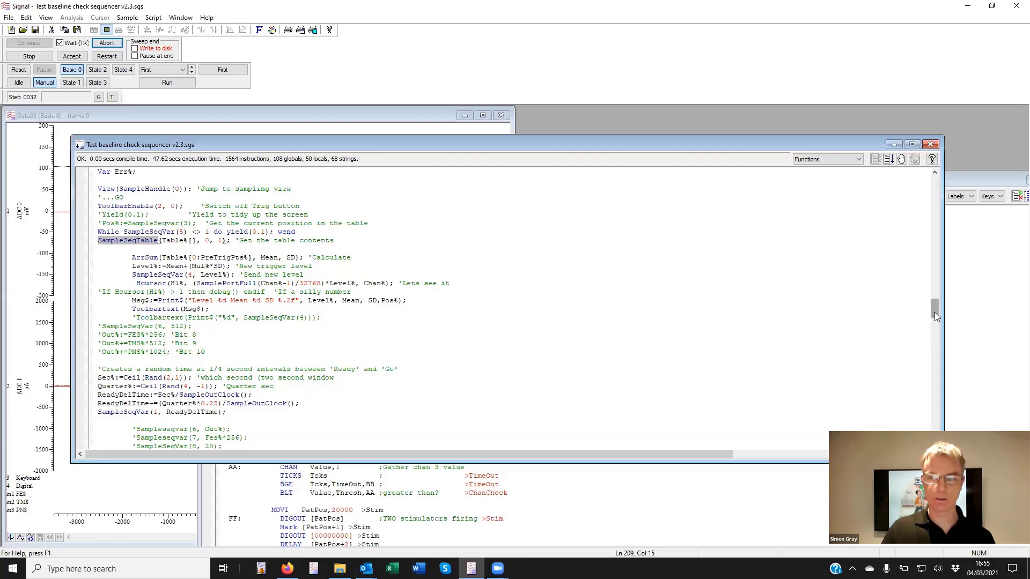
- Examine the script's trigger level, random ready delay and Samplekey("T") code, and compare it with the 'T section of Out.pls
mouse_move(935, 312)
mouse_down()
mouse_move(937, 327)
mouse_move(939, 318)
mouse_up()
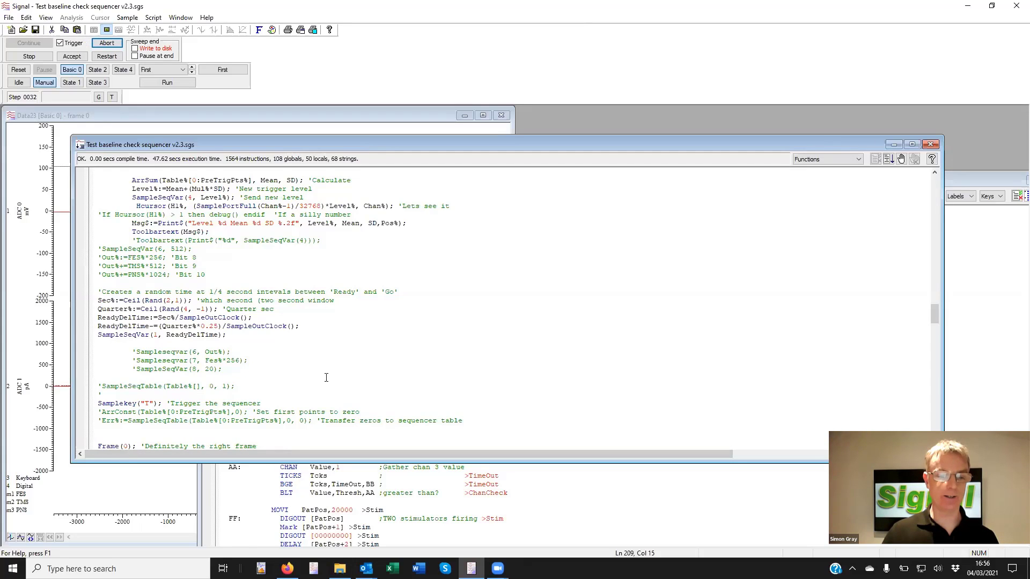
drag(937, 316, 937, 322)
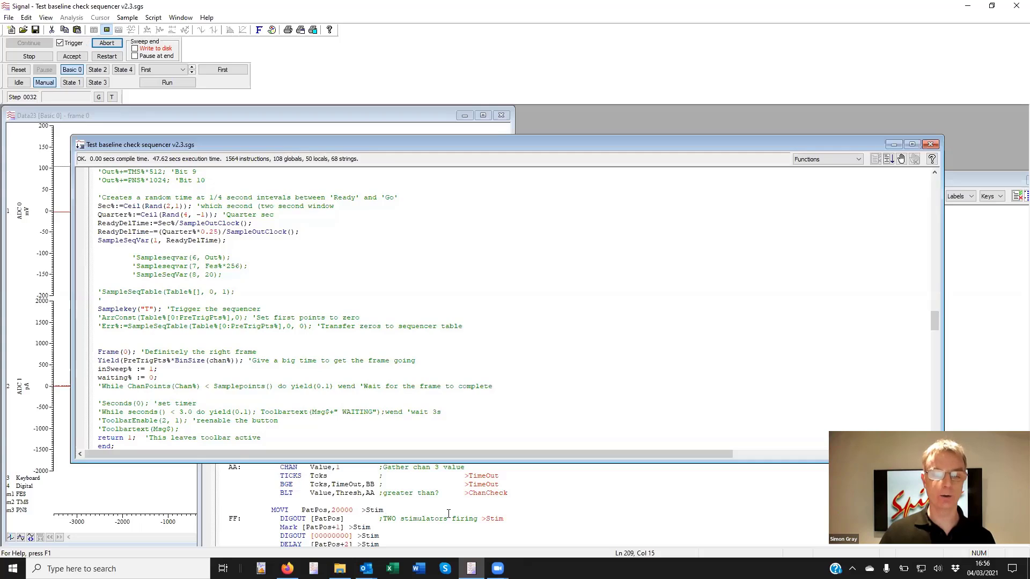
click(383, 510)
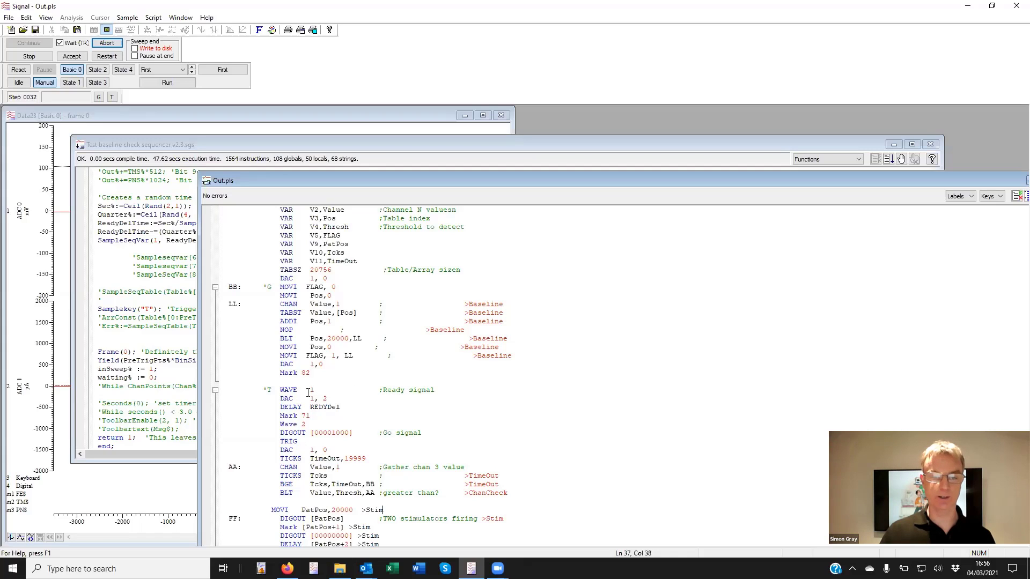
click(161, 345)
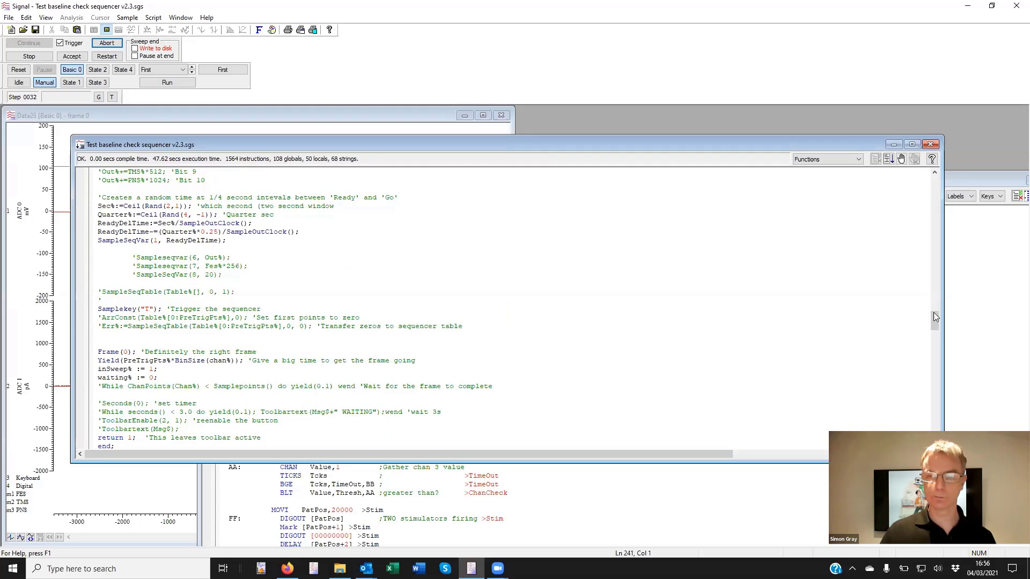
- Examine the script's SampleSeqTable call that sends the pattern table, and the start of the WriteSequence% function
drag(935, 319, 949, 375)
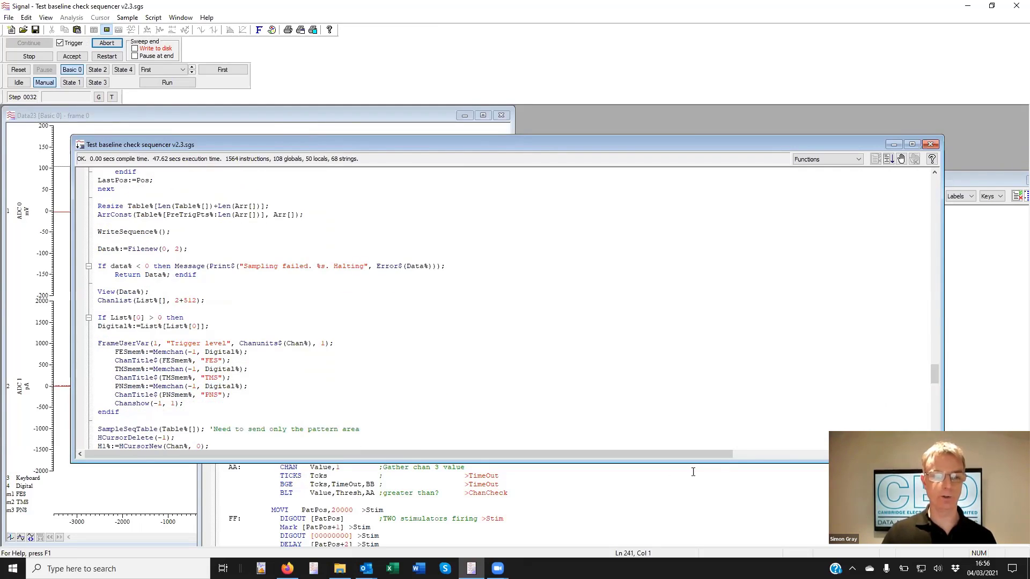
double_click(143, 429)
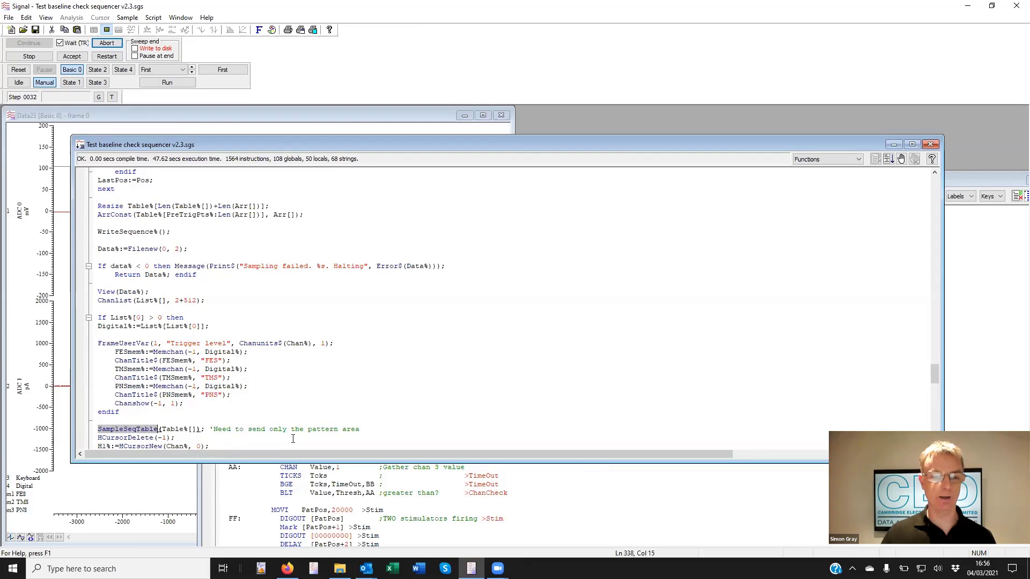
drag(934, 373, 934, 384)
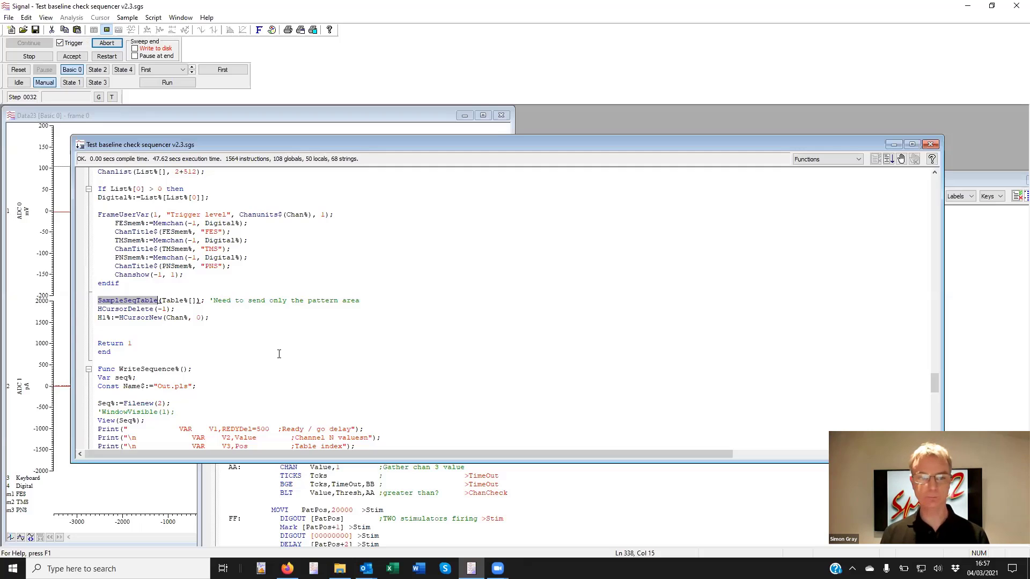
scroll(272, 352, down, 4)
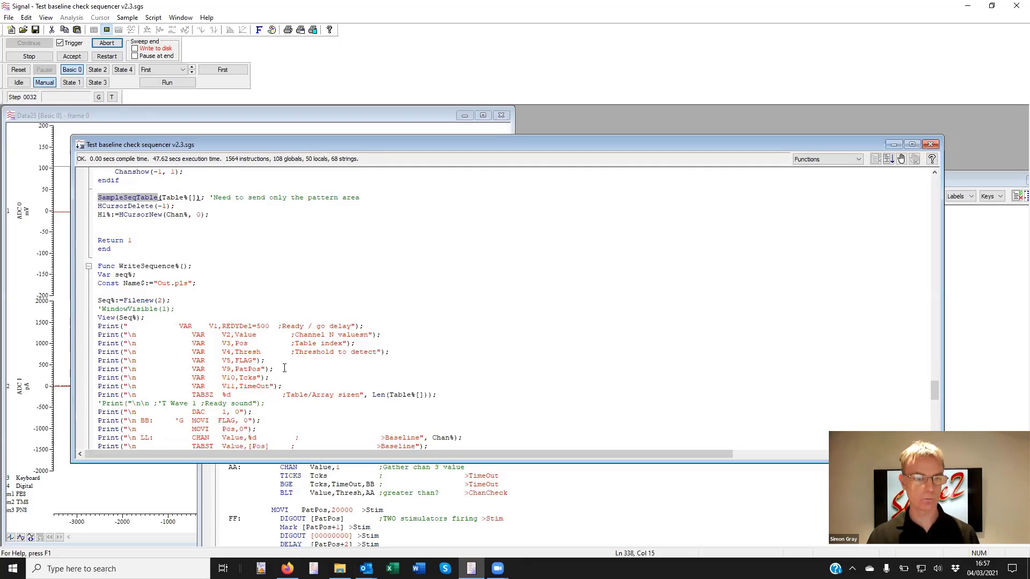
scroll(285, 368, down, 2)
scroll(290, 364, up, 2)
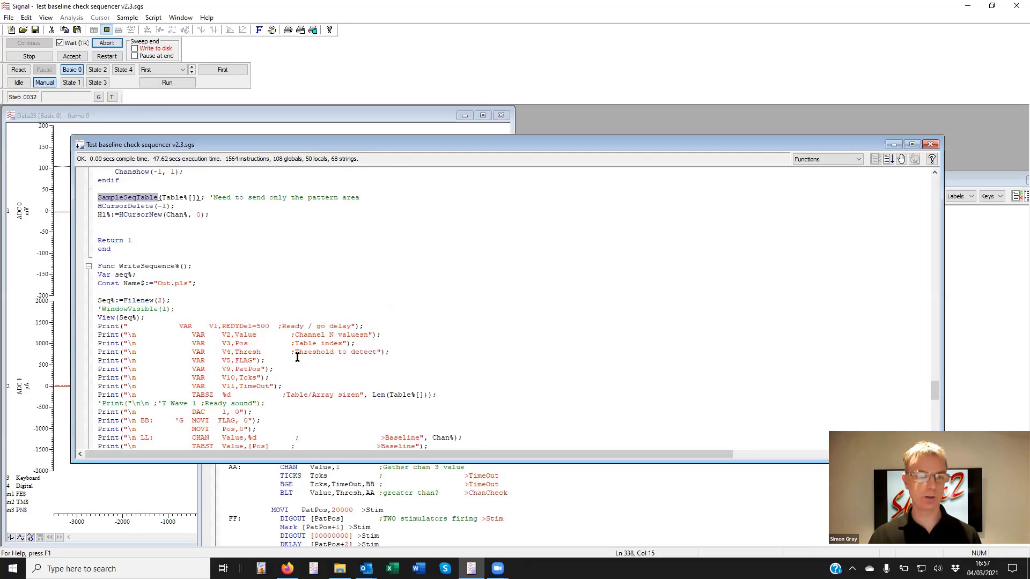
scroll(306, 345, up, 1)
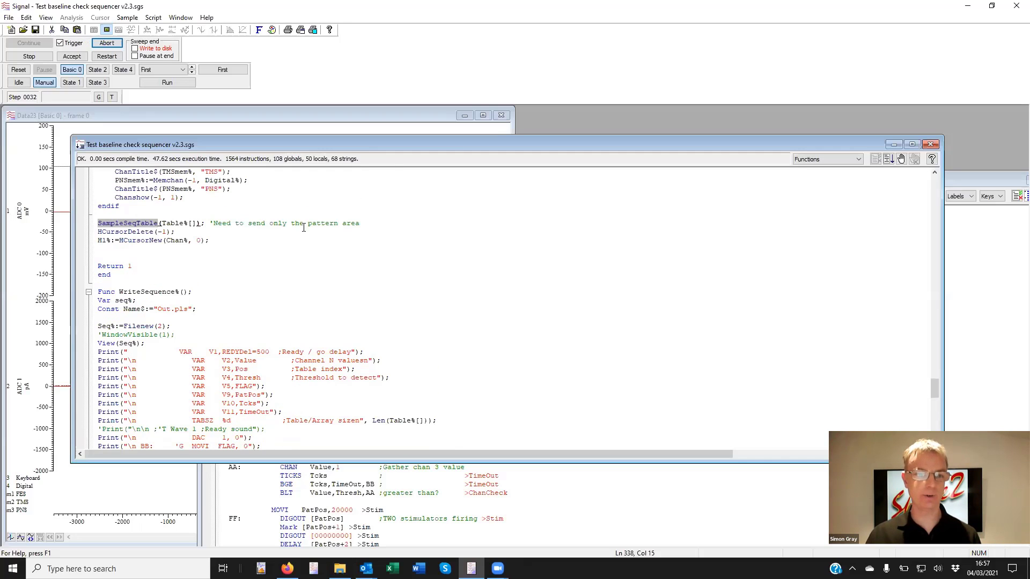
- Close the script window, the Out.pls sequence and the Data23 data window
click(934, 145)
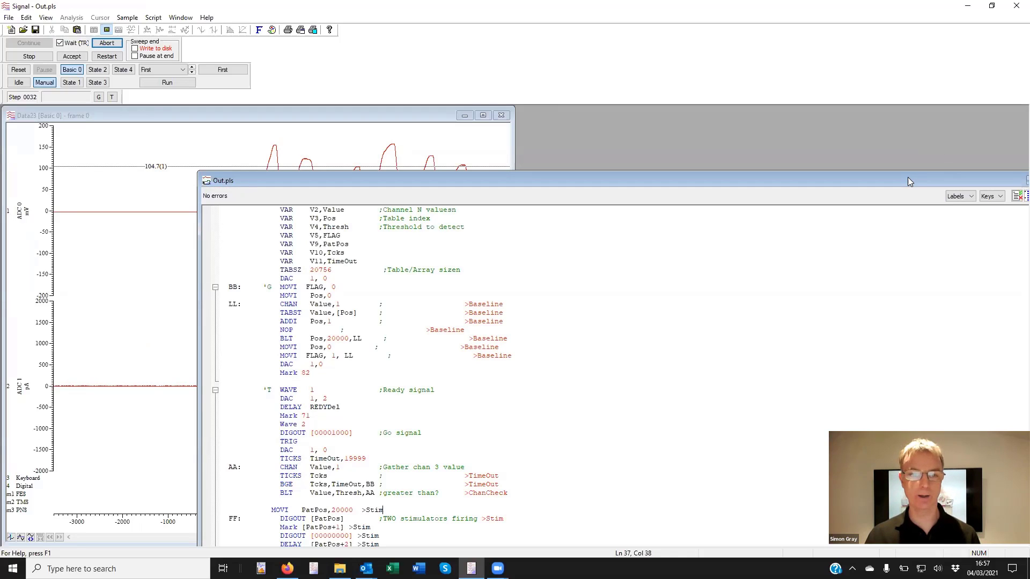
drag(908, 177, 789, 125)
click(952, 128)
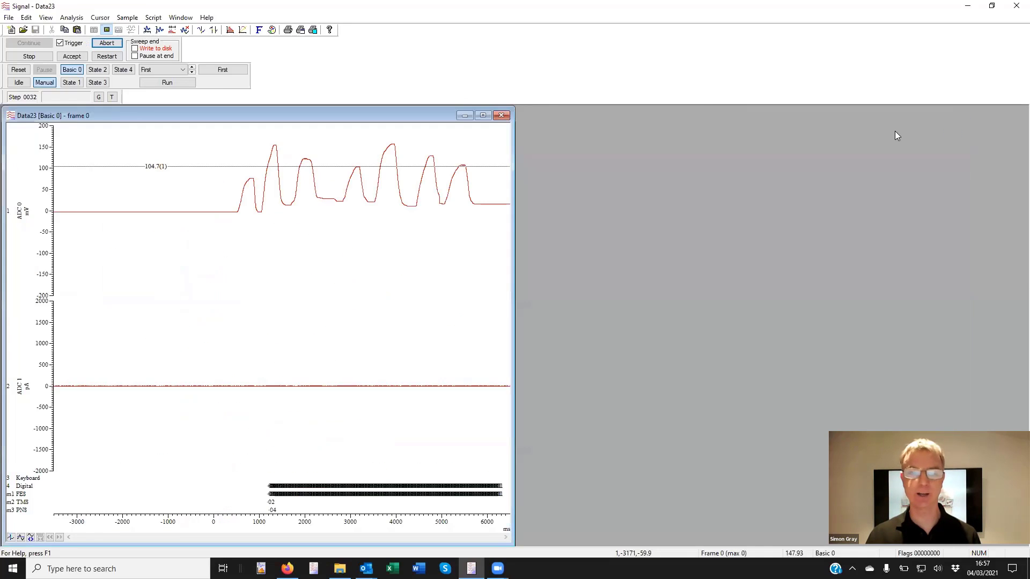
click(502, 115)
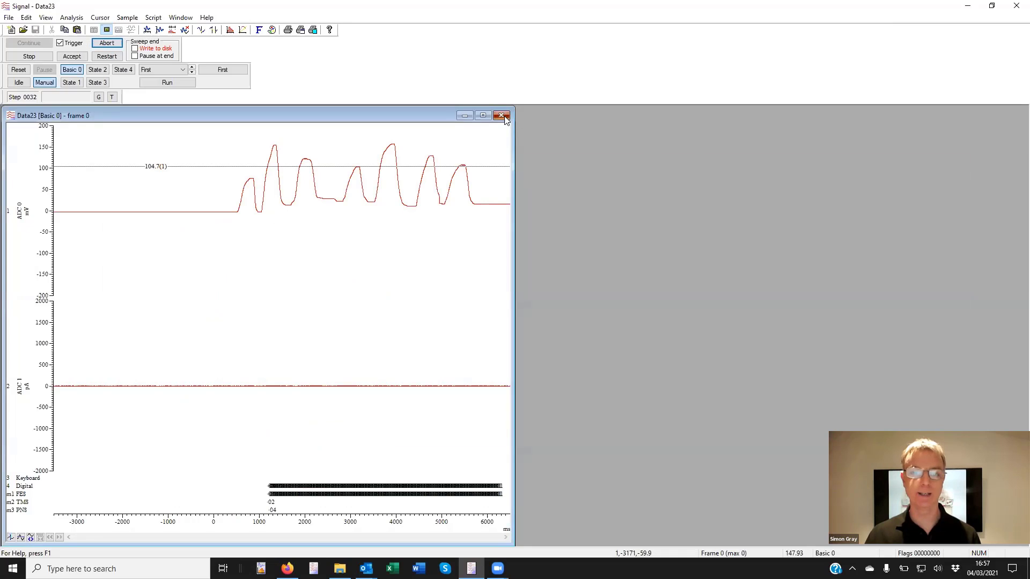
- Open the sampling configuration and set clamp setup 1 to Whole cell current clamp
click(127, 18)
click(148, 31)
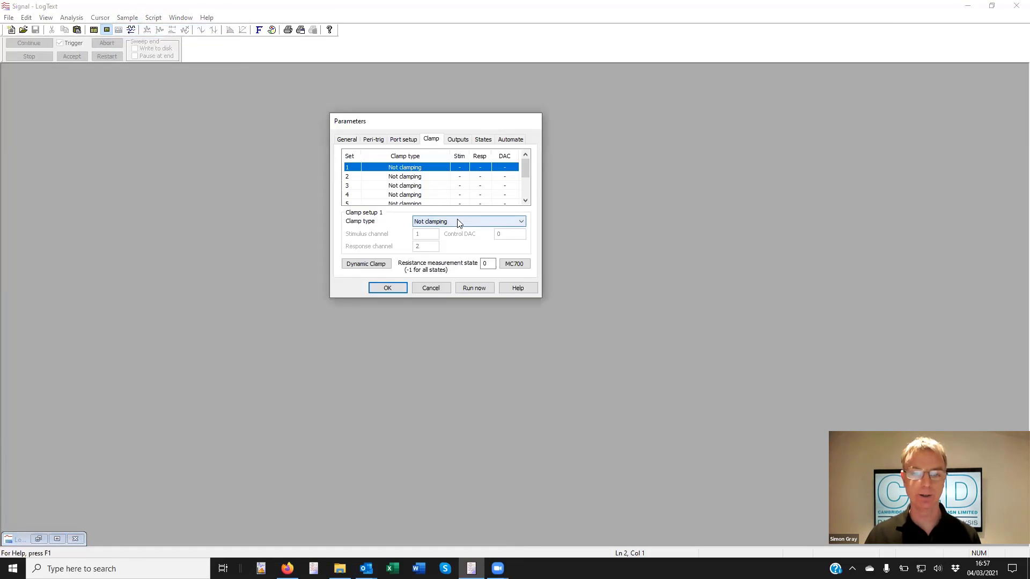
click(460, 222)
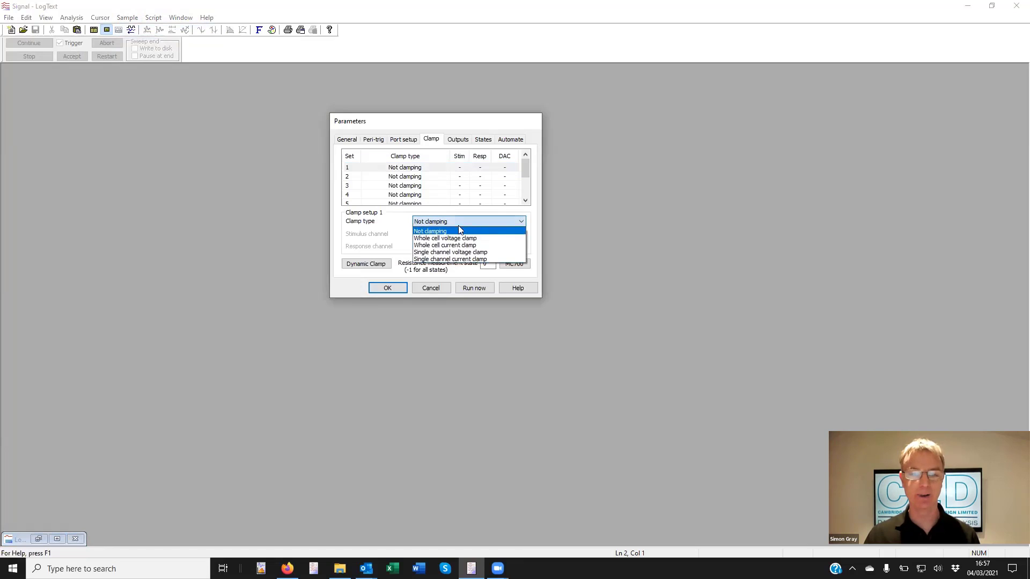
click(497, 249)
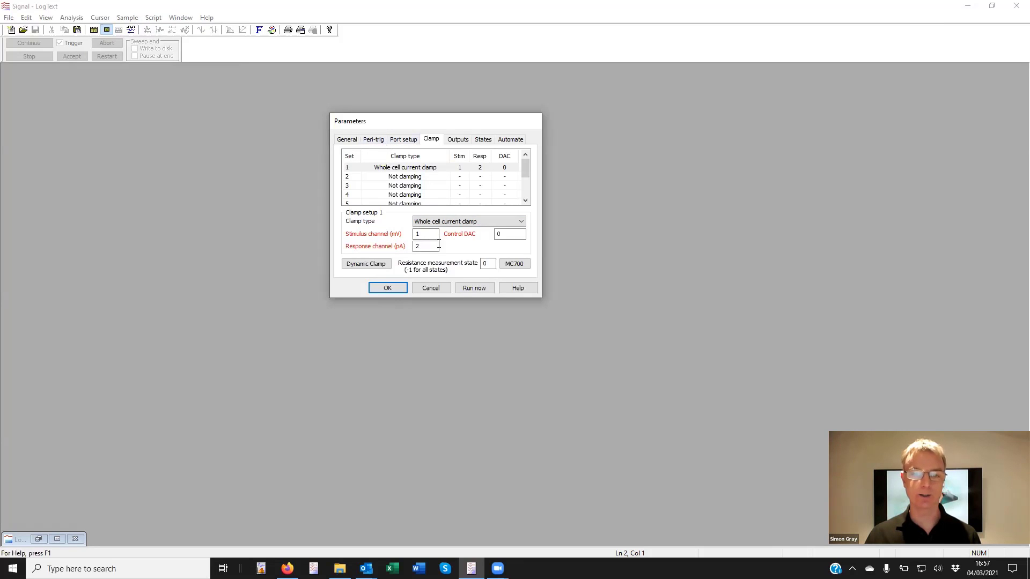
- Open the dynamic clamp setup and view the available model types and the Hodgkin-Huxley (Alpha/Beta) parameters, without adding a model
click(372, 265)
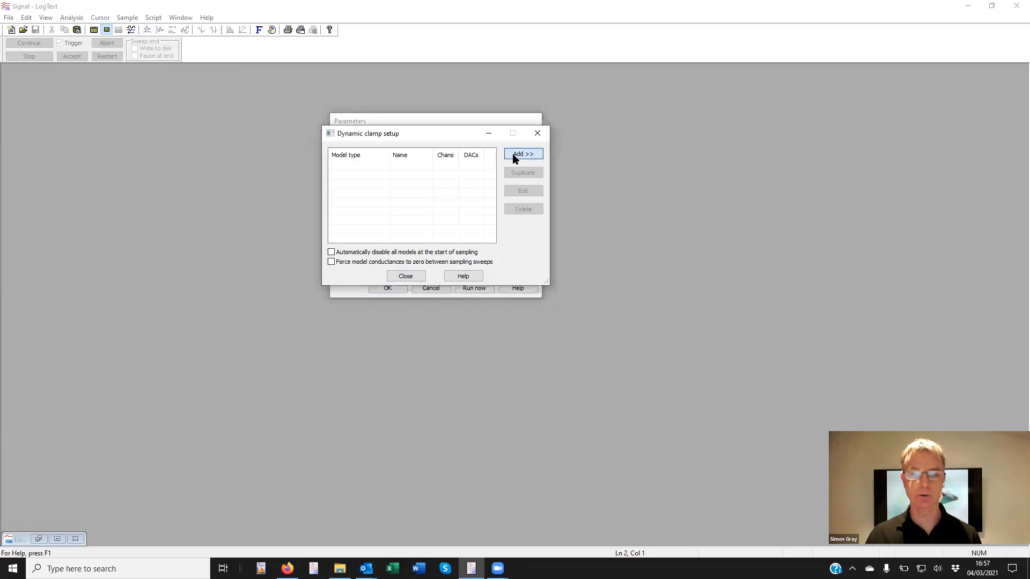
click(514, 156)
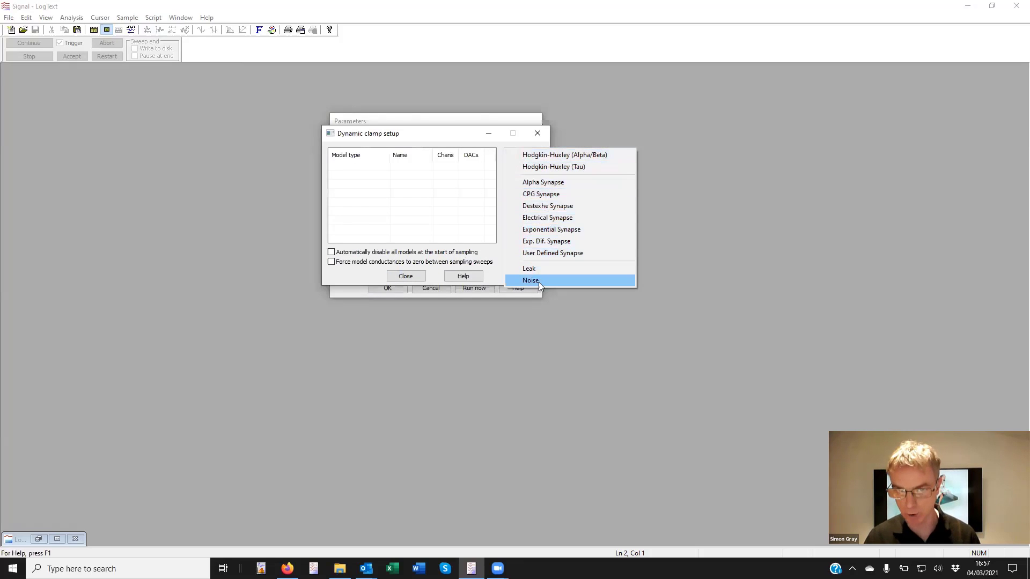
click(557, 156)
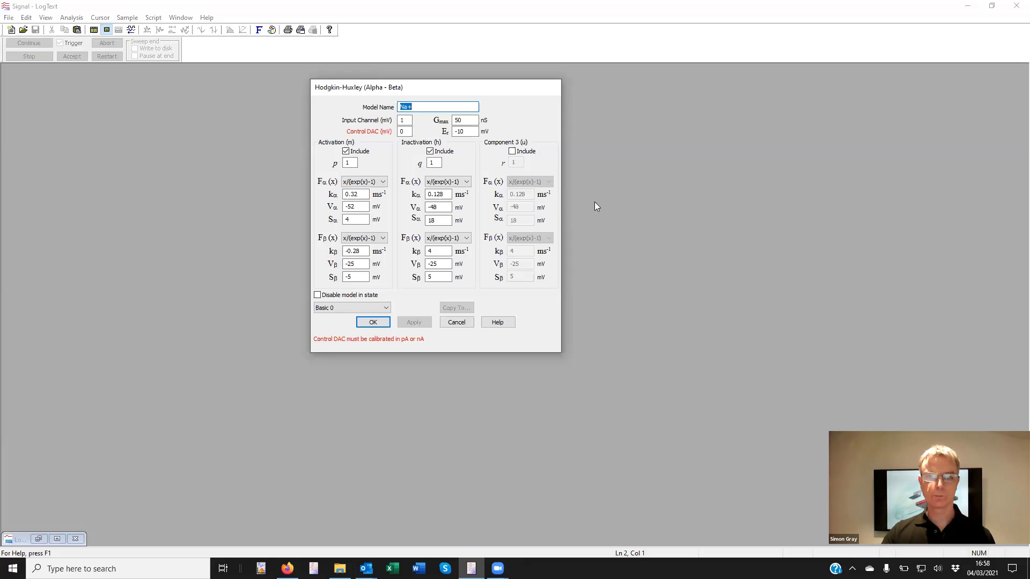
click(457, 323)
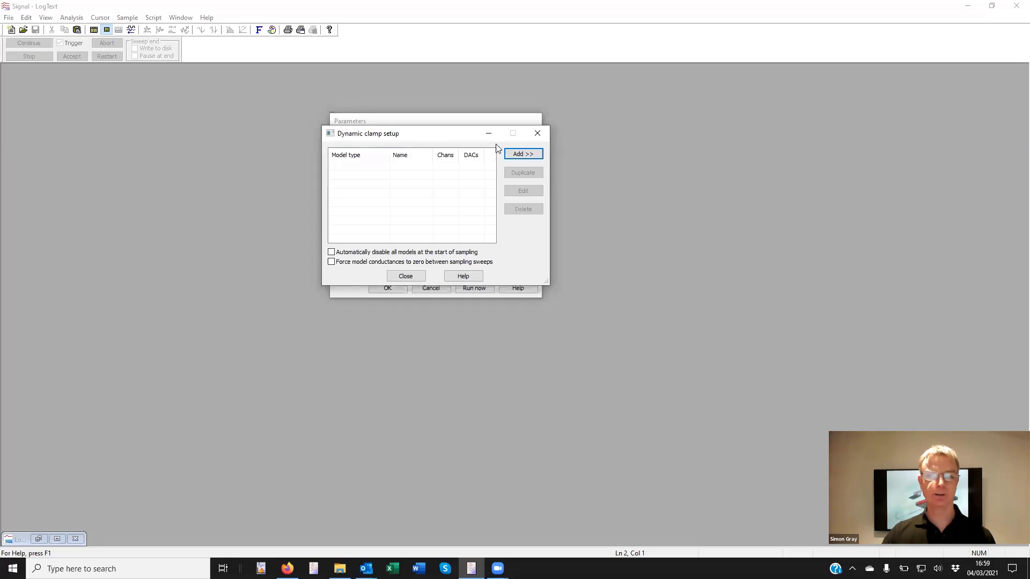
- Add a Linear Leak model and a Hodgkin-Huxley (Alpha/Beta) Na+ model to the dynamic clamp setup with their default parameters
click(529, 155)
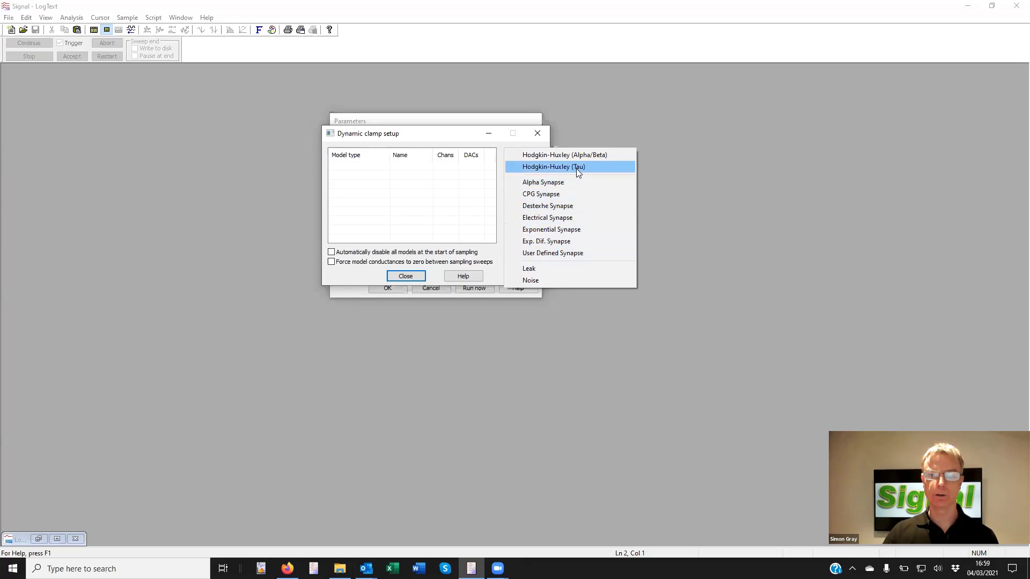
click(537, 269)
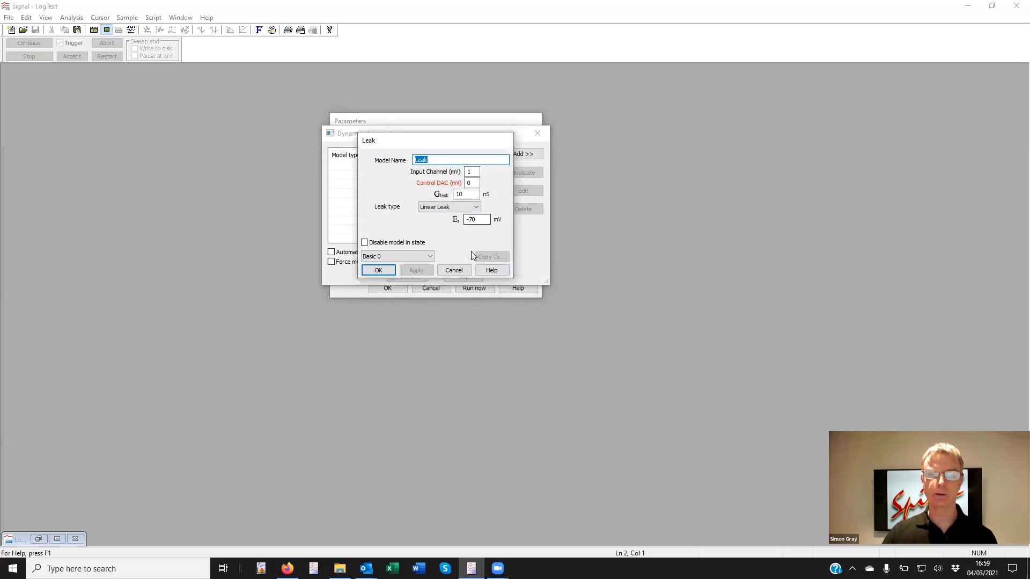
click(379, 270)
click(523, 154)
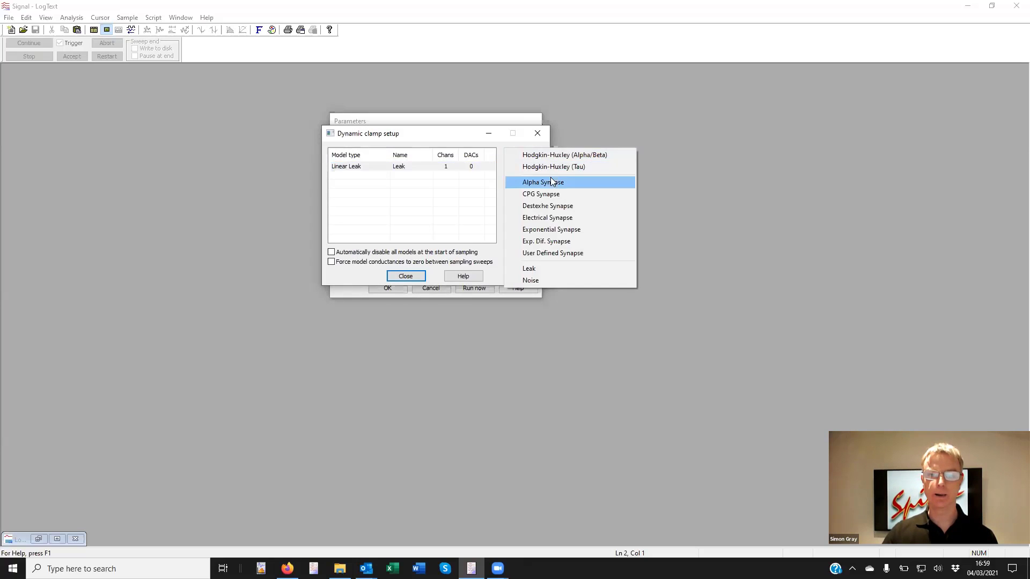
click(561, 156)
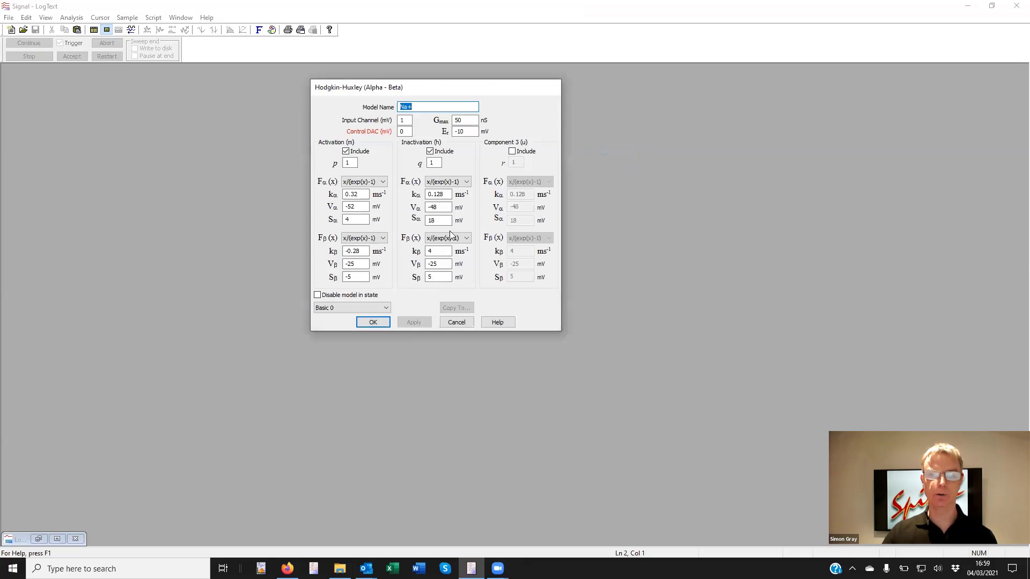
click(372, 322)
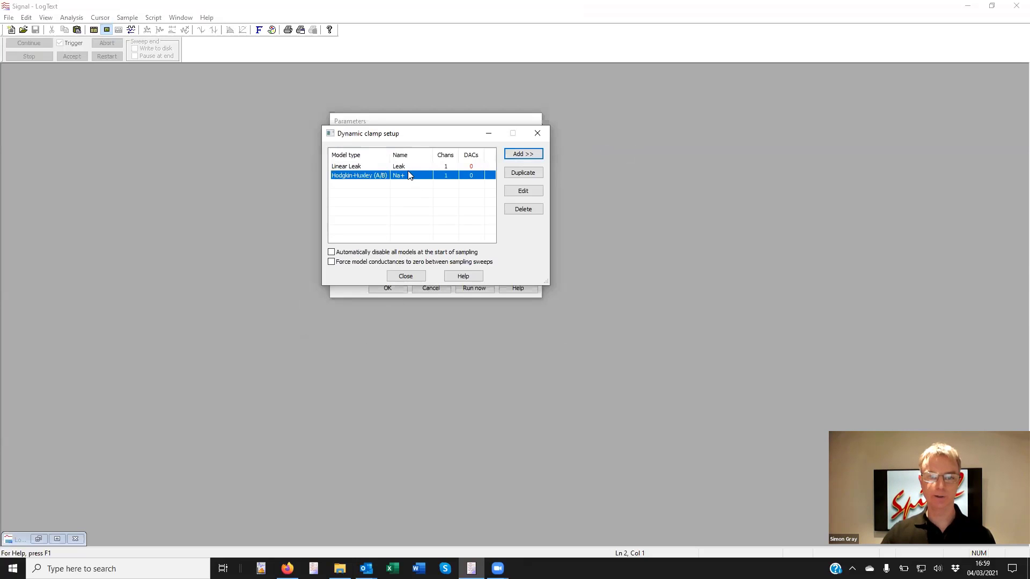
- Add an Ornstein-Uhlenbeck Noise model with its default parameters to the dynamic clamp models
click(523, 154)
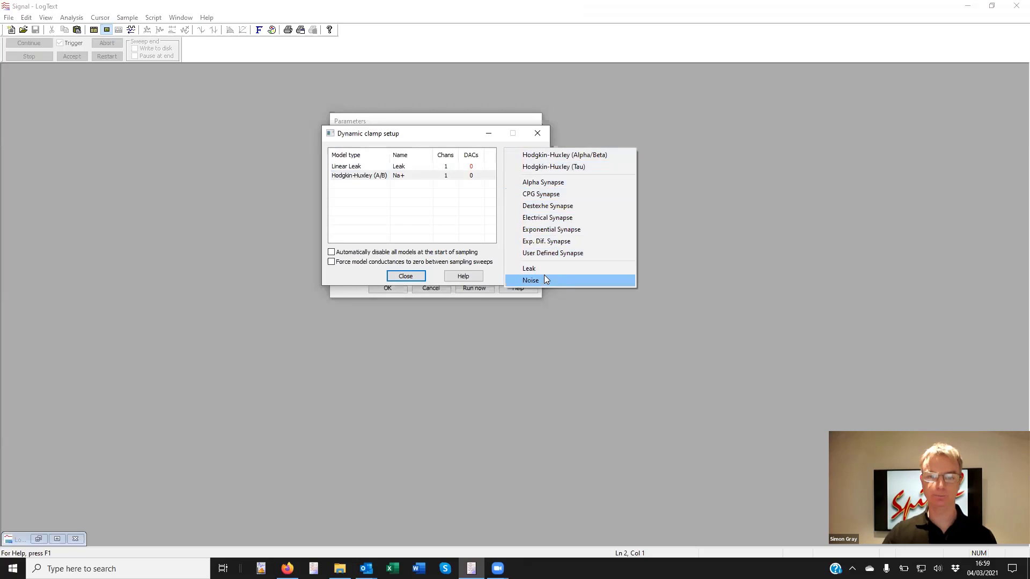
click(544, 279)
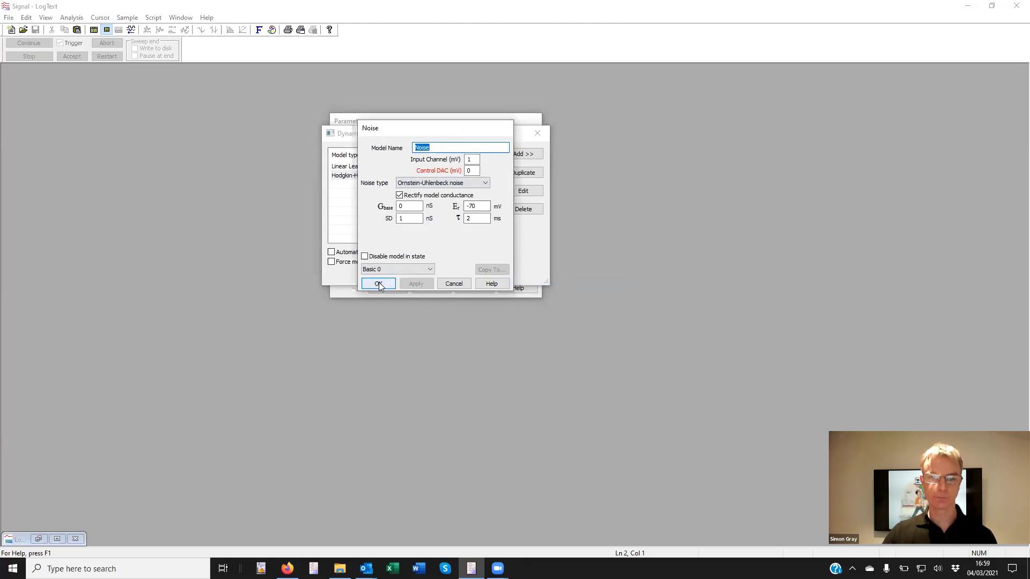
click(386, 284)
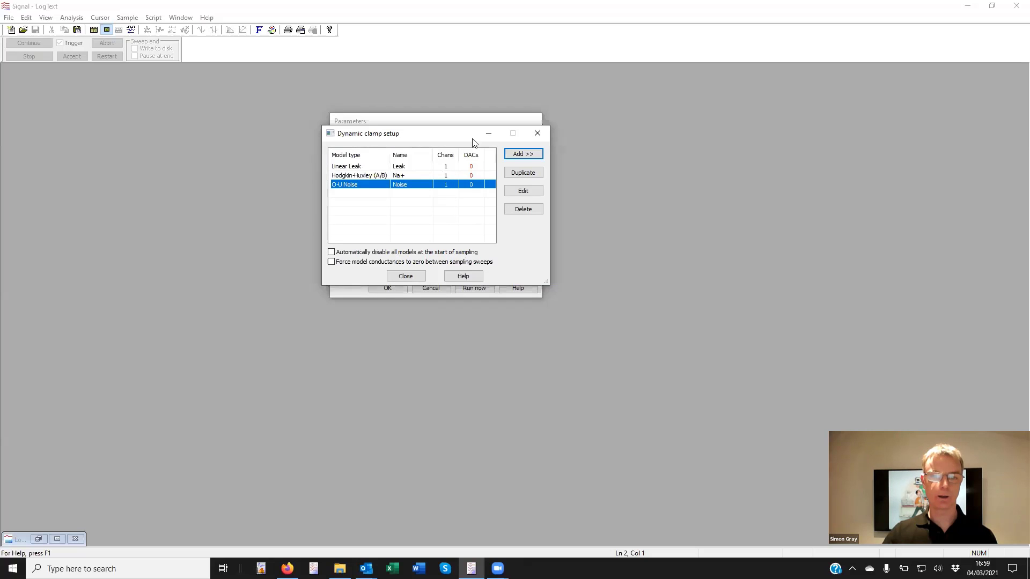
- Compare the DAC entries of the three dynamic clamp models with the control DAC of clamp setup 1, and close the dynamic clamp setup
drag(455, 134, 800, 140)
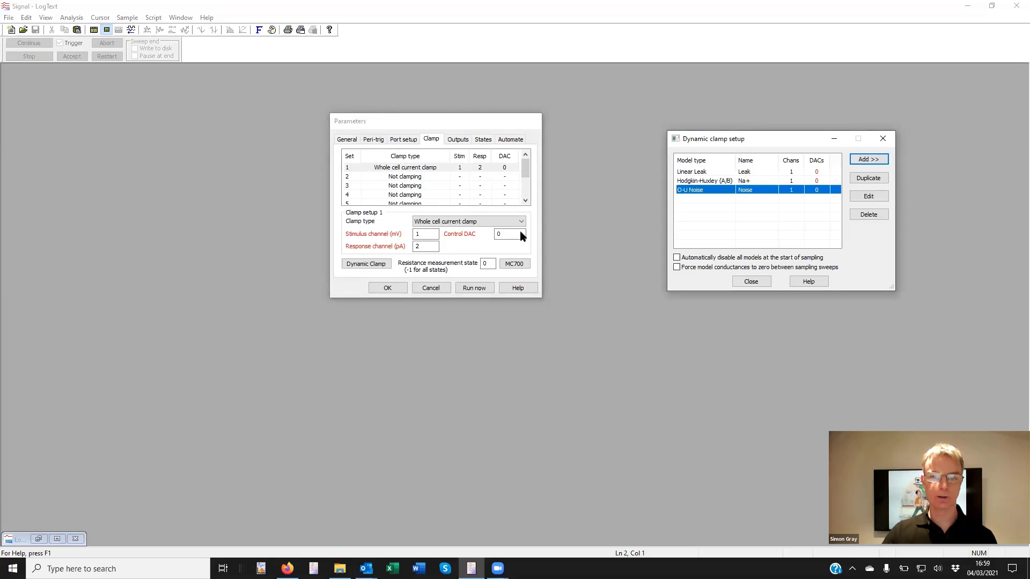
click(816, 171)
click(816, 180)
click(816, 188)
click(816, 181)
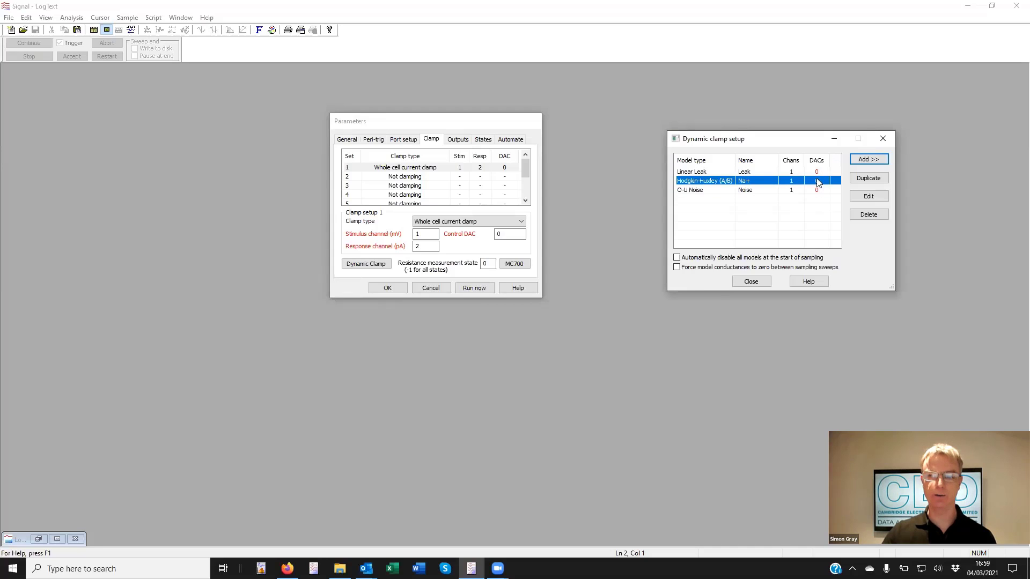
click(817, 171)
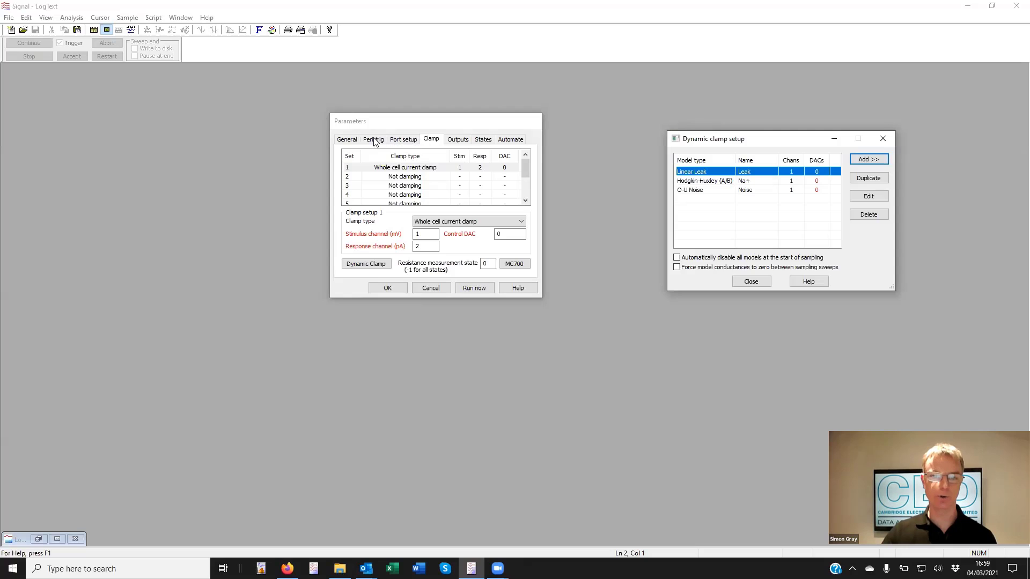
click(395, 139)
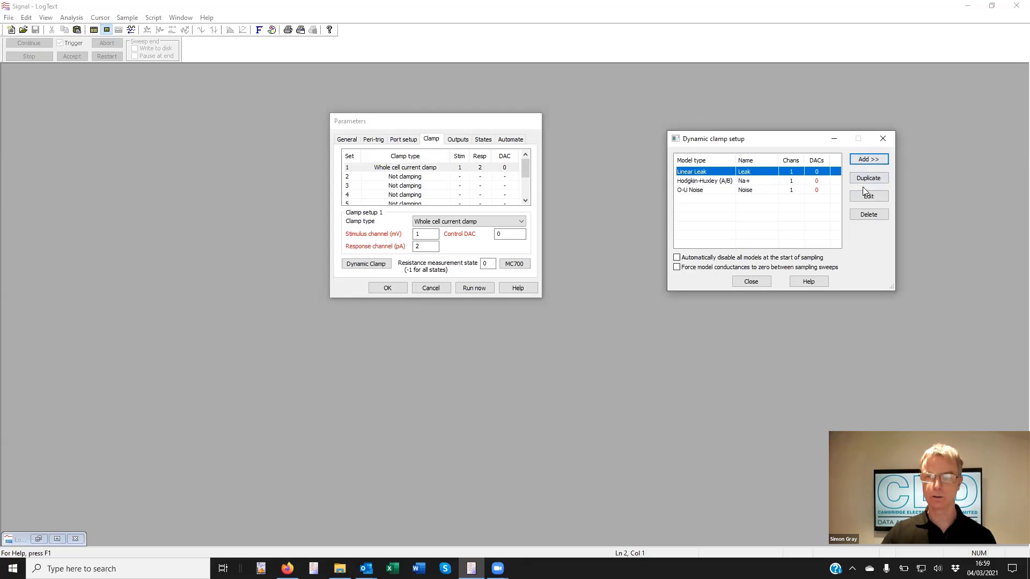
click(757, 283)
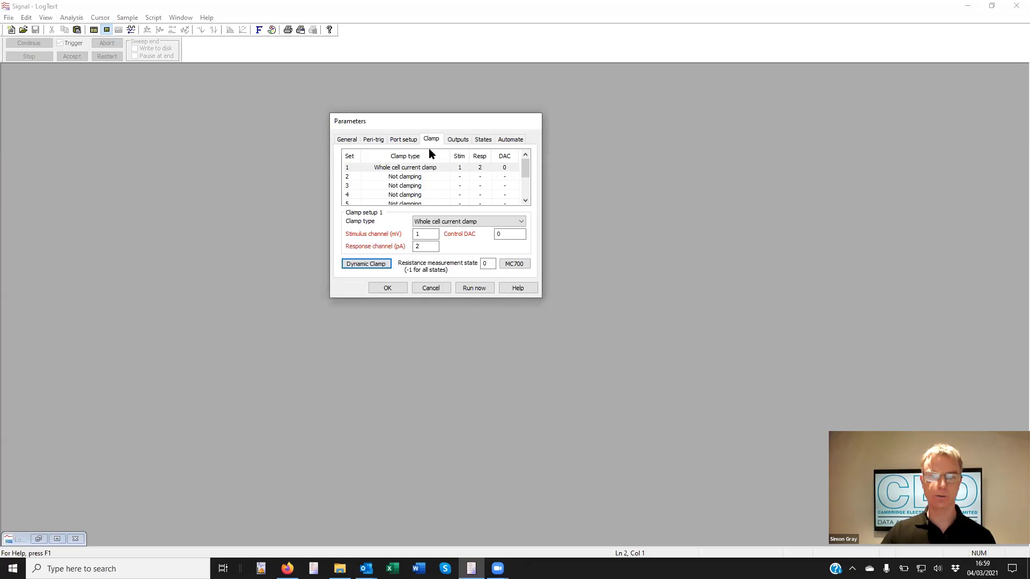
- Check the ADC port units, and change the output type of the sampling configuration from Sequence to Pulses
click(401, 140)
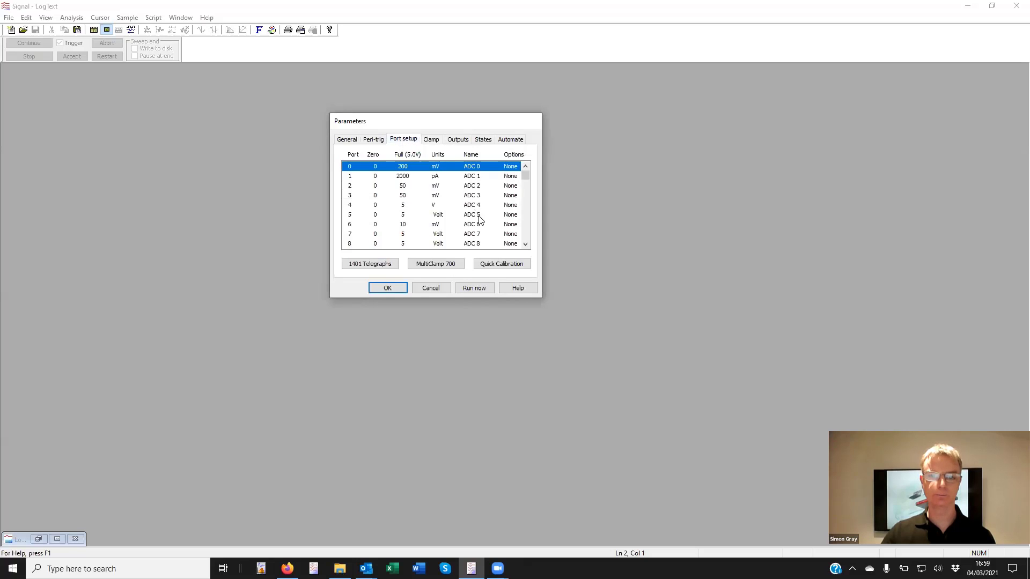
click(458, 139)
click(404, 170)
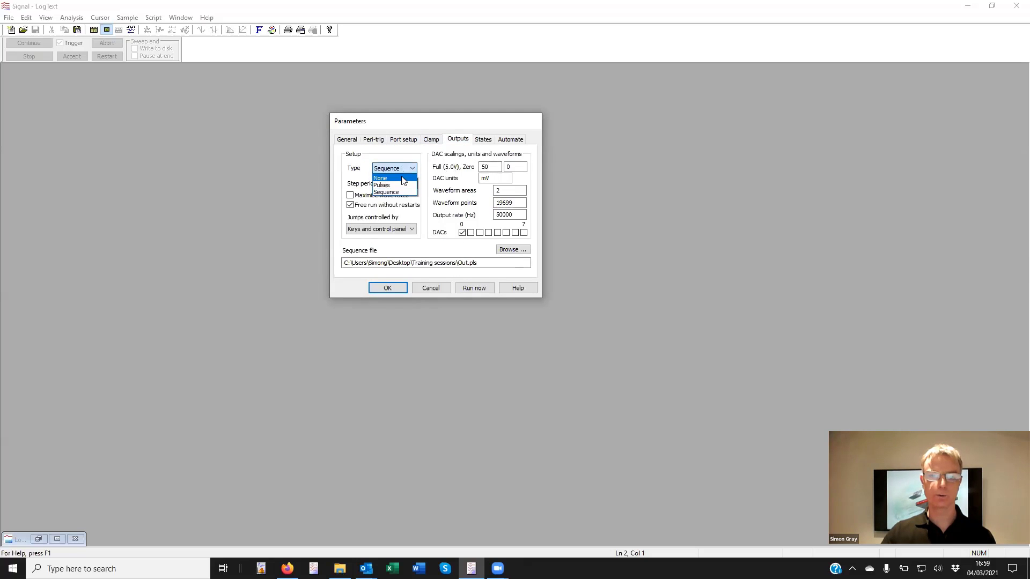
click(400, 185)
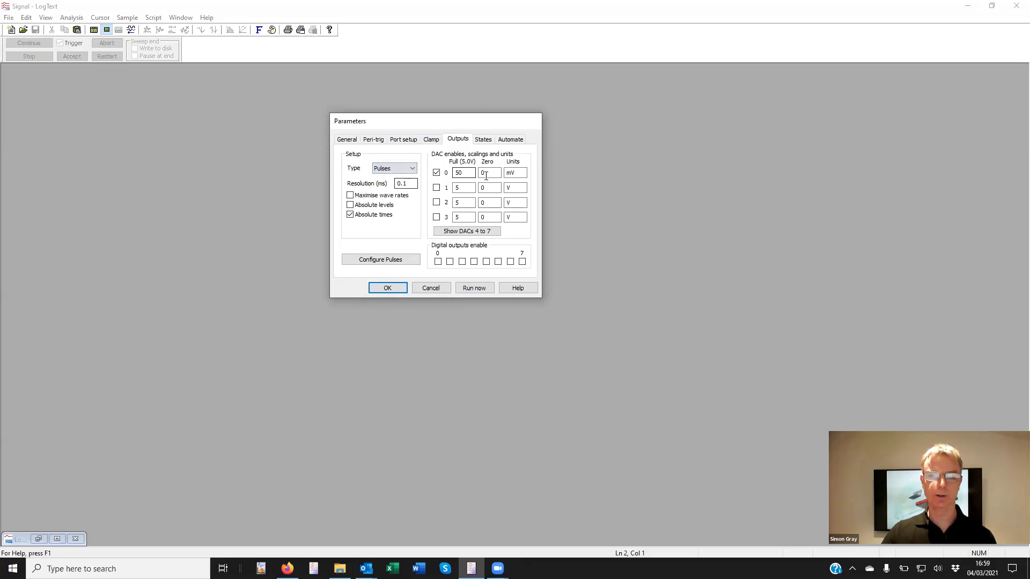
- Calibrate DAC 0 in pA with a full-scale value of 2000, and check the control DAC in clamp setup 1
key(Tab)
key(Tab)
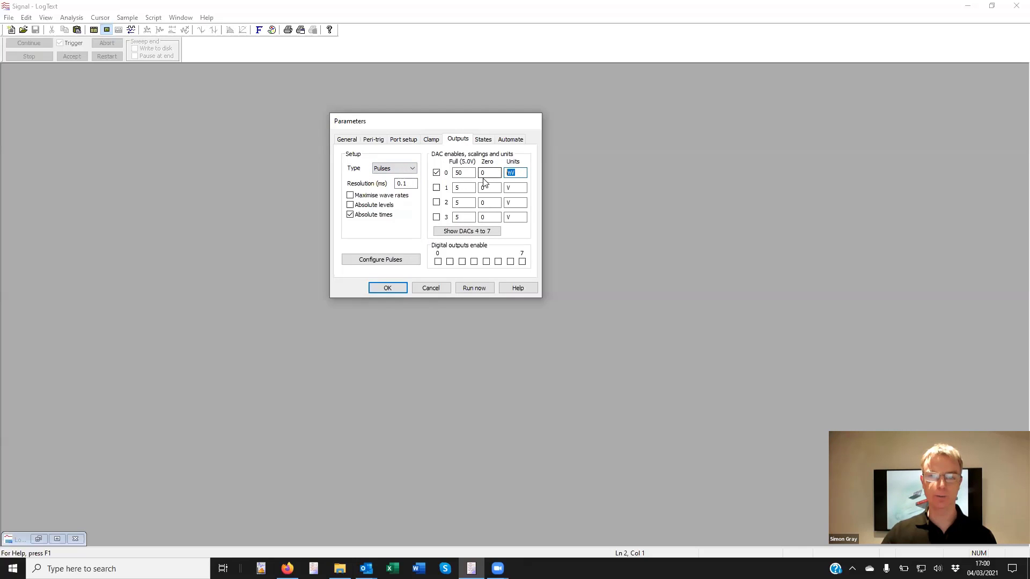
text(pA)
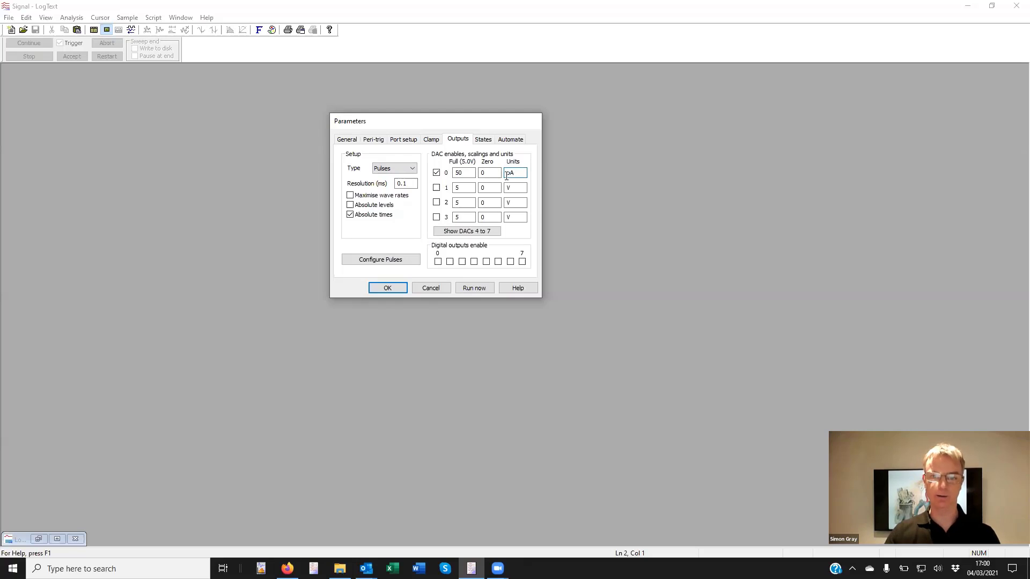
double_click(465, 173)
text(2000)
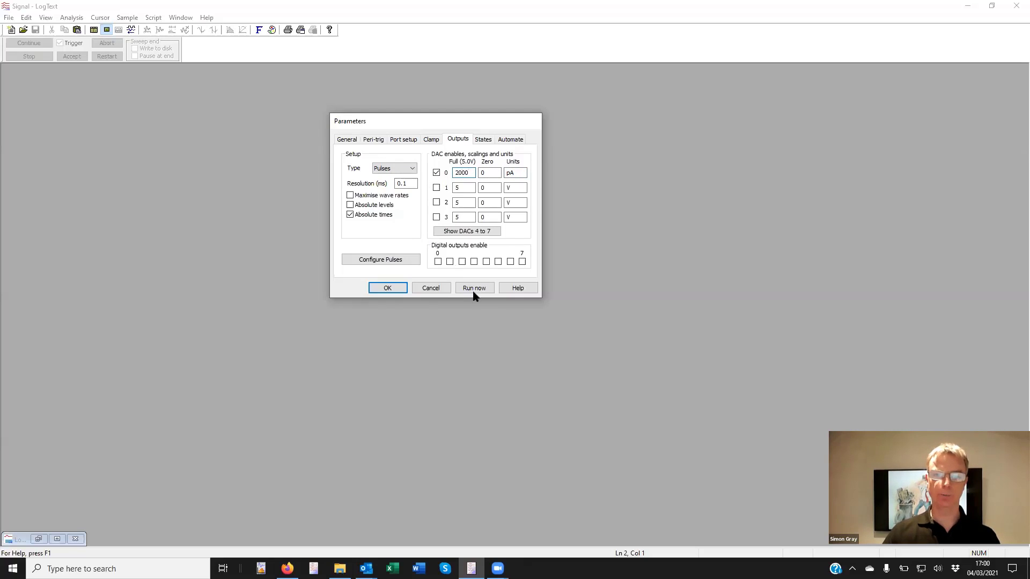
click(465, 187)
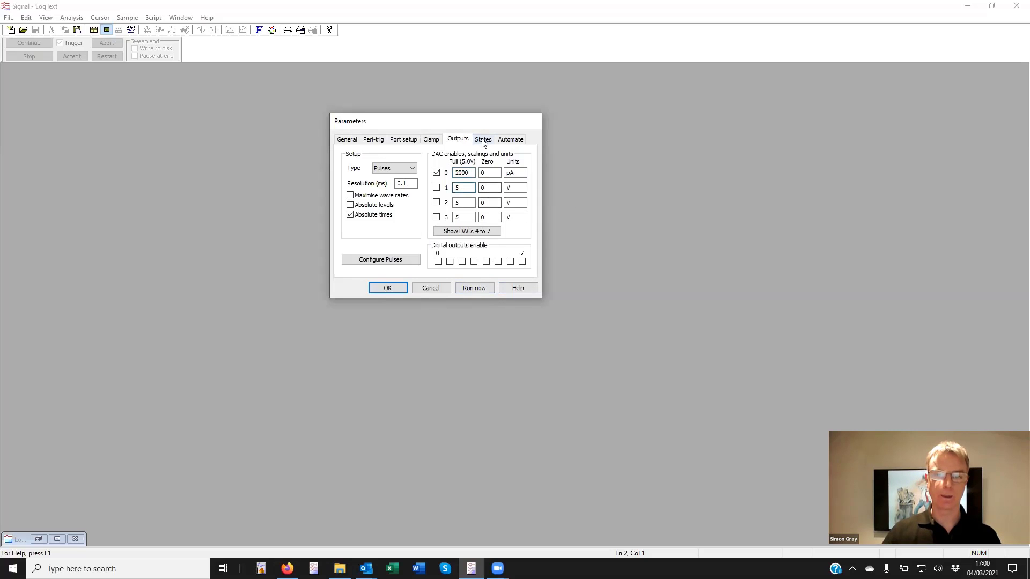
click(432, 141)
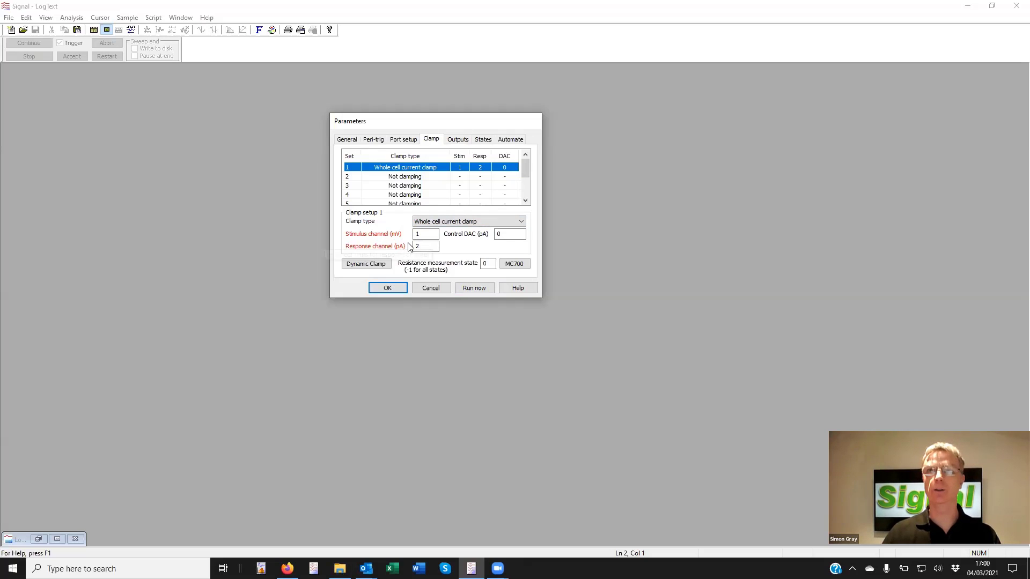
mouse_move(410, 247)
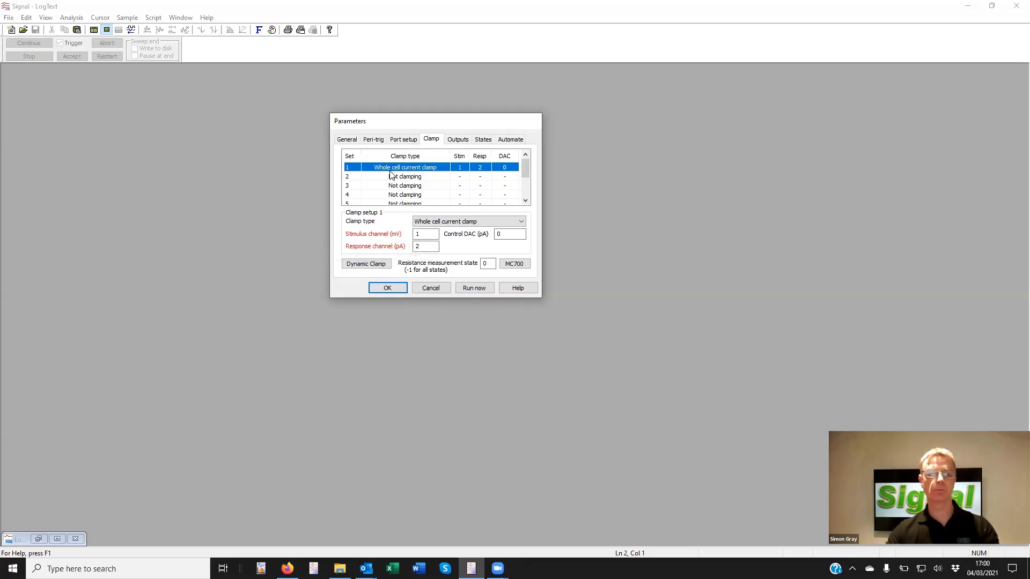
- Calibrate ADC port 0 in pA with a full-scale value of 2000
click(353, 142)
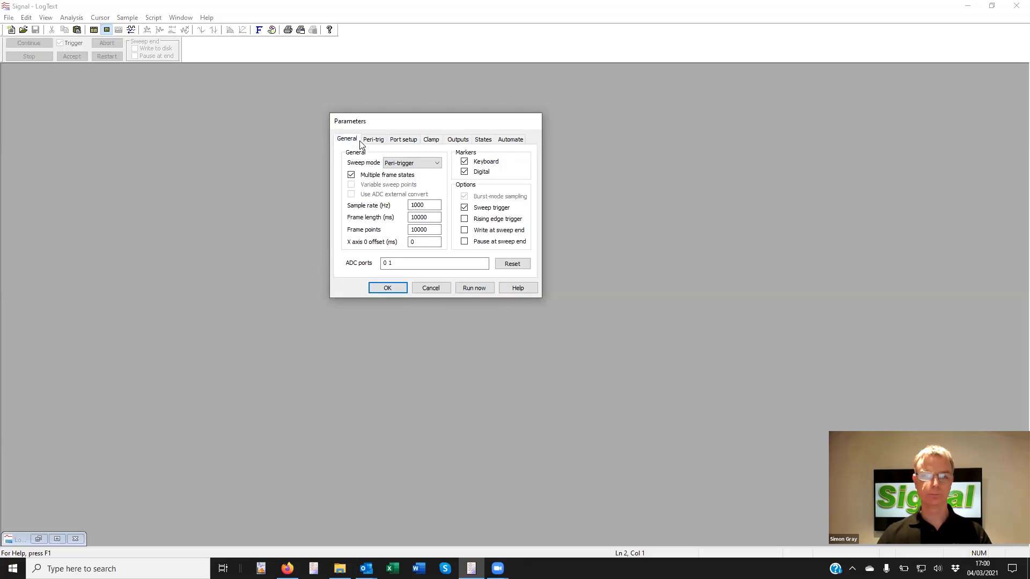
click(397, 143)
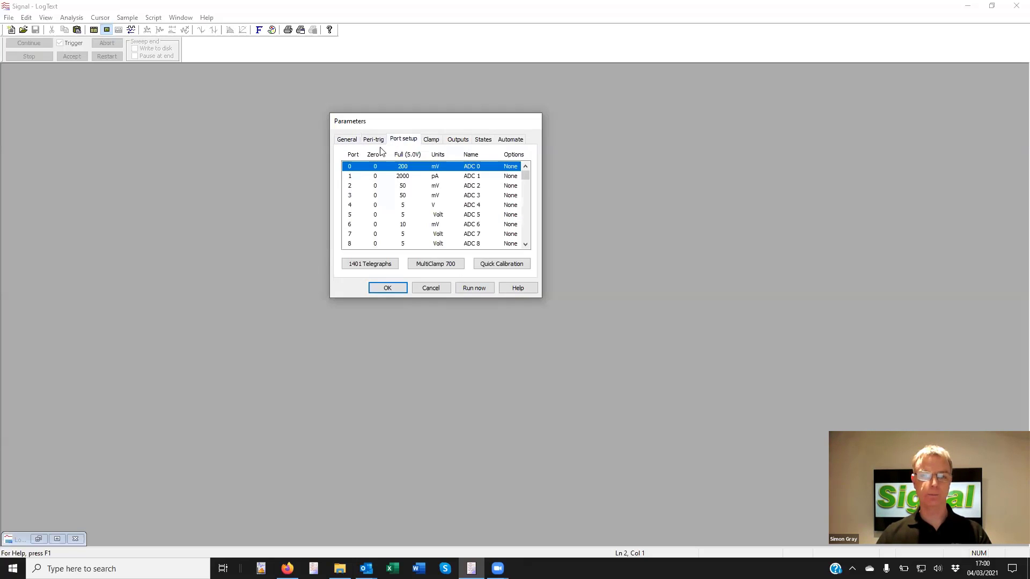
double_click(429, 167)
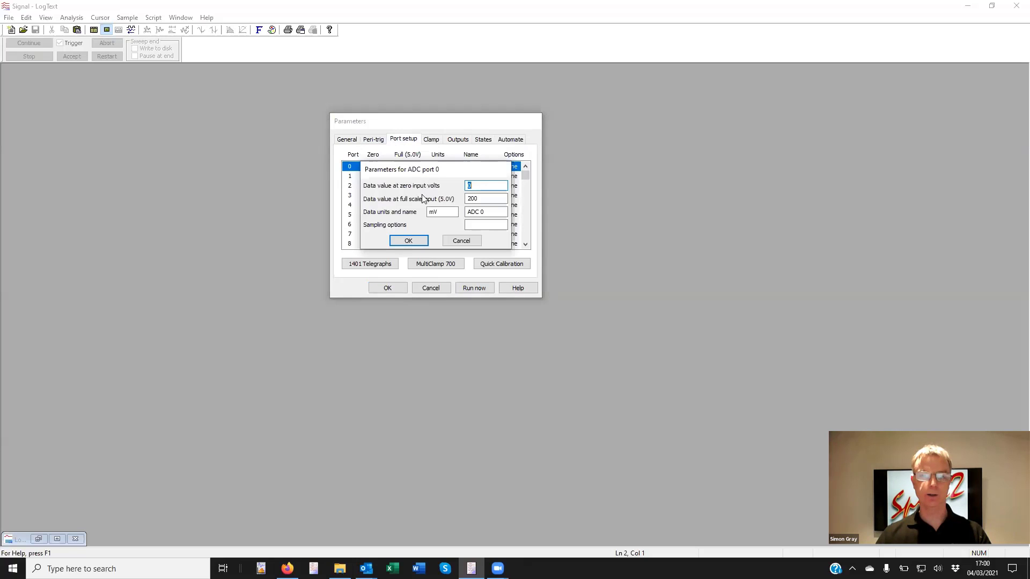
double_click(441, 214)
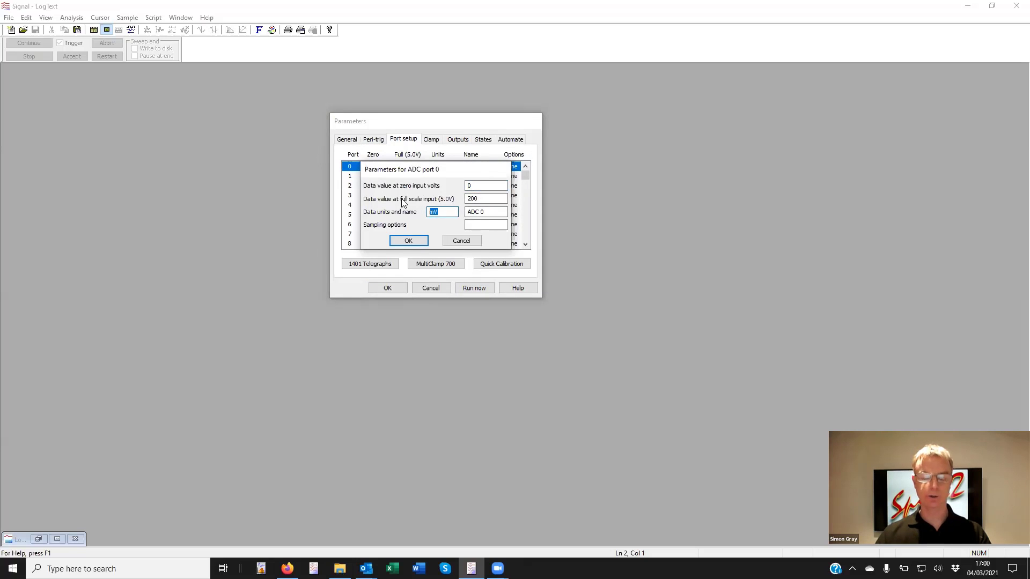
text(pA)
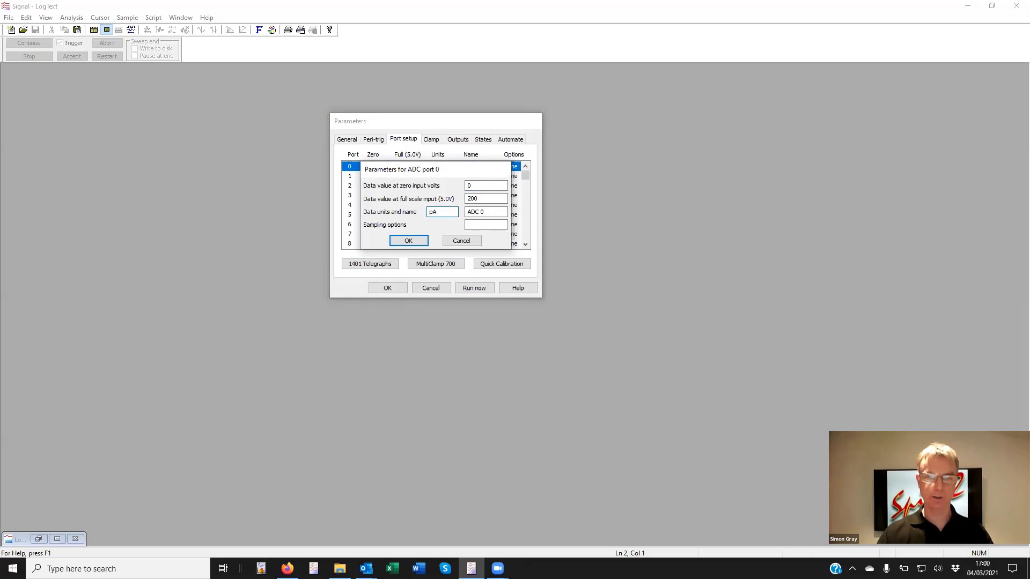
click(486, 198)
text(0)
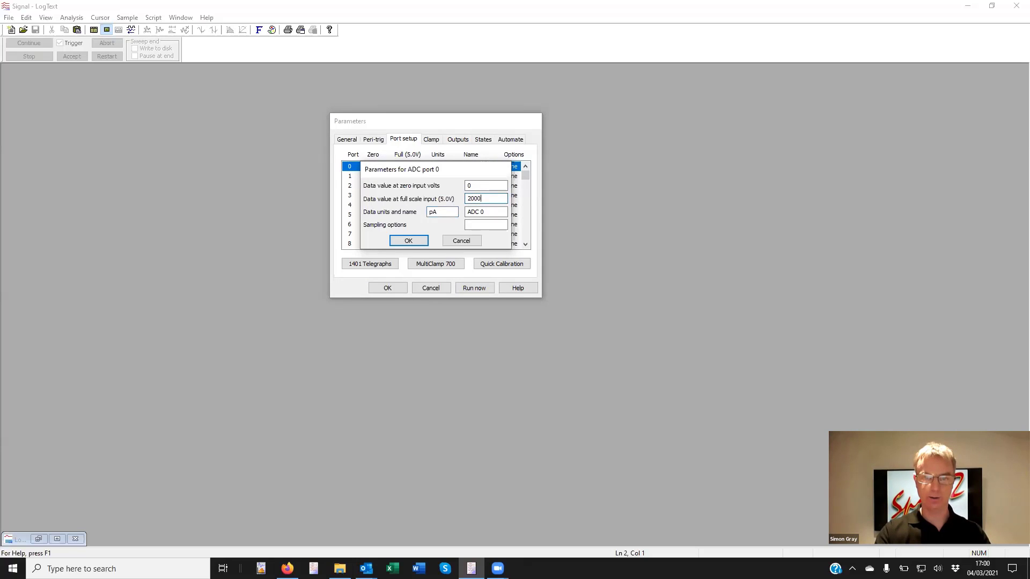
click(408, 241)
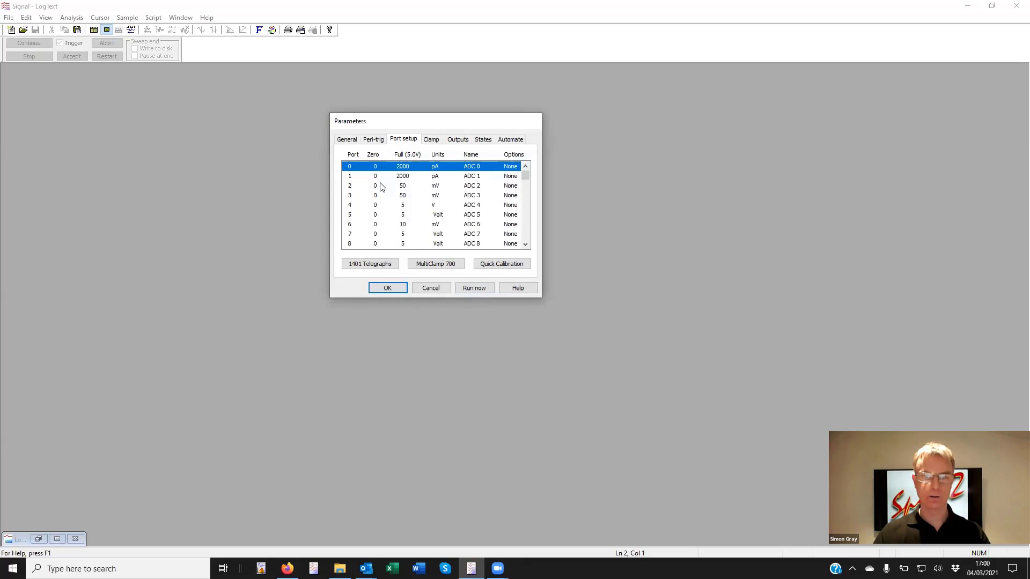
- Calibrate ADC port 1 in mV with a full-scale value of 200
double_click(383, 175)
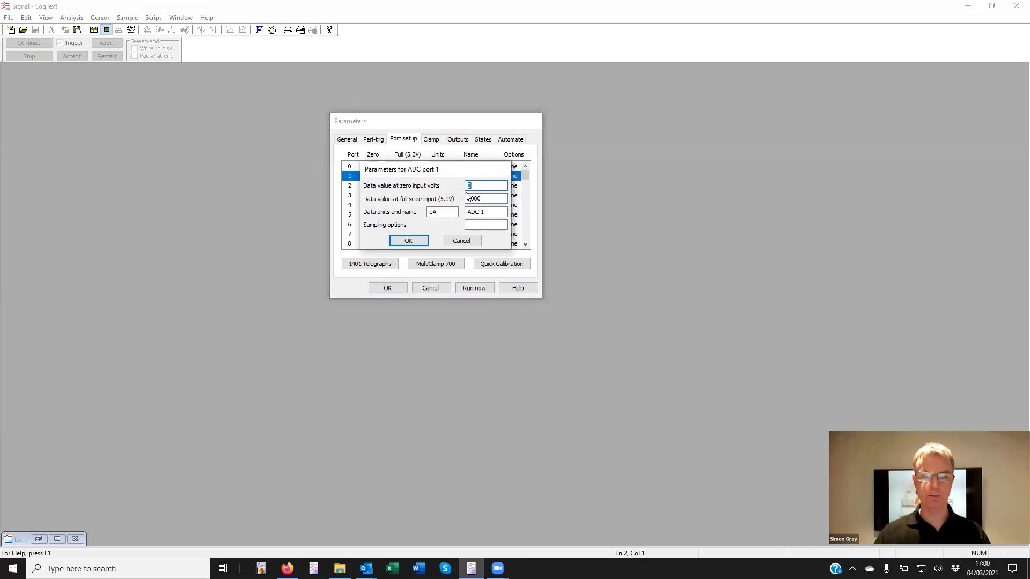
double_click(453, 212)
text(mV)
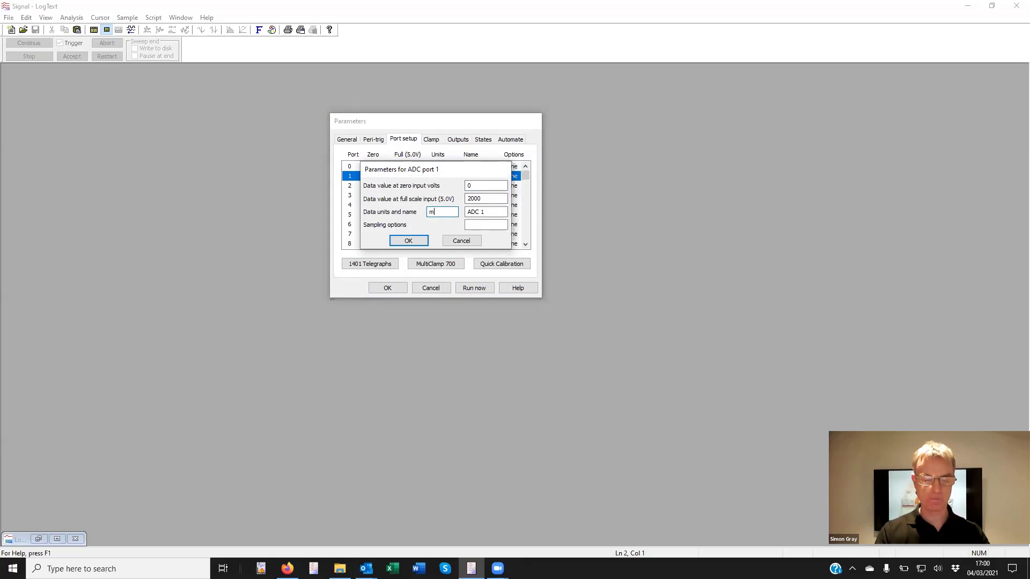
click(486, 198)
key(BackSpace)
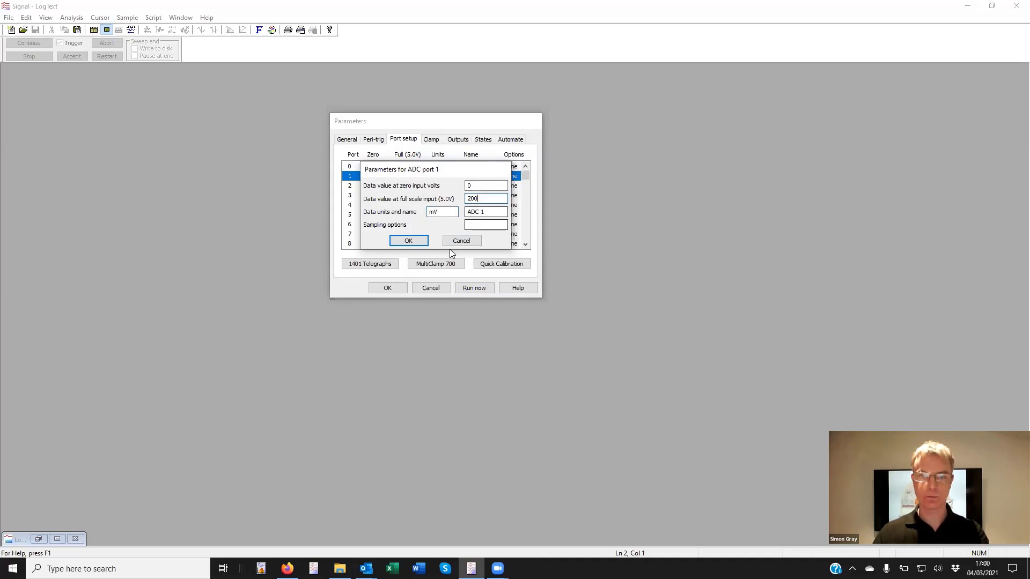
click(409, 240)
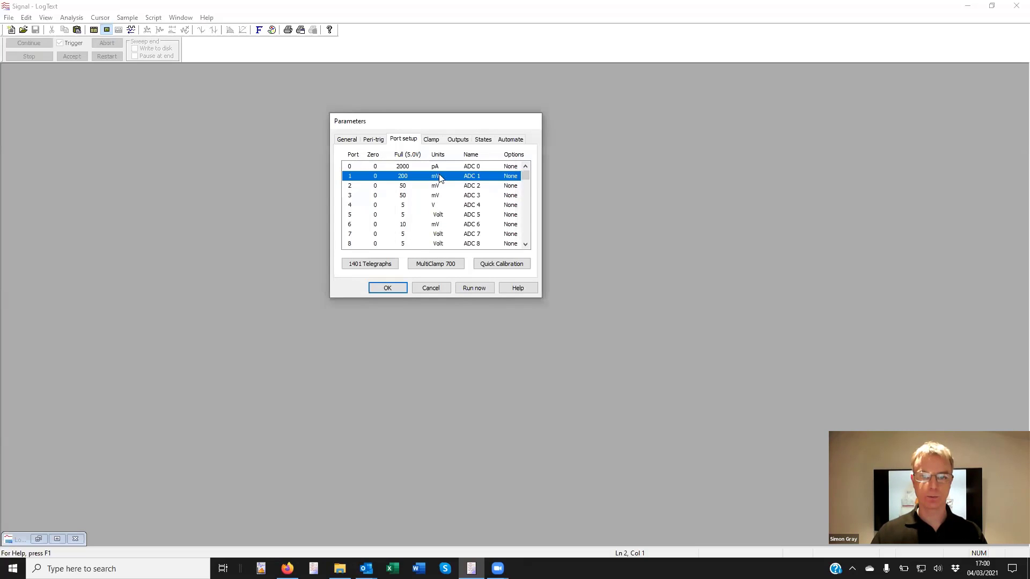
- Check the channel units of clamp setup 1, and set the input channel of the Linear Leak dynamic clamp model to 2
click(433, 142)
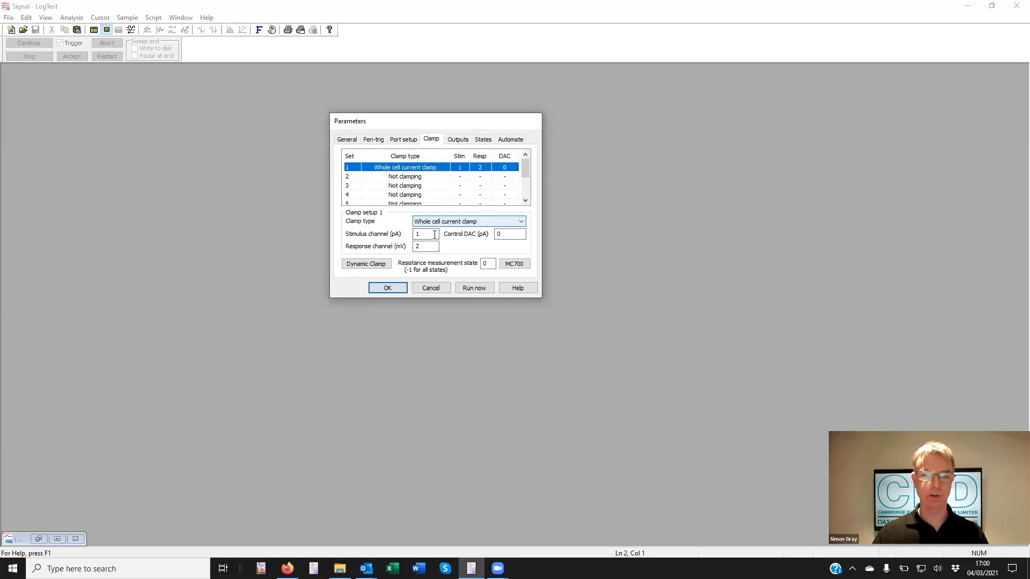
click(365, 263)
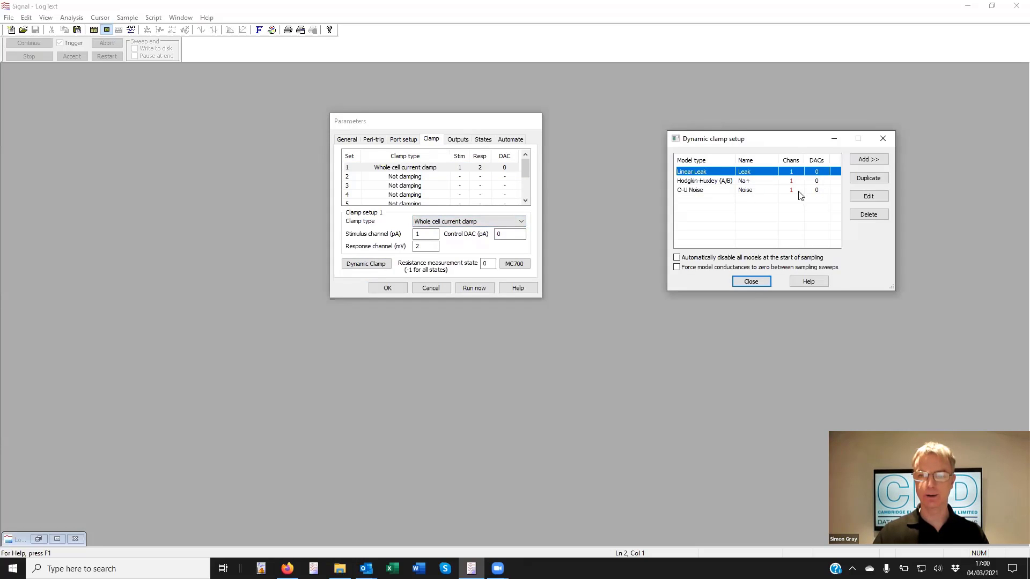
double_click(793, 175)
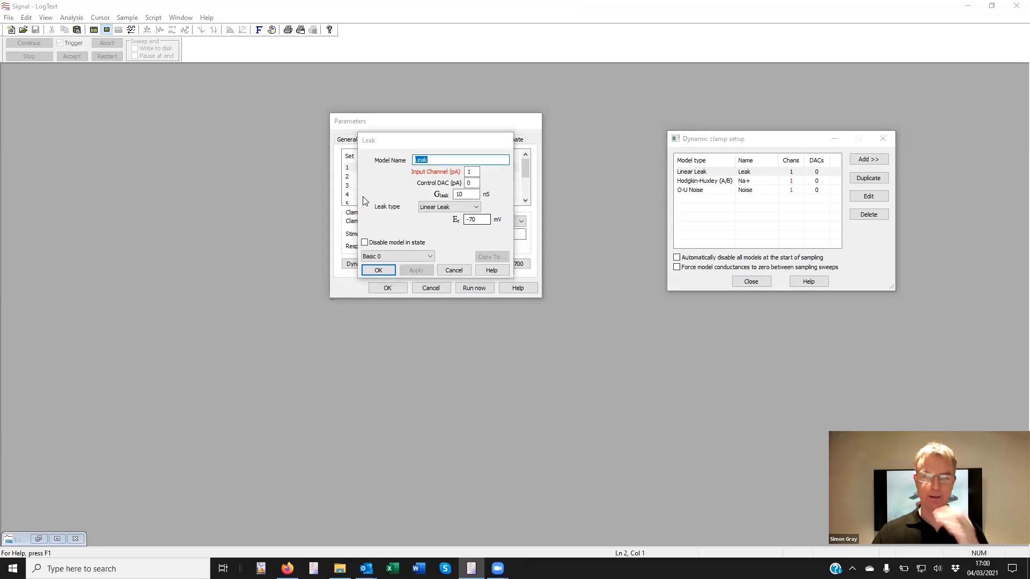
double_click(471, 172)
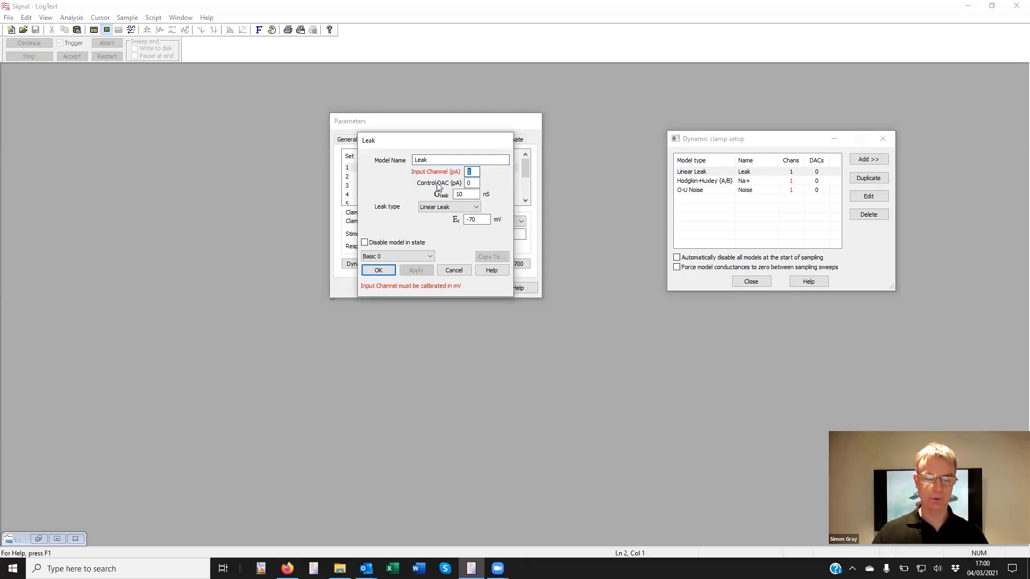
text(2)
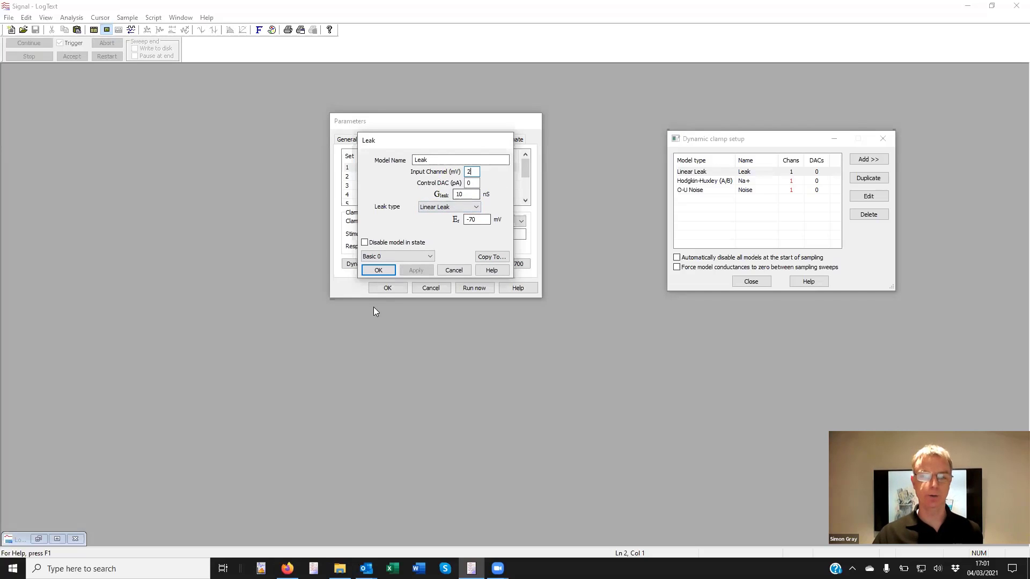
click(378, 270)
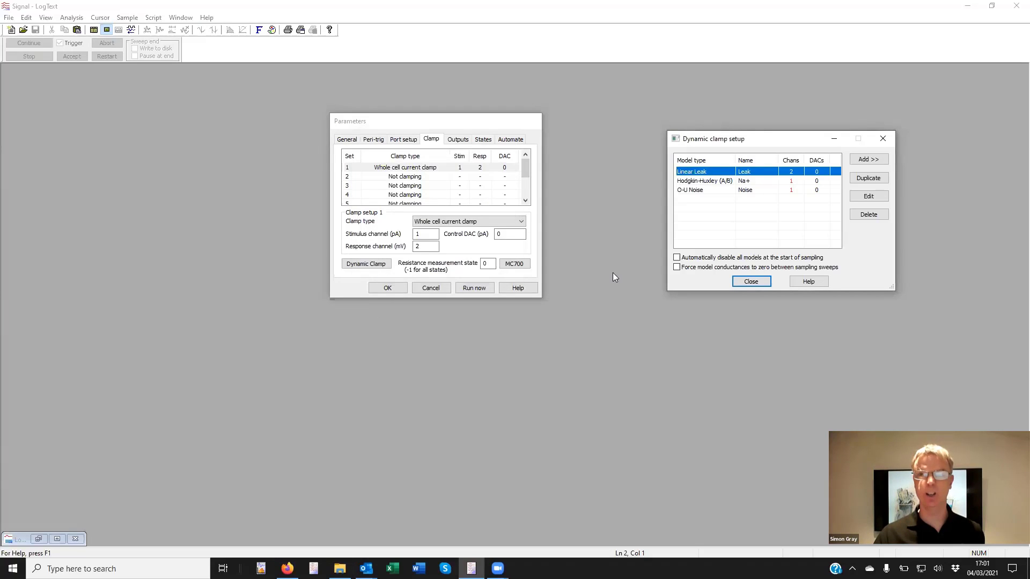